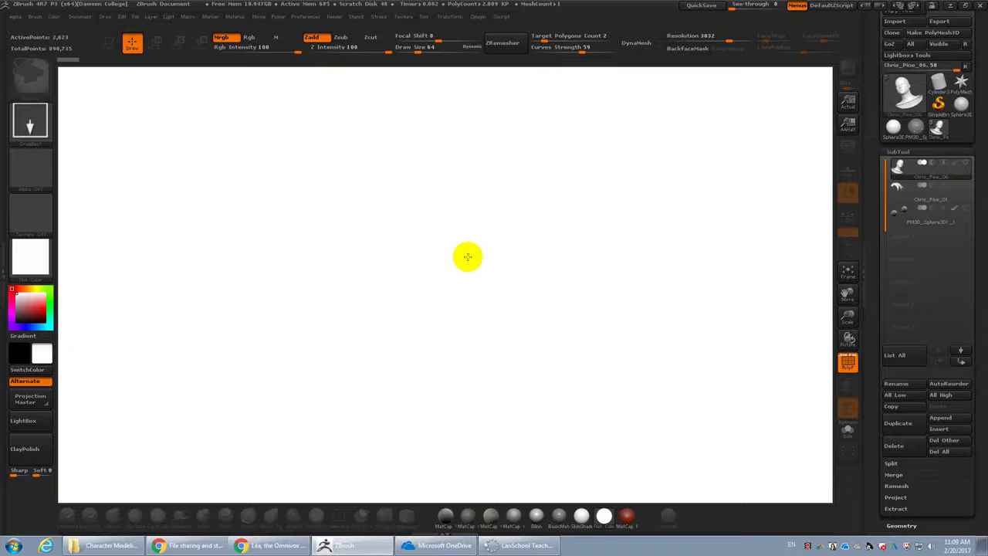
Put the bust into edit mode, then duplicate its subtool and raise the copy's subdivision level
{"action": "key", "text": "t"}
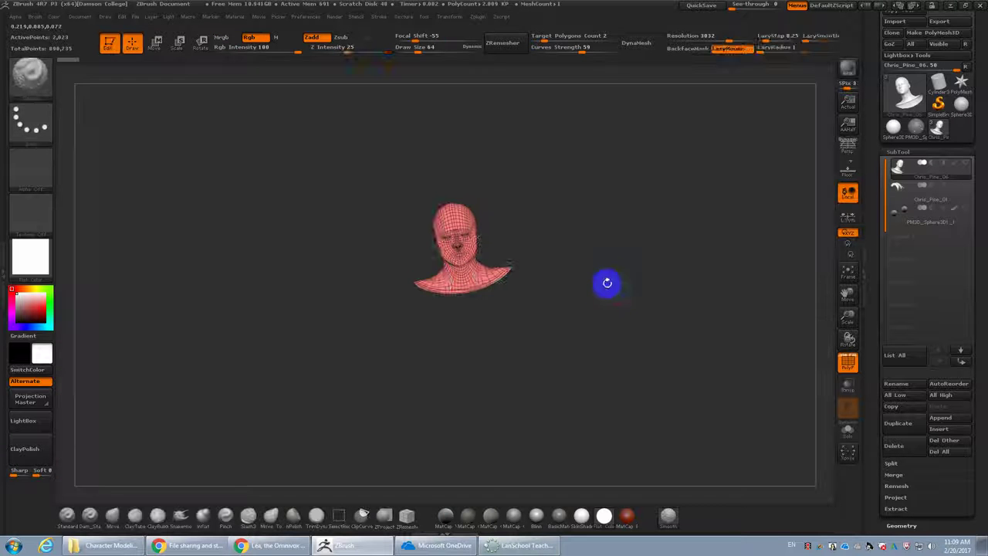
{"action": "key", "text": "f"}
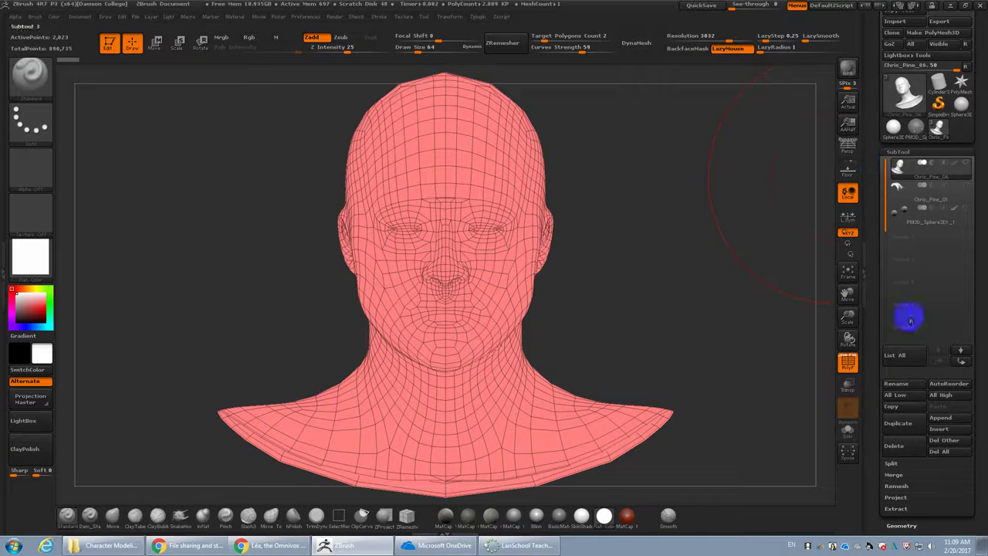
{"action": "left_click", "coordinate": [895, 424]}
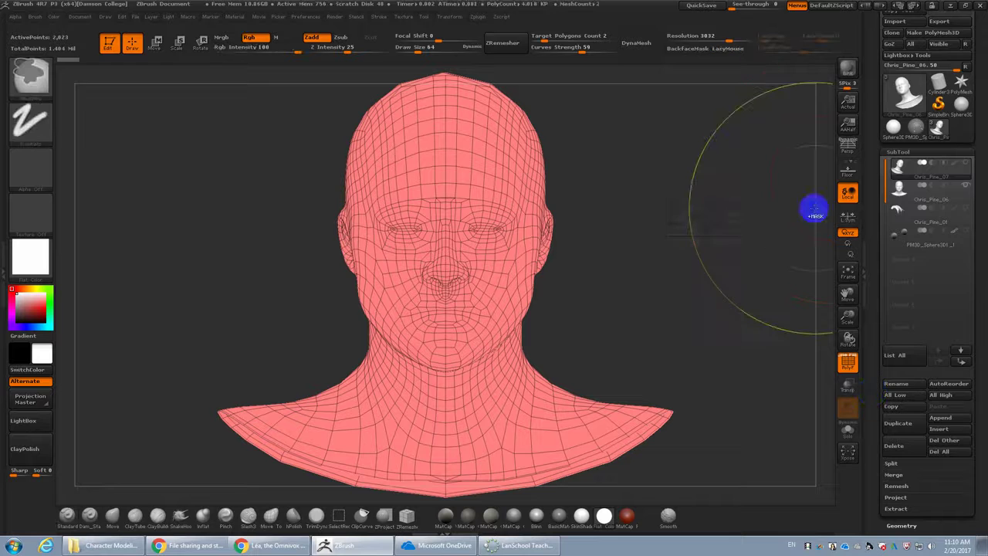
{"action": "key", "text": "ctrl+d"}
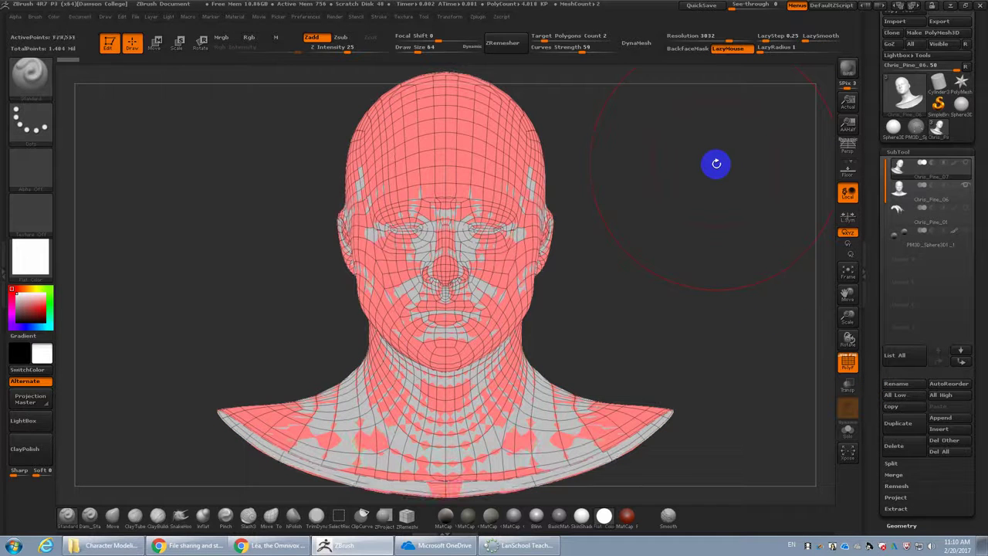
Isolate the duplicated head without its wireframe, using the BasicMaterial2 material and a perspective view
{"action": "key", "text": "shift+f"}
{"action": "left_click", "coordinate": [847, 429]}
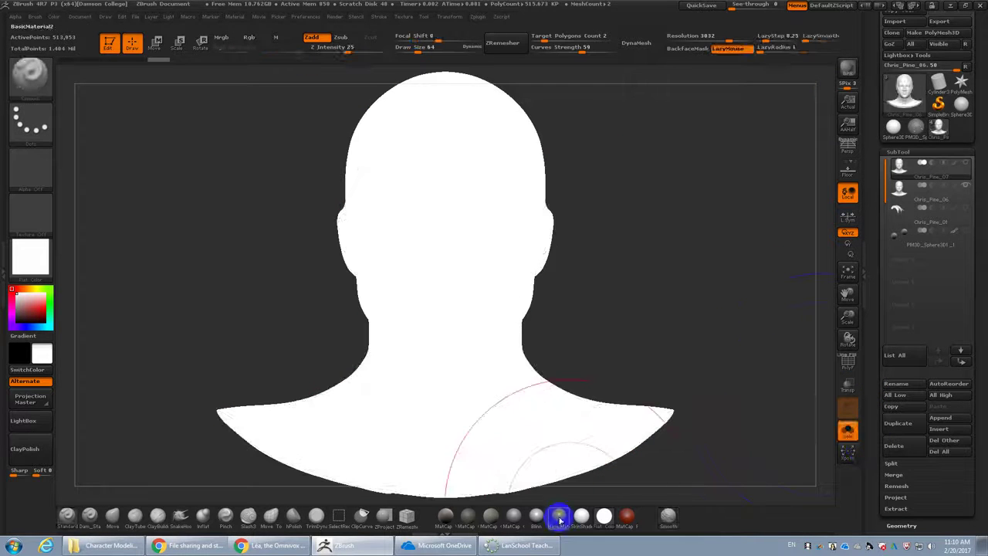
{"action": "left_click", "coordinate": [559, 515]}
{"action": "left_click_drag", "start_coordinate": [618, 470], "coordinate": [653, 275]}
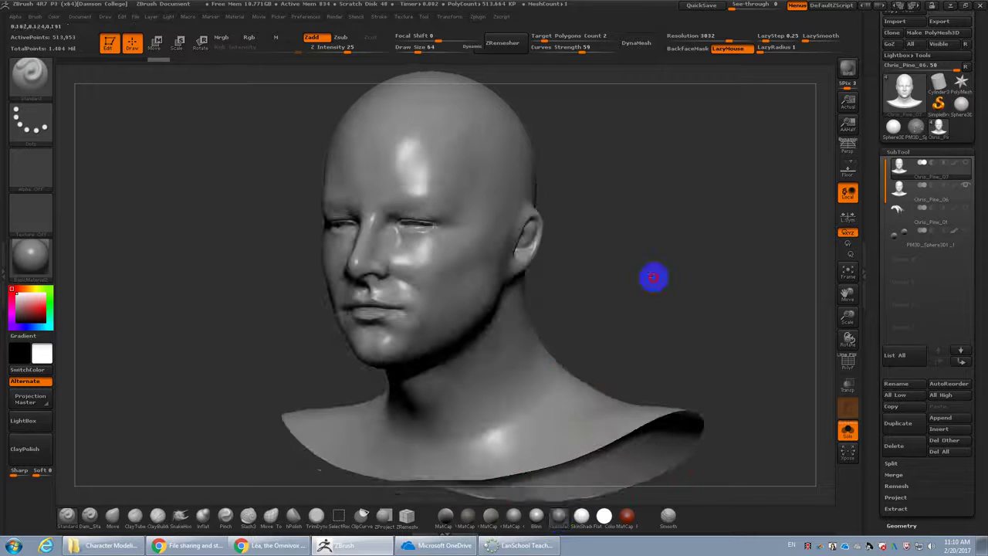
{"action": "left_click", "coordinate": [852, 150]}
{"action": "mouse_move", "coordinate": [617, 249]}
{"action": "left_mouse_down"}
{"action": "mouse_move", "coordinate": [669, 251]}
{"action": "mouse_move", "coordinate": [587, 243]}
{"action": "mouse_move", "coordinate": [607, 243]}
{"action": "mouse_move", "coordinate": [549, 282]}
{"action": "left_mouse_up"}
Show the head's wireframe and convert it to a DynaMesh at resolution 1512 without freezing its subdivision levels
{"action": "key", "text": "s"}
{"action": "key", "text": "shift+f"}
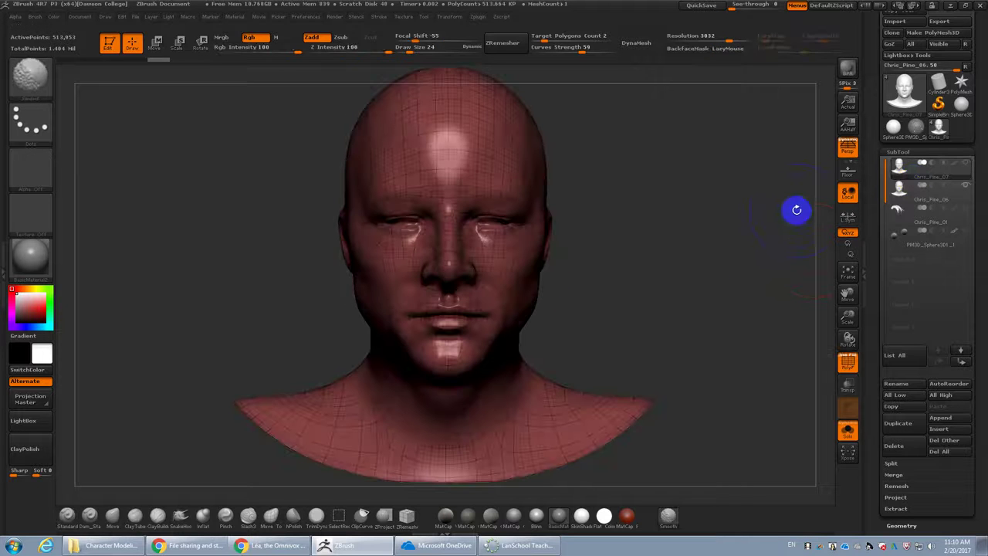
{"action": "left_click", "coordinate": [707, 42]}
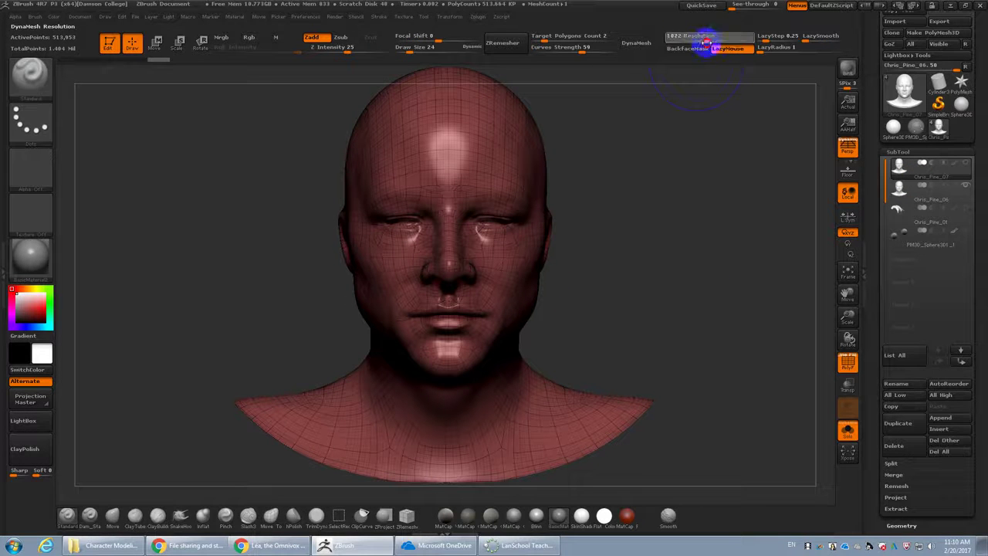
{"action": "left_click", "coordinate": [645, 44]}
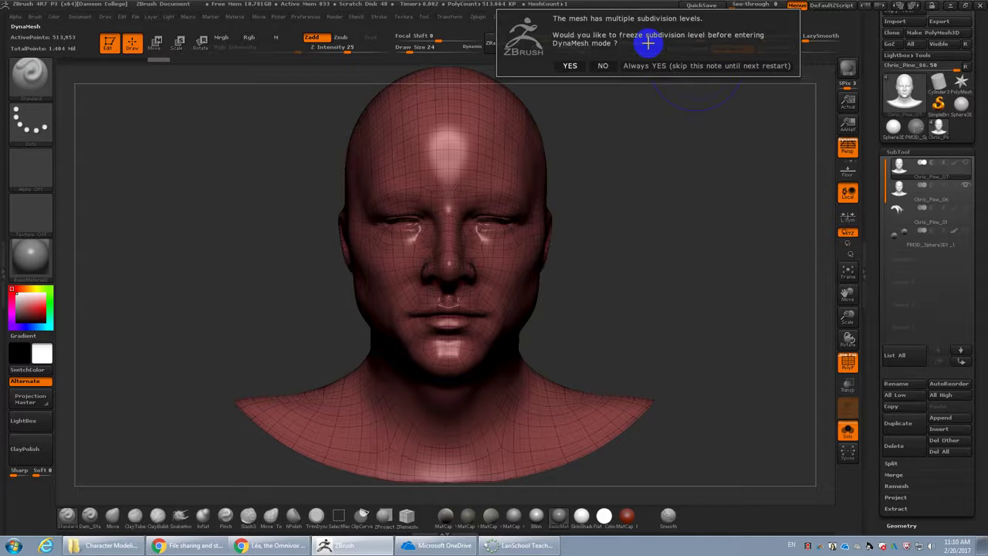
{"action": "left_click", "coordinate": [601, 65]}
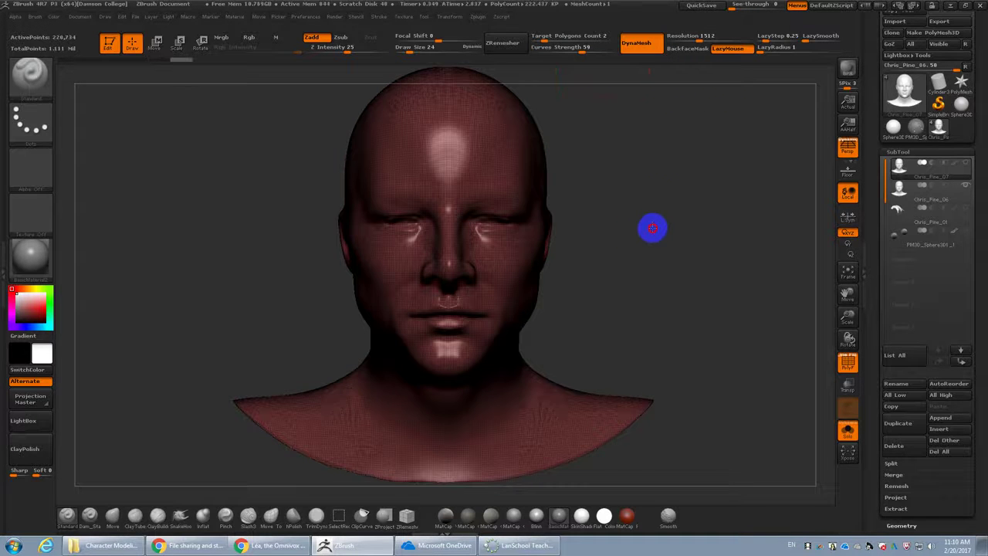
Set the ZRemesher Curves Strength to 70 in the head's geometry settings
{"action": "mouse_move", "coordinate": [665, 254]}
{"action": "left_mouse_down"}
{"action": "mouse_move", "coordinate": [651, 271]}
{"action": "mouse_move", "coordinate": [649, 258]}
{"action": "mouse_move", "coordinate": [651, 324]}
{"action": "mouse_move", "coordinate": [695, 331]}
{"action": "mouse_move", "coordinate": [684, 374]}
{"action": "left_mouse_up"}
{"action": "key", "text": "s"}
{"action": "left_click", "coordinate": [635, 250]}
{"action": "left_click", "coordinate": [901, 151]}
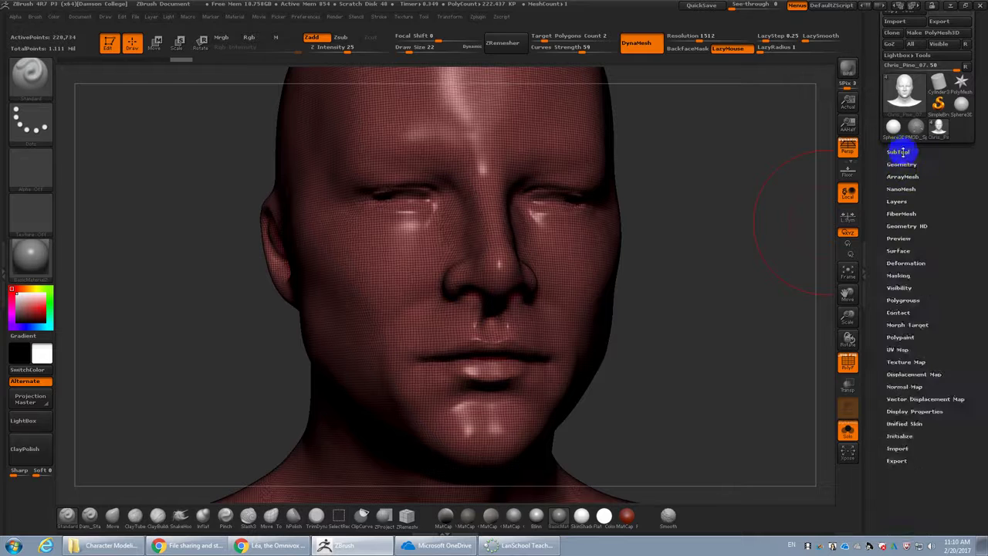
{"action": "left_click", "coordinate": [902, 165]}
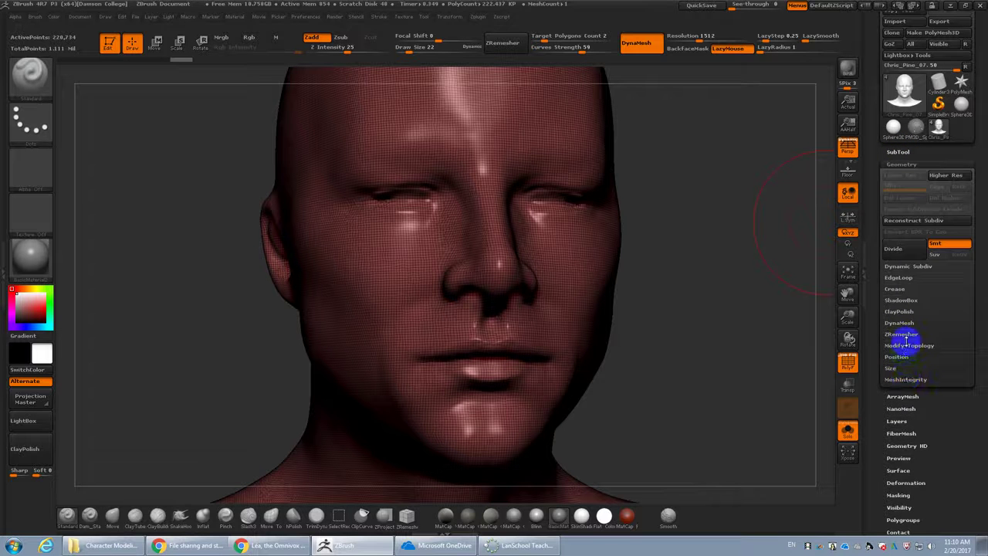
{"action": "left_click", "coordinate": [904, 334]}
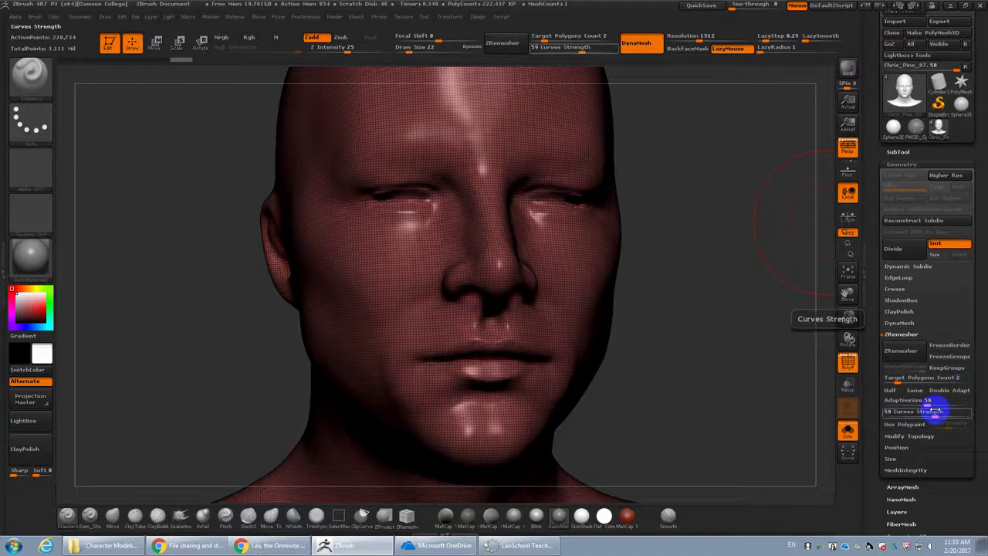
{"action": "left_click_drag", "start_coordinate": [937, 416], "coordinate": [944, 417]}
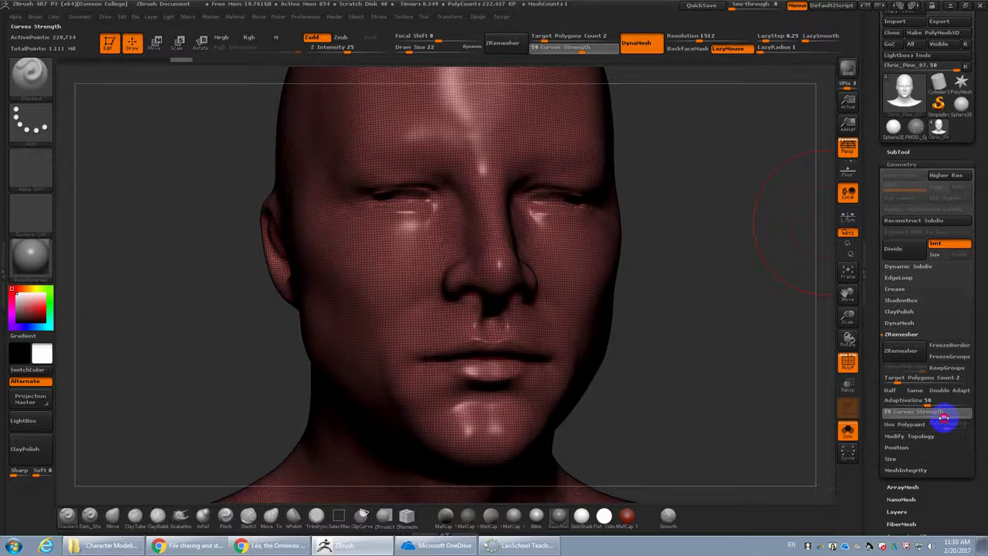
{"action": "left_click_drag", "start_coordinate": [944, 419], "coordinate": [927, 417]}
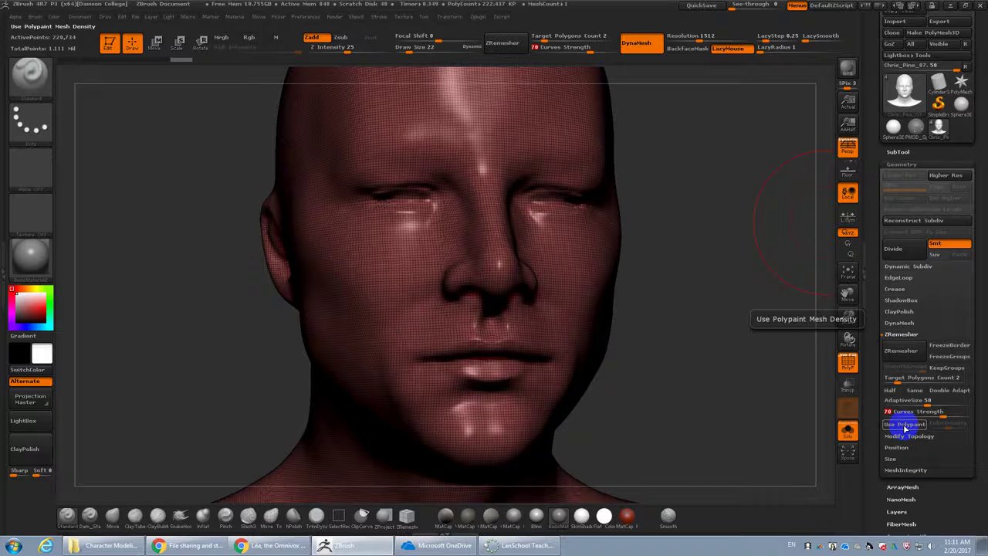
Hide the wireframe and read the help description of ZRemesher's Use Polypaint option
{"action": "key", "text": "shift+f"}
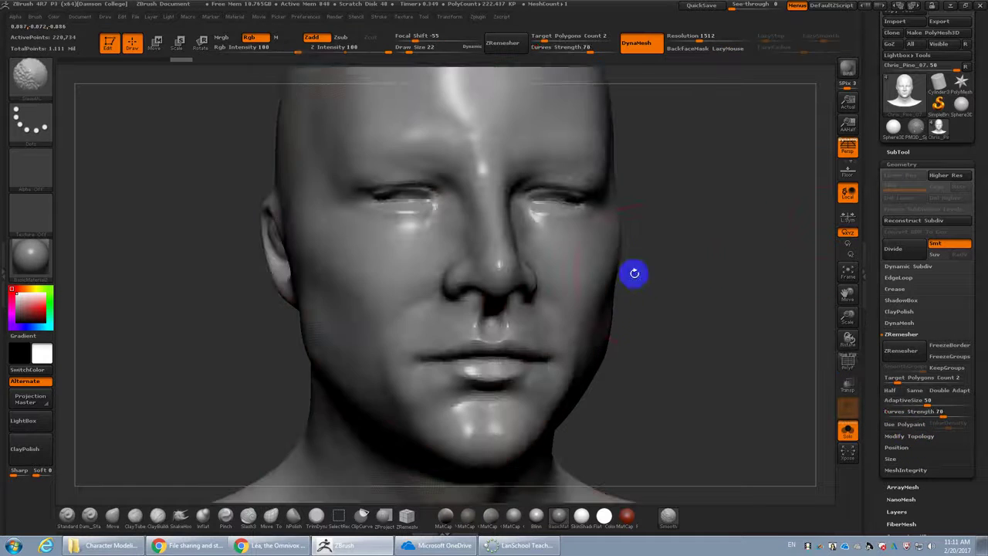
{"action": "left_click_drag", "start_coordinate": [633, 273], "coordinate": [640, 280], "text": "shift"}
{"action": "left_click_drag", "start_coordinate": [673, 315], "coordinate": [804, 363]}
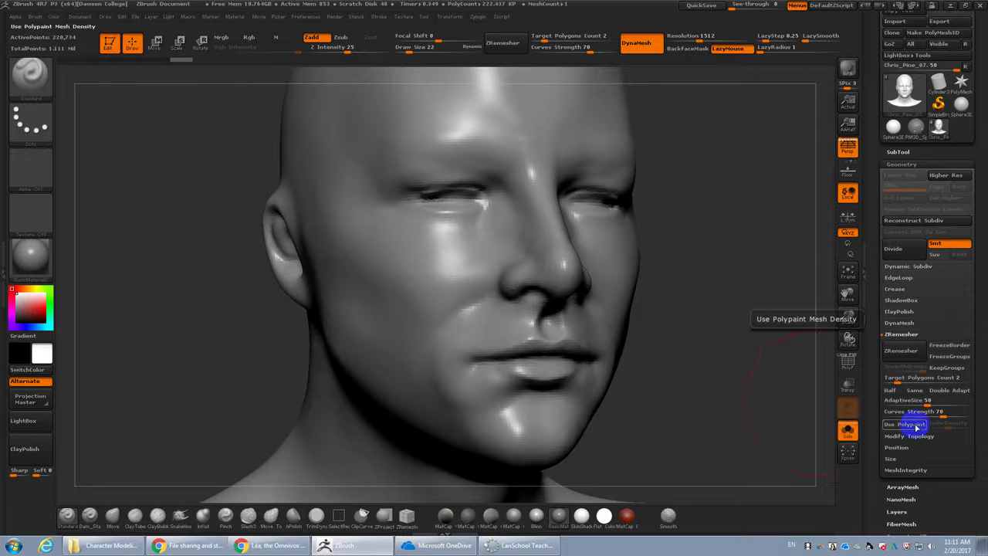
{"action": "key", "text": "ctrl"}
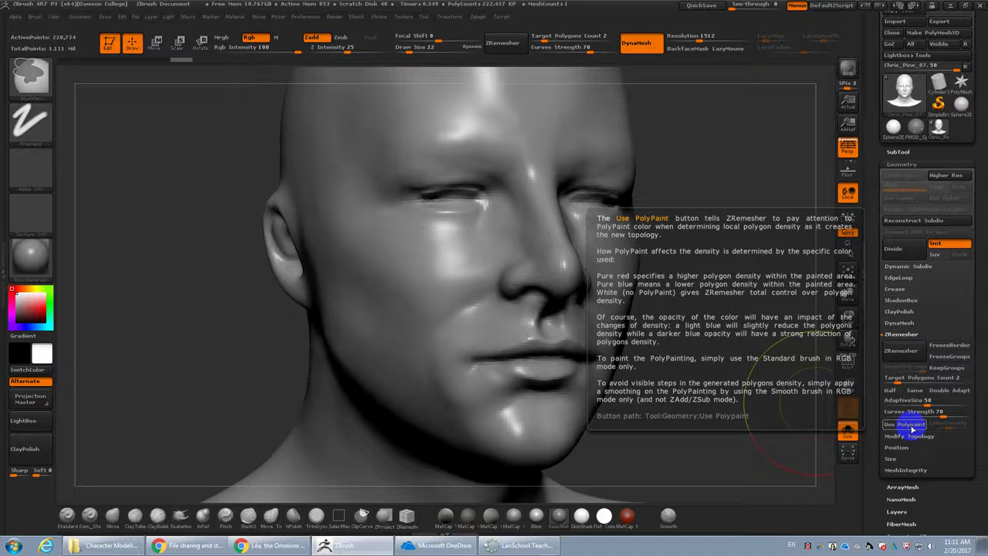
{"action": "left_click_drag", "start_coordinate": [795, 393], "coordinate": [731, 380]}
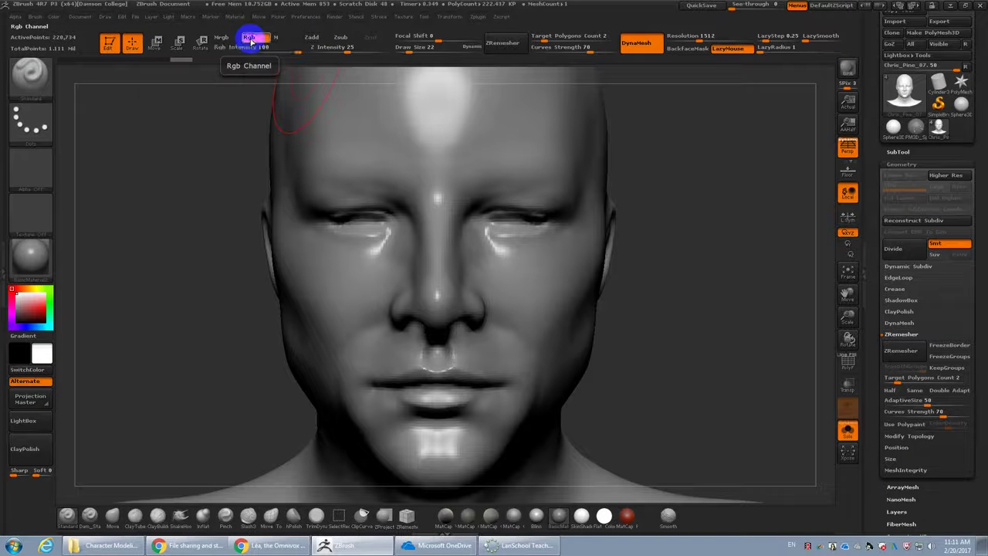
Try red, orange and dark grey as the paint colour on the unpainted head
{"action": "left_click", "coordinate": [42, 307]}
{"action": "mouse_move", "coordinate": [43, 306]}
{"action": "left_mouse_down"}
{"action": "mouse_move", "coordinate": [13, 289]}
{"action": "mouse_move", "coordinate": [32, 307]}
{"action": "left_mouse_up"}
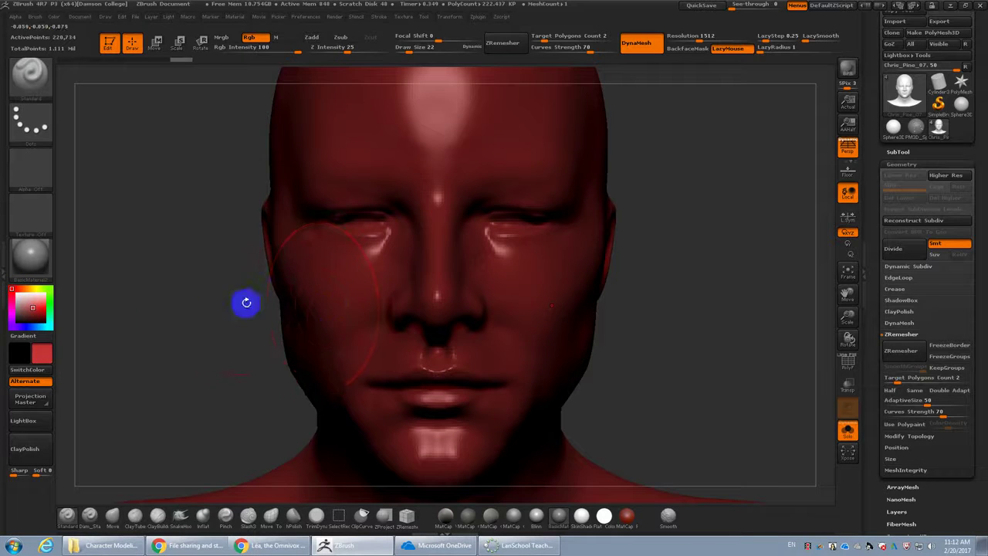
{"action": "key", "text": "c"}
{"action": "key", "text": "c"}
{"action": "left_click", "coordinate": [637, 47]}
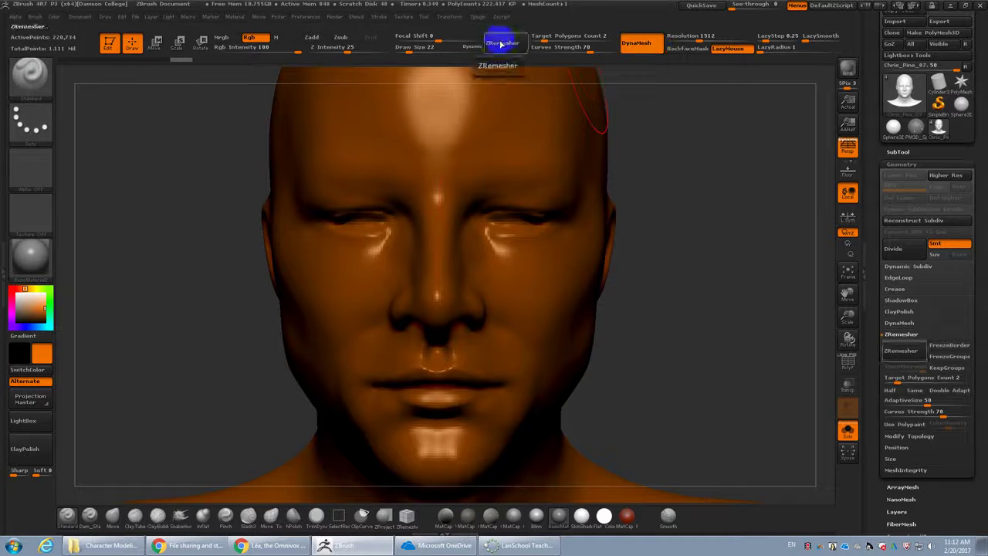
{"action": "key", "text": "c"}
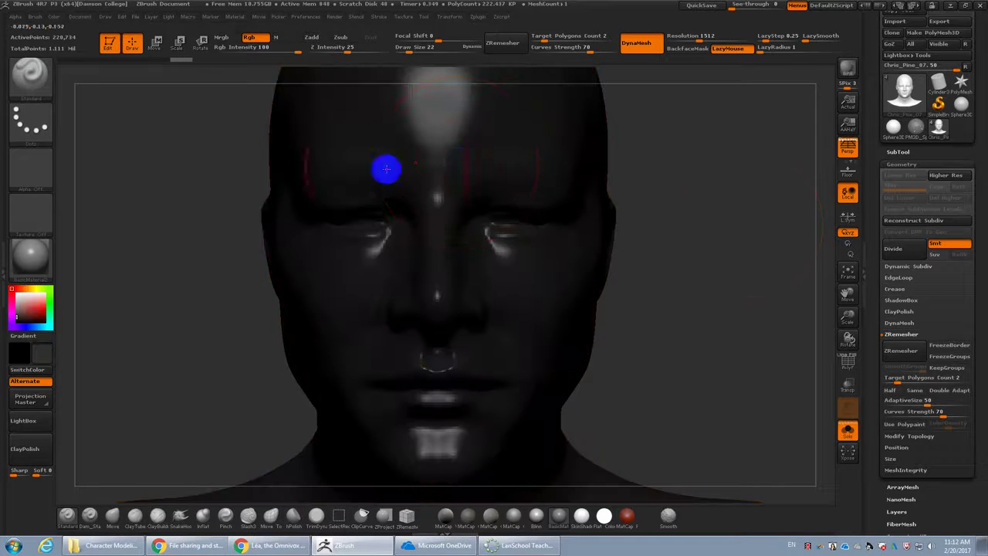
{"action": "key", "text": "c"}
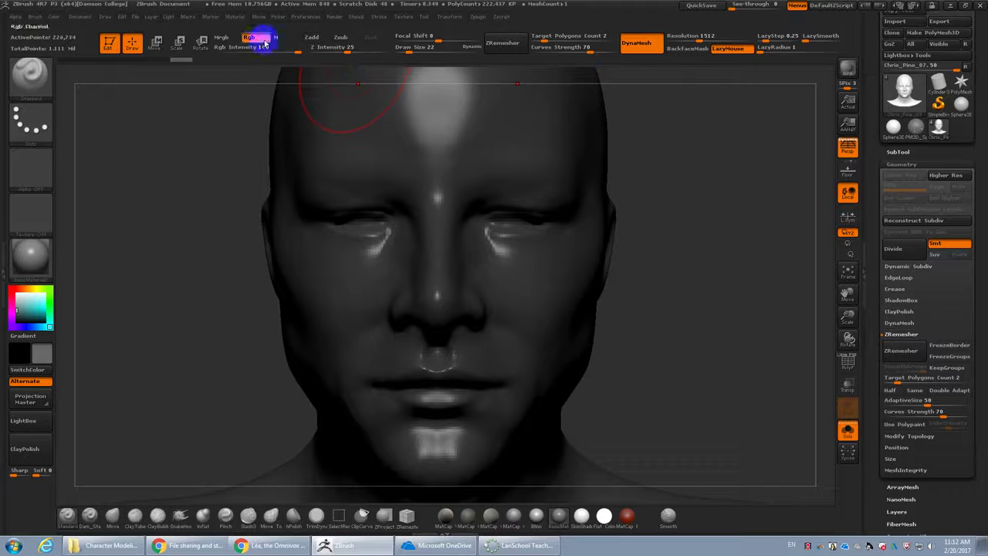
Choose white as the paint colour and fill the whole head with it
{"action": "left_click", "coordinate": [17, 294]}
{"action": "left_click", "coordinate": [13, 291]}
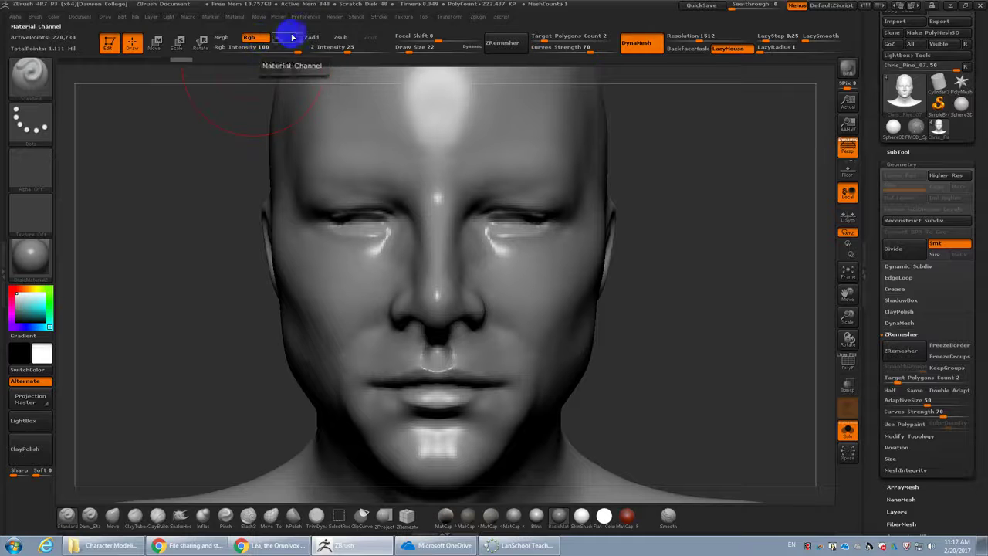
{"action": "left_click", "coordinate": [54, 17]}
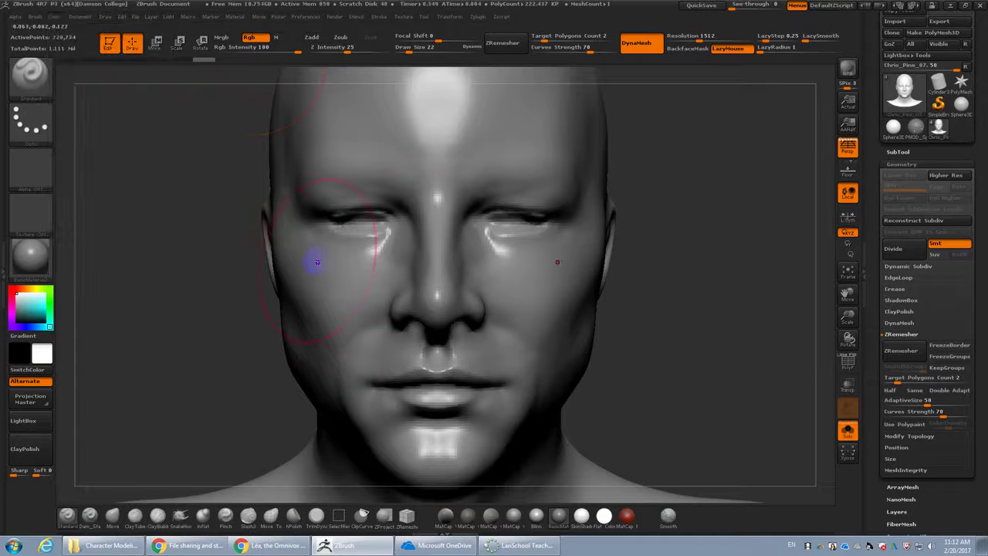
{"action": "mouse_move", "coordinate": [219, 305]}
{"action": "left_mouse_down"}
{"action": "mouse_move", "coordinate": [217, 342]}
{"action": "mouse_move", "coordinate": [575, 496]}
{"action": "left_mouse_up"}
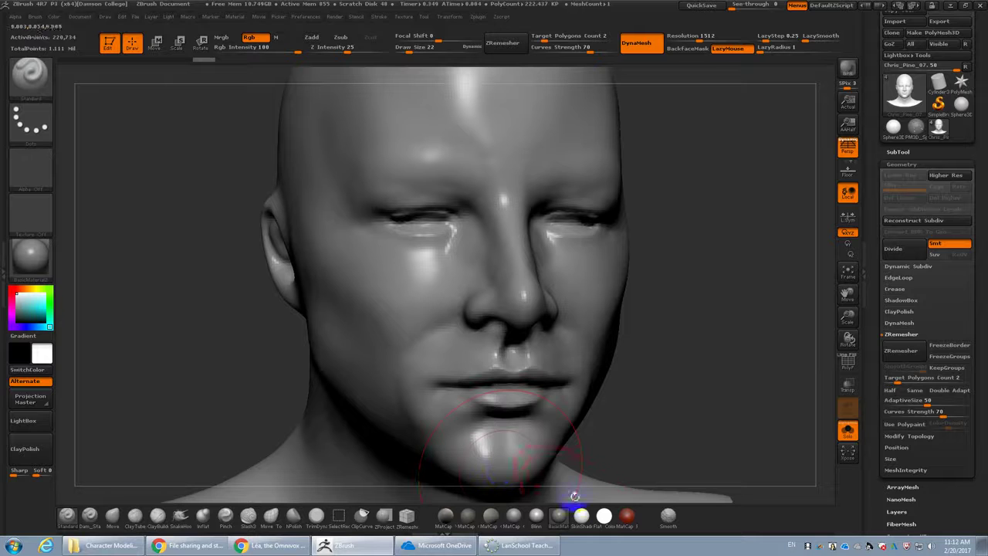
{"action": "left_click_drag", "start_coordinate": [113, 337], "coordinate": [94, 335], "text": "shift"}
Paint the areas around both eyes and the mouth pure red, using a draw size of 6 for the lips
{"action": "left_click", "coordinate": [11, 289]}
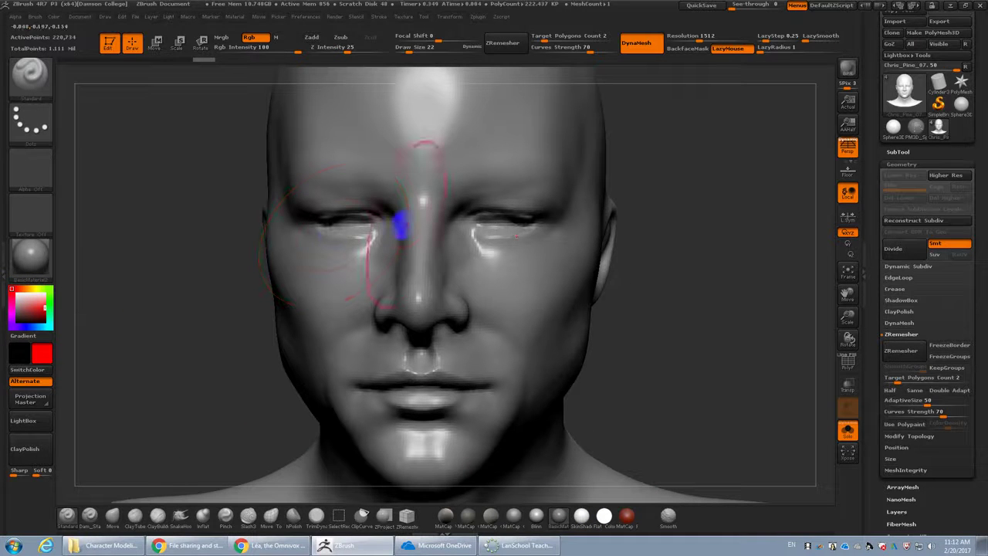
{"action": "key", "text": "s"}
{"action": "left_click_drag", "start_coordinate": [402, 224], "coordinate": [404, 224]}
{"action": "left_click_drag", "start_coordinate": [719, 240], "coordinate": [721, 316], "text": "alt"}
{"action": "mouse_move", "coordinate": [478, 165]}
{"action": "left_mouse_down"}
{"action": "mouse_move", "coordinate": [487, 176]}
{"action": "mouse_move", "coordinate": [527, 163]}
{"action": "mouse_move", "coordinate": [564, 177]}
{"action": "mouse_move", "coordinate": [579, 201]}
{"action": "mouse_move", "coordinate": [527, 224]}
{"action": "mouse_move", "coordinate": [485, 203]}
{"action": "left_mouse_up"}
{"action": "left_click_drag", "start_coordinate": [717, 353], "coordinate": [575, 350]}
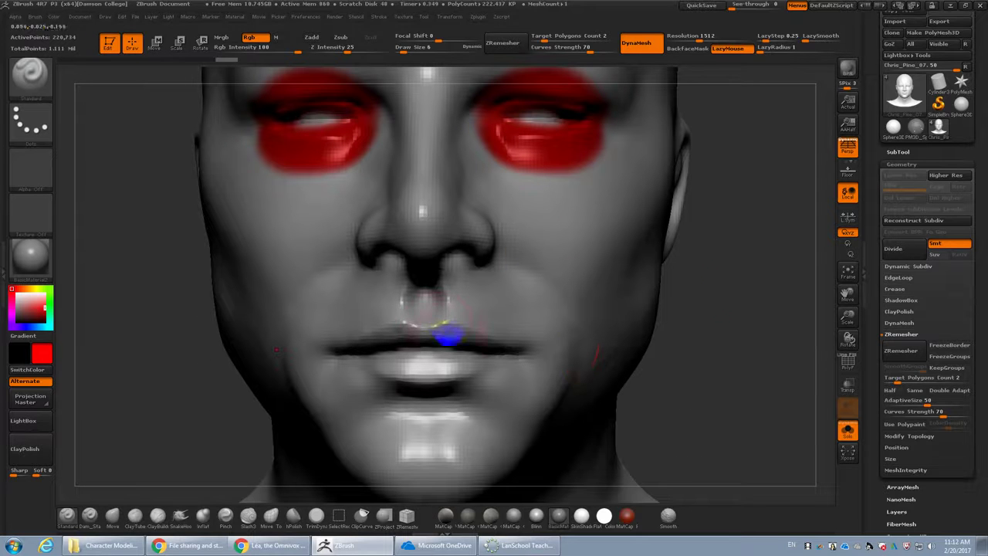
{"action": "mouse_move", "coordinate": [437, 327]}
{"action": "left_mouse_down"}
{"action": "mouse_move", "coordinate": [472, 327]}
{"action": "mouse_move", "coordinate": [515, 347]}
{"action": "mouse_move", "coordinate": [477, 370]}
{"action": "mouse_move", "coordinate": [435, 378]}
{"action": "left_mouse_up"}
Paint the back of the head and neck blue with a draw size of 42
{"action": "mouse_move", "coordinate": [672, 375]}
{"action": "left_mouse_down"}
{"action": "mouse_move", "coordinate": [629, 312]}
{"action": "mouse_move", "coordinate": [695, 316]}
{"action": "mouse_move", "coordinate": [203, 391]}
{"action": "left_mouse_up"}
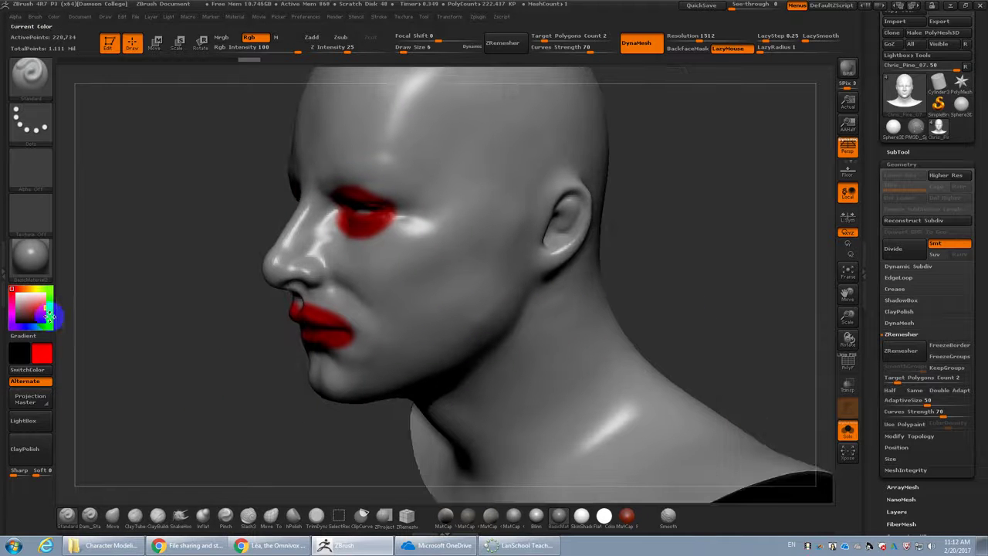
{"action": "left_click", "coordinate": [30, 327]}
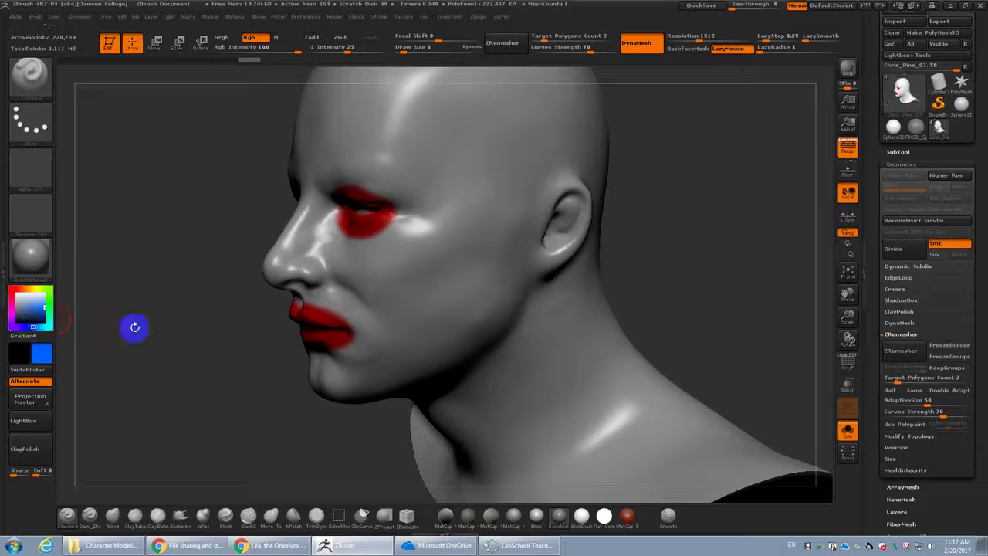
{"action": "left_click_drag", "start_coordinate": [717, 305], "coordinate": [716, 268]}
{"action": "key", "text": "s"}
{"action": "left_click", "coordinate": [727, 268]}
{"action": "mouse_move", "coordinate": [662, 368]}
{"action": "right_mouse_down", "text": "ctrl"}
{"action": "mouse_move", "coordinate": [618, 327]}
{"action": "mouse_move", "coordinate": [561, 325]}
{"action": "right_mouse_up", "text": "ctrl"}
{"action": "key", "text": "s"}
{"action": "left_click", "coordinate": [366, 228]}
{"action": "key", "text": "s"}
{"action": "left_click", "coordinate": [344, 229]}
{"action": "mouse_move", "coordinate": [373, 235]}
{"action": "left_mouse_down"}
{"action": "mouse_move", "coordinate": [439, 245]}
{"action": "mouse_move", "coordinate": [473, 309]}
{"action": "left_mouse_up"}
Compare the Flat Color material on the painted head and settle on SkinShade4
{"action": "mouse_move", "coordinate": [628, 315]}
{"action": "left_mouse_down"}
{"action": "mouse_move", "coordinate": [529, 327]}
{"action": "mouse_move", "coordinate": [657, 265]}
{"action": "mouse_move", "coordinate": [636, 168]}
{"action": "mouse_move", "coordinate": [634, 255]}
{"action": "left_mouse_up"}
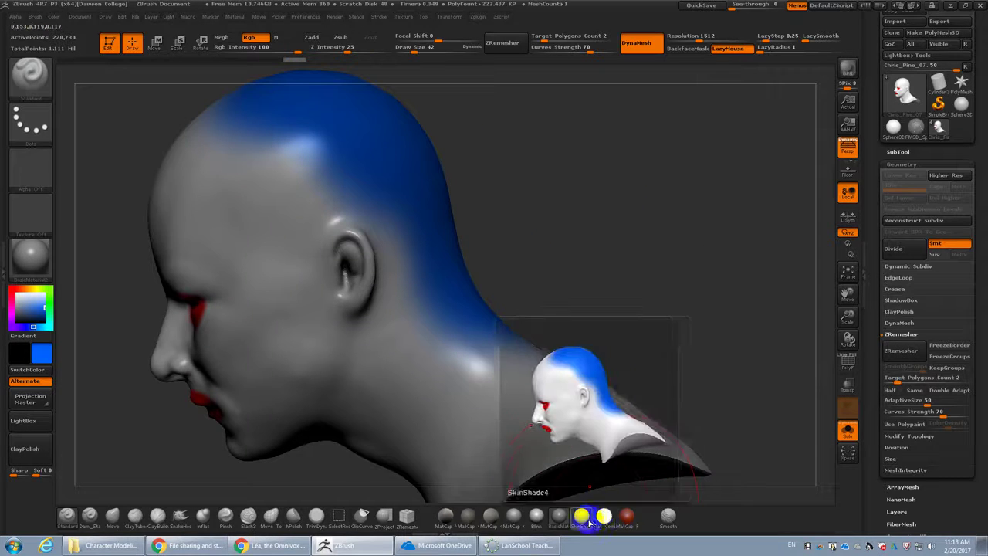
{"action": "left_click", "coordinate": [585, 522]}
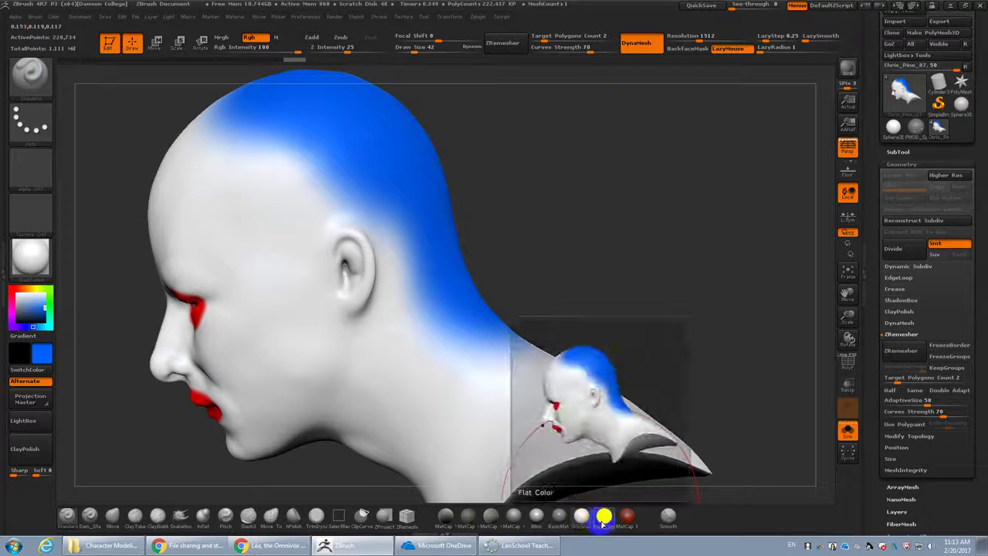
{"action": "left_click", "coordinate": [604, 520]}
{"action": "left_click_drag", "start_coordinate": [606, 327], "coordinate": [684, 325]}
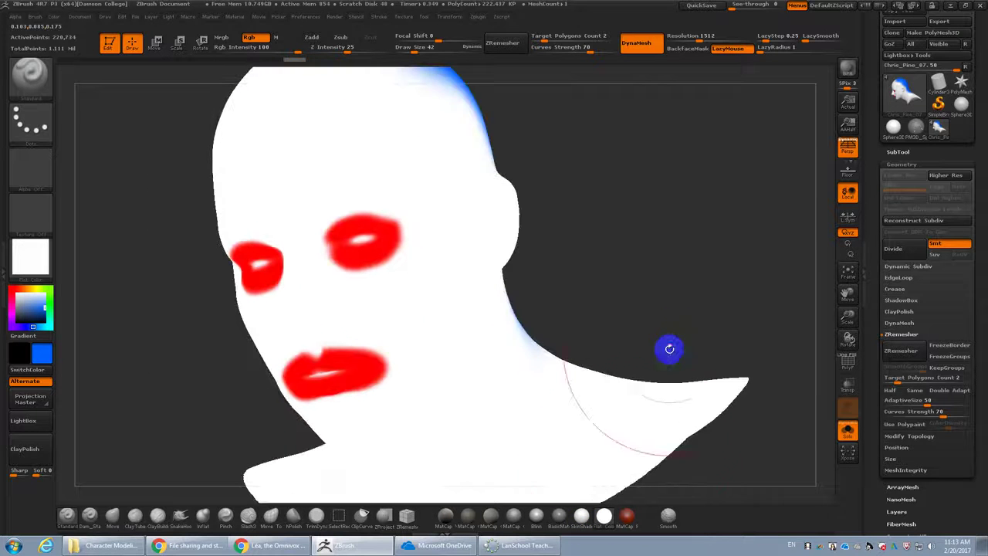
{"action": "left_click", "coordinate": [584, 522]}
Extend the blue paint over the neck, the shoulders and the bust's underside, and show the wireframe
{"action": "mouse_move", "coordinate": [605, 306]}
{"action": "left_mouse_down"}
{"action": "mouse_move", "coordinate": [579, 327]}
{"action": "mouse_move", "coordinate": [551, 309]}
{"action": "mouse_move", "coordinate": [484, 351]}
{"action": "mouse_move", "coordinate": [466, 347]}
{"action": "mouse_move", "coordinate": [471, 444]}
{"action": "left_mouse_up"}
{"action": "mouse_move", "coordinate": [659, 346]}
{"action": "left_mouse_down"}
{"action": "mouse_move", "coordinate": [634, 322]}
{"action": "mouse_move", "coordinate": [644, 318]}
{"action": "left_mouse_up"}
{"action": "mouse_move", "coordinate": [541, 363]}
{"action": "left_mouse_down"}
{"action": "mouse_move", "coordinate": [463, 427]}
{"action": "mouse_move", "coordinate": [618, 344]}
{"action": "mouse_move", "coordinate": [419, 470]}
{"action": "mouse_move", "coordinate": [525, 264]}
{"action": "left_mouse_up"}
{"action": "left_click_drag", "start_coordinate": [651, 290], "coordinate": [672, 239]}
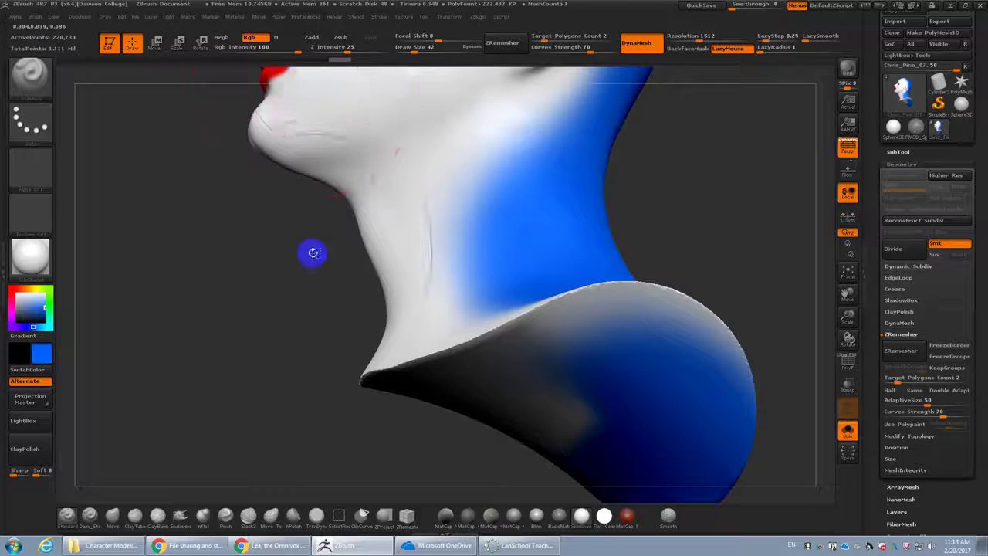
{"action": "left_click_drag", "start_coordinate": [312, 254], "coordinate": [164, 326]}
{"action": "key", "text": "shift+f"}
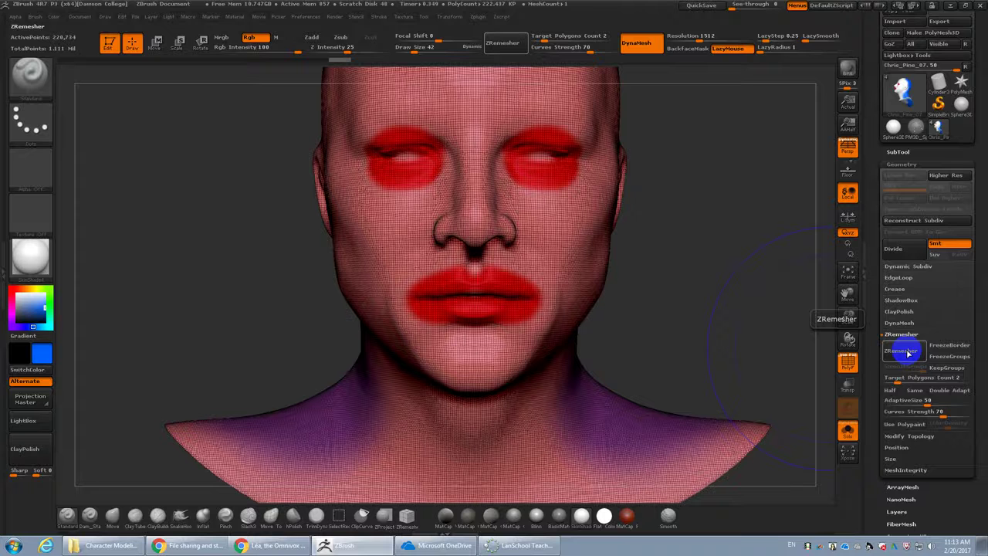
Try remeshing the painted head with ZRemesher without using its polypaint
{"action": "left_click", "coordinate": [901, 351]}
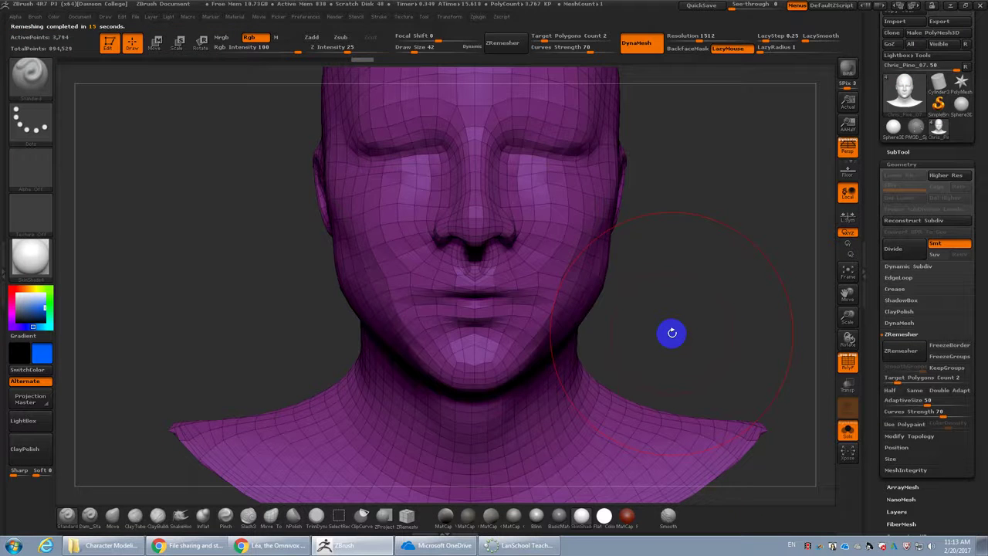
{"action": "mouse_move", "coordinate": [689, 265]}
{"action": "left_mouse_down"}
{"action": "mouse_move", "coordinate": [673, 242]}
{"action": "mouse_move", "coordinate": [665, 289]}
{"action": "mouse_move", "coordinate": [610, 312]}
{"action": "mouse_move", "coordinate": [742, 252]}
{"action": "mouse_move", "coordinate": [589, 342]}
{"action": "mouse_move", "coordinate": [549, 309]}
{"action": "left_mouse_up"}
{"action": "key", "text": "ctrl+z"}
Draw ZRemesher guide curves around the eye and the lips with a draw size of 5
{"action": "key", "text": "s"}
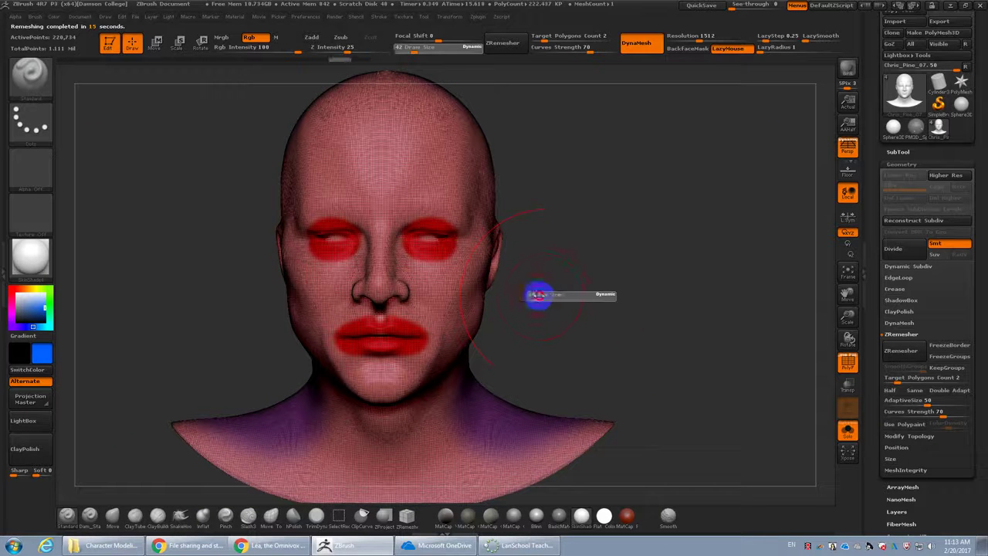
{"action": "left_click", "coordinate": [408, 519]}
{"action": "left_click_drag", "start_coordinate": [541, 332], "coordinate": [556, 329], "text": "alt"}
{"action": "left_click_drag", "start_coordinate": [788, 232], "coordinate": [684, 367], "text": "alt"}
{"action": "key", "text": "s"}
{"action": "left_click", "coordinate": [483, 144]}
{"action": "mouse_move", "coordinate": [458, 157]}
{"action": "left_mouse_down"}
{"action": "mouse_move", "coordinate": [514, 142]}
{"action": "mouse_move", "coordinate": [556, 155]}
{"action": "mouse_move", "coordinate": [552, 185]}
{"action": "mouse_move", "coordinate": [494, 190]}
{"action": "mouse_move", "coordinate": [457, 160]}
{"action": "left_mouse_up"}
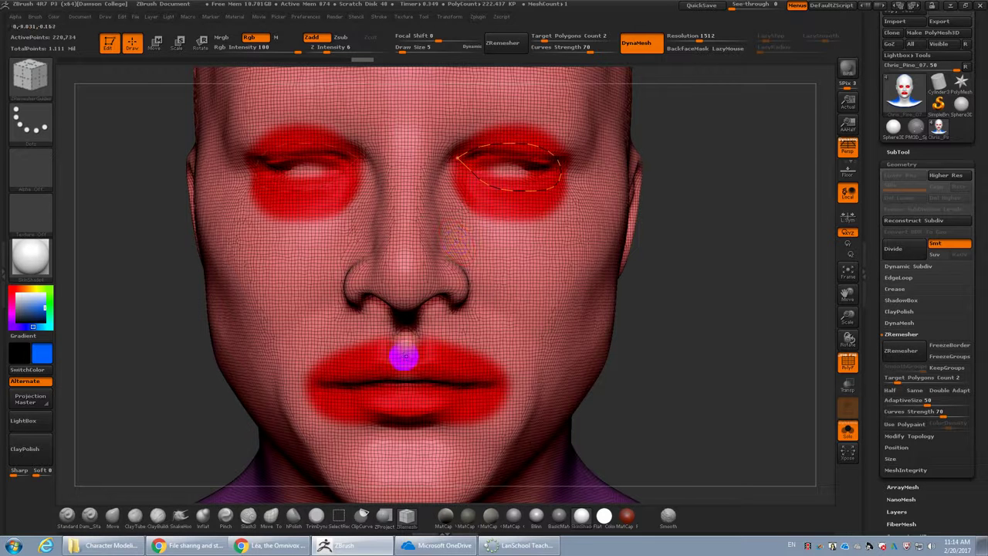
{"action": "mouse_move", "coordinate": [481, 375]}
{"action": "left_mouse_down"}
{"action": "mouse_move", "coordinate": [484, 396]}
{"action": "mouse_move", "coordinate": [407, 417]}
{"action": "left_mouse_up"}
Undo a remesh made with only the guides, enable Use Polypaint, and ZRemesh the head with a target polygons count of 2
{"action": "left_click", "coordinate": [910, 352]}
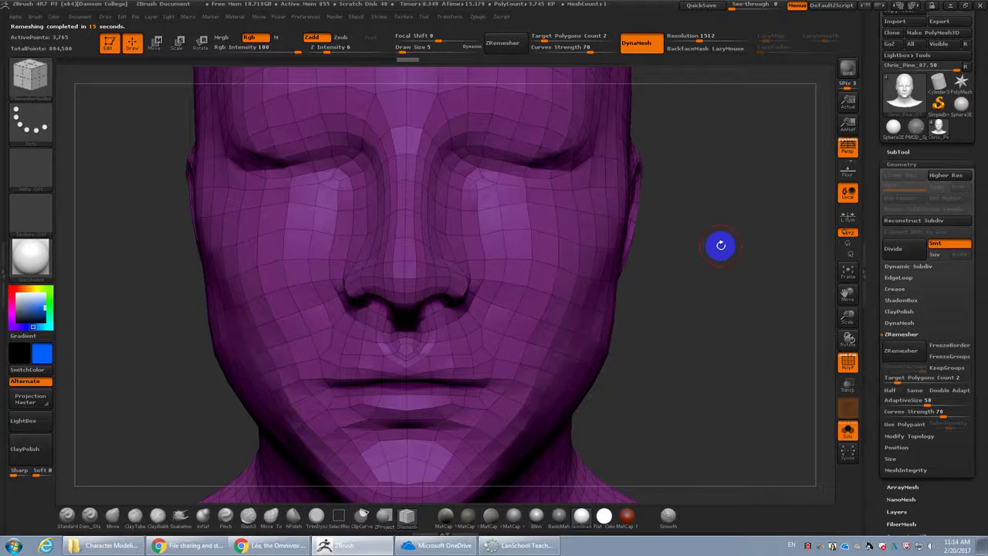
{"action": "key", "text": "ctrl+z"}
{"action": "left_click", "coordinate": [905, 424]}
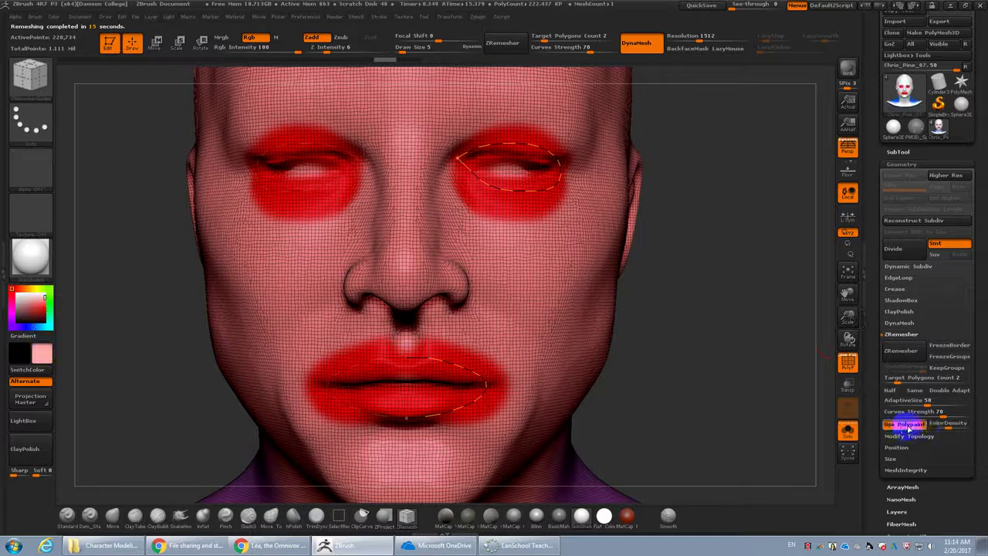
{"action": "left_click", "coordinate": [915, 378]}
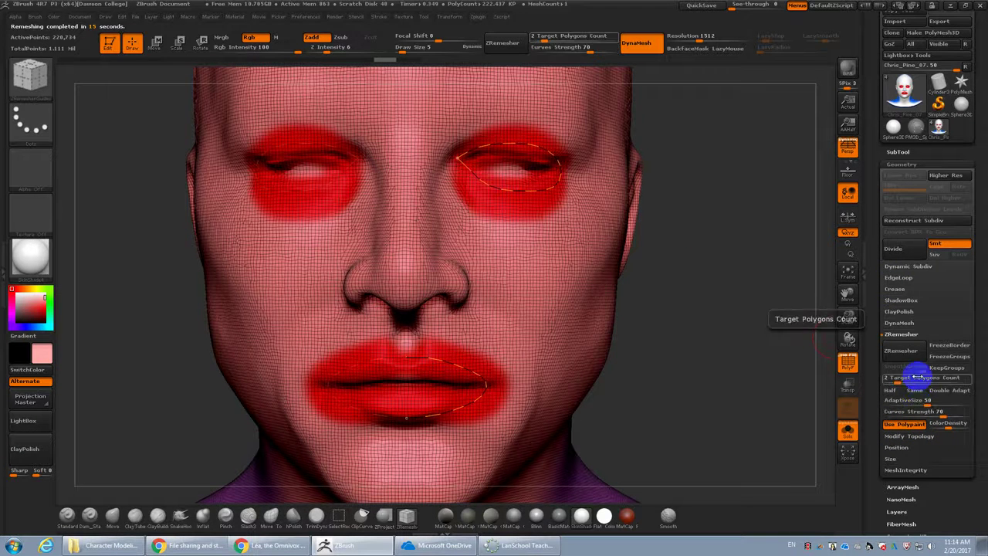
{"action": "left_click", "coordinate": [902, 351]}
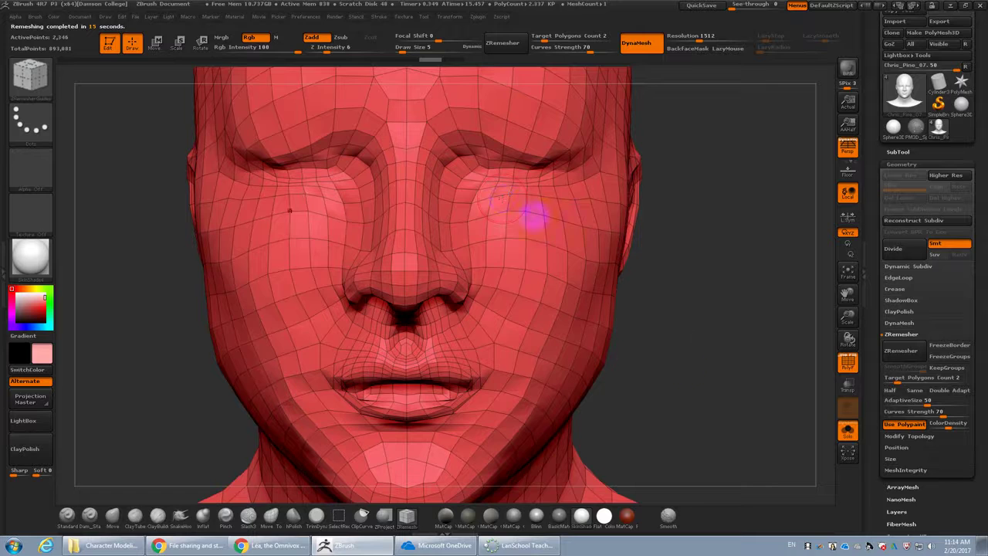
Smooth the mesh at the corners of the mouth on the remeshed head
{"action": "left_click_drag", "start_coordinate": [687, 370], "coordinate": [669, 320]}
{"action": "left_click_drag", "start_coordinate": [766, 415], "coordinate": [800, 461]}
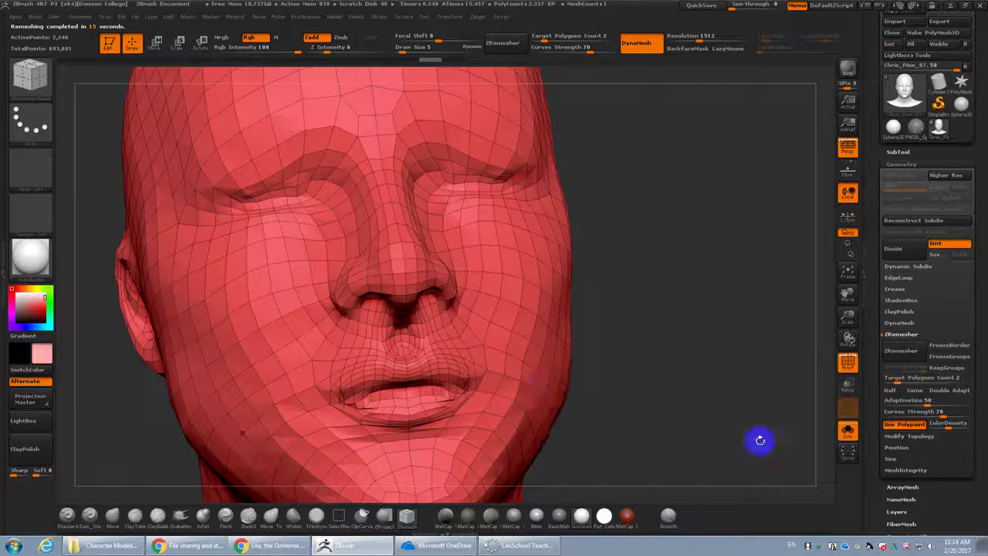
{"action": "left_click_drag", "start_coordinate": [475, 389], "coordinate": [478, 400], "text": "shift"}
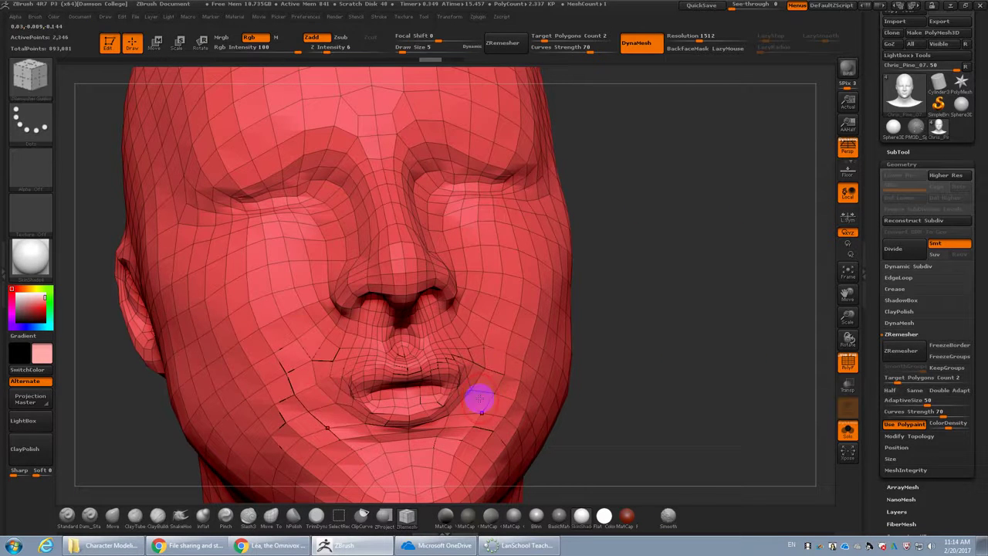
{"action": "mouse_move", "coordinate": [647, 430]}
{"action": "left_mouse_down"}
{"action": "mouse_move", "coordinate": [640, 441]}
{"action": "mouse_move", "coordinate": [666, 390]}
{"action": "mouse_move", "coordinate": [639, 340]}
{"action": "mouse_move", "coordinate": [631, 437]}
{"action": "left_mouse_up"}
Hide the wireframe, apply the Flat Color material, and fill the whole head with white
{"action": "mouse_move", "coordinate": [604, 516]}
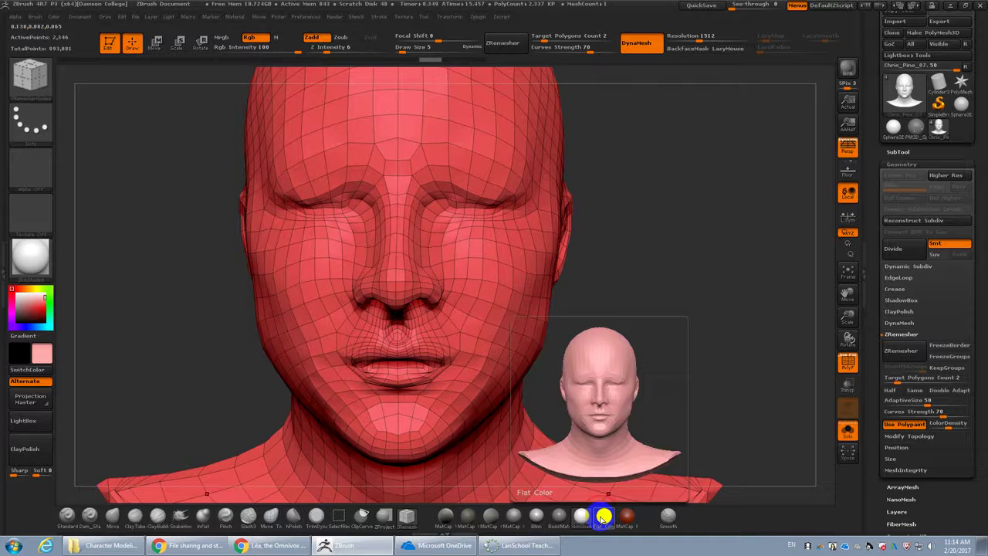
{"action": "key", "text": "shift+f"}
{"action": "left_click", "coordinate": [604, 517]}
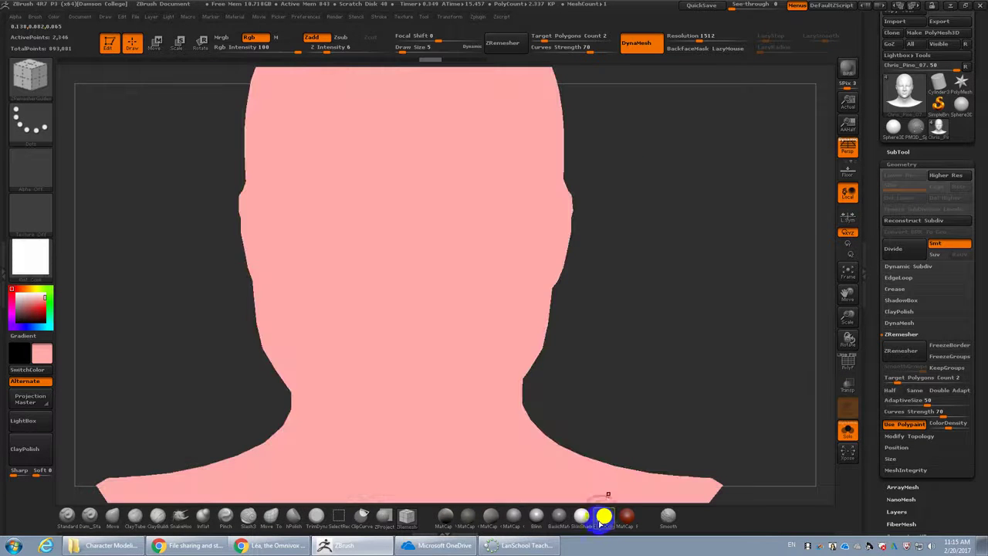
{"action": "left_click", "coordinate": [13, 292]}
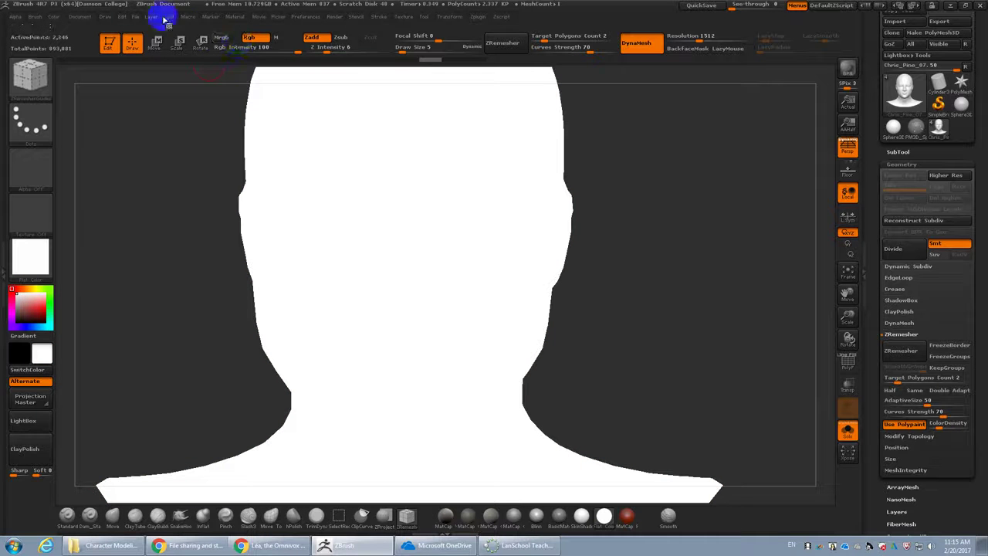
{"action": "left_click", "coordinate": [70, 16]}
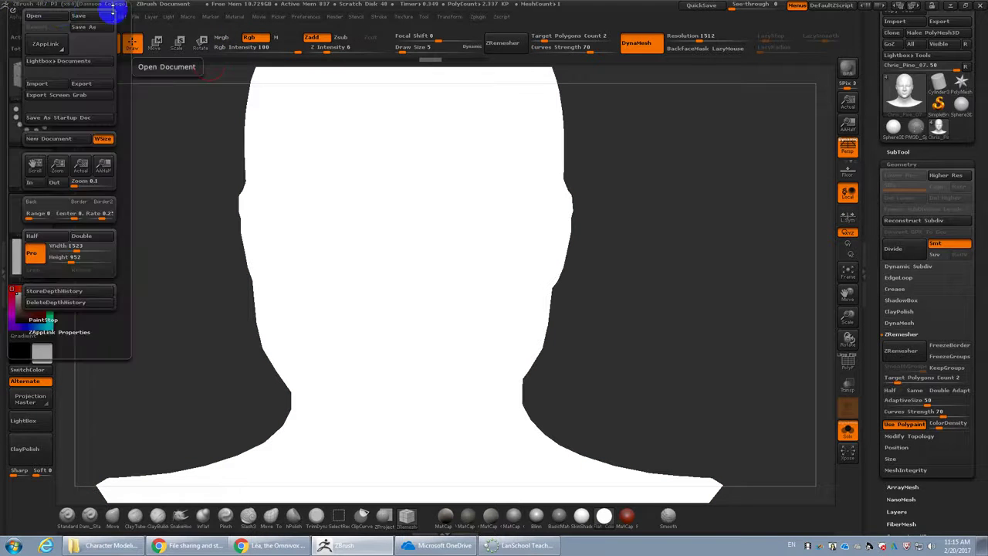
{"action": "left_click", "coordinate": [54, 17]}
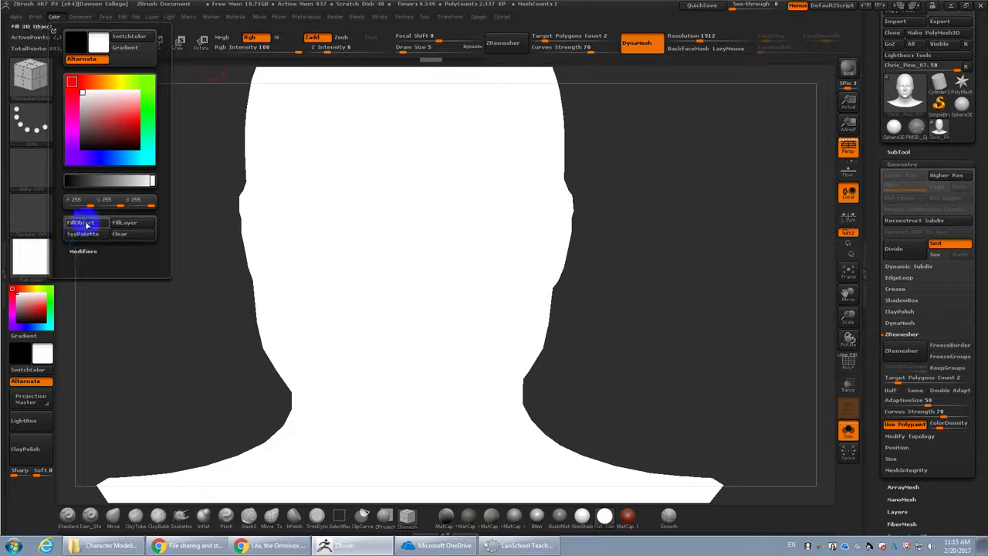
{"action": "left_click_drag", "start_coordinate": [208, 116], "coordinate": [626, 342]}
Restrict painting to the material channel and choose the MatCap GreenRoma material
{"action": "mouse_move", "coordinate": [515, 524]}
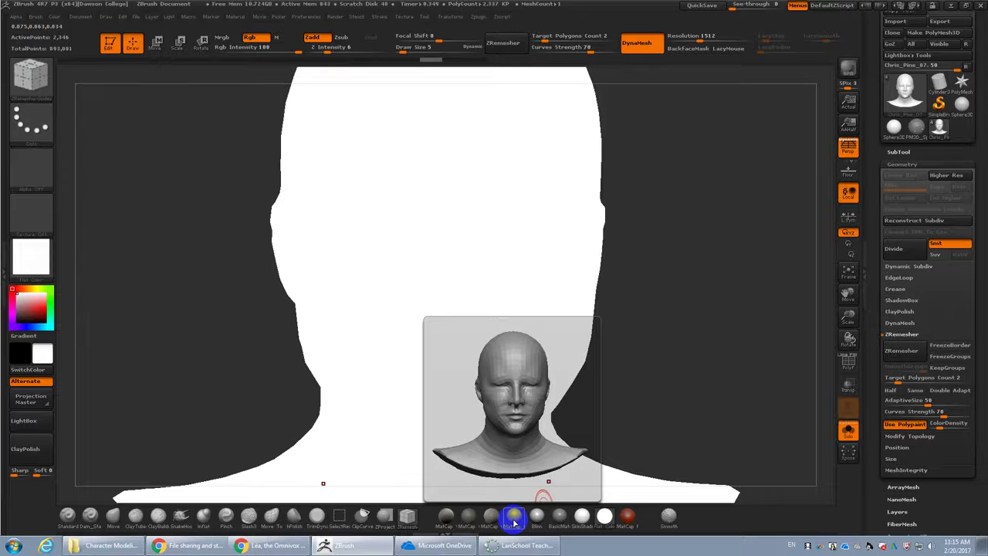
{"action": "left_click", "coordinate": [283, 39]}
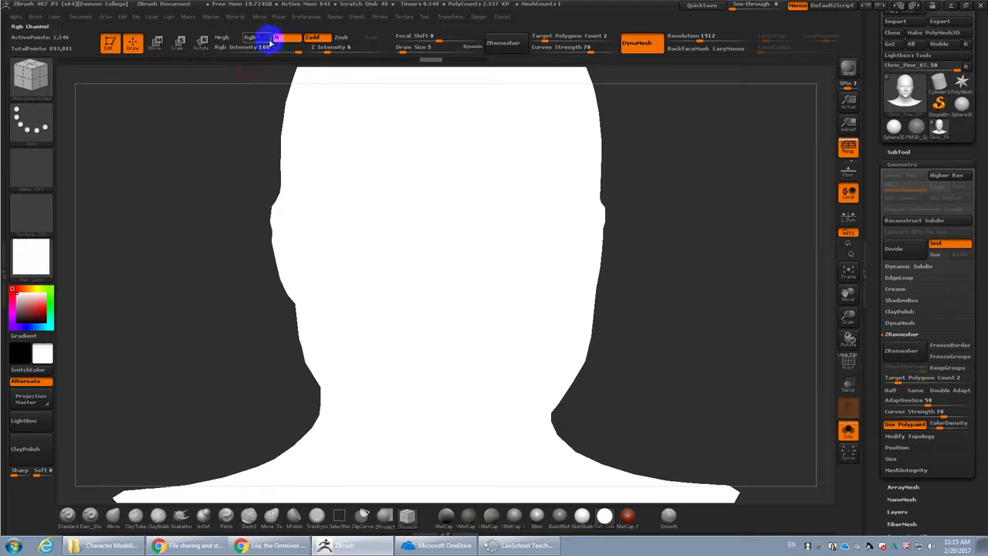
{"action": "left_click", "coordinate": [492, 515]}
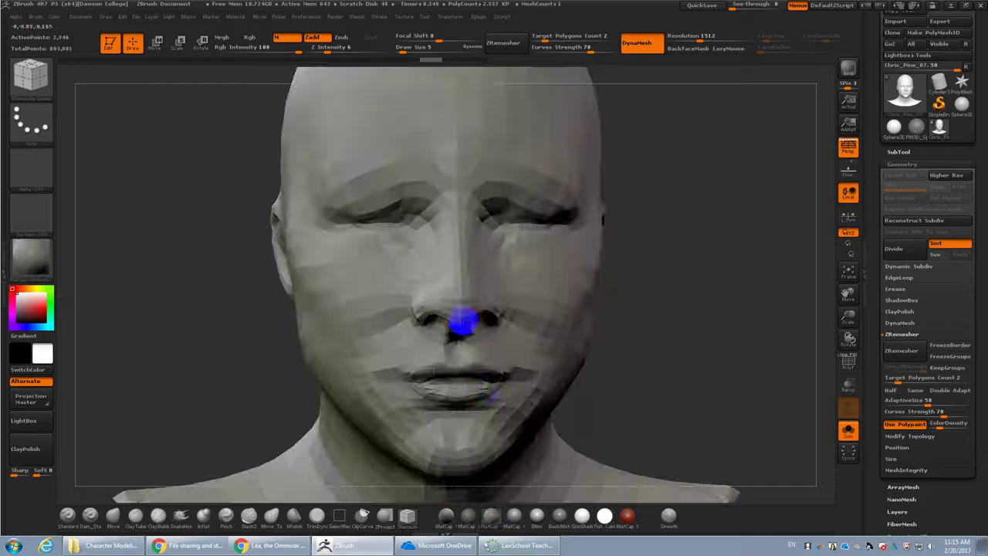
Paint the material over the eye area with the Standard brush at draw size 24, and preview SkinShade4 around it on the subdivided mesh
{"action": "key", "text": "s"}
{"action": "mouse_move", "coordinate": [420, 221]}
{"action": "left_mouse_down"}
{"action": "mouse_move", "coordinate": [428, 218]}
{"action": "mouse_move", "coordinate": [399, 205]}
{"action": "mouse_move", "coordinate": [328, 220]}
{"action": "left_mouse_up"}
{"action": "key", "text": "ctrl+z"}
{"action": "left_click", "coordinate": [68, 516]}
{"action": "left_click", "coordinate": [255, 37]}
{"action": "left_click", "coordinate": [276, 37]}
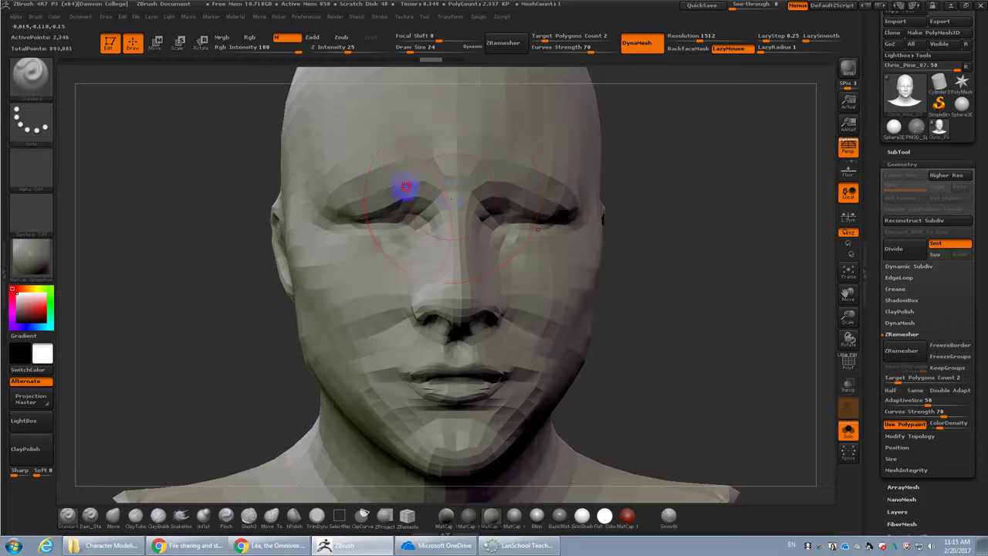
{"action": "left_click", "coordinate": [581, 516]}
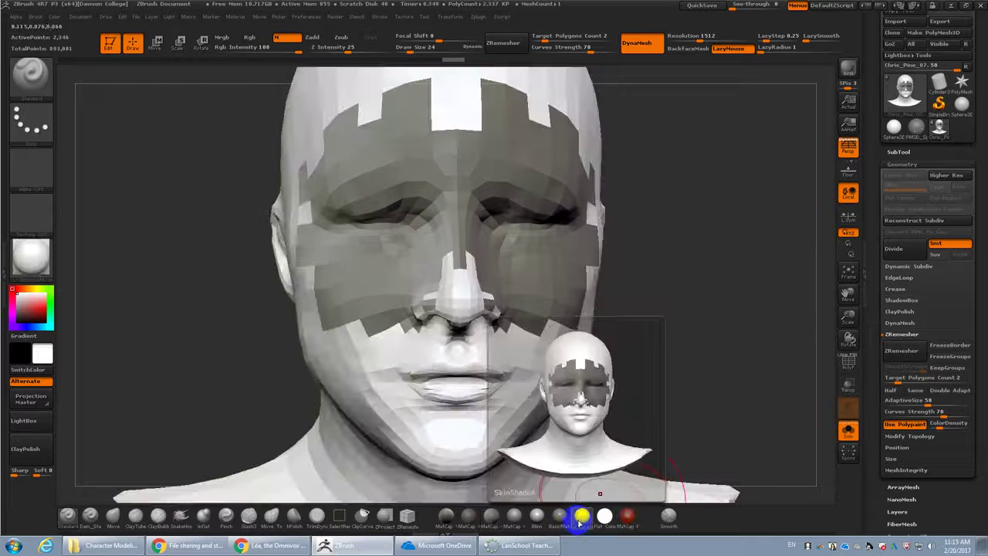
{"action": "key", "text": "d"}
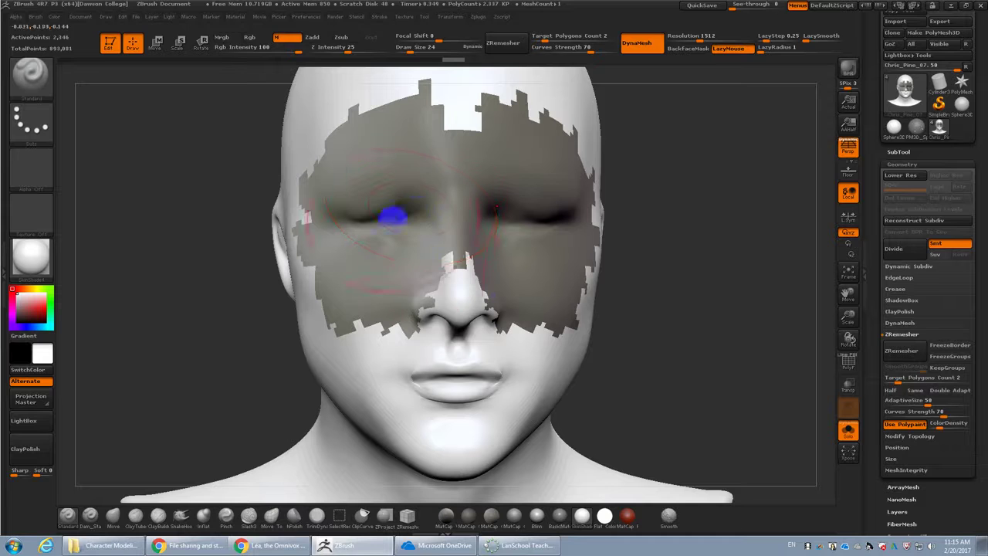
Fill the whole head with white and the Flat Color material using the Mrgb channel
{"action": "left_click", "coordinate": [606, 517]}
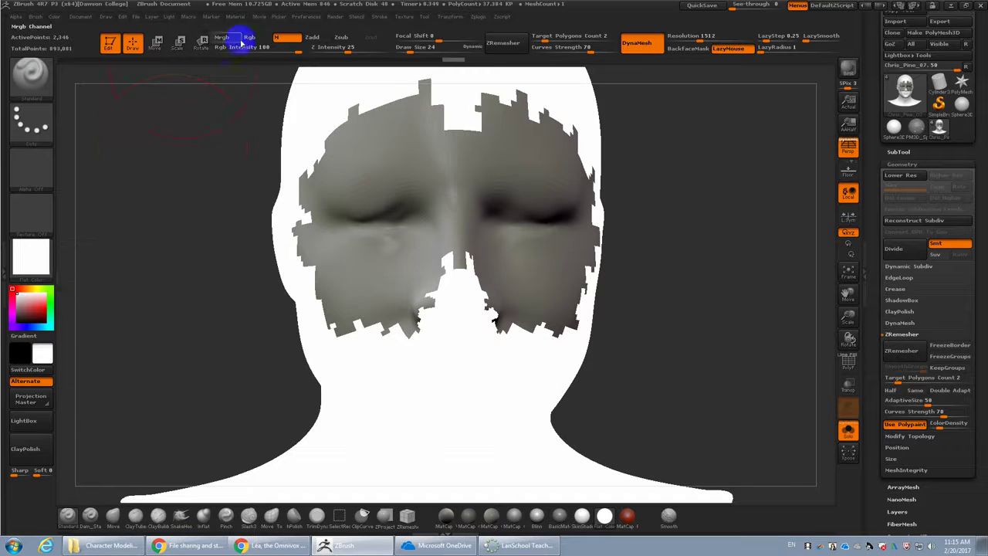
{"action": "left_click", "coordinate": [225, 39]}
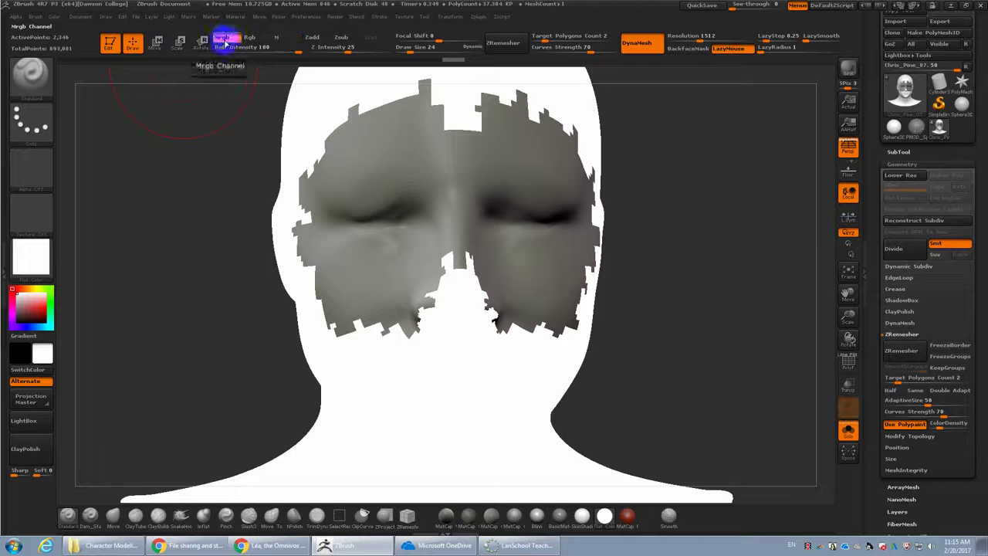
{"action": "left_click", "coordinate": [54, 17]}
{"action": "left_click", "coordinate": [82, 222]}
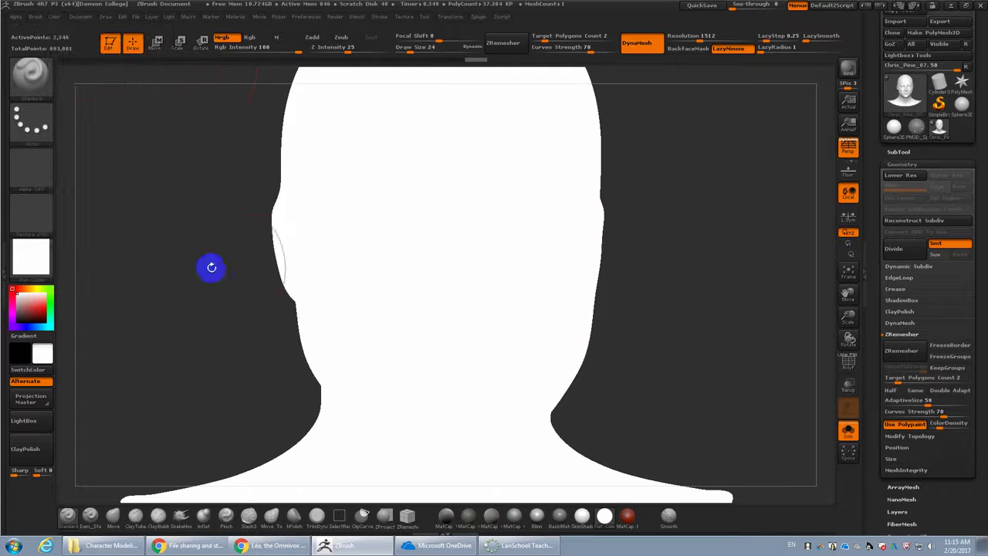
Compare several materials on the filled head and settle on SkinShade4
{"action": "left_click", "coordinate": [563, 523]}
{"action": "left_click", "coordinate": [523, 518]}
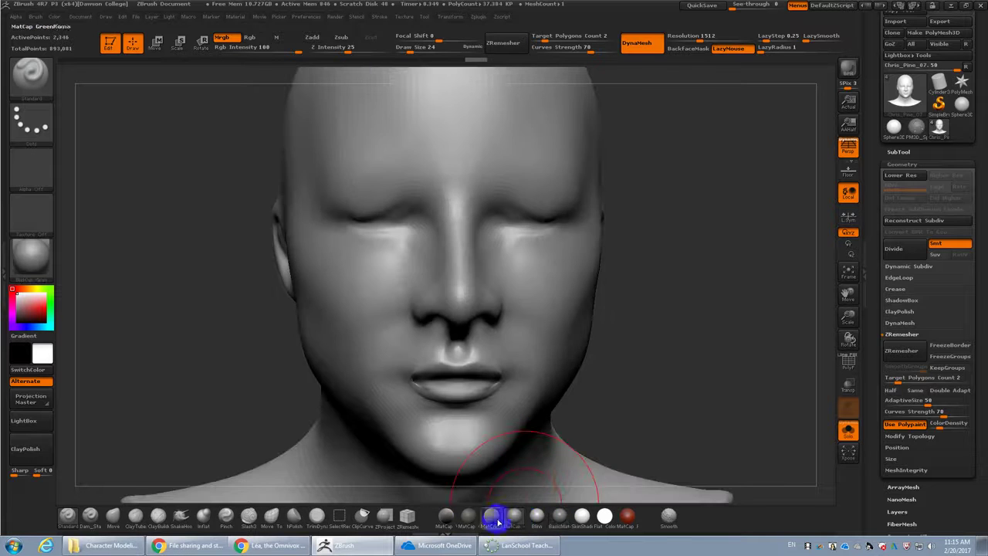
{"action": "left_click", "coordinate": [471, 523]}
{"action": "left_click", "coordinate": [535, 523]}
{"action": "left_click", "coordinate": [579, 523]}
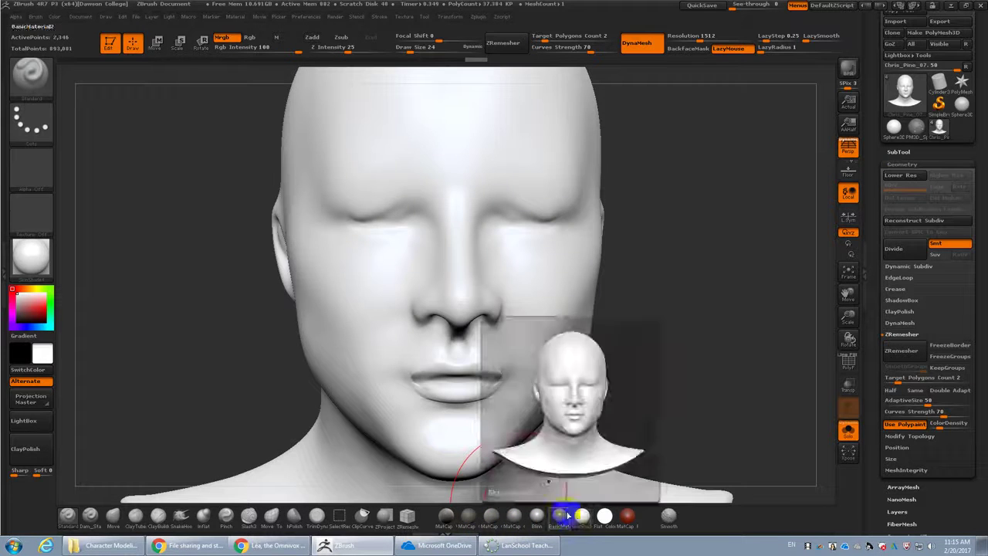
Duplicate the active head subtool, and delete both the new copy and Chris_Pine_07
{"action": "left_click", "coordinate": [899, 152]}
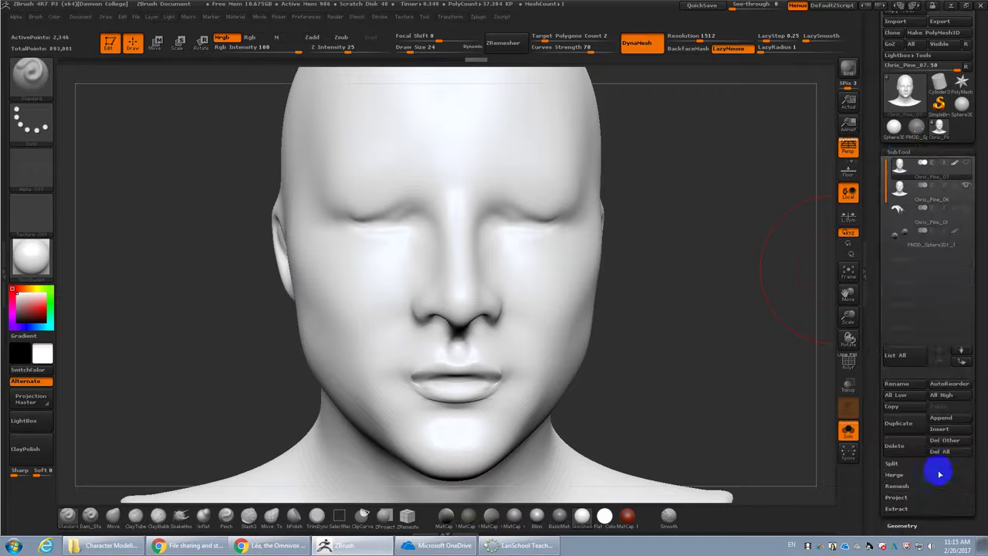
{"action": "left_click", "coordinate": [911, 429]}
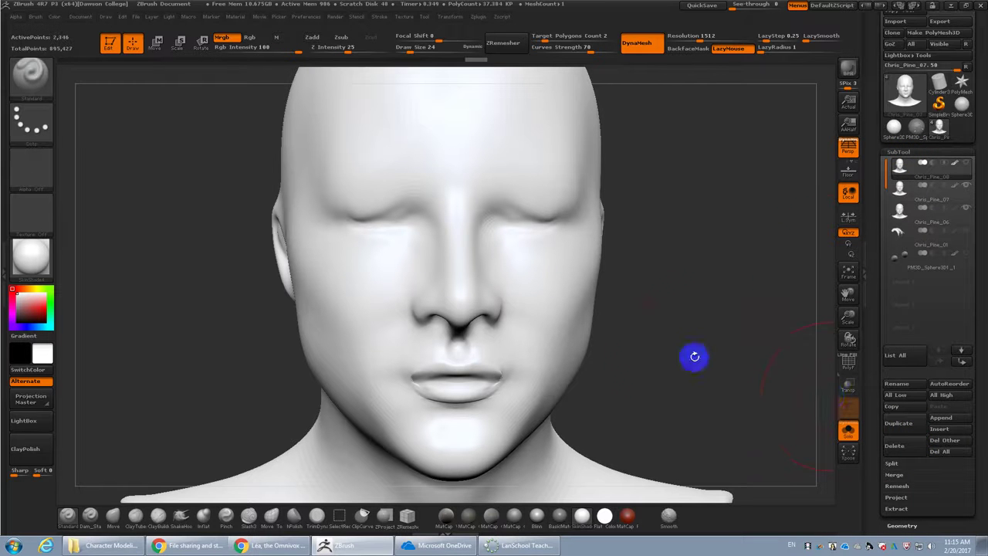
{"action": "left_click", "coordinate": [911, 448]}
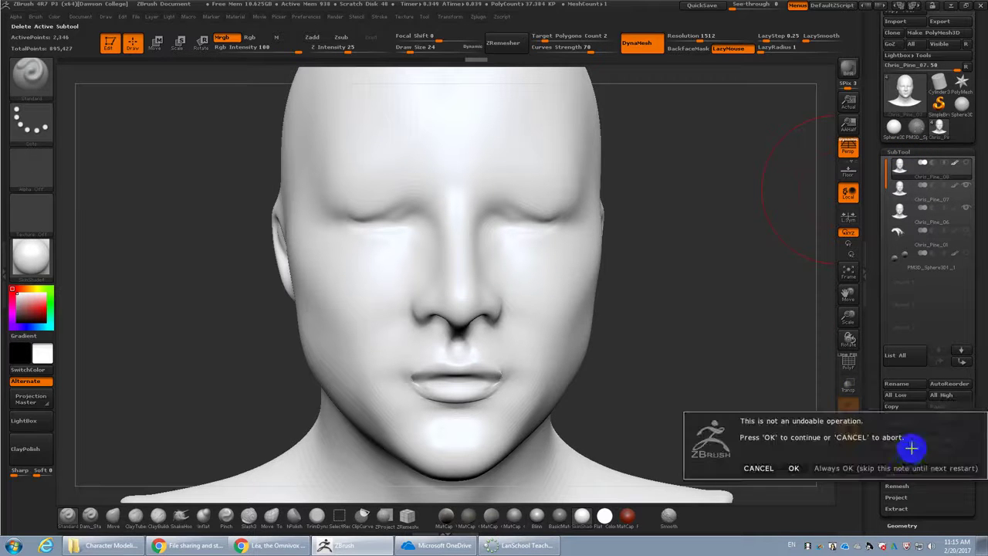
{"action": "left_click", "coordinate": [808, 464]}
{"action": "left_click", "coordinate": [896, 451]}
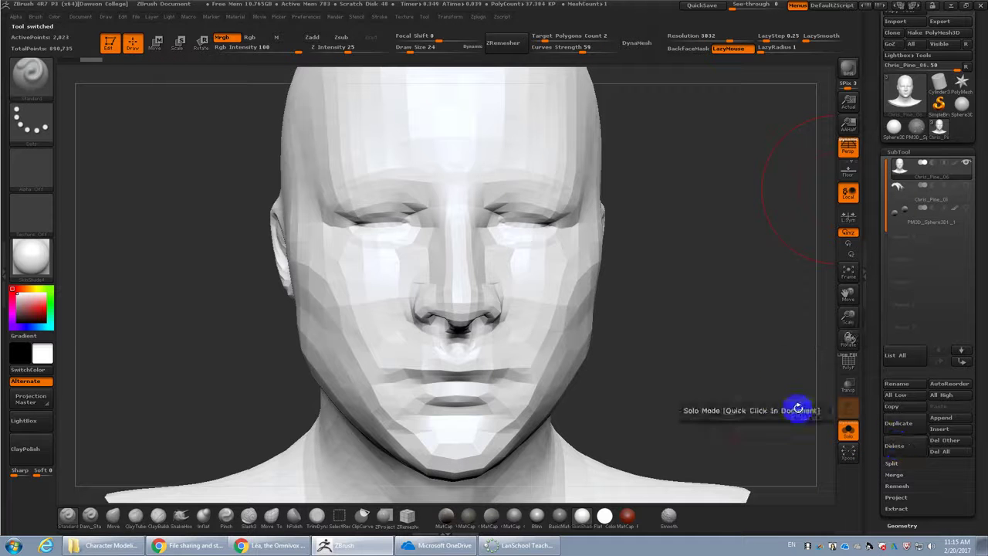
Frame the remaining head at a higher subdivision level and send it to Maya with GoZ, copying the old preferences
{"action": "key", "text": "d"}
{"action": "key", "text": "shift+f"}
{"action": "key", "text": "shift+f"}
{"action": "key", "text": "f"}
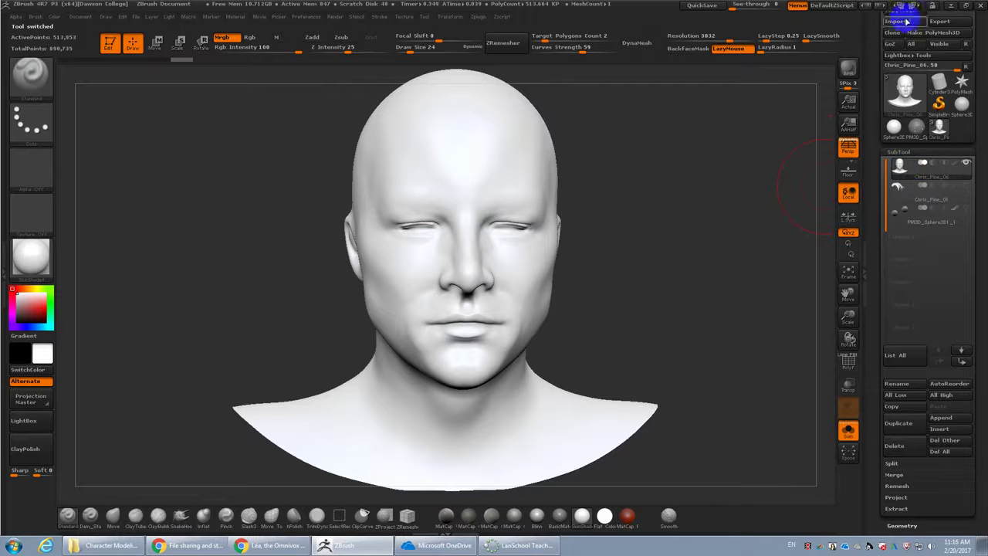
{"action": "left_click", "coordinate": [890, 46]}
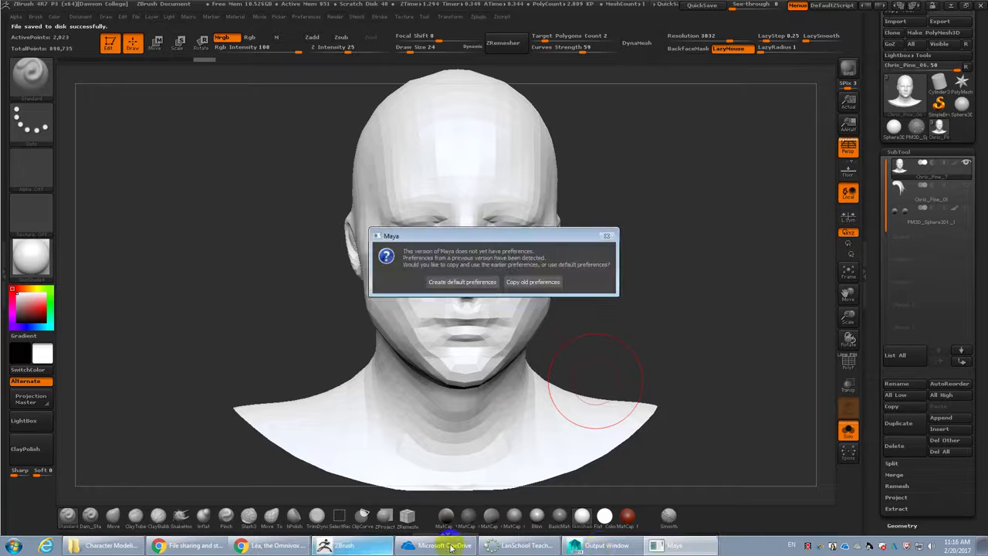
{"action": "left_click", "coordinate": [533, 281]}
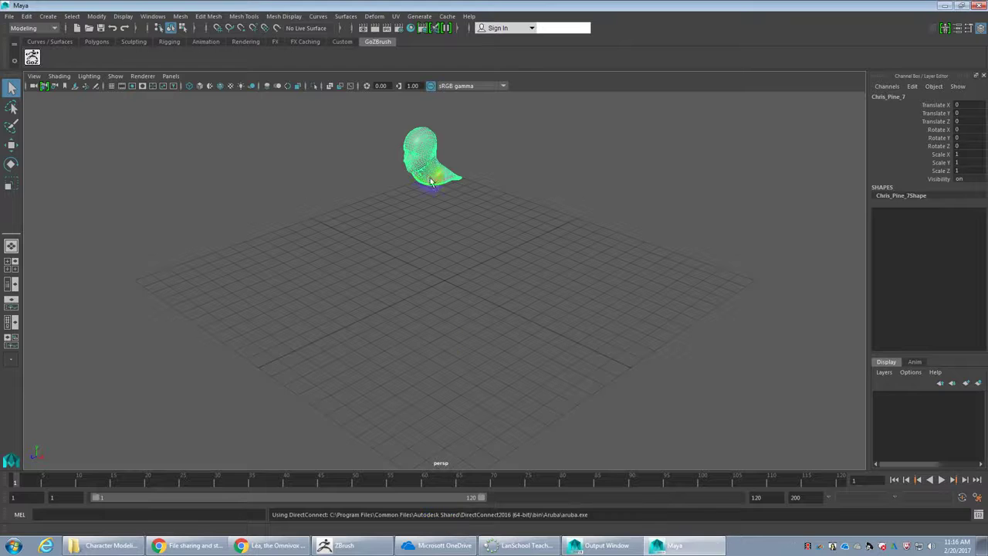
Select the imported head in Maya and examine its wireframe topology up close from the front and the side
{"action": "scroll", "coordinate": [448, 371], "scroll_direction": "up", "scroll_amount": 3}
{"action": "middle_click_drag", "start_coordinate": [453, 406], "coordinate": [463, 241], "text": "alt"}
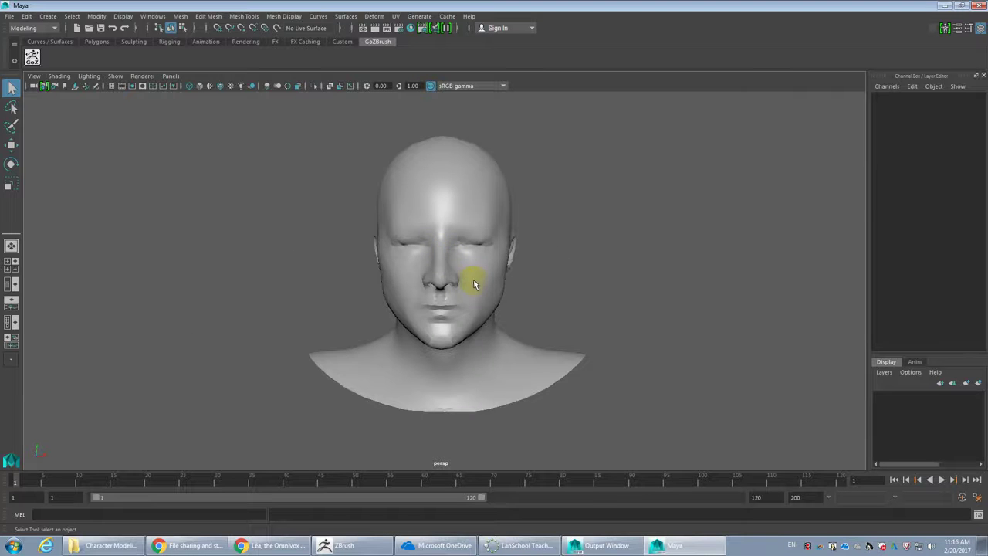
{"action": "left_click", "coordinate": [474, 284]}
{"action": "key", "text": "f"}
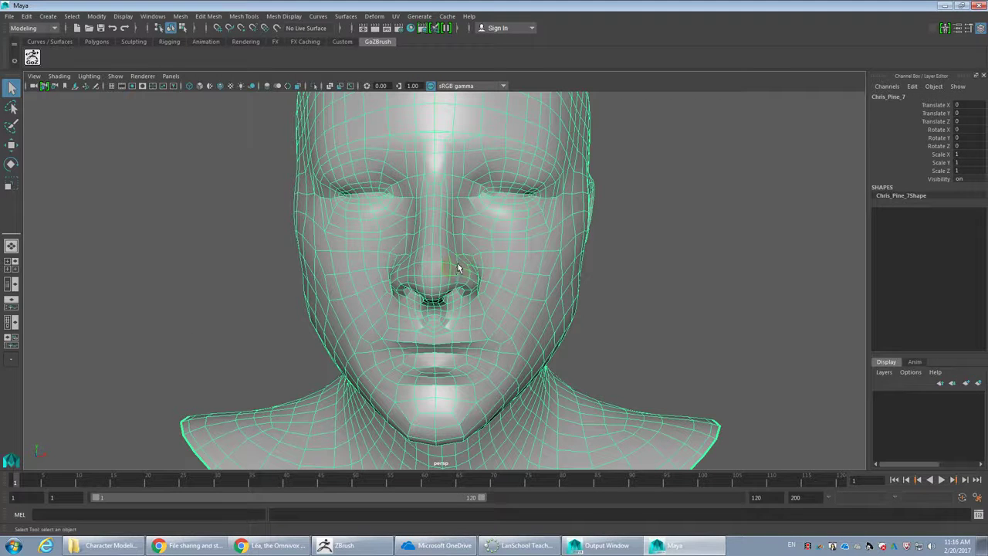
{"action": "left_click_drag", "start_coordinate": [491, 261], "coordinate": [430, 156], "text": "alt"}
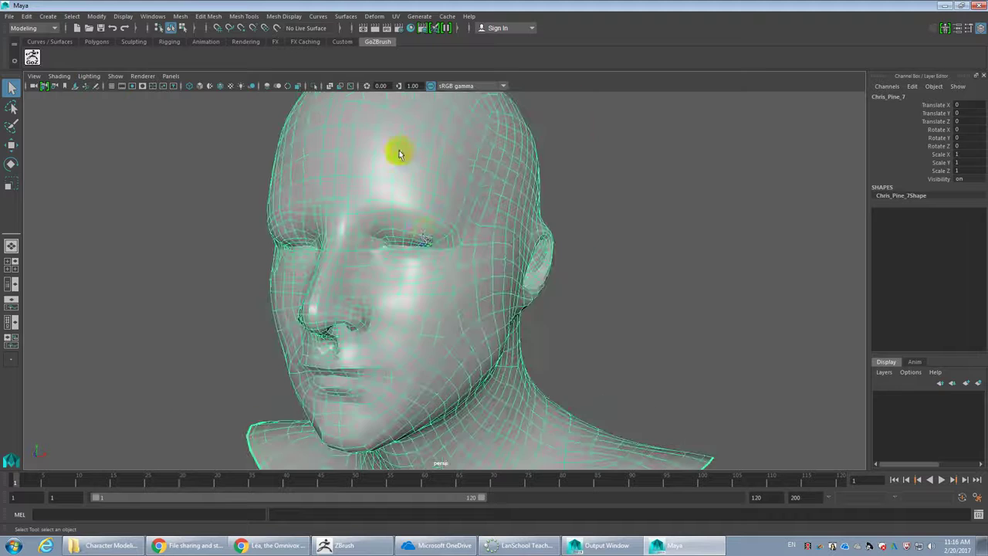
Turn off highlighting of new features and the startup display of the What's New Highlight Settings, and accept
{"action": "right_click_drag", "start_coordinate": [430, 156], "coordinate": [423, 241], "text": "alt"}
{"action": "middle_click_drag", "start_coordinate": [424, 242], "coordinate": [437, 264], "text": "alt"}
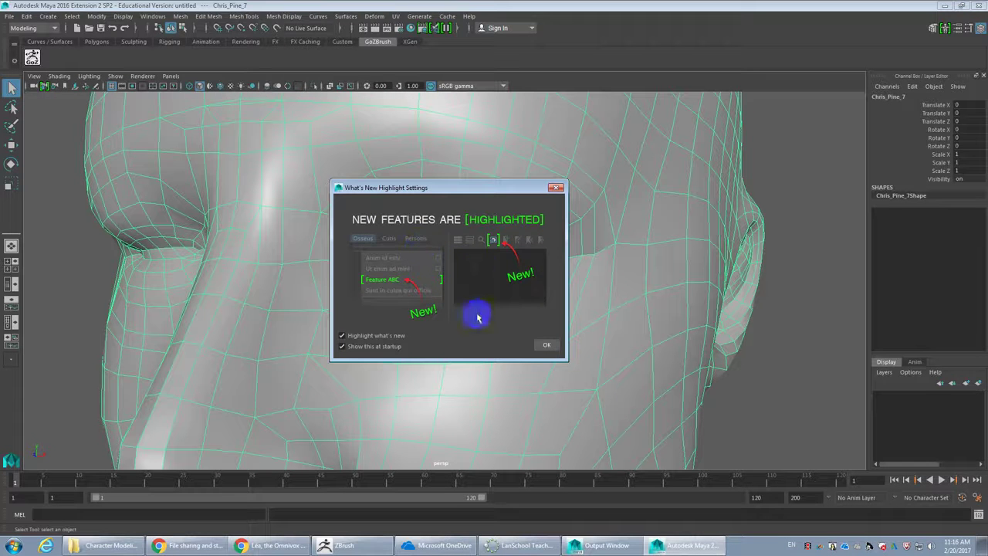
{"action": "left_click", "coordinate": [386, 337]}
{"action": "left_click", "coordinate": [386, 347]}
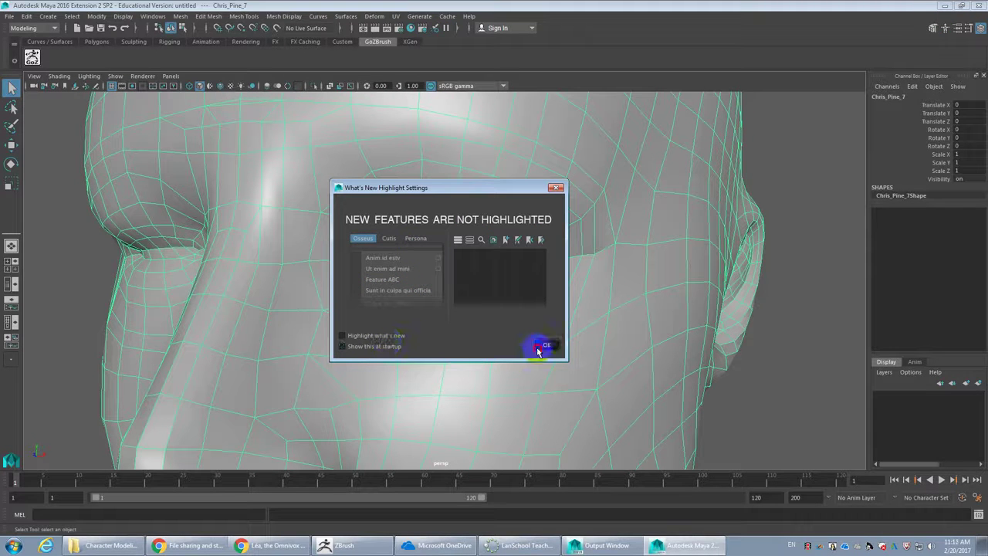
{"action": "left_click", "coordinate": [539, 347]}
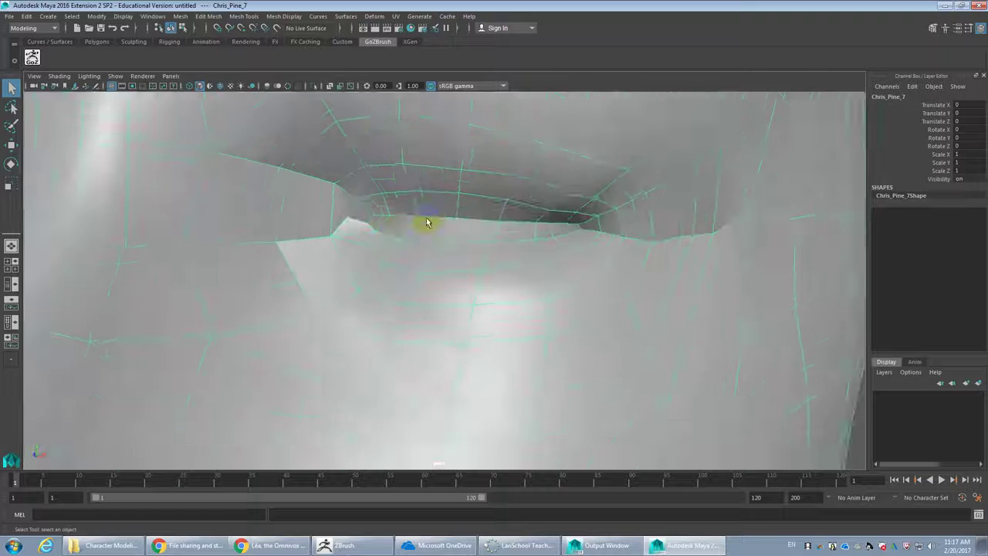
Examine the edge flow at the inner corner of the eye up close, and leave the Multi-Cut tool without cutting
{"action": "middle_click_drag", "start_coordinate": [426, 219], "coordinate": [430, 266], "text": "alt"}
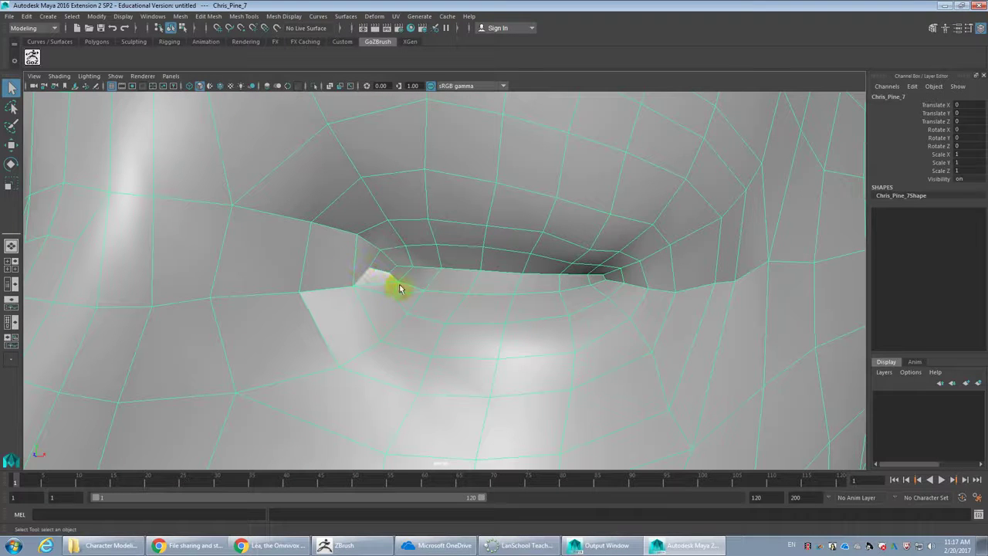
{"action": "scroll", "coordinate": [395, 288], "scroll_direction": "down", "scroll_amount": 3}
{"action": "right_click", "coordinate": [399, 274]}
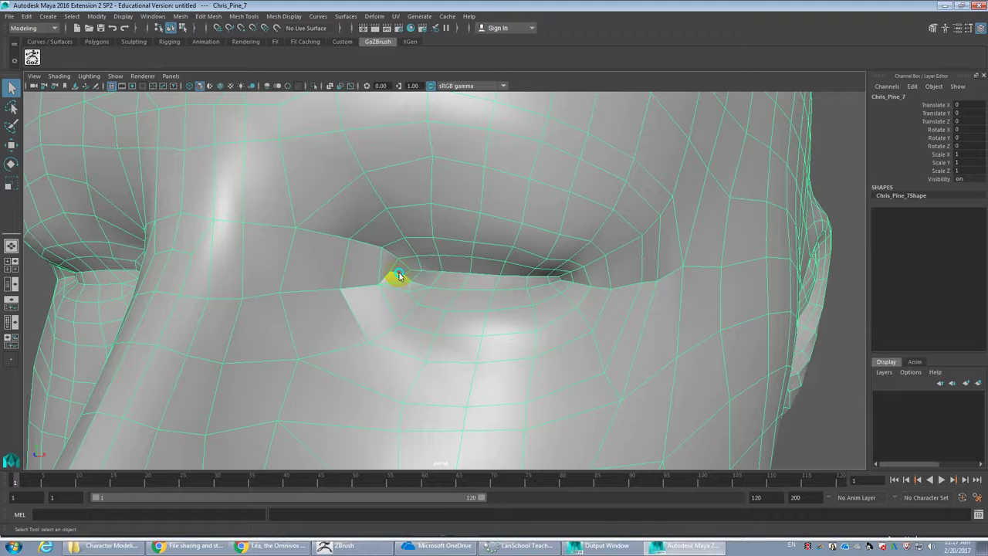
{"action": "right_click_drag", "start_coordinate": [358, 274], "coordinate": [358, 274], "text": "shift"}
{"action": "scroll", "coordinate": [360, 274], "scroll_direction": "down", "scroll_amount": 5}
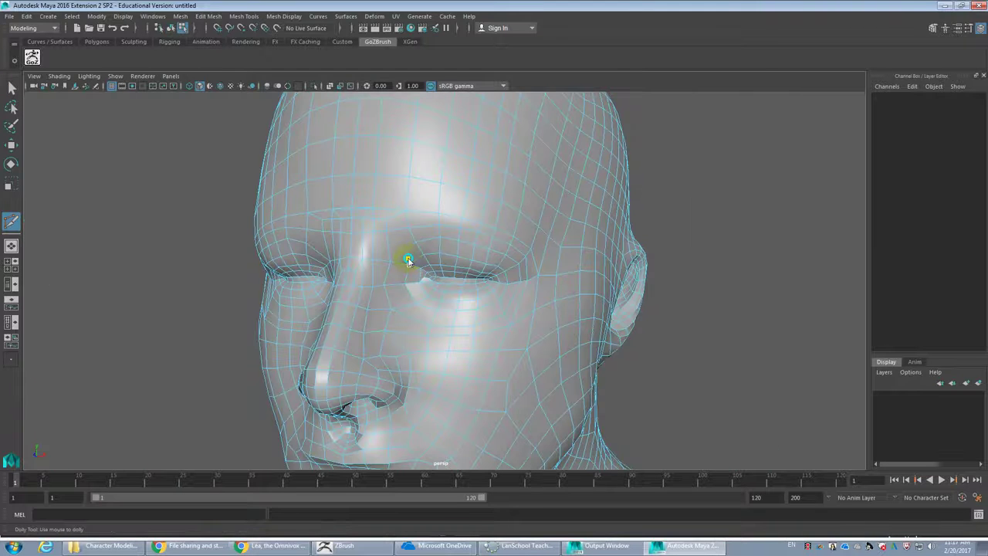
{"action": "key", "text": "w"}
{"action": "scroll", "coordinate": [430, 255], "scroll_direction": "down", "scroll_amount": 6}
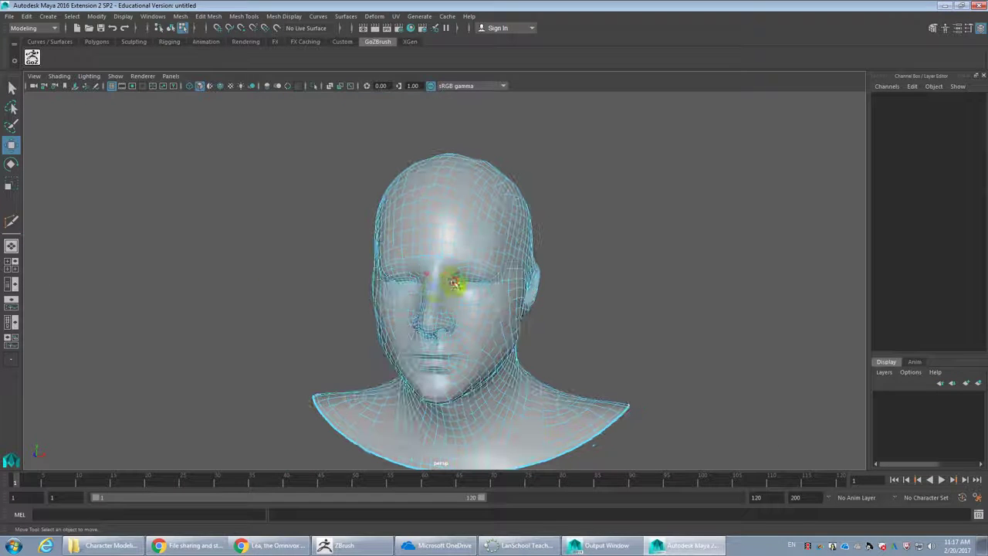
In the front view, select the faces of one half of the head up to the centre line and delete them
{"action": "key", "text": "space"}
{"action": "middle_click_drag", "start_coordinate": [307, 340], "coordinate": [282, 344], "text": "alt"}
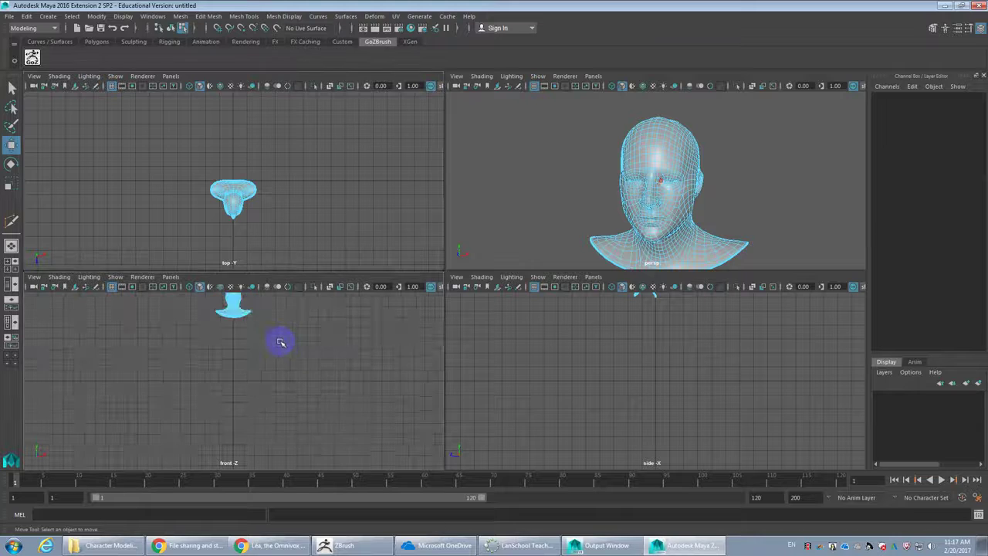
{"action": "key", "text": "space"}
{"action": "middle_click_drag", "start_coordinate": [489, 175], "coordinate": [489, 293], "text": "alt"}
{"action": "scroll", "coordinate": [474, 247], "scroll_direction": "up", "scroll_amount": 5}
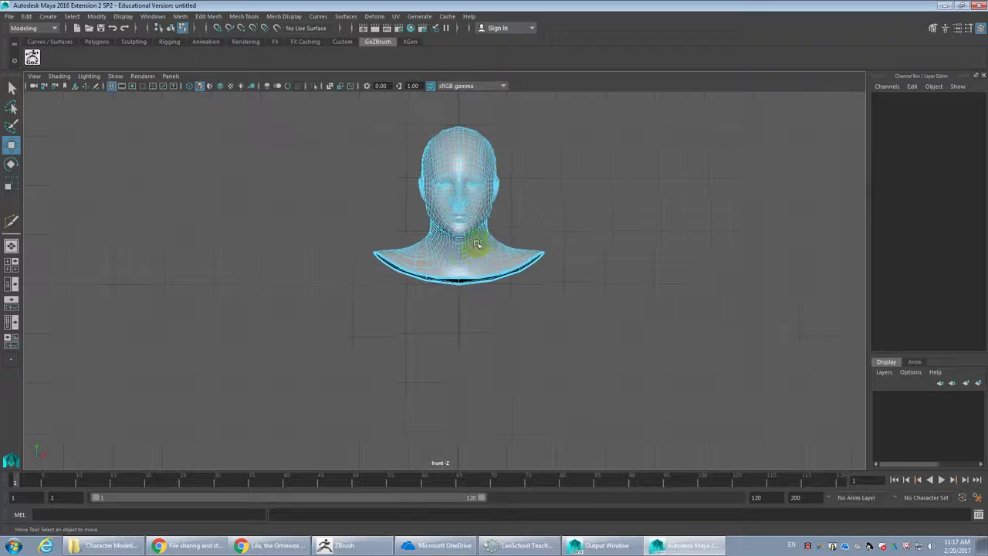
{"action": "left_click_drag", "start_coordinate": [358, 191], "coordinate": [456, 391]}
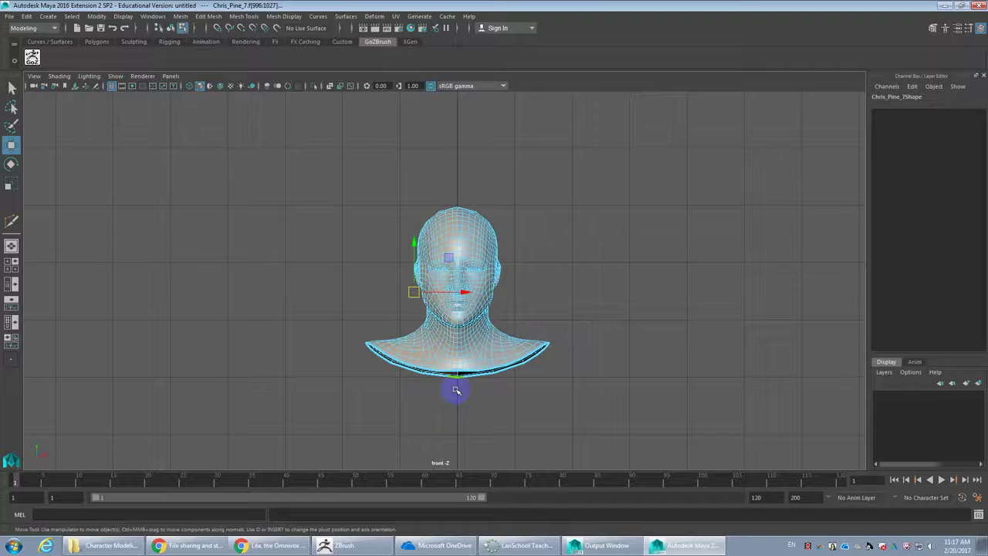
{"action": "scroll", "coordinate": [460, 390], "scroll_direction": "up", "scroll_amount": 4}
{"action": "key", "text": "Delete"}
Select and delete the leftover faces that protrude past the centre line between the nose bridge and the mouth
{"action": "scroll", "coordinate": [448, 277], "scroll_direction": "up", "scroll_amount": 2}
{"action": "left_click_drag", "start_coordinate": [456, 260], "coordinate": [471, 337]}
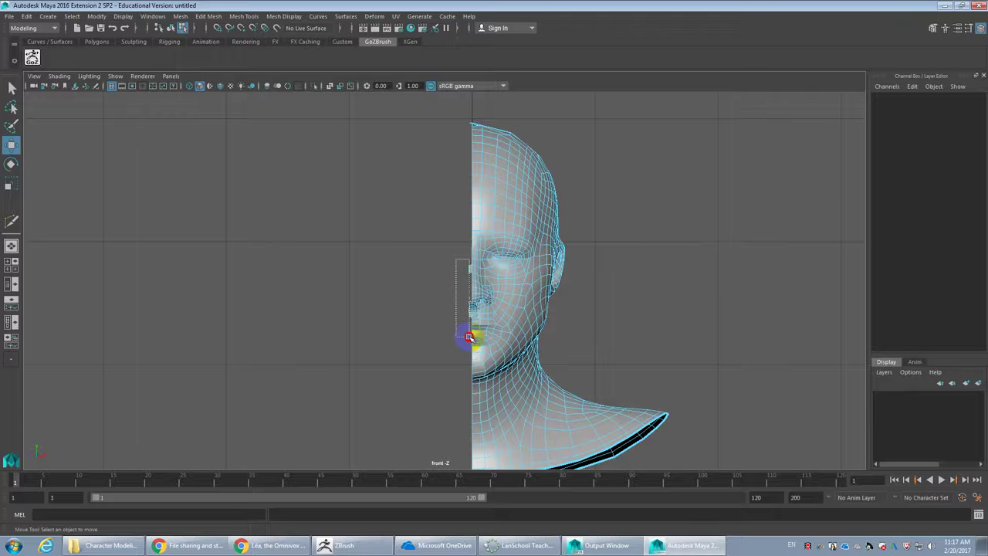
{"action": "left_click_drag", "start_coordinate": [471, 338], "coordinate": [469, 337]}
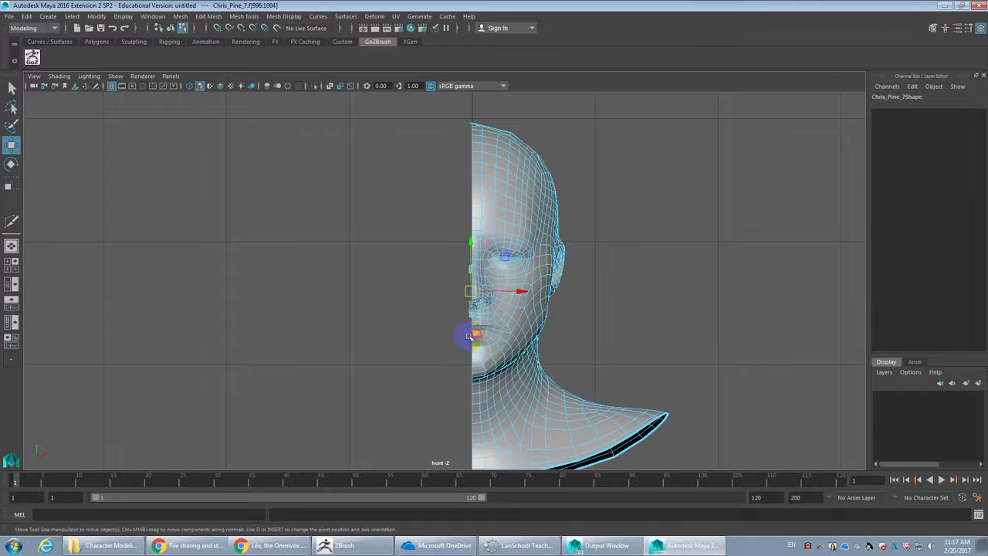
{"action": "left_click", "coordinate": [467, 334]}
{"action": "scroll", "coordinate": [502, 317], "scroll_direction": "up", "scroll_amount": 1}
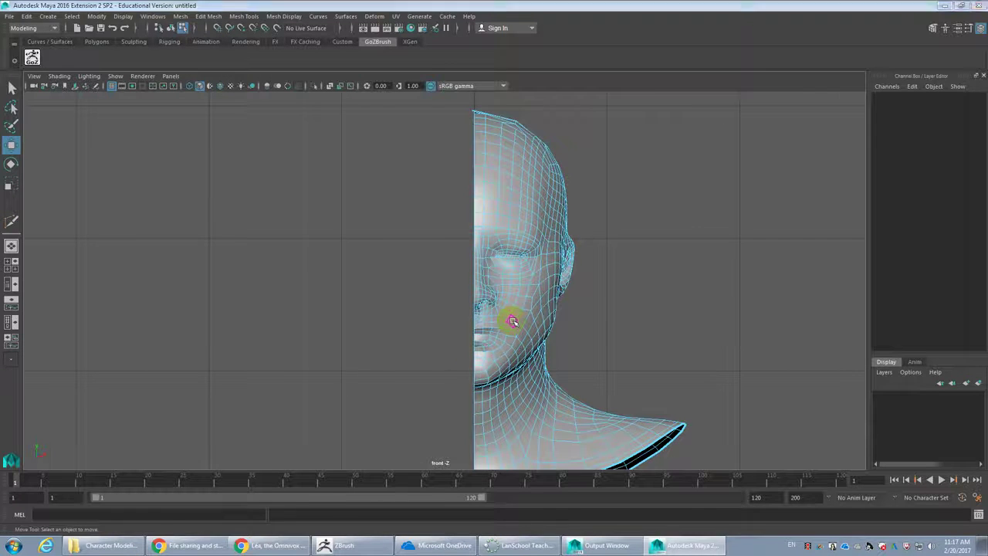
In the perspective view, try to bridge the border edges of the notch at the top of the half head
{"action": "key", "text": "space"}
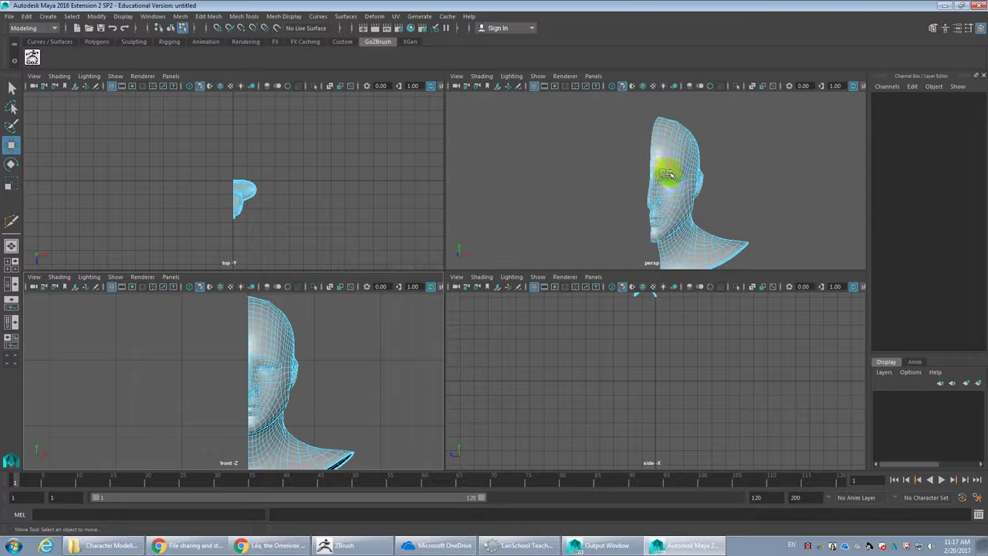
{"action": "key", "text": "space"}
{"action": "left_click_drag", "start_coordinate": [523, 327], "coordinate": [494, 328], "text": "alt"}
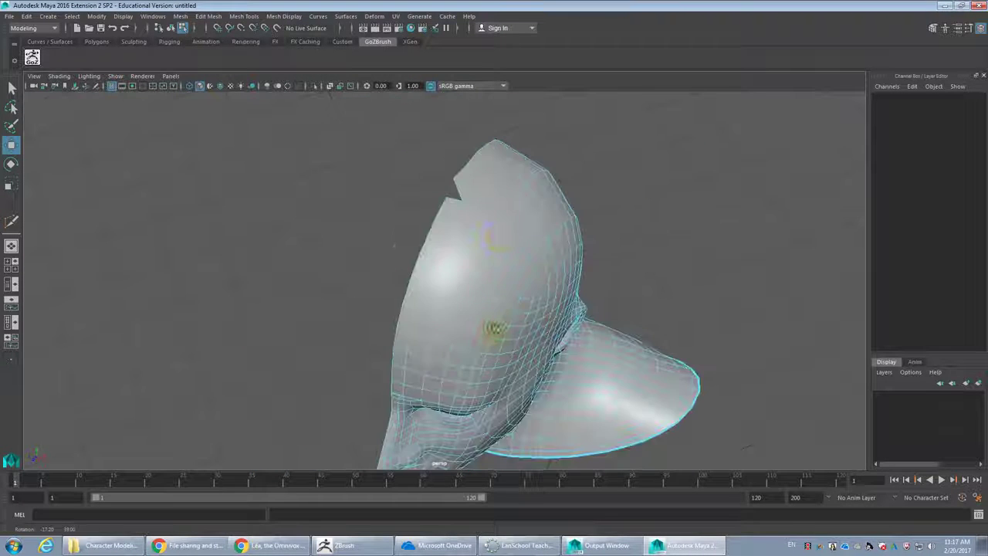
{"action": "scroll", "coordinate": [492, 231], "scroll_direction": "up", "scroll_amount": 4}
{"action": "left_click_drag", "start_coordinate": [492, 201], "coordinate": [465, 281], "text": "alt"}
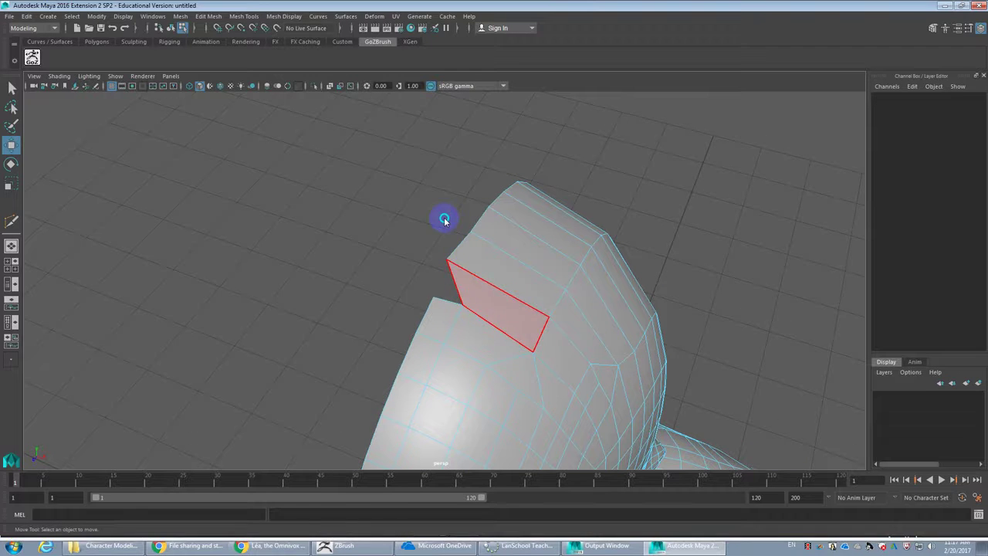
{"action": "left_click", "coordinate": [447, 306]}
{"action": "left_click", "coordinate": [453, 304], "text": "shift"}
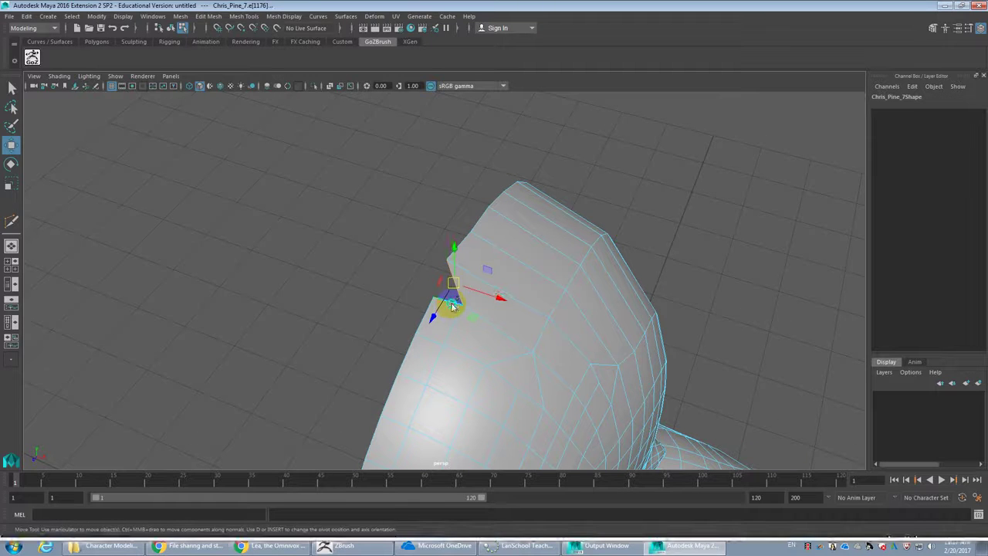
{"action": "key", "text": "g"}
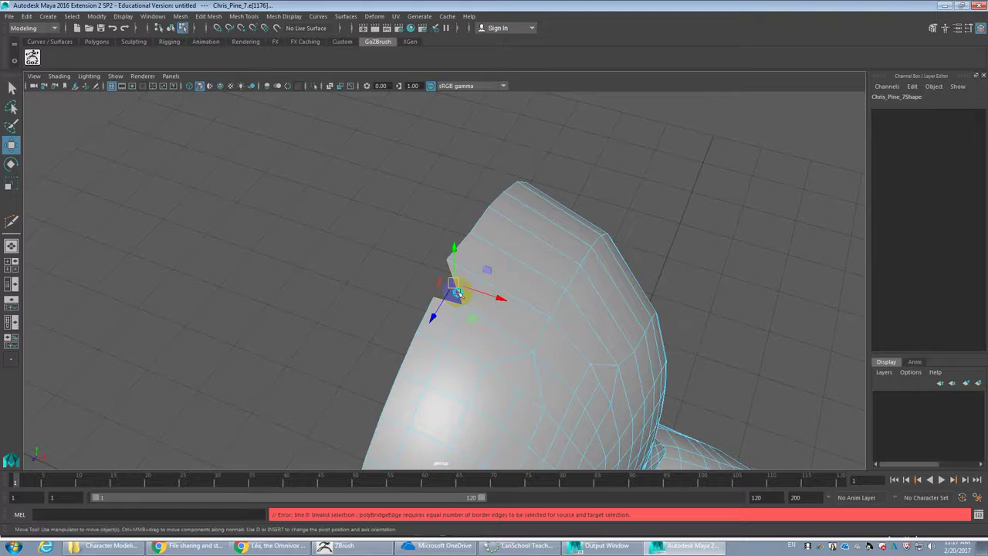
Cut a new edge across the lower-eyelid faces at the inner corner of the eye with Multi-Cut
{"action": "key", "text": "3"}
{"action": "scroll", "coordinate": [468, 304], "scroll_direction": "down", "scroll_amount": 3}
{"action": "middle_click_drag", "start_coordinate": [468, 309], "coordinate": [466, 271], "text": "alt"}
{"action": "mouse_move", "coordinate": [463, 309]}
{"action": "left_mouse_down", "text": "alt"}
{"action": "mouse_move", "coordinate": [457, 277]}
{"action": "mouse_move", "coordinate": [468, 247]}
{"action": "mouse_move", "coordinate": [459, 301]}
{"action": "left_mouse_up", "text": "alt"}
{"action": "scroll", "coordinate": [458, 301], "scroll_direction": "up", "scroll_amount": 5}
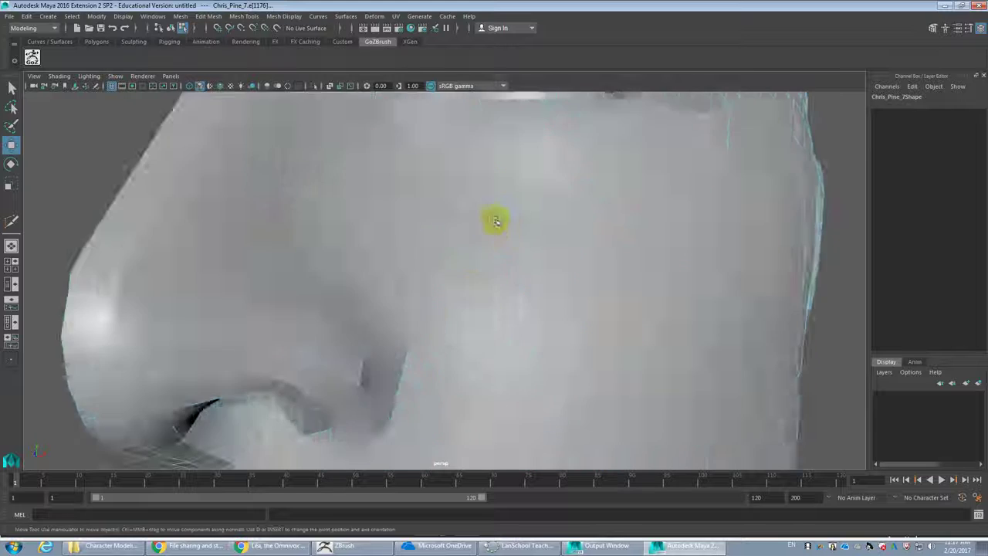
{"action": "left_click_drag", "start_coordinate": [505, 221], "coordinate": [462, 342], "text": "alt"}
{"action": "scroll", "coordinate": [463, 342], "scroll_direction": "down", "scroll_amount": 3}
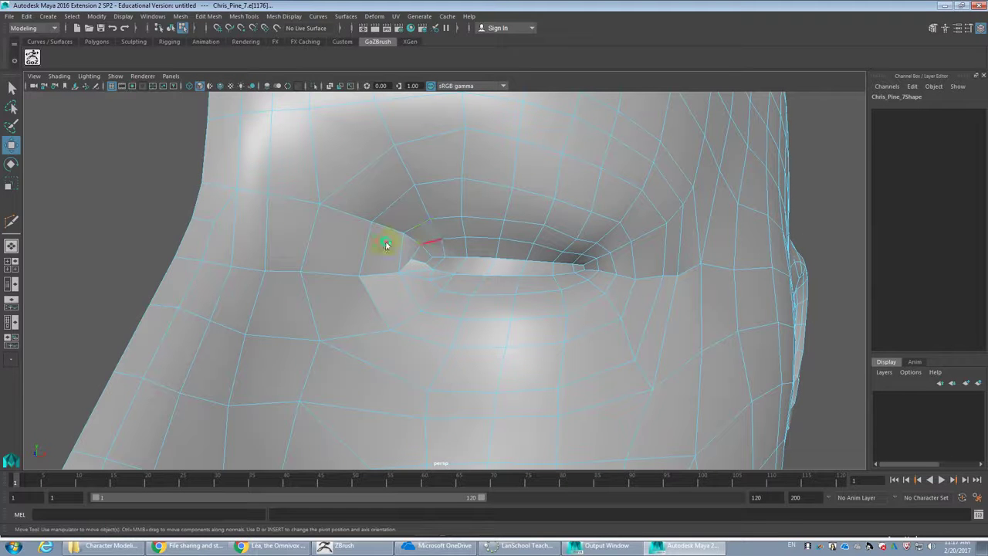
{"action": "right_click_drag", "start_coordinate": [357, 244], "coordinate": [388, 250], "text": "shift"}
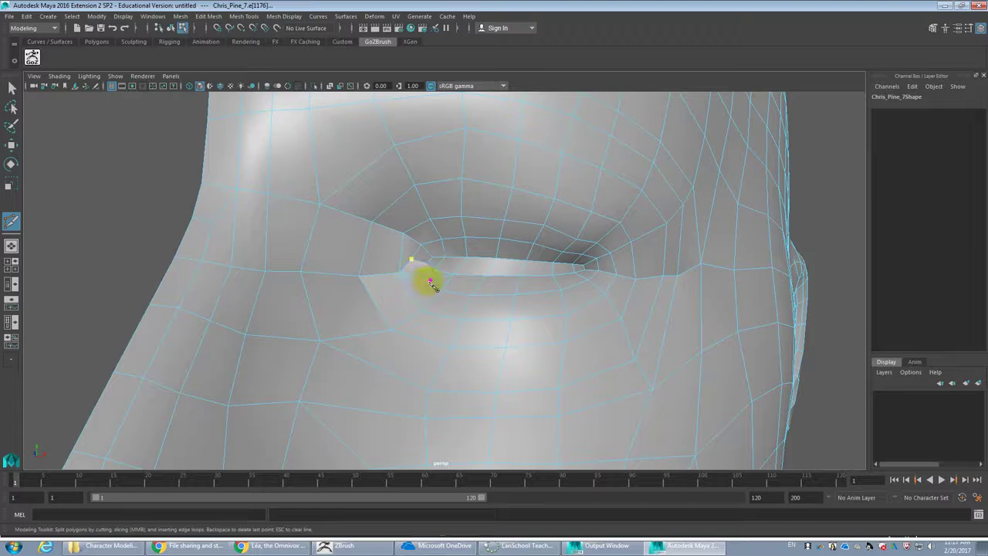
{"action": "key", "text": "w"}
Delete the slanted edge beside the inner eye corner and the short edge on the adjoining lower eyelid
{"action": "scroll", "coordinate": [432, 284], "scroll_direction": "up", "scroll_amount": 3}
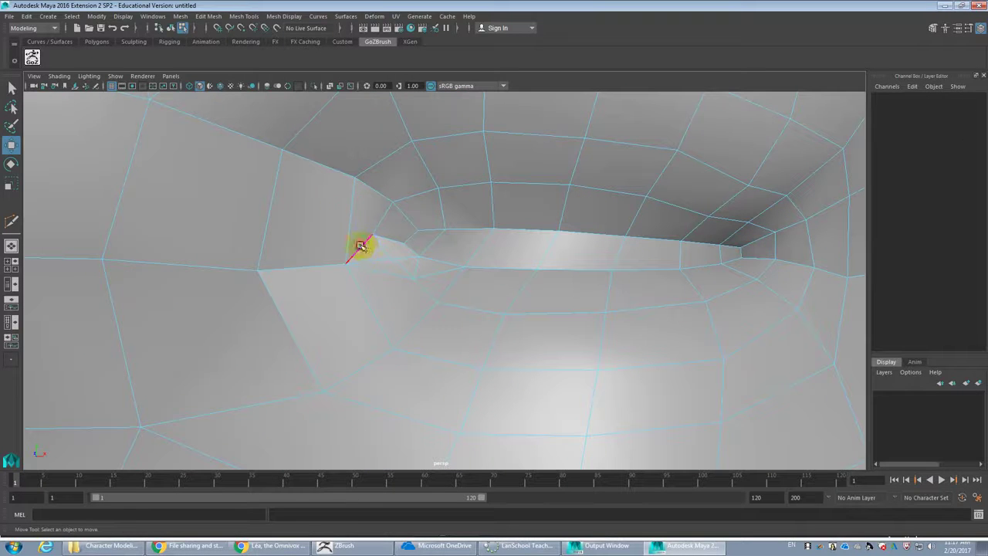
{"action": "left_click", "coordinate": [362, 246]}
{"action": "key", "text": "Delete"}
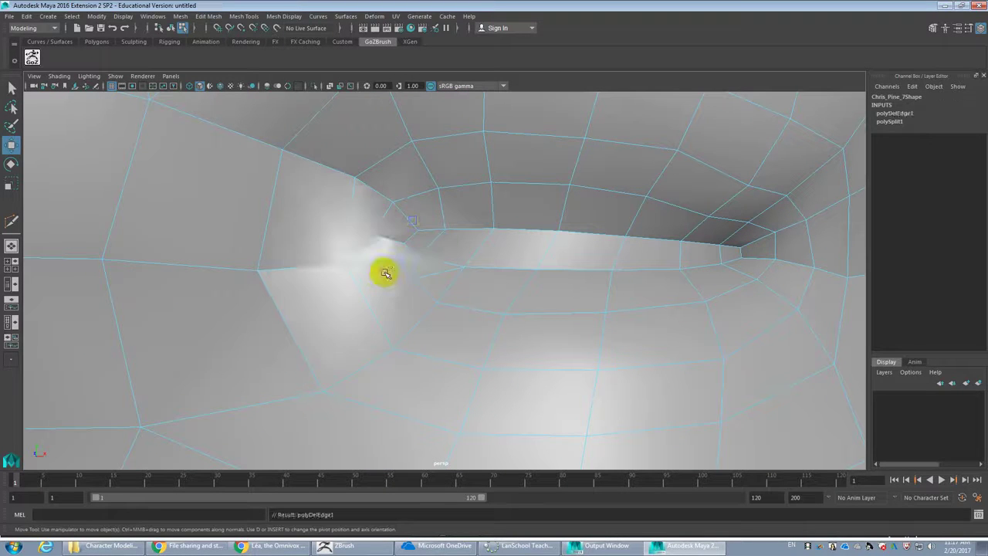
{"action": "left_click", "coordinate": [423, 267]}
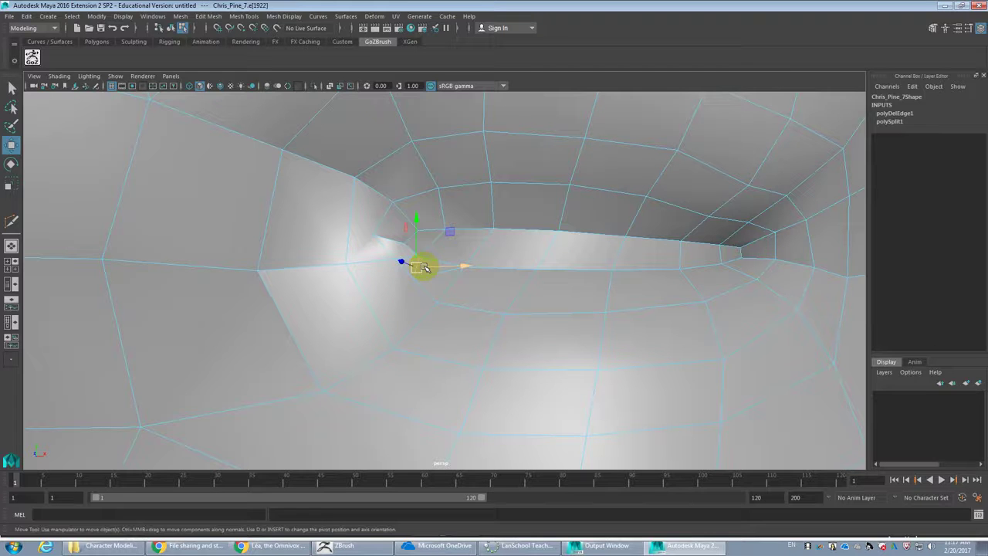
{"action": "key", "text": "Delete"}
{"action": "left_click_drag", "start_coordinate": [425, 259], "coordinate": [462, 249], "text": "alt"}
Return to object mode, show the attributes of the head's Chris_Pine_7_blinn material, and slightly darken its color
{"action": "right_click_drag", "start_coordinate": [588, 154], "coordinate": [972, 90]}
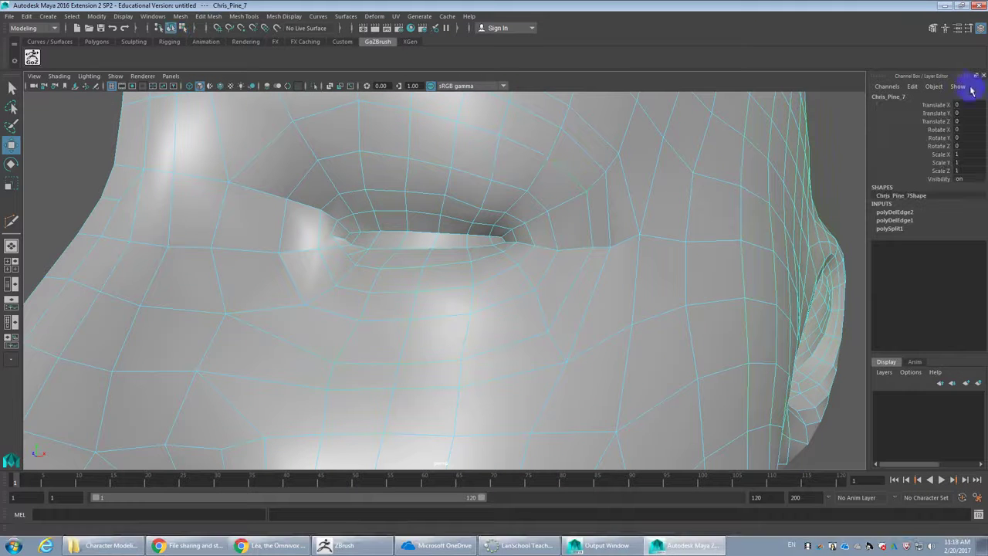
{"action": "left_click", "coordinate": [956, 27]}
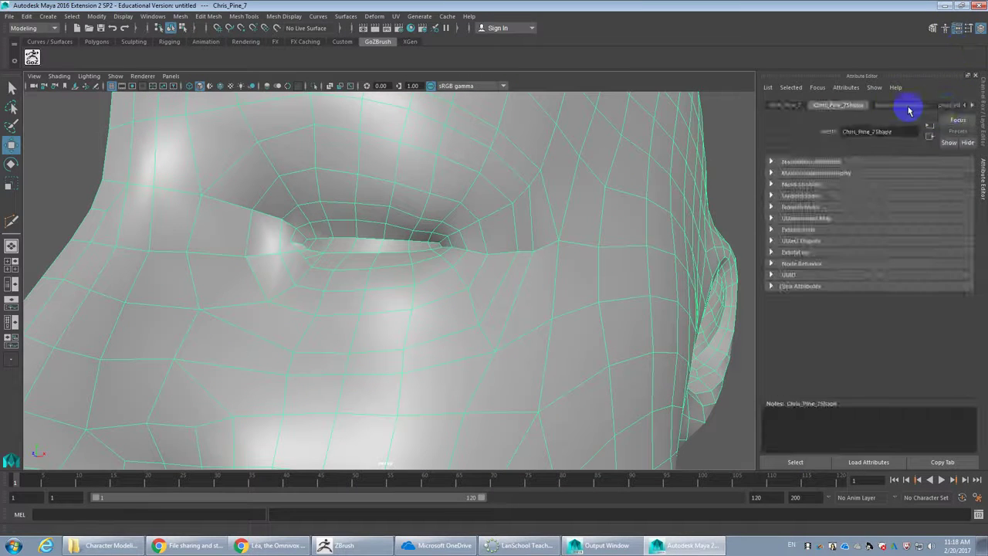
{"action": "left_click", "coordinate": [937, 106]}
{"action": "left_click", "coordinate": [921, 221]}
{"action": "left_click_drag", "start_coordinate": [914, 223], "coordinate": [907, 224]}
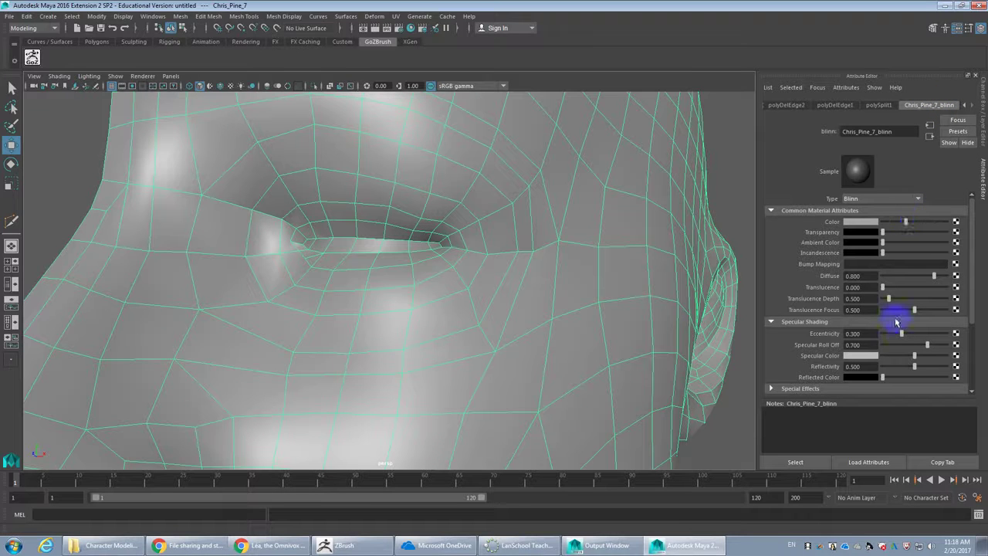
Reduce the Eccentricity of the Blinn material's specular shading to 0.033
{"action": "left_click_drag", "start_coordinate": [904, 335], "coordinate": [878, 335]}
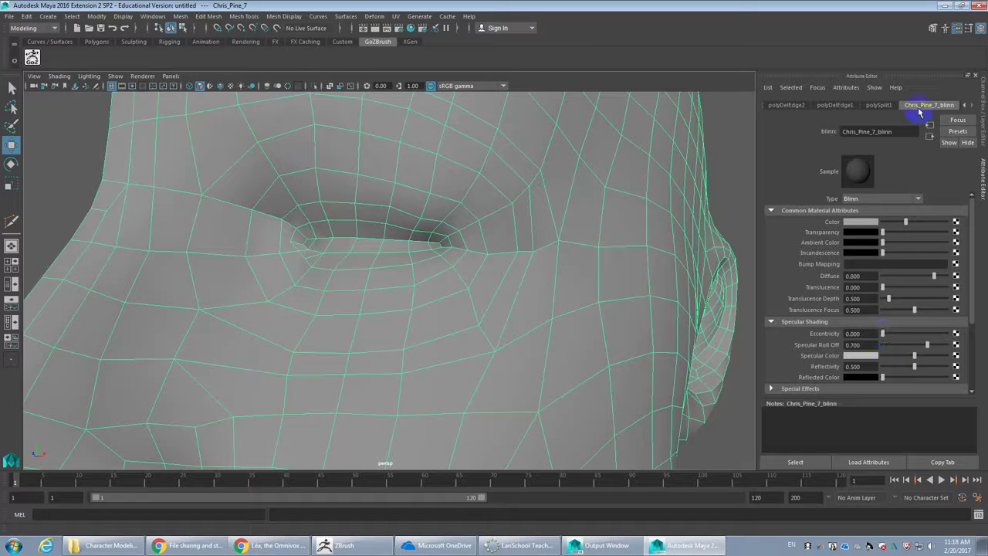
{"action": "left_click_drag", "start_coordinate": [488, 216], "coordinate": [514, 219], "text": "alt"}
{"action": "right_click_drag", "start_coordinate": [515, 218], "coordinate": [472, 209], "text": "alt"}
{"action": "left_click", "coordinate": [939, 337]}
{"action": "left_click_drag", "start_coordinate": [885, 336], "coordinate": [885, 337]}
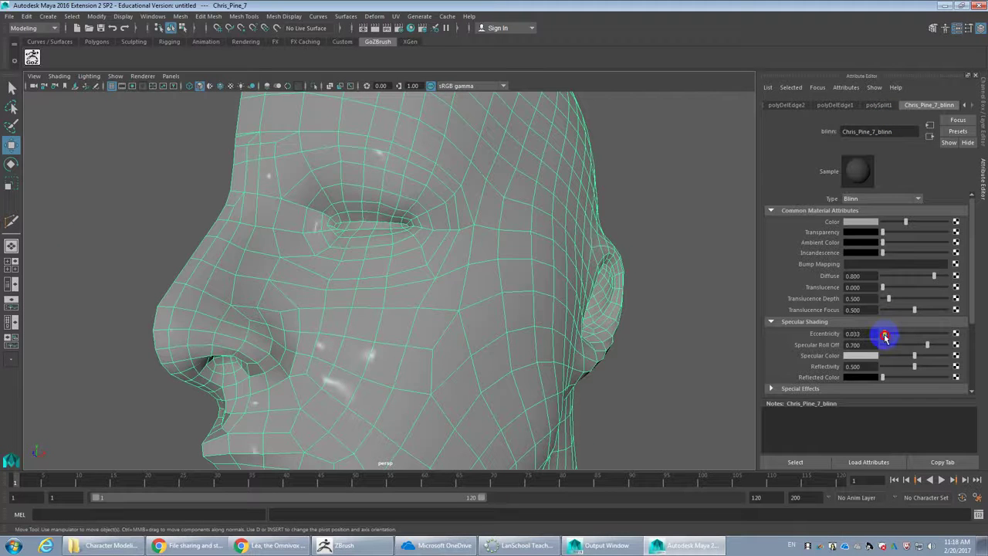
Select the short edge on the lower eyelid just below the inner eye corner and delete it
{"action": "left_click_drag", "start_coordinate": [471, 297], "coordinate": [488, 326], "text": "alt"}
{"action": "right_click_drag", "start_coordinate": [488, 327], "coordinate": [455, 262], "text": "alt"}
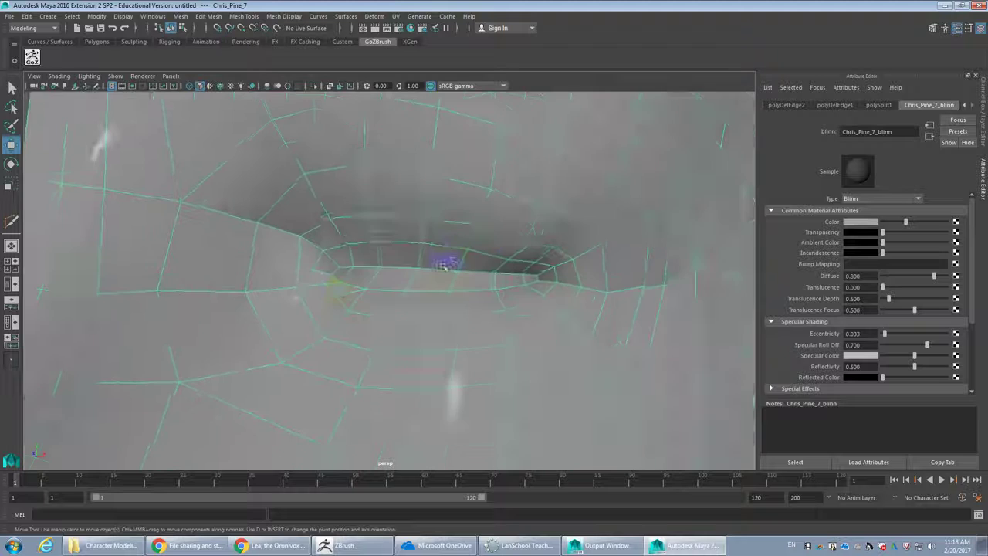
{"action": "middle_click_drag", "start_coordinate": [338, 266], "coordinate": [455, 265], "text": "alt"}
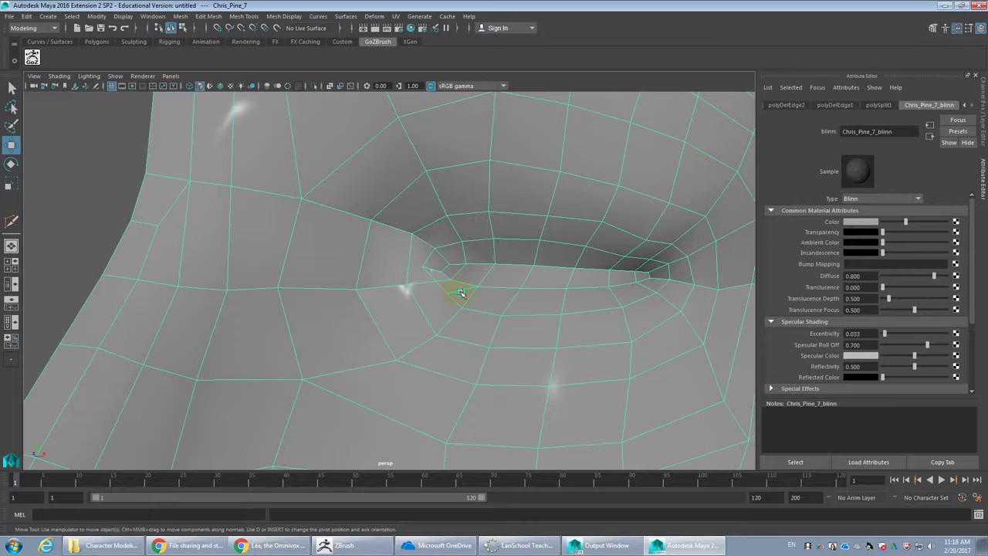
{"action": "left_click", "coordinate": [452, 268]}
{"action": "left_click", "coordinate": [458, 294]}
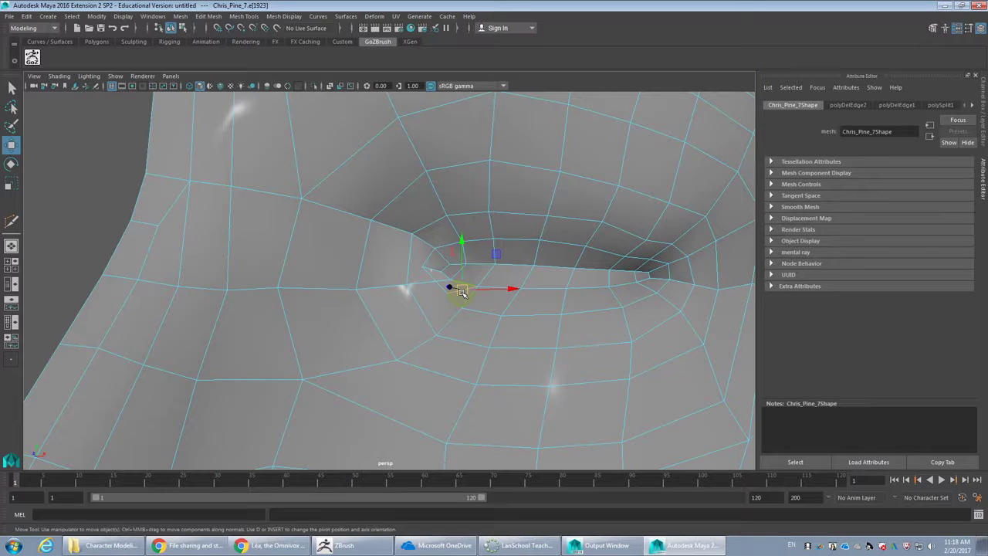
{"action": "key", "text": "Delete"}
Cut a new edge row with Multi-Cut from the inner eye corner across the faces to the nose bridge's open centre border
{"action": "scroll", "coordinate": [463, 293], "scroll_direction": "down", "scroll_amount": 6}
{"action": "scroll", "coordinate": [394, 284], "scroll_direction": "up", "scroll_amount": 4}
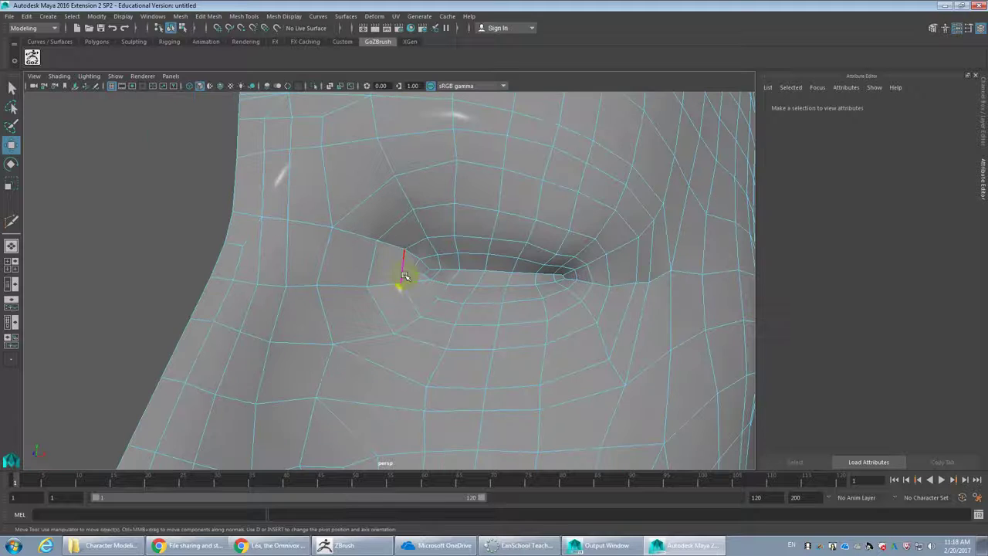
{"action": "key", "text": "ctrl+shift+x"}
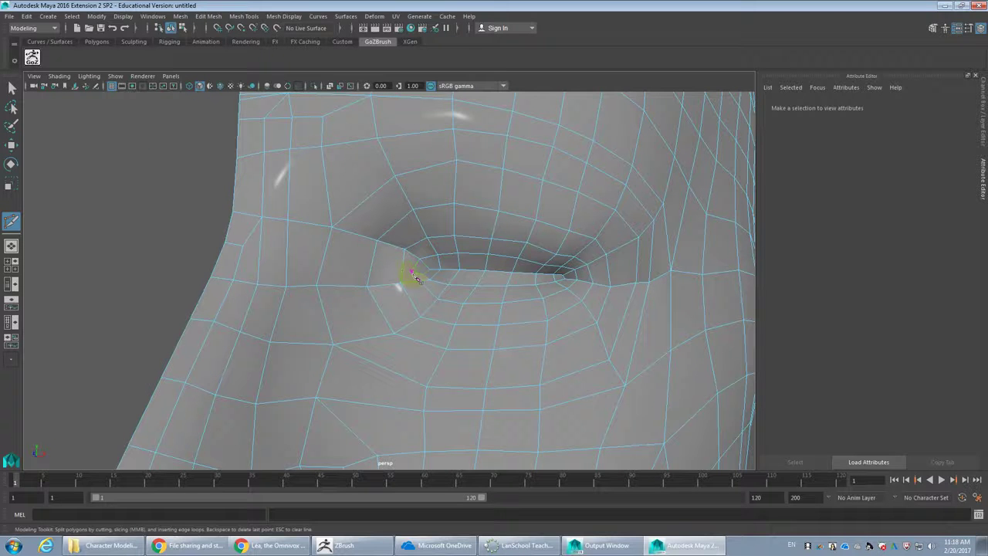
{"action": "left_click", "coordinate": [412, 272]}
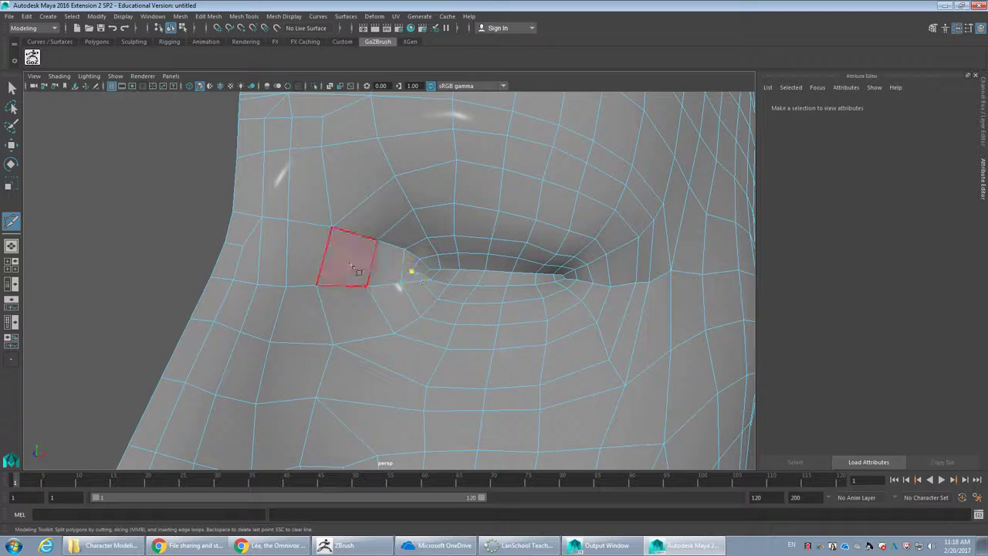
{"action": "left_click", "coordinate": [221, 264]}
{"action": "key", "text": "w"}
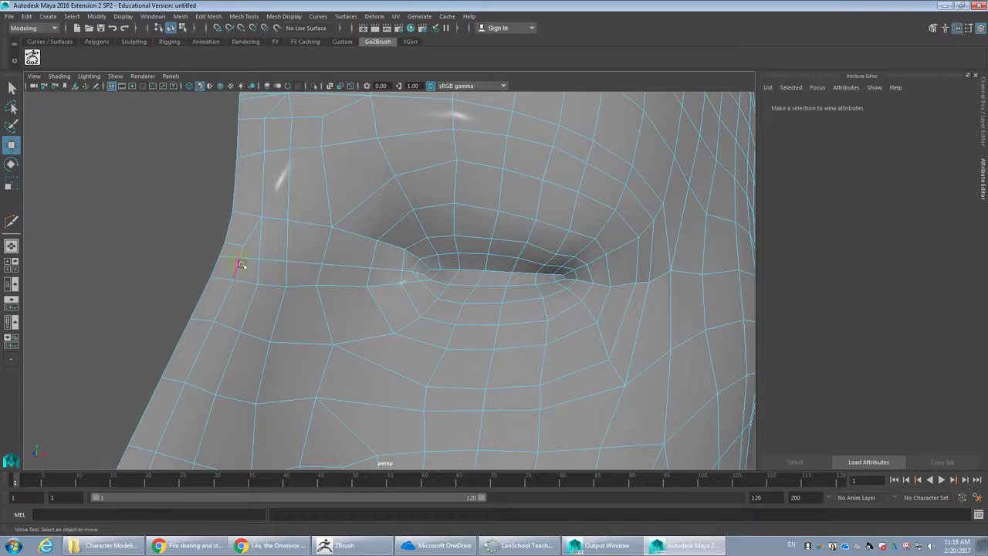
Select the short edge at the inner eye corner and set the Move tool's Transform Constraint to Edge
{"action": "left_click", "coordinate": [414, 284]}
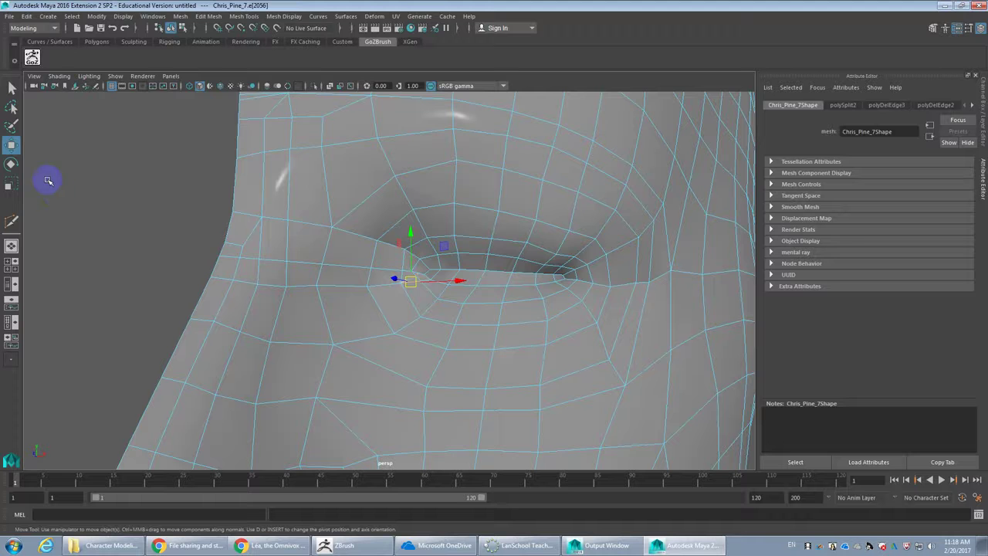
{"action": "double_click", "coordinate": [11, 146]}
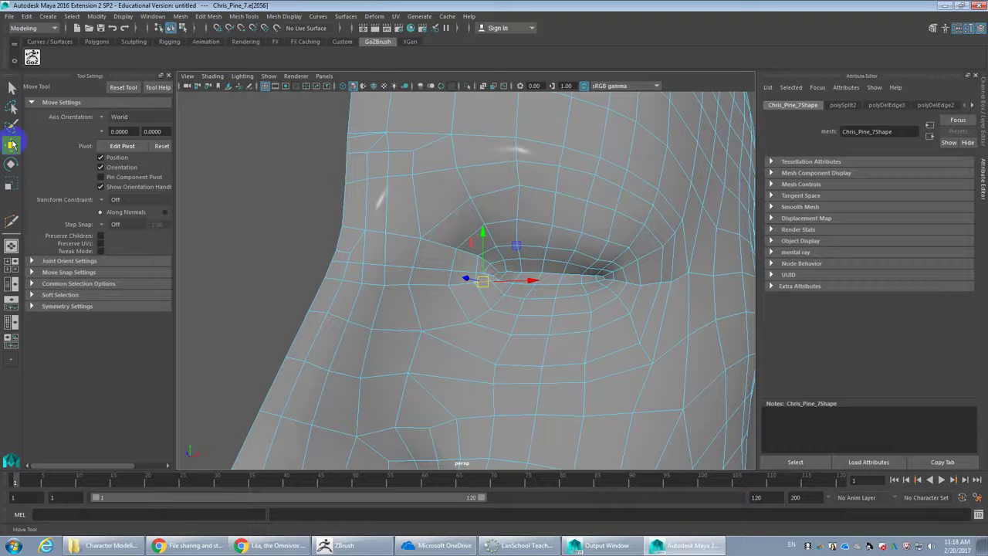
{"action": "left_click", "coordinate": [102, 201]}
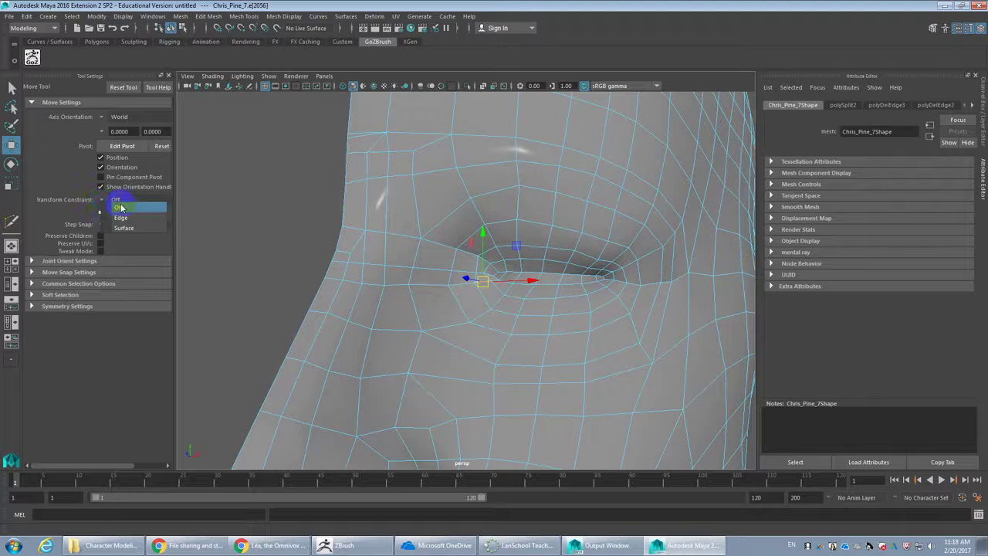
{"action": "left_click", "coordinate": [120, 219]}
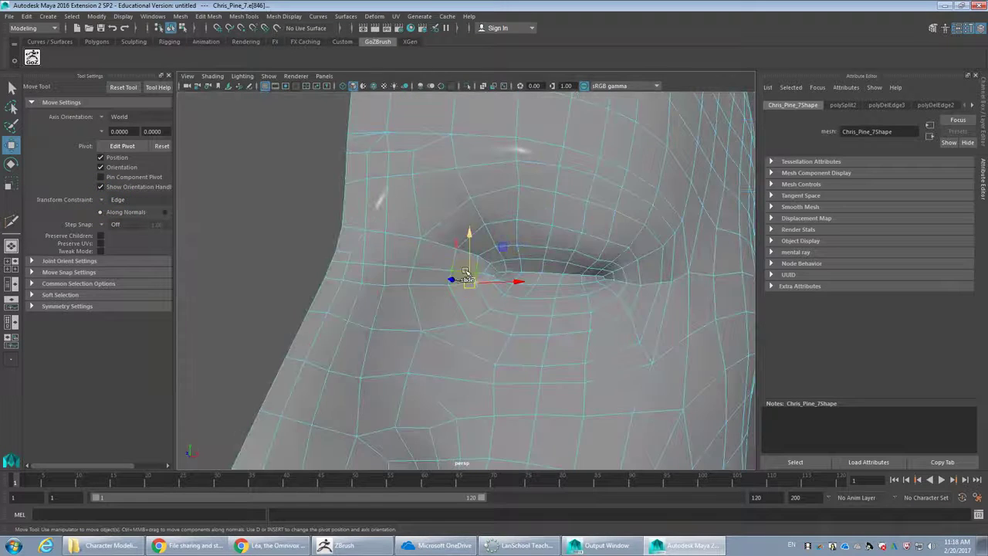
Slide the edge beside the inner eye corner and the vertices between it and the nose bridge along their edges
{"action": "left_click_drag", "start_coordinate": [471, 245], "coordinate": [425, 281]}
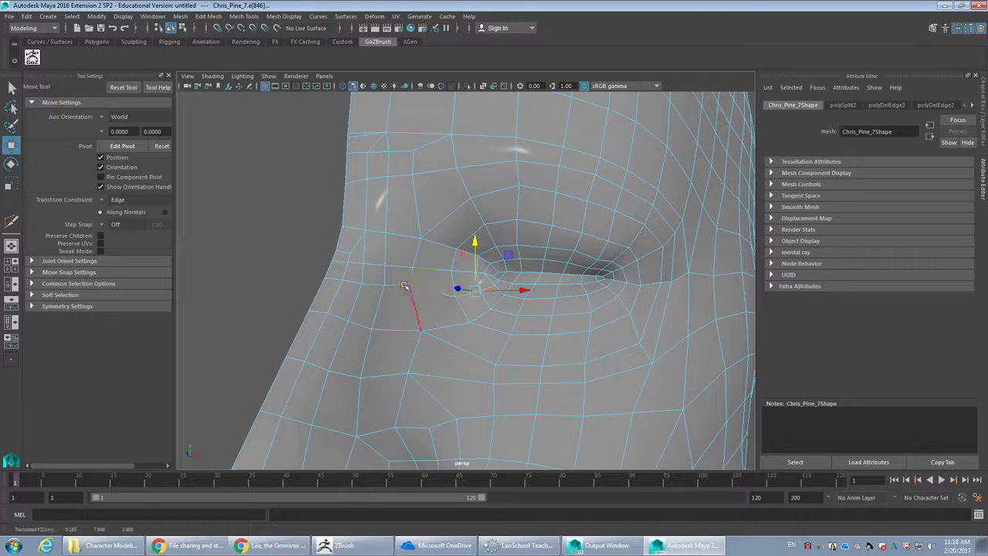
{"action": "key", "text": "F9"}
{"action": "left_click", "coordinate": [412, 279]}
{"action": "left_click_drag", "start_coordinate": [410, 244], "coordinate": [402, 254]}
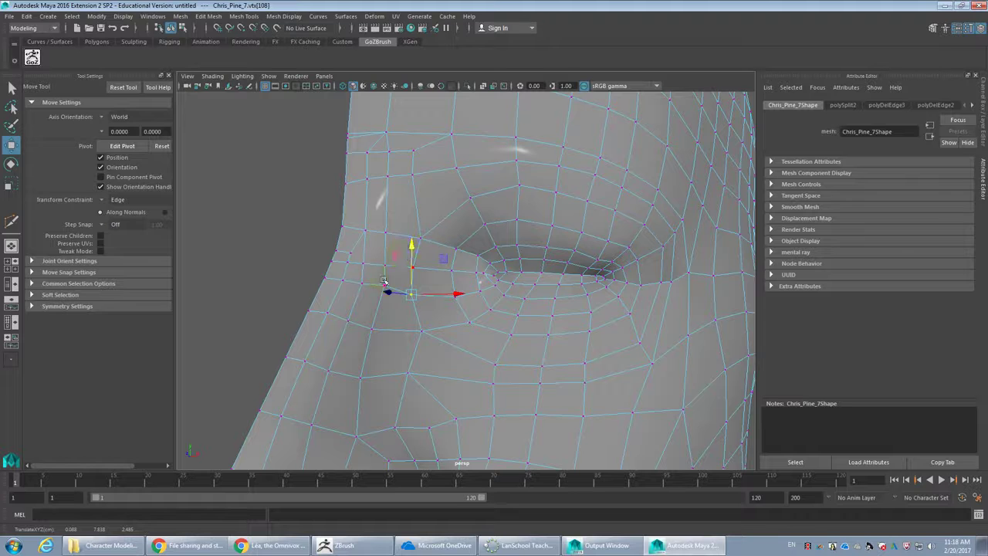
{"action": "left_click_drag", "start_coordinate": [308, 272], "coordinate": [398, 305]}
{"action": "mouse_move", "coordinate": [386, 247]}
{"action": "middle_mouse_down", "text": "shift"}
{"action": "mouse_move", "coordinate": [379, 239]}
{"action": "mouse_move", "coordinate": [392, 213]}
{"action": "mouse_move", "coordinate": [390, 234]}
{"action": "middle_mouse_up", "text": "shift"}
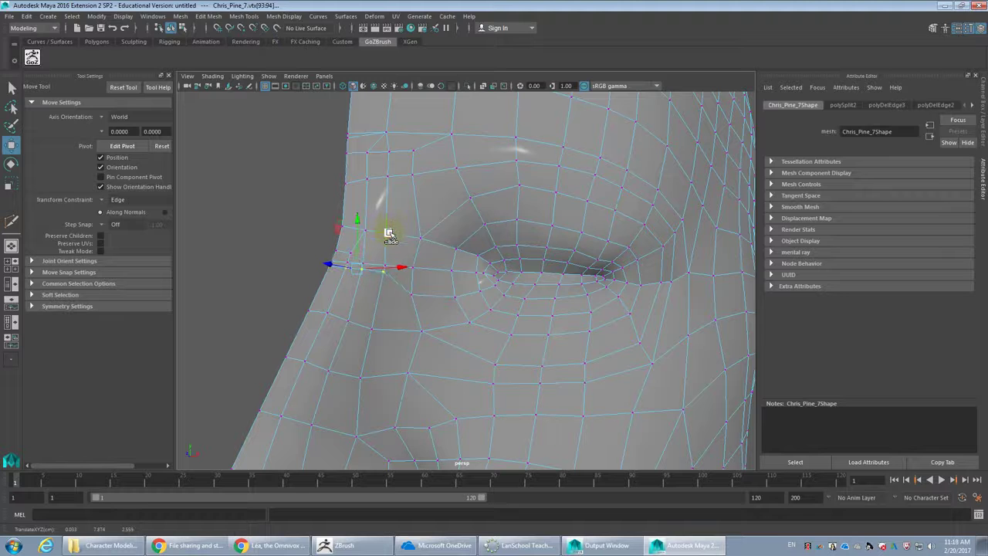
Show the head's smooth mesh preview, return to object mode, and examine the eye and nose bridge from the side
{"action": "key", "text": "3"}
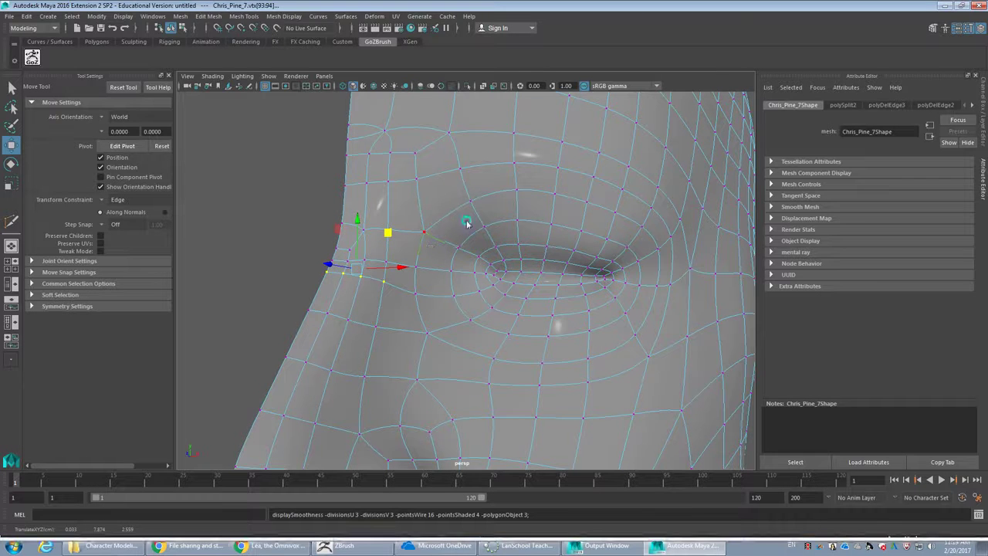
{"action": "key", "text": "F8"}
{"action": "left_click", "coordinate": [269, 264]}
{"action": "left_click_drag", "start_coordinate": [269, 265], "coordinate": [331, 219], "text": "alt"}
{"action": "middle_click_drag", "start_coordinate": [338, 263], "coordinate": [404, 172], "text": "alt"}
{"action": "scroll", "coordinate": [404, 173], "scroll_direction": "up", "scroll_amount": 8}
{"action": "scroll", "coordinate": [419, 239], "scroll_direction": "down", "scroll_amount": 3}
{"action": "left_click_drag", "start_coordinate": [419, 238], "coordinate": [444, 254], "text": "alt"}
Set the Blinn material's Eccentricity to 0.447 and check the shading around the nose bridge on the deselected head
{"action": "left_click", "coordinate": [444, 255]}
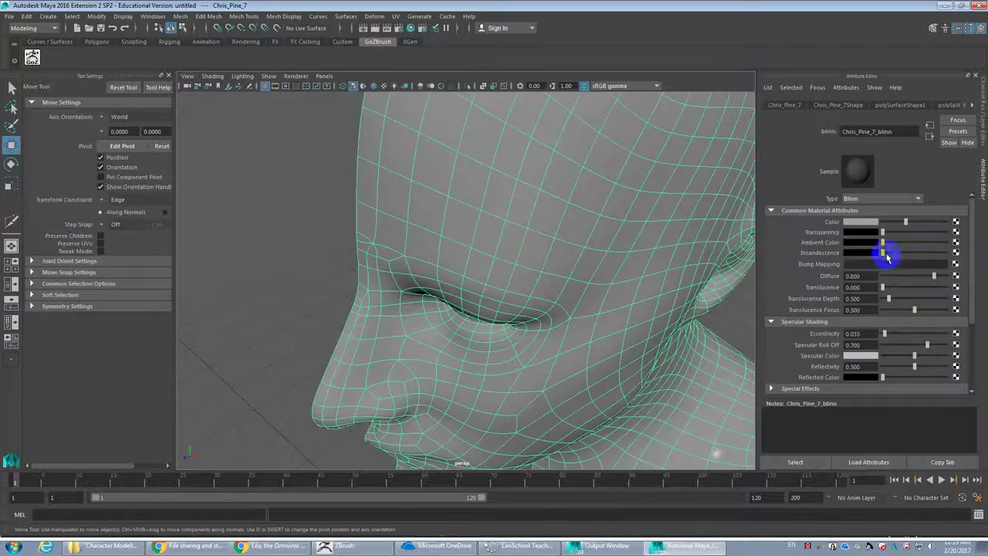
{"action": "left_click_drag", "start_coordinate": [905, 330], "coordinate": [911, 335]}
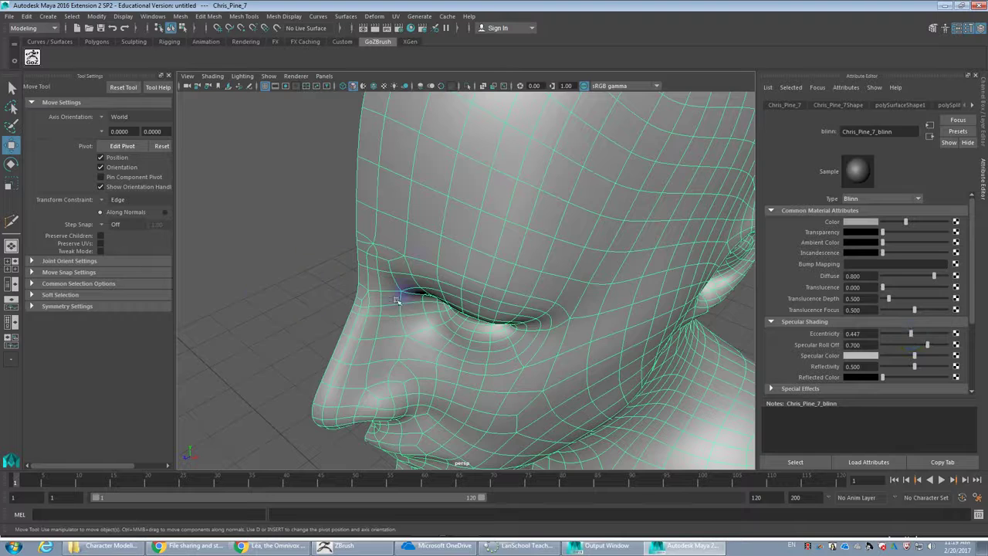
{"action": "left_click", "coordinate": [269, 293]}
{"action": "left_click_drag", "start_coordinate": [270, 293], "coordinate": [361, 274], "text": "alt"}
{"action": "scroll", "coordinate": [316, 296], "scroll_direction": "up", "scroll_amount": 5}
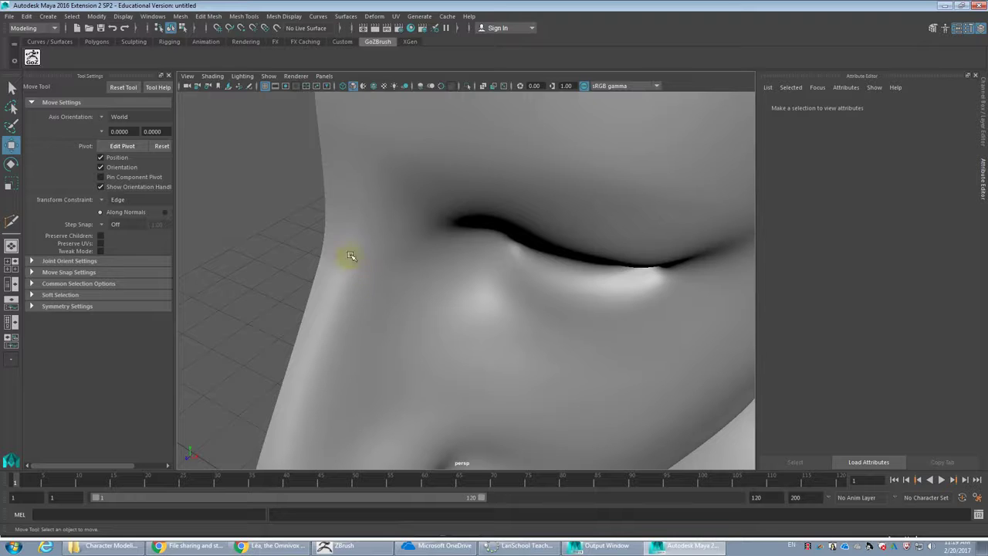
Select the edges crossing the upper nose below the new cut and slide them down along the surface
{"action": "left_click", "coordinate": [386, 218]}
{"action": "scroll", "coordinate": [386, 219], "scroll_direction": "down", "scroll_amount": 3}
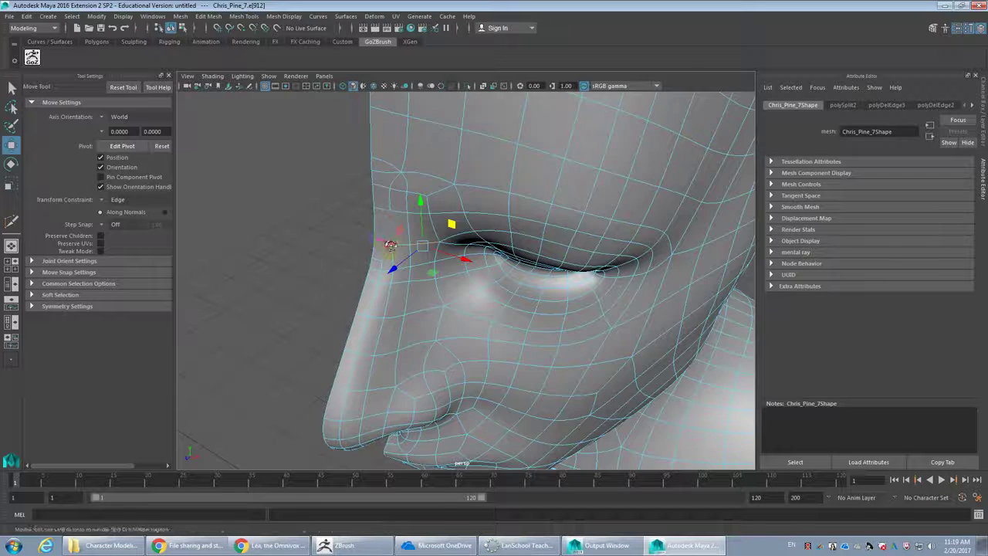
{"action": "left_click_drag", "start_coordinate": [439, 249], "coordinate": [435, 192], "text": "alt"}
{"action": "middle_click_drag", "start_coordinate": [435, 191], "coordinate": [412, 283], "text": "alt"}
{"action": "scroll", "coordinate": [430, 280], "scroll_direction": "up", "scroll_amount": 5}
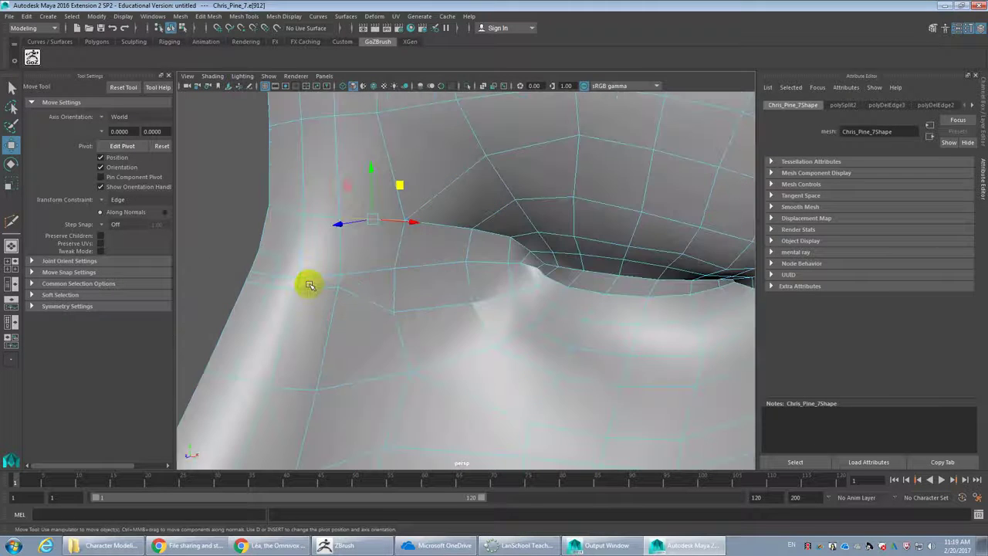
{"action": "left_click", "coordinate": [309, 291]}
{"action": "scroll", "coordinate": [332, 289], "scroll_direction": "down", "scroll_amount": 3}
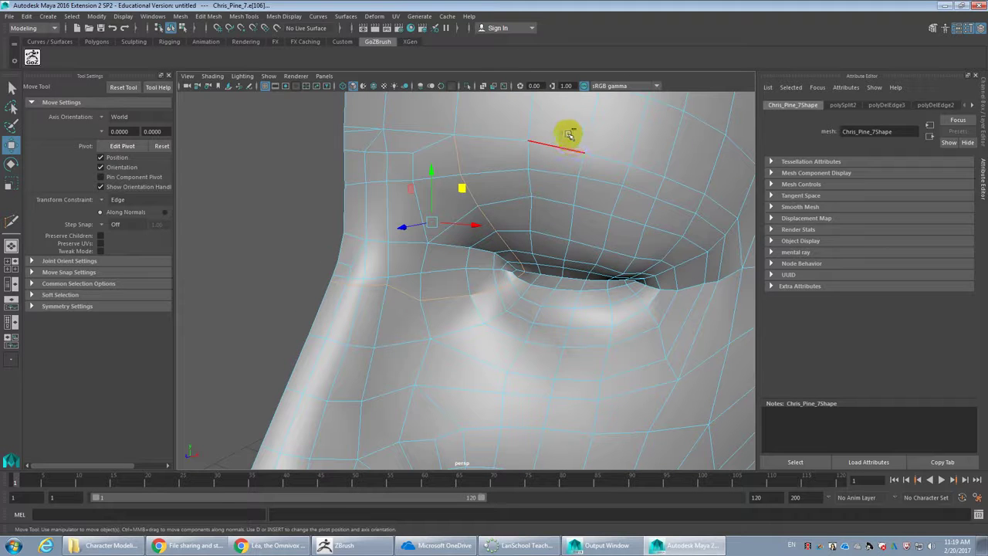
{"action": "left_click", "coordinate": [389, 287]}
{"action": "left_click_drag", "start_coordinate": [332, 254], "coordinate": [326, 279]}
Slide the newly cut edges between the nose bridge and the inner eye corner to even out the row spacing
{"action": "left_click_drag", "start_coordinate": [492, 294], "coordinate": [431, 299], "text": "alt"}
{"action": "scroll", "coordinate": [430, 299], "scroll_direction": "up", "scroll_amount": 3}
{"action": "right_click_drag", "start_coordinate": [433, 286], "coordinate": [415, 278], "text": "alt"}
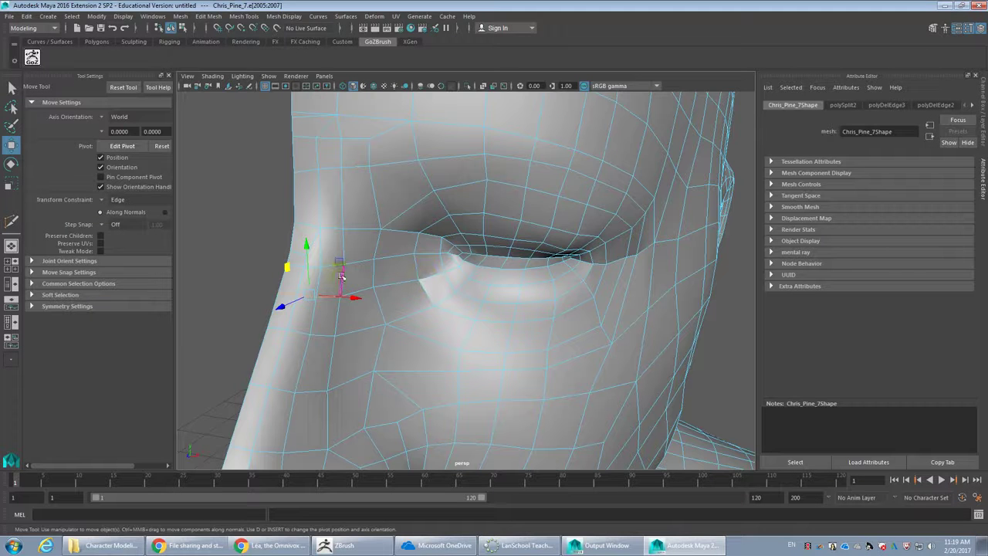
{"action": "left_click", "coordinate": [298, 262]}
{"action": "left_click", "coordinate": [304, 251]}
{"action": "left_click_drag", "start_coordinate": [303, 250], "coordinate": [302, 248]}
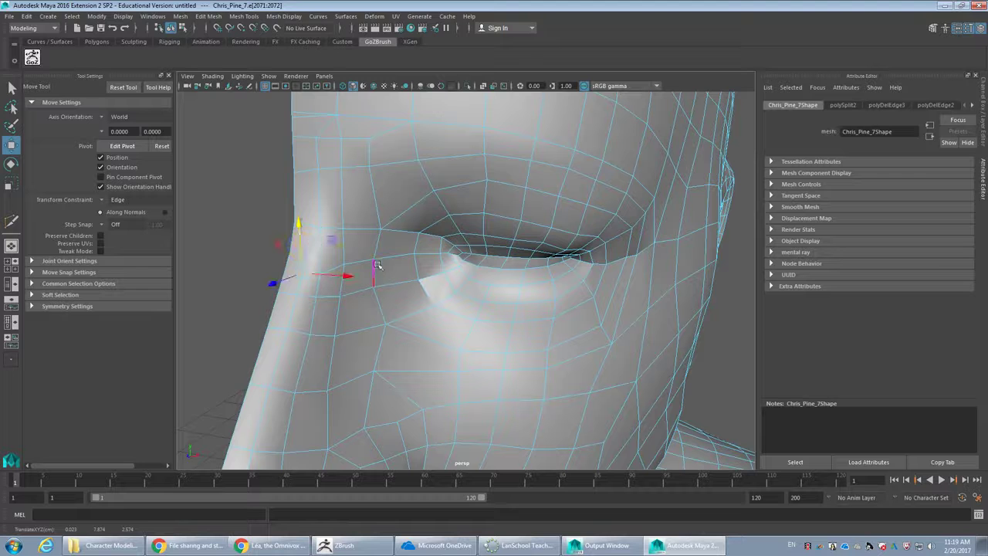
{"action": "left_click", "coordinate": [357, 264]}
{"action": "left_click_drag", "start_coordinate": [357, 264], "coordinate": [354, 231]}
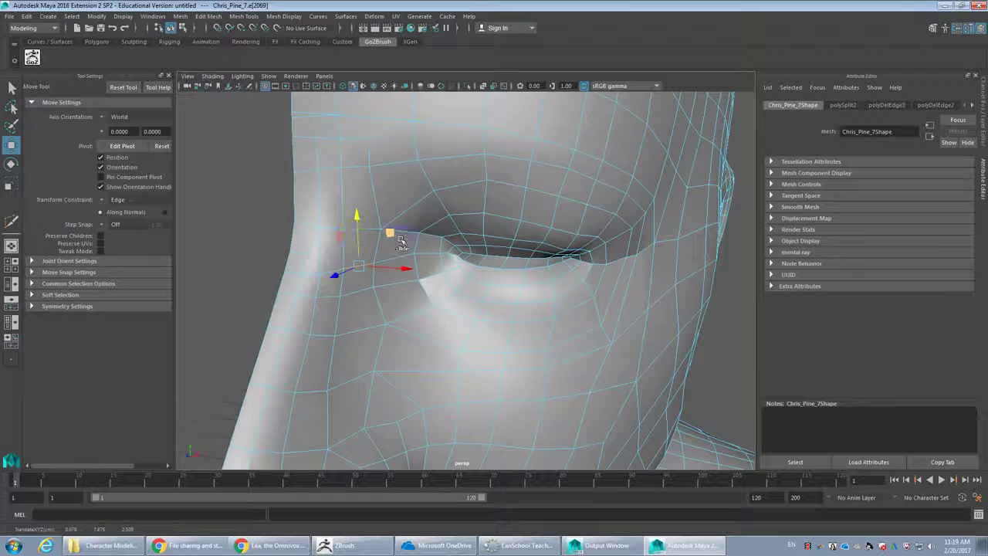
Examine the head's topology around the nose, mouth, chin and jaw
{"action": "right_click_drag", "start_coordinate": [468, 302], "coordinate": [440, 302], "text": "alt"}
{"action": "left_click_drag", "start_coordinate": [440, 340], "coordinate": [450, 327], "text": "alt"}
{"action": "middle_click_drag", "start_coordinate": [450, 308], "coordinate": [456, 170], "text": "alt"}
{"action": "mouse_move", "coordinate": [448, 193]}
{"action": "right_mouse_down", "text": "alt"}
{"action": "mouse_move", "coordinate": [473, 222]}
{"action": "mouse_move", "coordinate": [455, 207]}
{"action": "right_mouse_up", "text": "alt"}
{"action": "left_click_drag", "start_coordinate": [458, 208], "coordinate": [487, 229], "text": "alt"}
{"action": "middle_click_drag", "start_coordinate": [490, 245], "coordinate": [504, 281], "text": "alt"}
{"action": "left_click", "coordinate": [463, 283]}
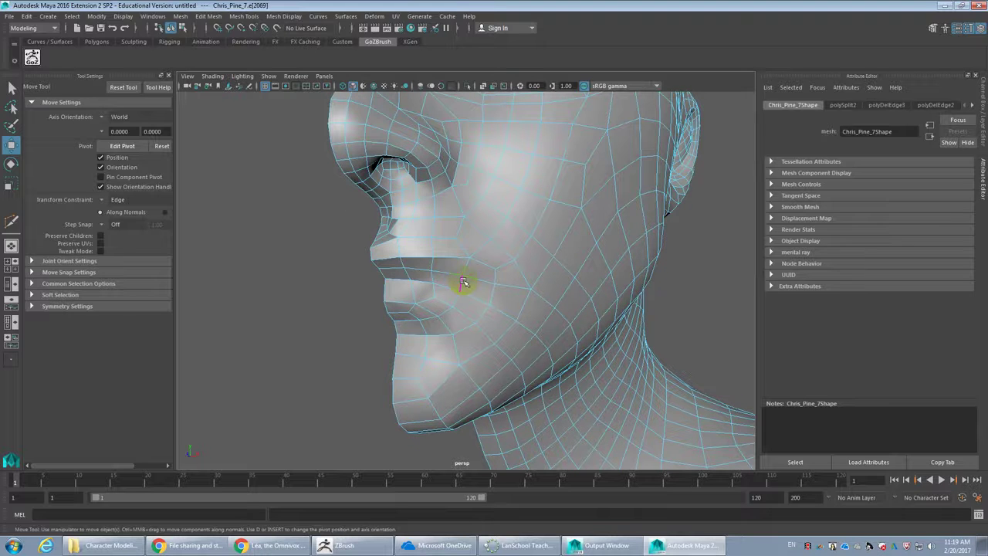
{"action": "left_click_drag", "start_coordinate": [434, 323], "coordinate": [478, 340], "text": "alt"}
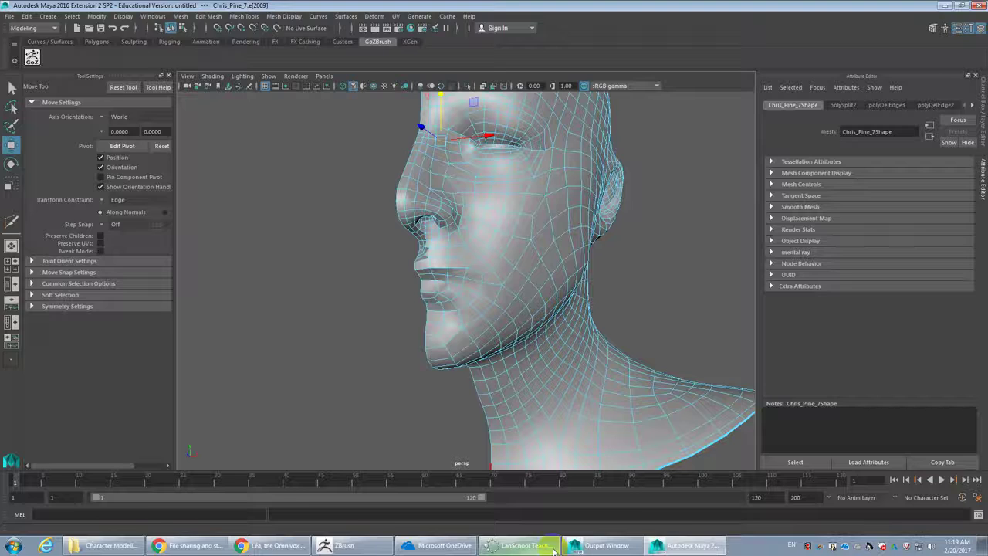
Switch to ZBrush to view the head at a higher subdivision level and return to Maya to compare the mouth's topology
{"action": "left_click", "coordinate": [344, 546]}
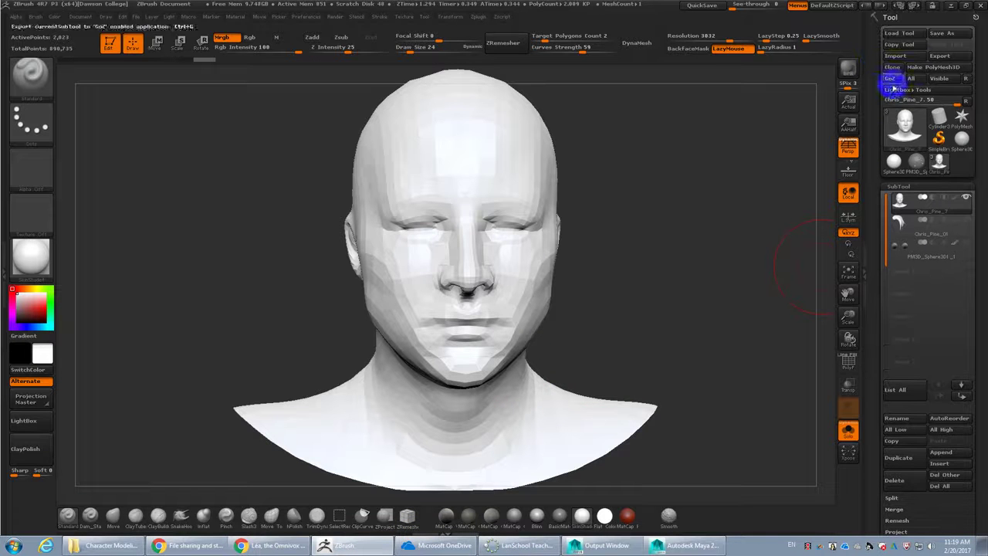
{"action": "key", "text": "ctrl+d"}
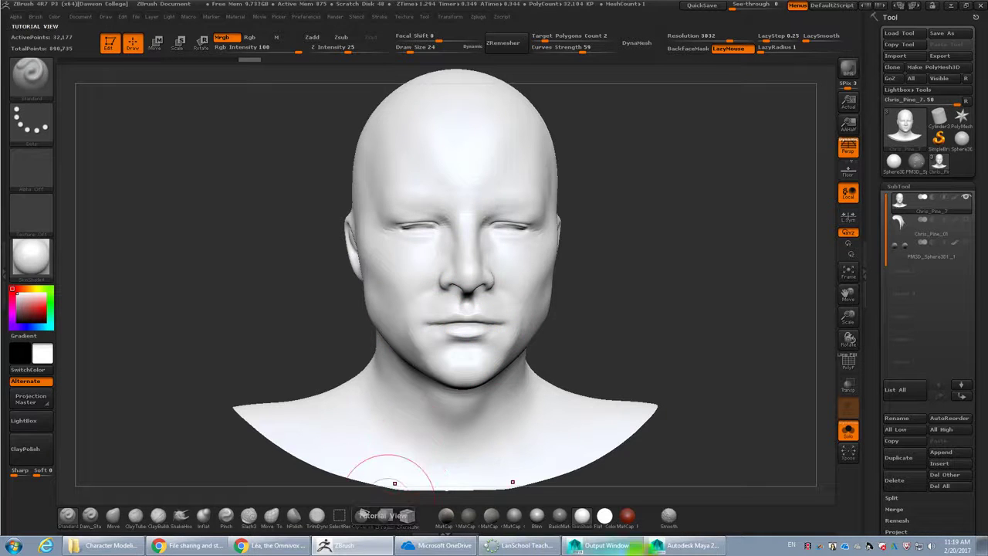
{"action": "left_click", "coordinate": [708, 550]}
{"action": "scroll", "coordinate": [458, 278], "scroll_direction": "up", "scroll_amount": 3}
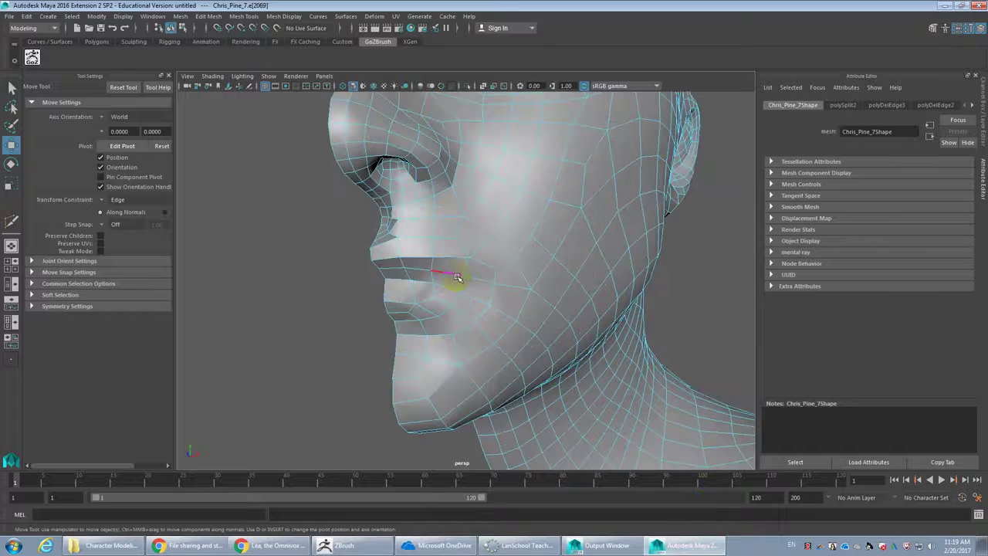
{"action": "left_click_drag", "start_coordinate": [419, 257], "coordinate": [473, 251], "text": "alt"}
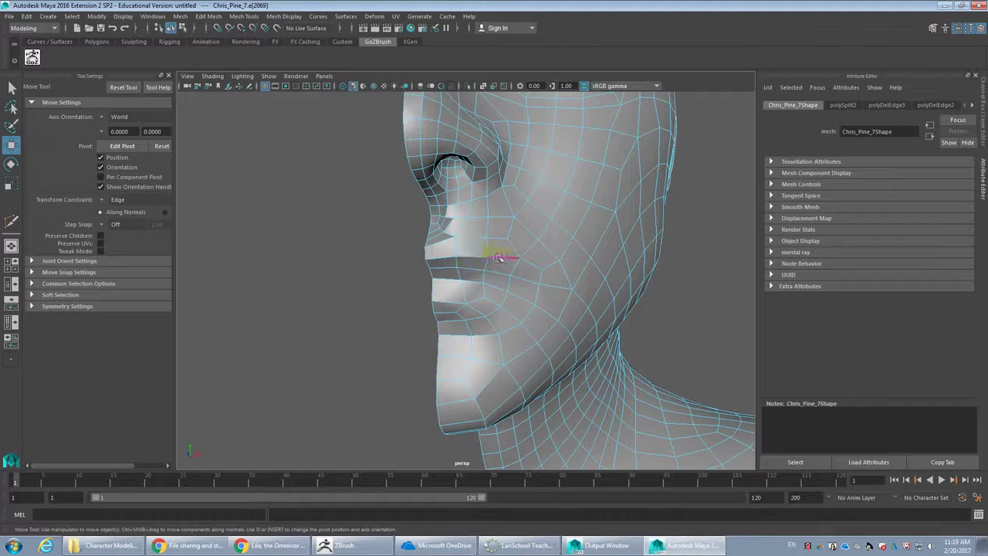
Switch to ZBrush, apply the Blinn material to the head, and display its polyframe on a closer view of the face
{"action": "key", "text": "super+d"}
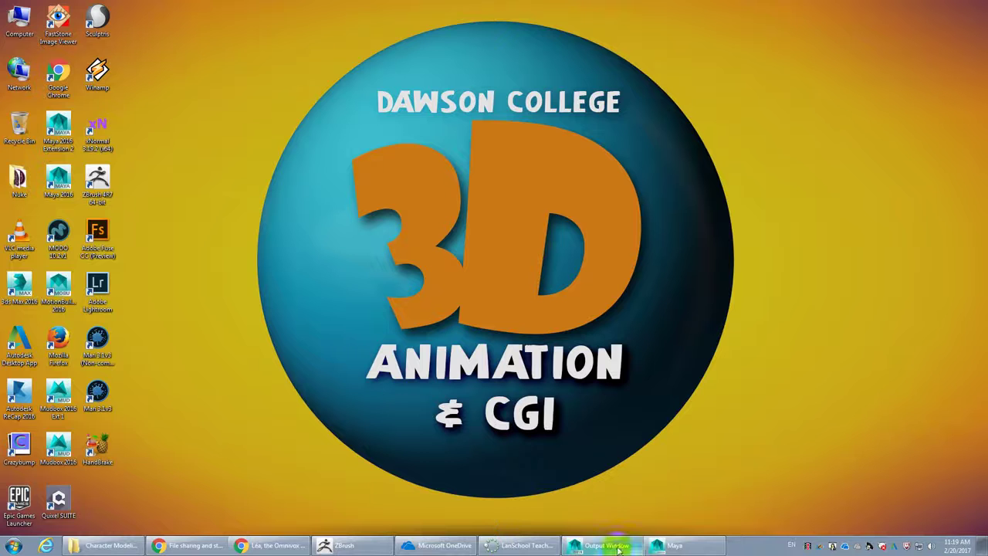
{"action": "left_click", "coordinate": [388, 550]}
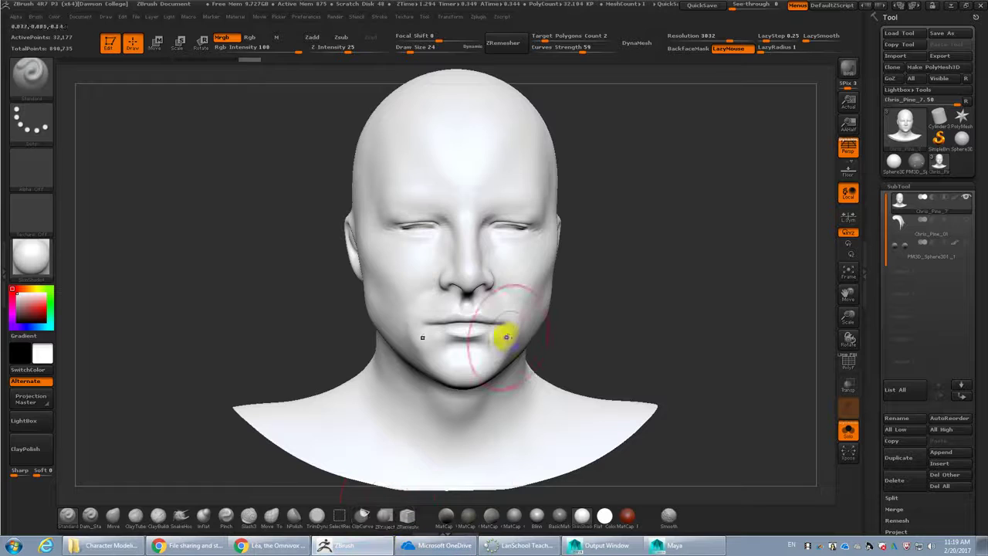
{"action": "left_click", "coordinate": [535, 524]}
{"action": "key", "text": "shift+f"}
{"action": "left_click_drag", "start_coordinate": [656, 319], "coordinate": [716, 363], "text": "alt"}
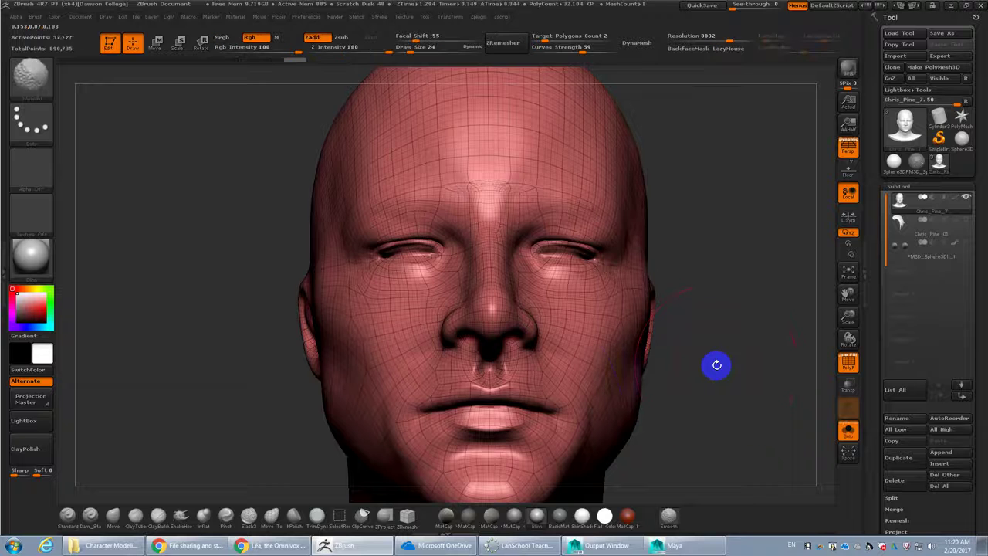
Step the head down and up through its subdivision levels to compare the mouth, finishing at the lowest level
{"action": "key", "text": "shift+d"}
{"action": "key", "text": "shift+d"}
{"action": "key", "text": "shift+d"}
{"action": "key", "text": "shift+d"}
{"action": "key", "text": "d"}
{"action": "key", "text": "d"}
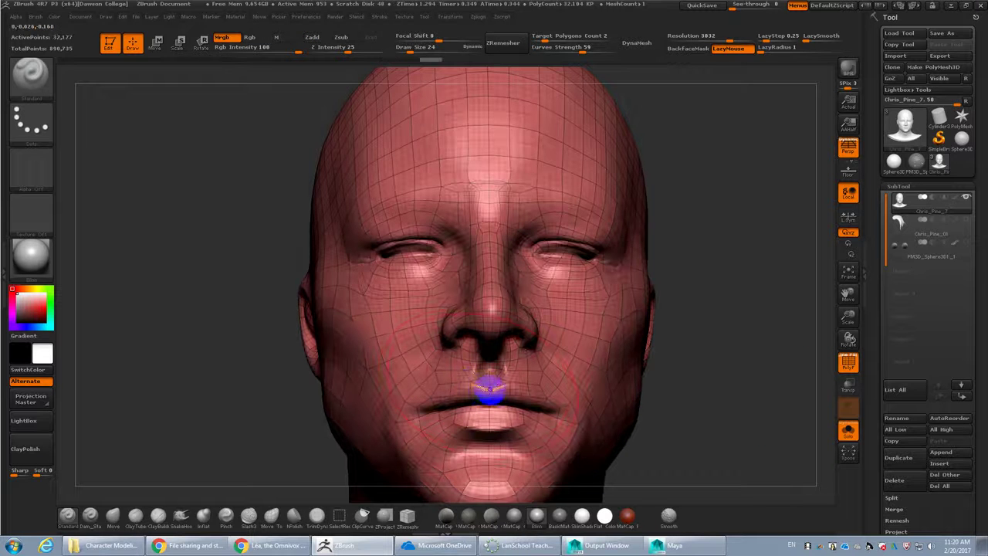
{"action": "key", "text": "shift+d"}
{"action": "key", "text": "shift+d"}
{"action": "key", "text": "shift+d"}
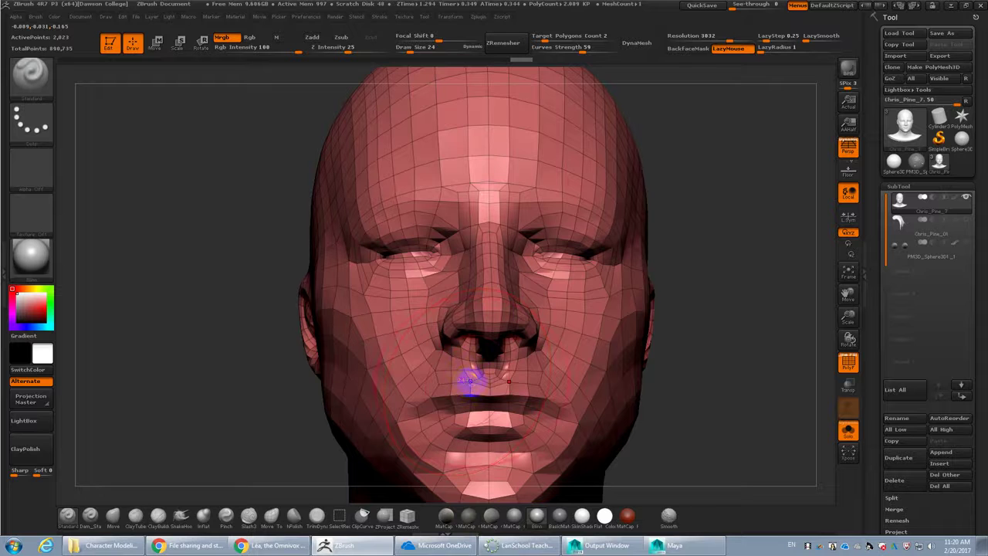
Set the Draw Size to 7 and raise the head's subdivision level to examine the polygon flow around the lips
{"action": "type", "text": "s7"}
{"action": "key", "text": "Return"}
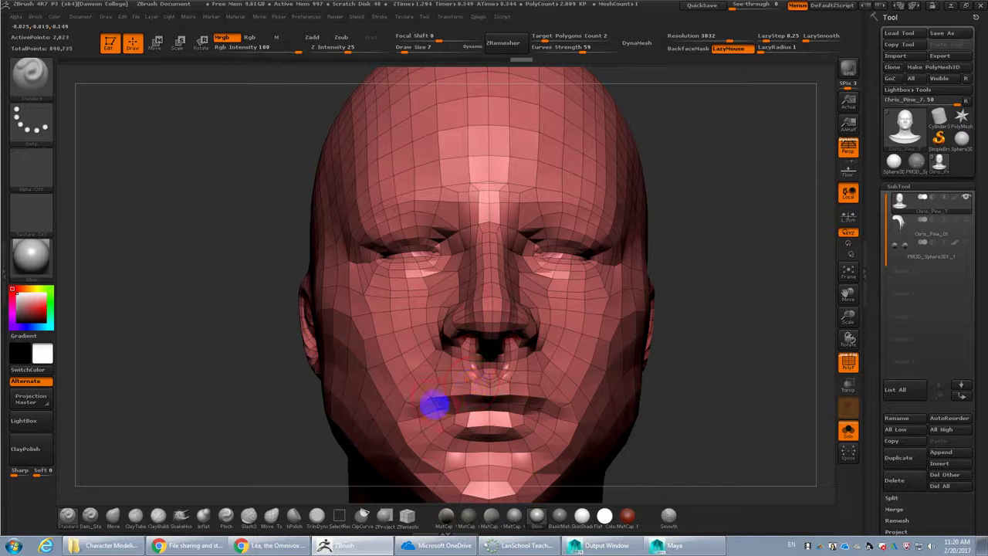
{"action": "key", "text": "d"}
{"action": "key", "text": "d"}
{"action": "key", "text": "shift+d"}
{"action": "left_click_drag", "start_coordinate": [653, 410], "coordinate": [719, 471], "text": "alt"}
{"action": "left_click_drag", "start_coordinate": [150, 289], "coordinate": [163, 144], "text": "alt"}
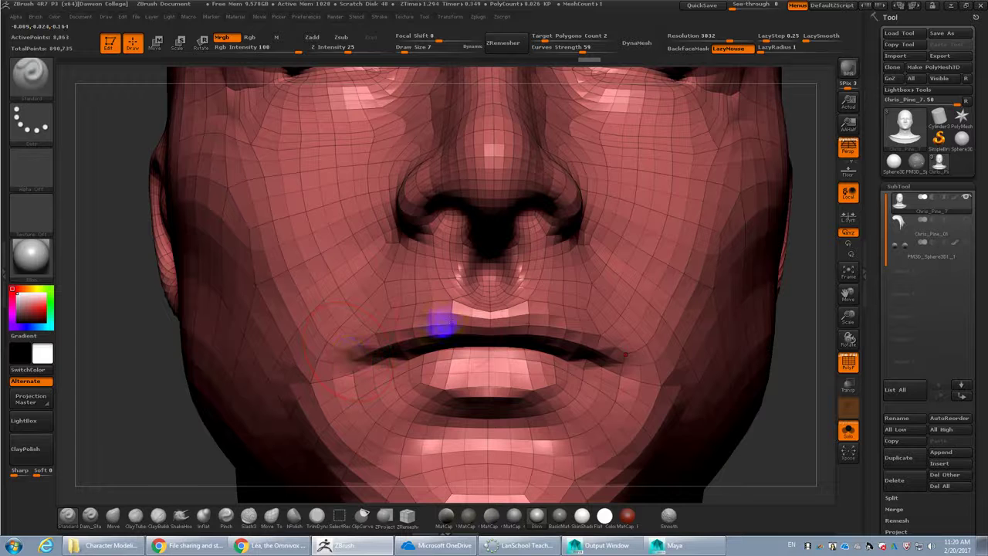
{"action": "key", "text": "d"}
{"action": "key", "text": "d"}
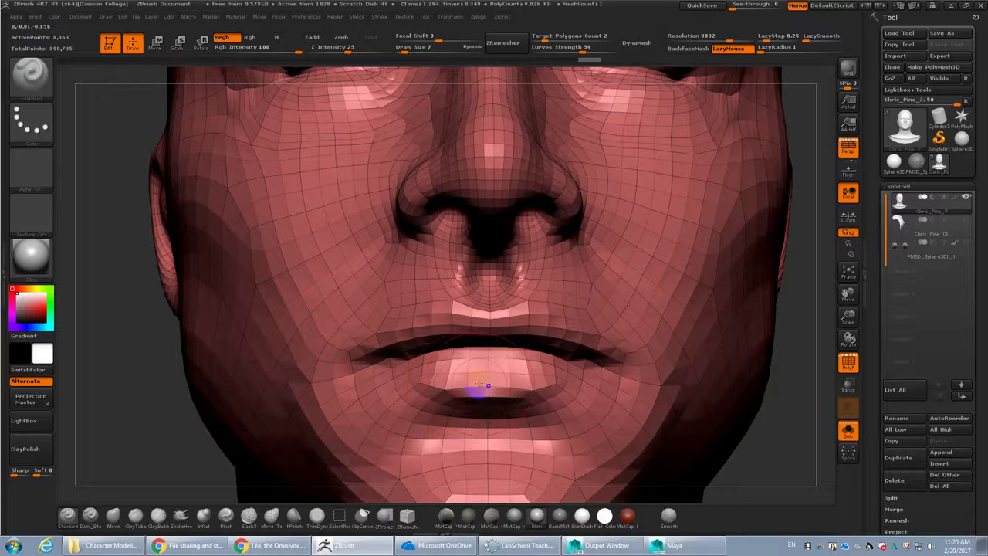
Switch to Maya and lay out a Multi-Cut path from above the upper lip, around the mouth corner, to the lower lip
{"action": "left_click", "coordinate": [426, 382]}
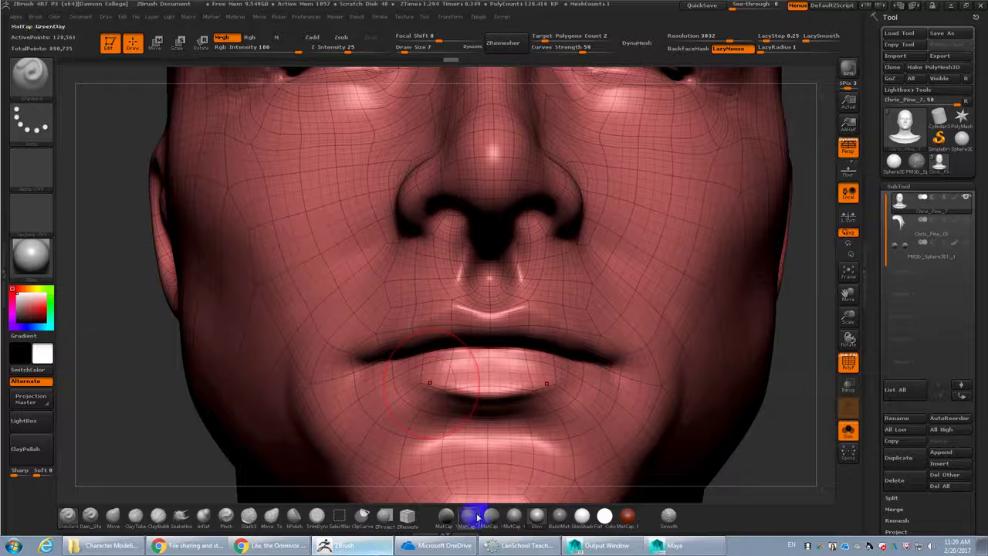
{"action": "left_click", "coordinate": [656, 545]}
{"action": "middle_click_drag", "start_coordinate": [521, 302], "coordinate": [477, 336], "text": "alt"}
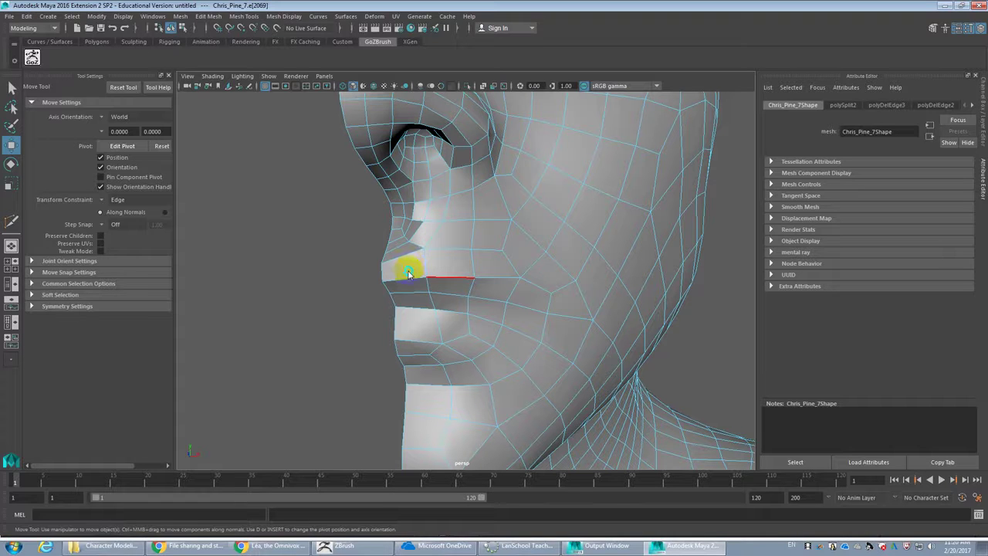
{"action": "right_click_drag", "start_coordinate": [410, 267], "coordinate": [431, 257], "text": "shift"}
{"action": "left_click", "coordinate": [424, 249]}
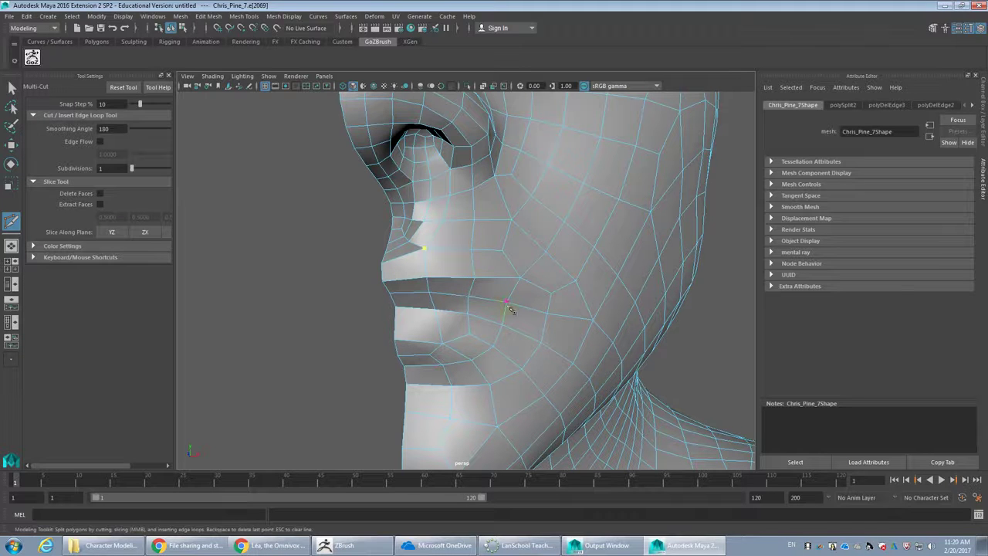
{"action": "left_click", "coordinate": [485, 278]}
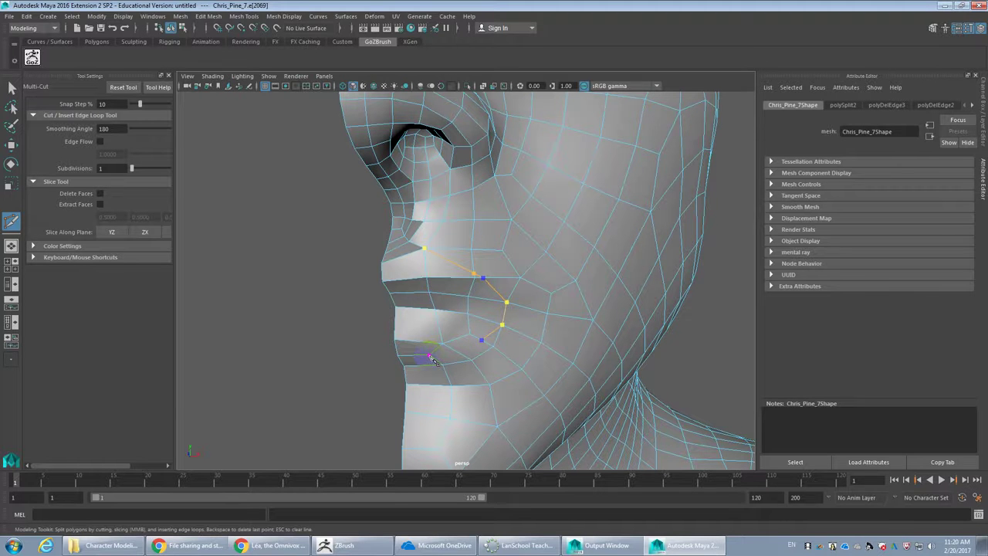
{"action": "left_click_drag", "start_coordinate": [471, 335], "coordinate": [444, 333], "text": "alt"}
{"action": "right_click_drag", "start_coordinate": [443, 332], "coordinate": [453, 283], "text": "alt"}
{"action": "mouse_move", "coordinate": [468, 280]}
{"action": "left_mouse_down", "text": "alt"}
{"action": "mouse_move", "coordinate": [491, 312]}
{"action": "mouse_move", "coordinate": [474, 293]}
{"action": "left_mouse_up", "text": "alt"}
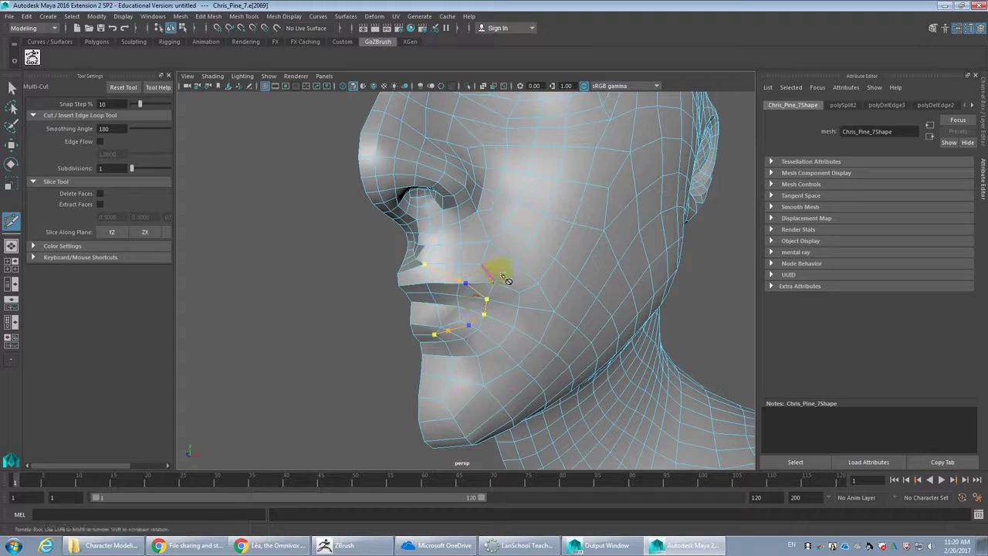
Check the cut path around the mouth from different angles and commit the cut
{"action": "left_click", "coordinate": [493, 328]}
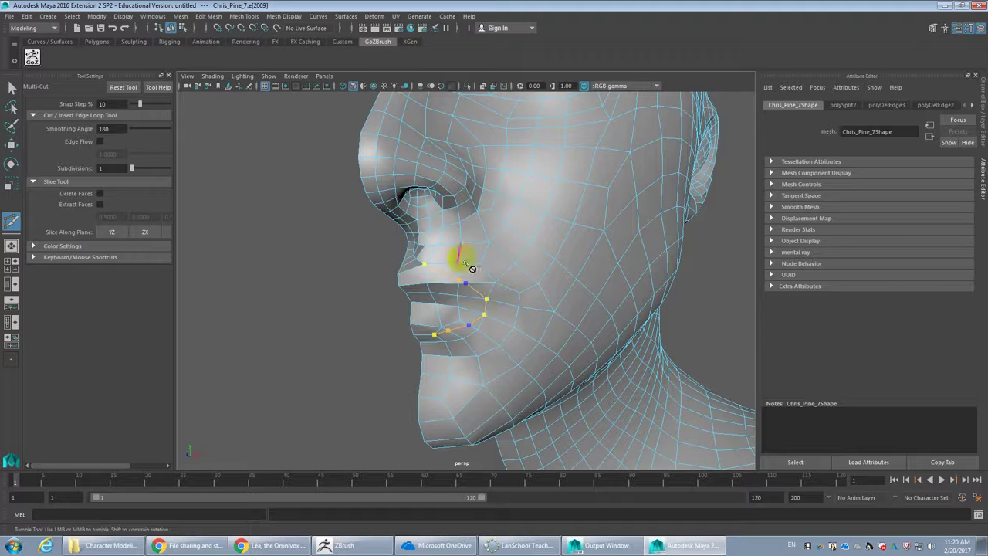
{"action": "left_click", "coordinate": [466, 283]}
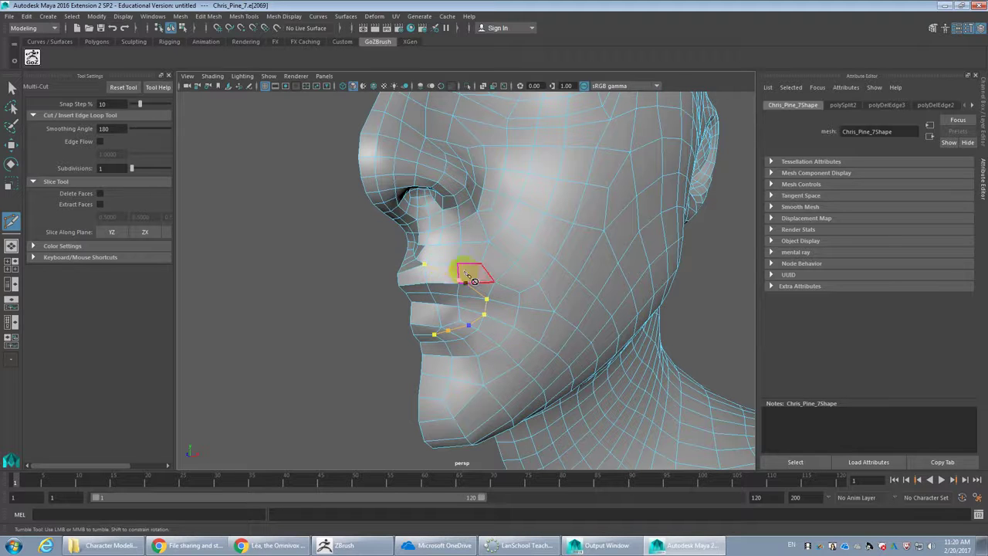
{"action": "mouse_move", "coordinate": [474, 265]}
{"action": "left_mouse_down", "text": "alt"}
{"action": "mouse_move", "coordinate": [468, 258]}
{"action": "mouse_move", "coordinate": [463, 269]}
{"action": "left_mouse_up", "text": "alt"}
{"action": "right_click_drag", "start_coordinate": [463, 270], "coordinate": [473, 280], "text": "alt"}
{"action": "scroll", "coordinate": [473, 280], "scroll_direction": "up", "scroll_amount": 4}
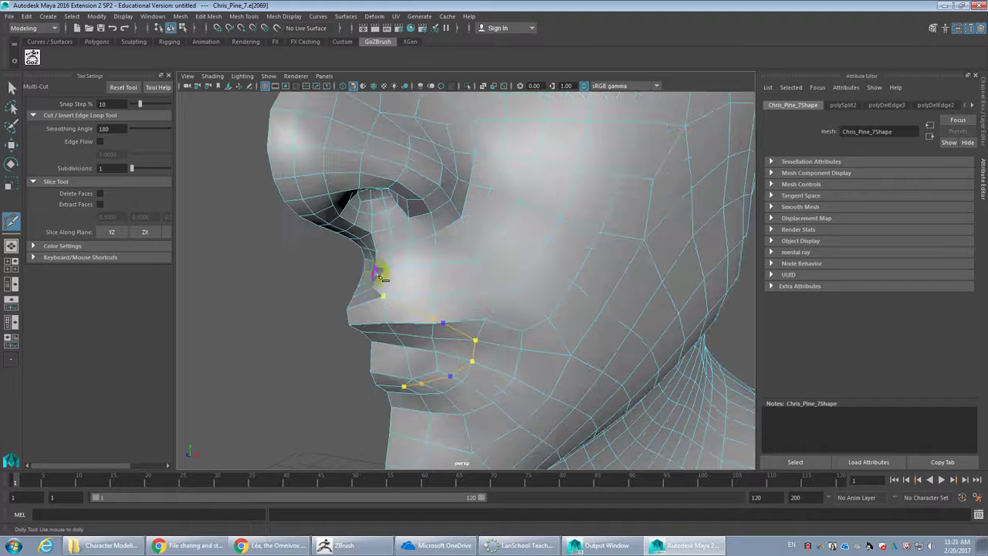
{"action": "left_click_drag", "start_coordinate": [456, 295], "coordinate": [523, 295], "text": "alt"}
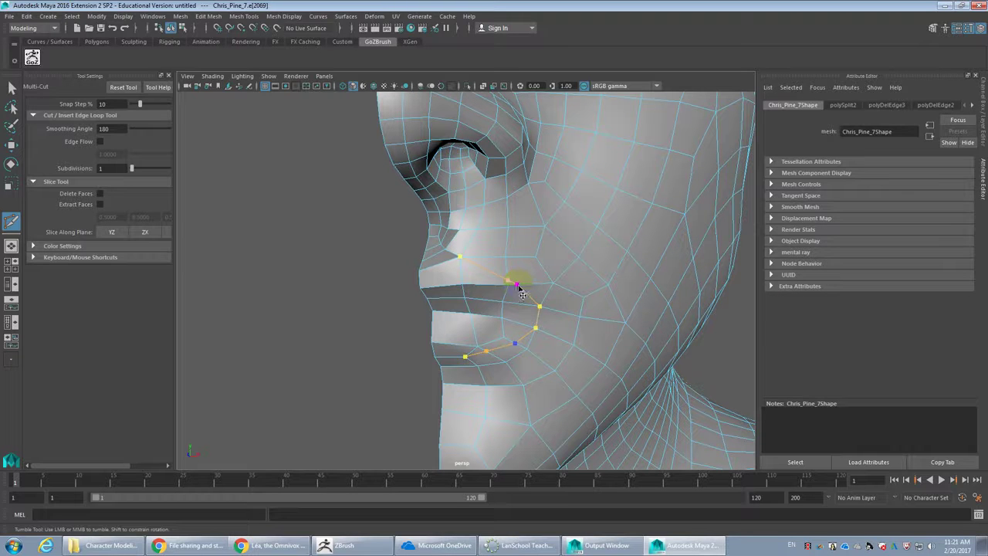
{"action": "key", "text": "w"}
Collapse the short edge left by the cut on the upper lip and delete the surplus edge on the lower lip
{"action": "left_click", "coordinate": [514, 282]}
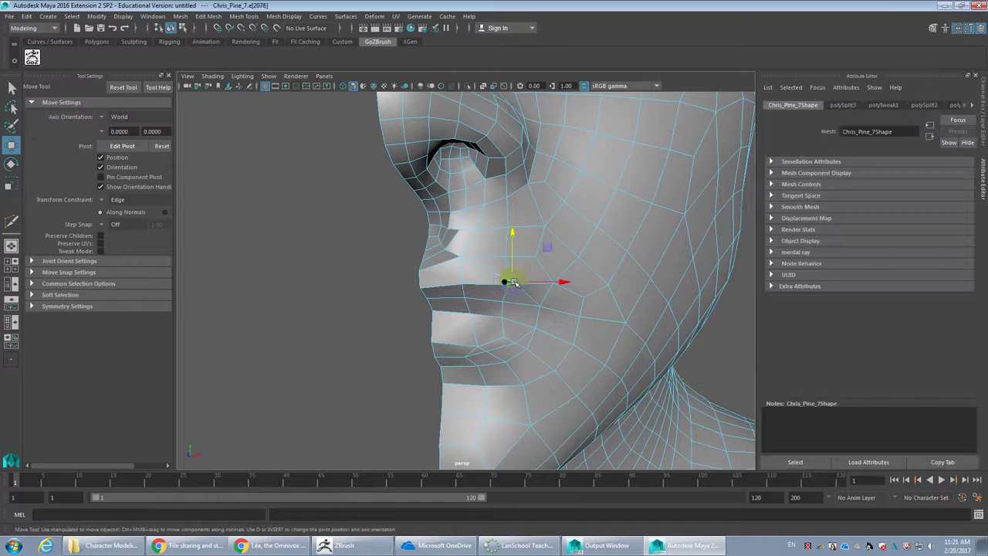
{"action": "left_click", "coordinate": [543, 287]}
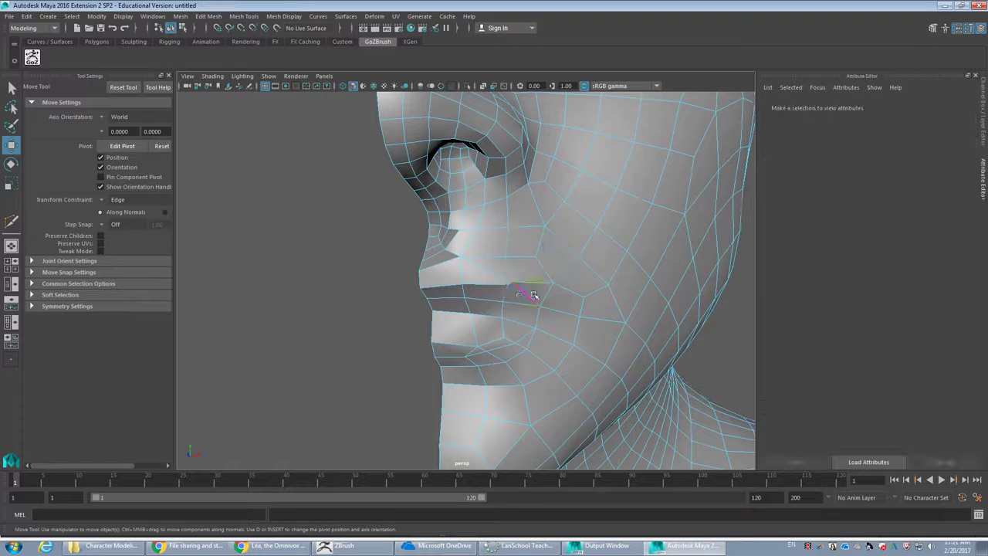
{"action": "left_click", "coordinate": [468, 352]}
{"action": "key", "text": "Delete"}
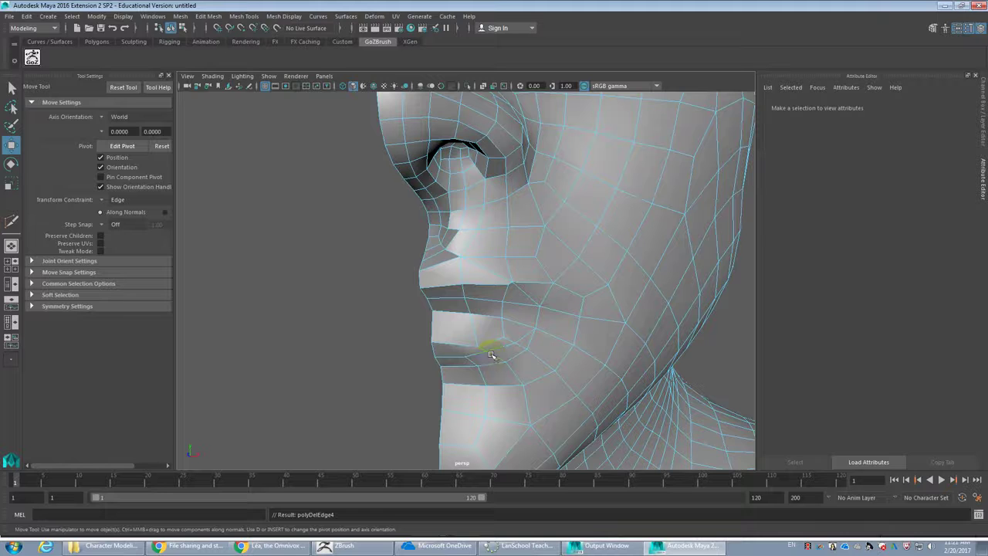
{"action": "left_click_drag", "start_coordinate": [528, 295], "coordinate": [471, 289], "text": "alt"}
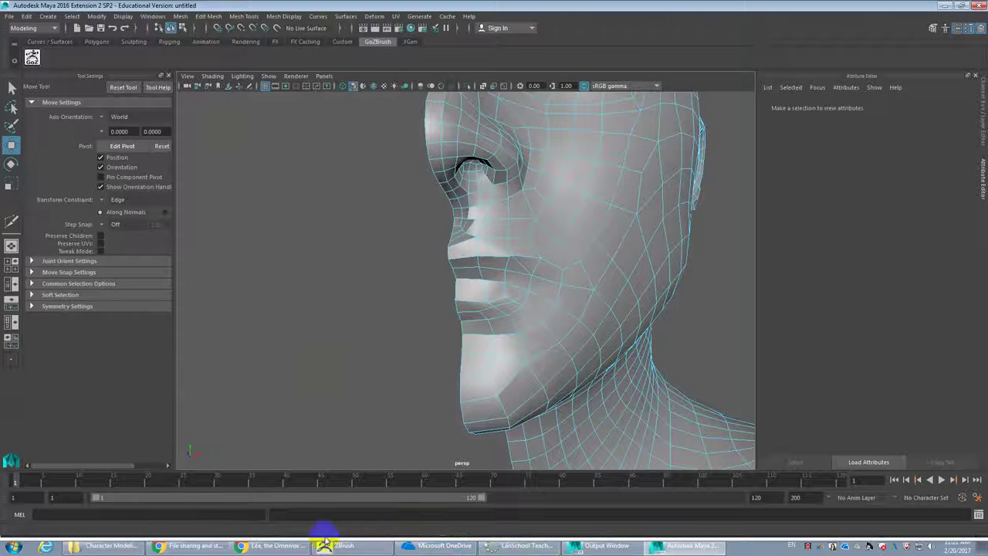
Switch to ZBrush to compare the mouth's polygon flow at several subdivision levels, and return to a closer Maya view of the lips
{"action": "left_click", "coordinate": [352, 549]}
{"action": "key", "text": "shift+d"}
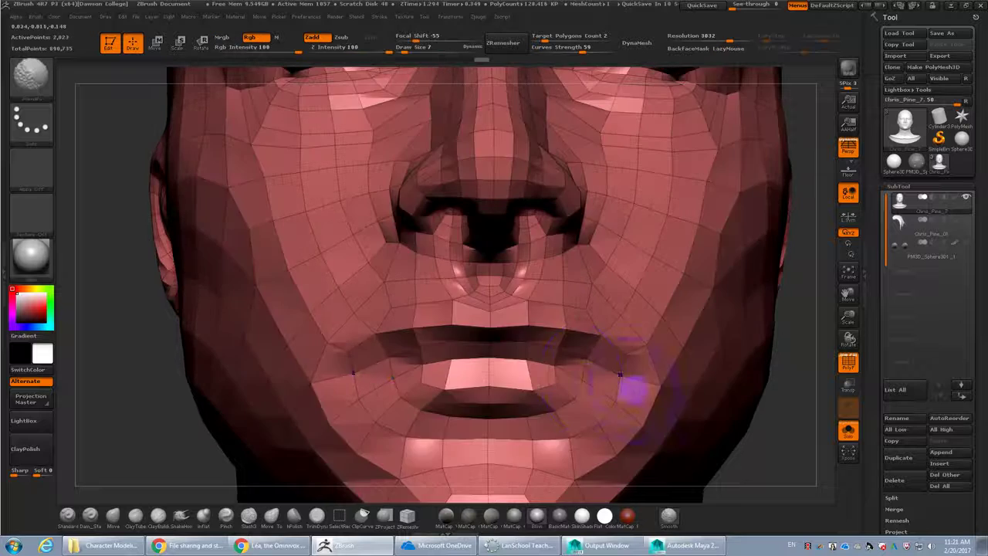
{"action": "key", "text": "d"}
{"action": "left_click_drag", "start_coordinate": [793, 413], "coordinate": [780, 392]}
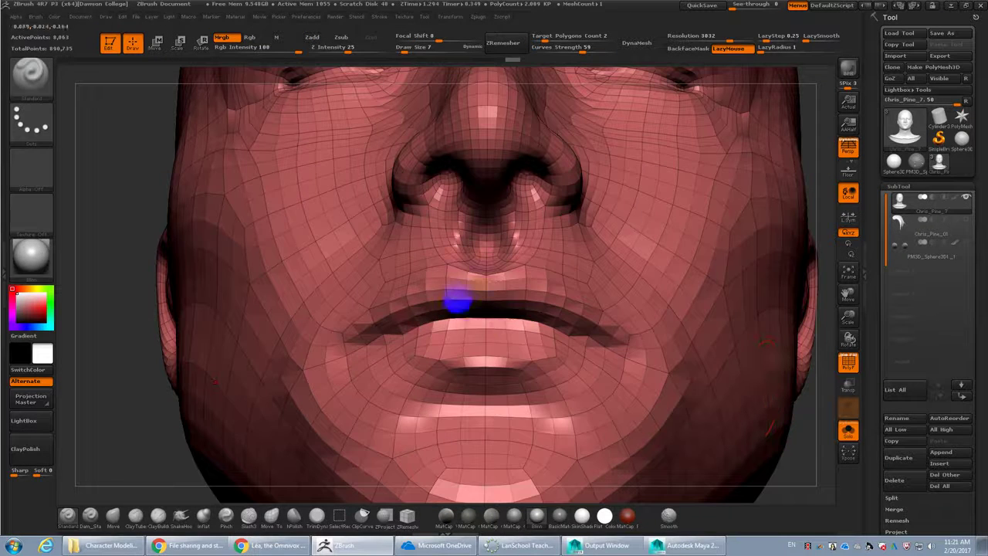
{"action": "key", "text": "d"}
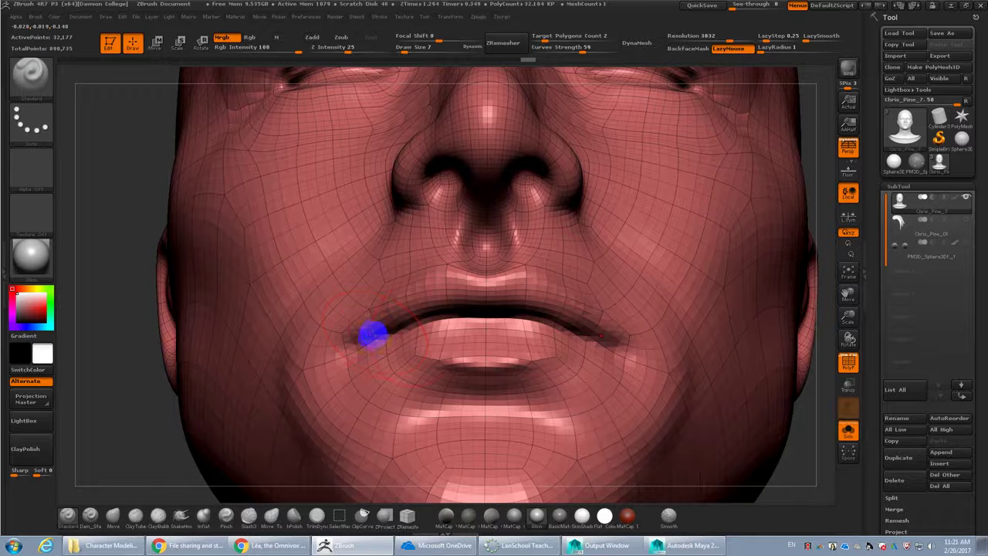
{"action": "left_click", "coordinate": [698, 548]}
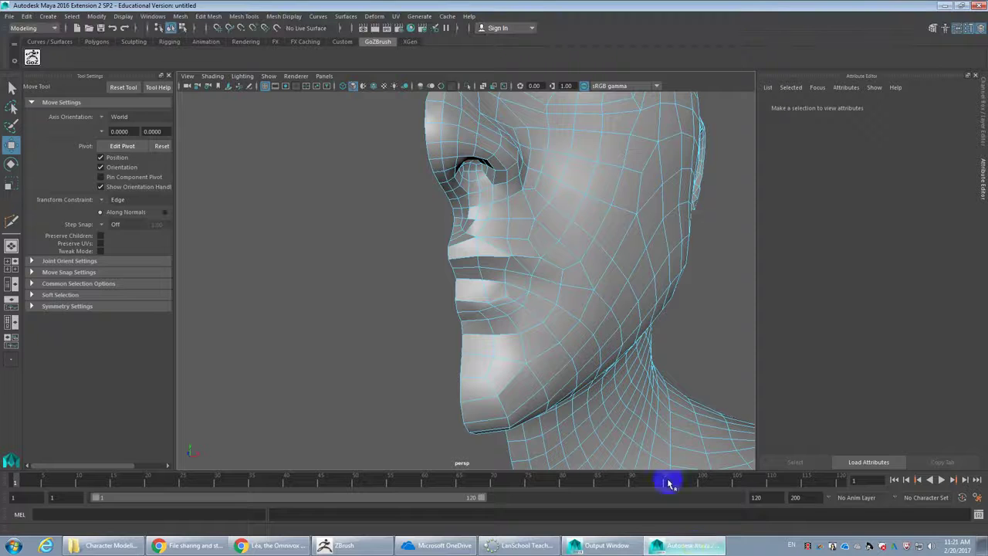
{"action": "scroll", "coordinate": [500, 280], "scroll_direction": "up", "scroll_amount": 5}
{"action": "scroll", "coordinate": [506, 278], "scroll_direction": "down", "scroll_amount": 2}
{"action": "mouse_move", "coordinate": [507, 277]}
{"action": "left_mouse_down", "text": "alt"}
{"action": "mouse_move", "coordinate": [492, 283]}
{"action": "mouse_move", "coordinate": [506, 284]}
{"action": "left_mouse_up", "text": "alt"}
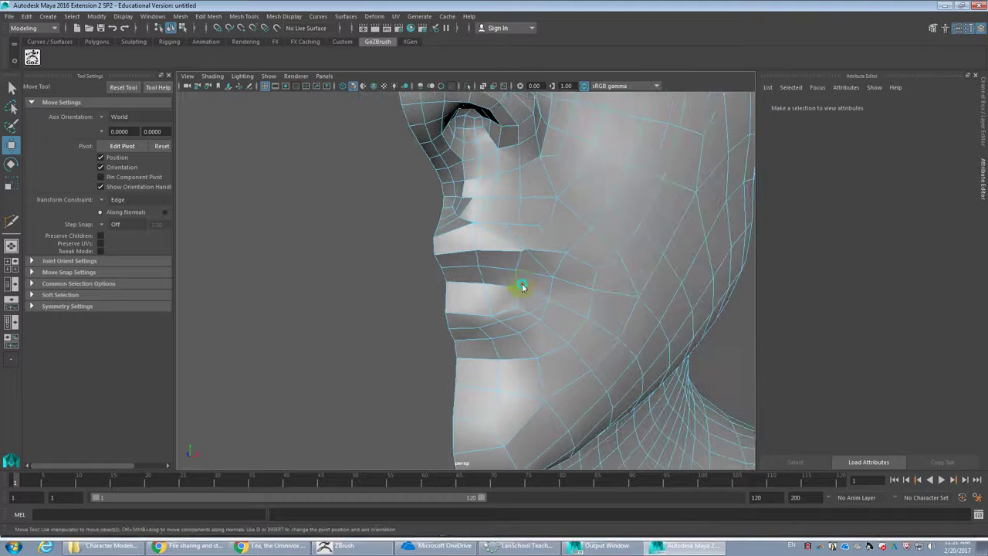
{"action": "right_click_drag", "start_coordinate": [512, 281], "coordinate": [521, 285], "text": "shift"}
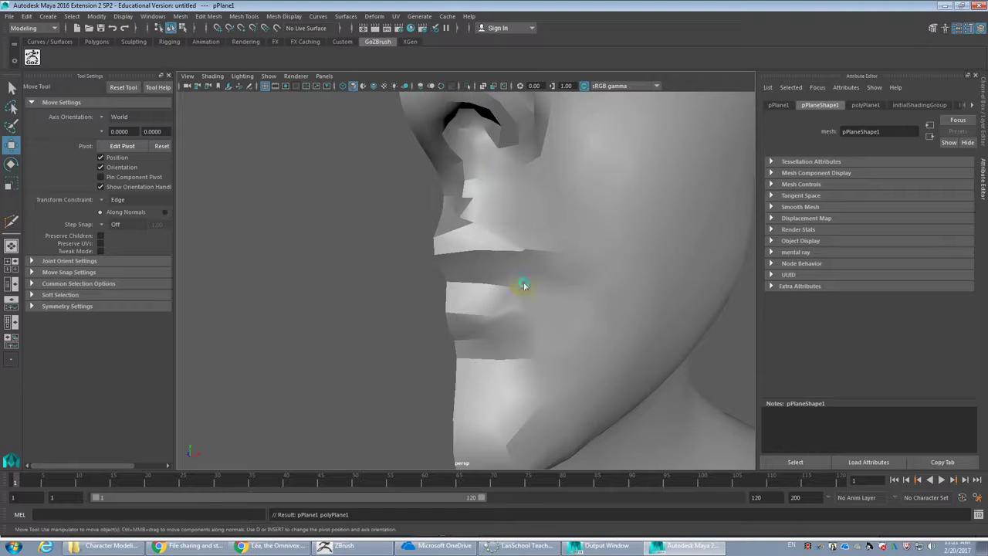
{"action": "key", "text": "ctrl+z"}
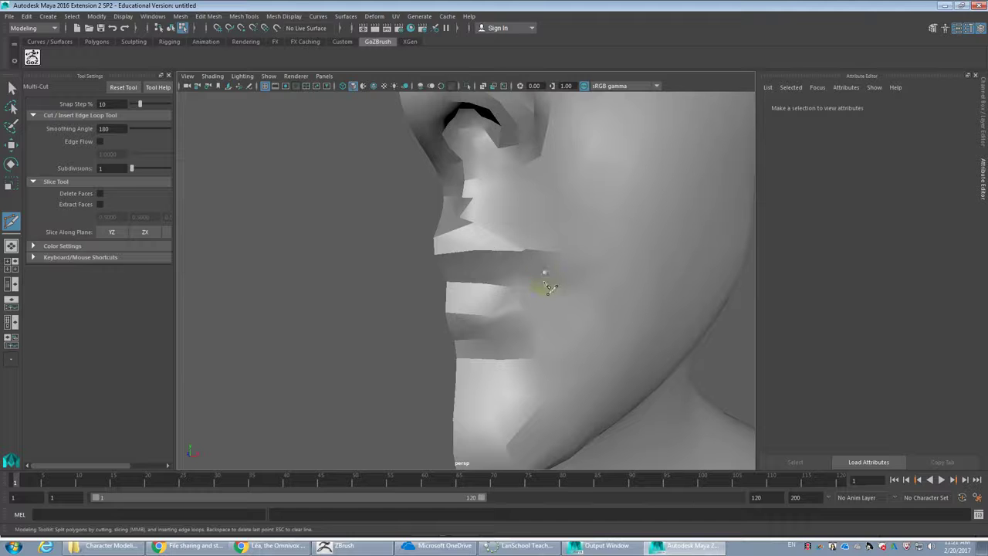
{"action": "key", "text": "w"}
Cut a new edge with Multi-Cut from the outer end of the line between the lips to the mouth corner
{"action": "left_click", "coordinate": [538, 282]}
{"action": "right_click_drag", "start_coordinate": [524, 261], "coordinate": [475, 259], "text": "shift"}
{"action": "left_click", "coordinate": [487, 285]}
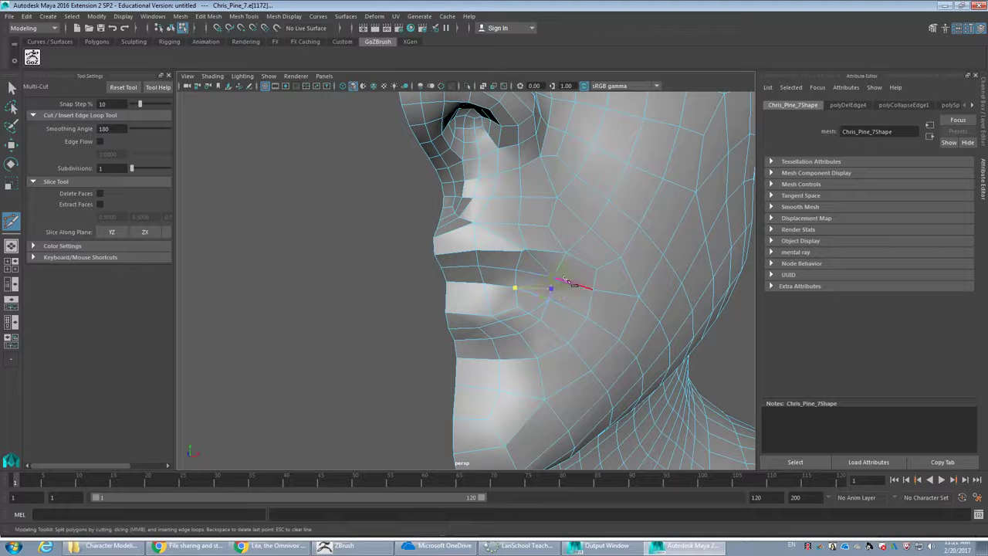
{"action": "left_click_drag", "start_coordinate": [548, 304], "coordinate": [530, 298], "text": "alt"}
{"action": "key", "text": "w"}
Bevel the edges along the line between the lips, from the open centre to the mouth corner
{"action": "left_click", "coordinate": [538, 299]}
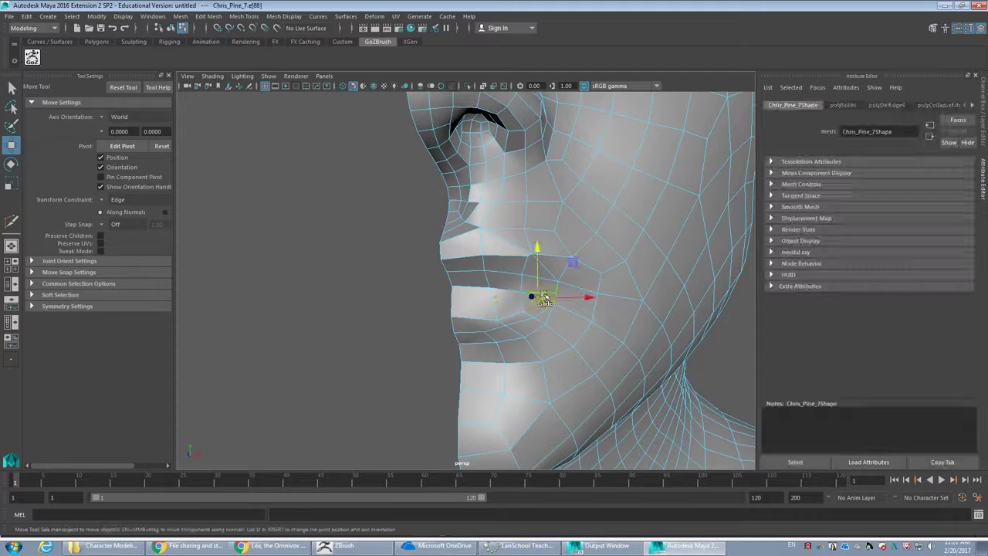
{"action": "left_click", "coordinate": [470, 287]}
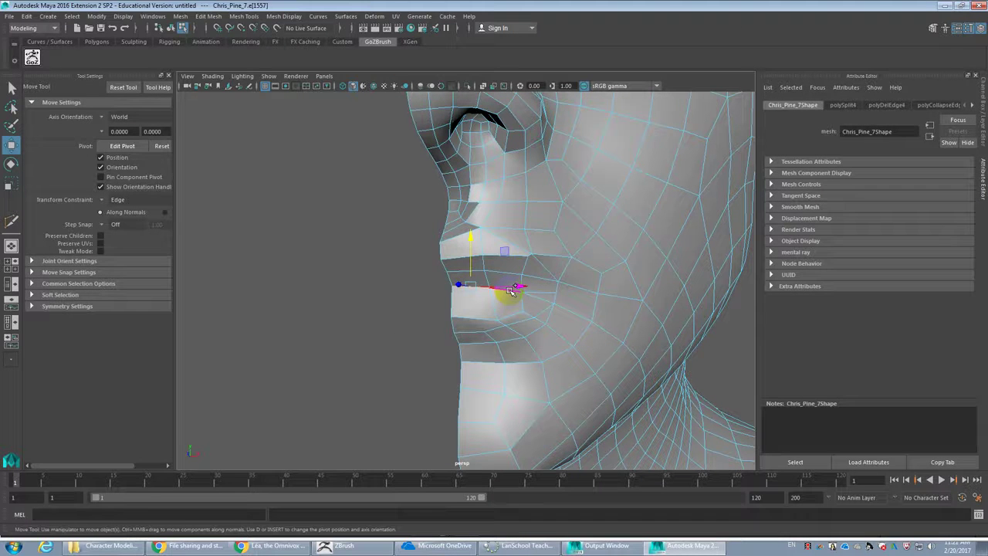
{"action": "left_click", "coordinate": [546, 295]}
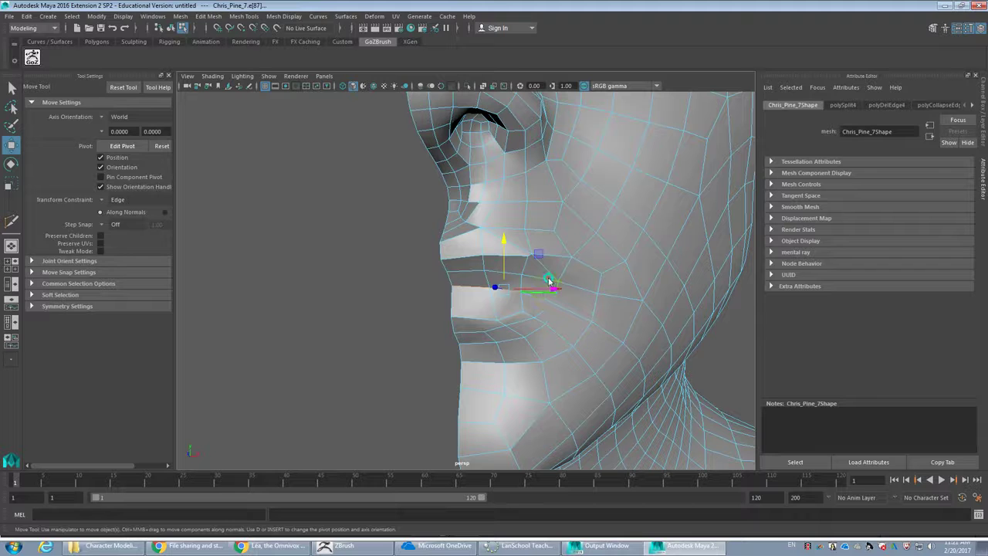
{"action": "key", "text": "ctrl+b"}
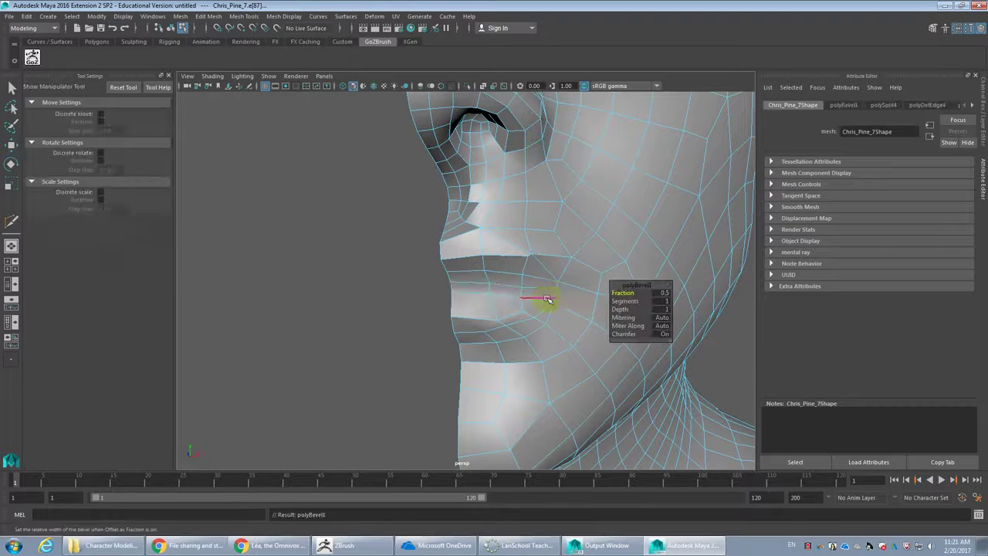
Set the lip bevel's fraction to 0.2 and check the width of the resulting strip
{"action": "scroll", "coordinate": [555, 303], "scroll_direction": "up", "scroll_amount": 5}
{"action": "scroll", "coordinate": [567, 308], "scroll_direction": "down", "scroll_amount": 5}
{"action": "left_click_drag", "start_coordinate": [567, 308], "coordinate": [510, 308], "text": "alt"}
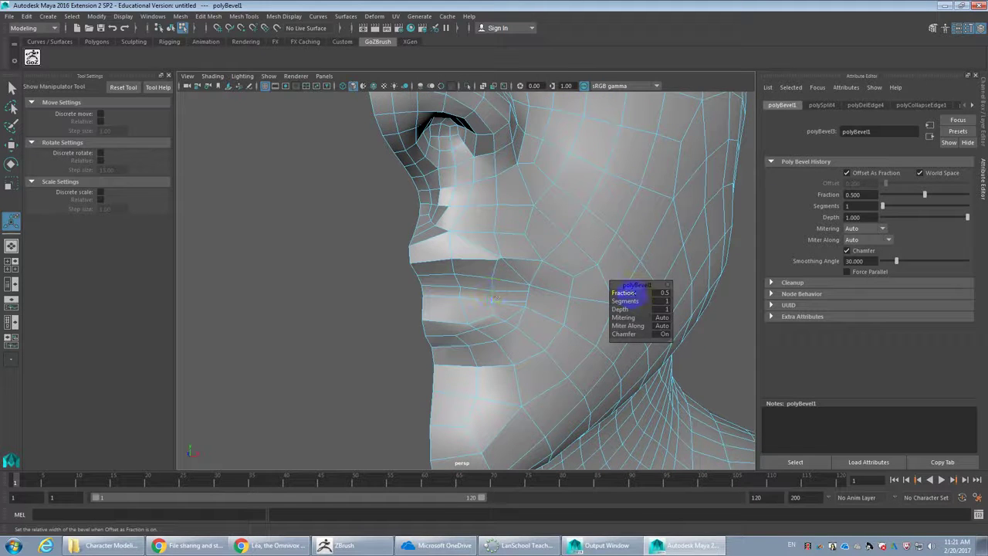
{"action": "left_click_drag", "start_coordinate": [627, 293], "coordinate": [621, 293]}
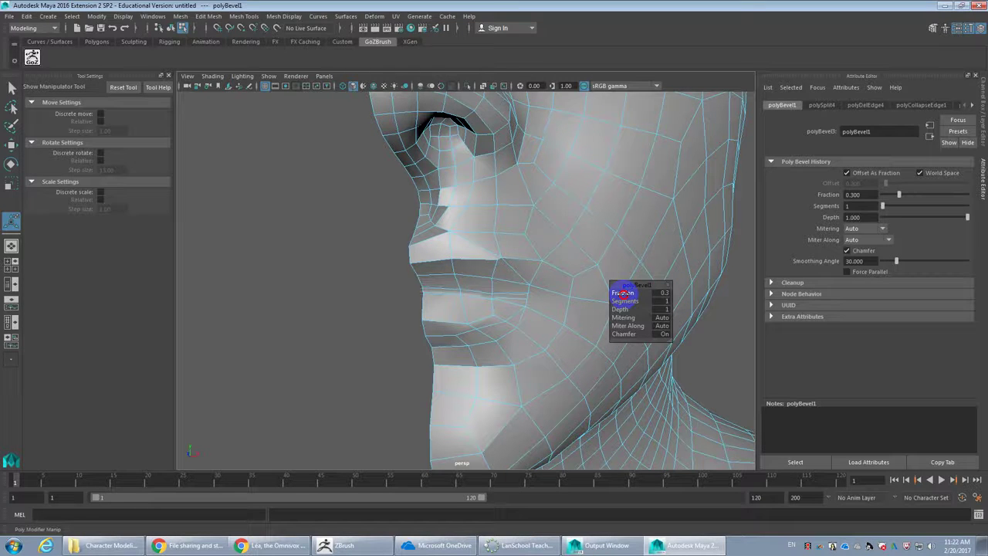
{"action": "scroll", "coordinate": [391, 319], "scroll_direction": "up", "scroll_amount": 5}
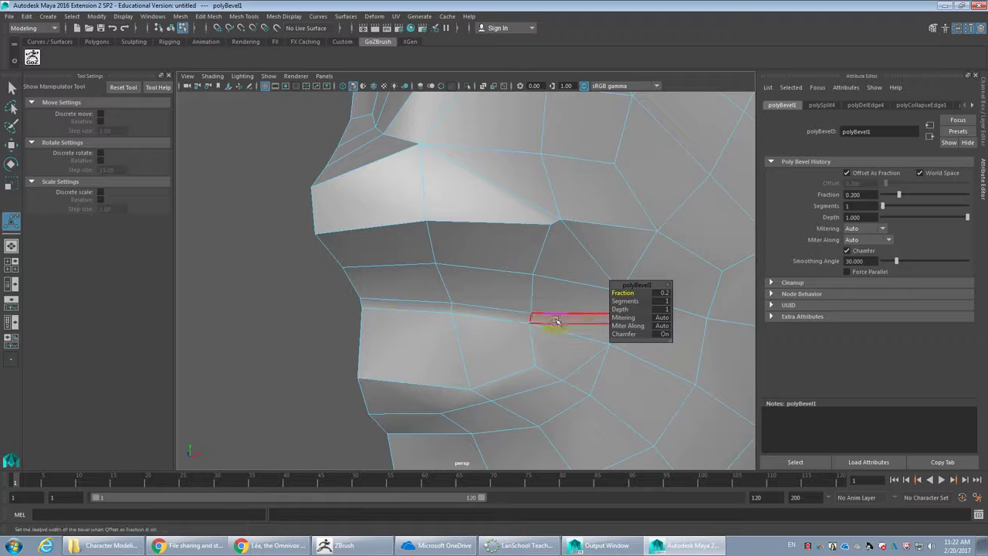
{"action": "scroll", "coordinate": [575, 316], "scroll_direction": "down", "scroll_amount": 4}
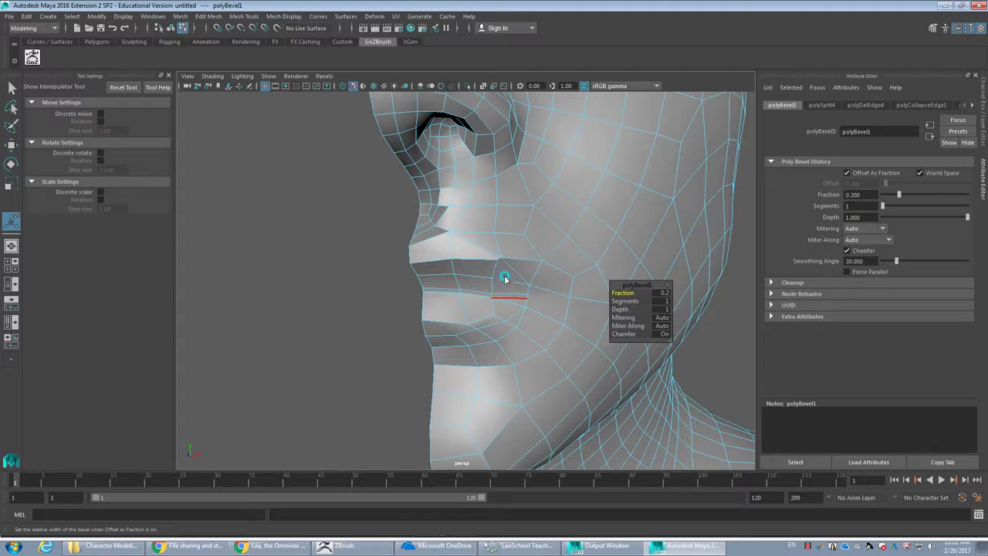
Delete the thin strip of beveled faces between the lips to open the mouth
{"action": "key", "text": "q"}
{"action": "left_click", "coordinate": [448, 293], "text": "shift"}
{"action": "key", "text": "Delete"}
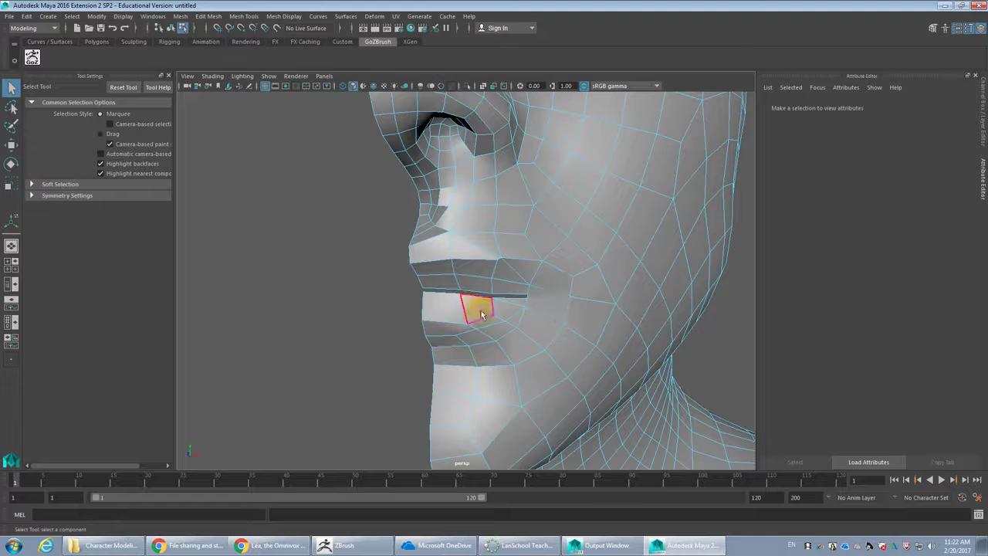
Review the eye and nose, and delete the faces inside the nostril to open it
{"action": "scroll", "coordinate": [491, 301], "scroll_direction": "down", "scroll_amount": 6}
{"action": "left_click_drag", "start_coordinate": [491, 307], "coordinate": [477, 283], "text": "alt"}
{"action": "scroll", "coordinate": [477, 284], "scroll_direction": "up", "scroll_amount": 3}
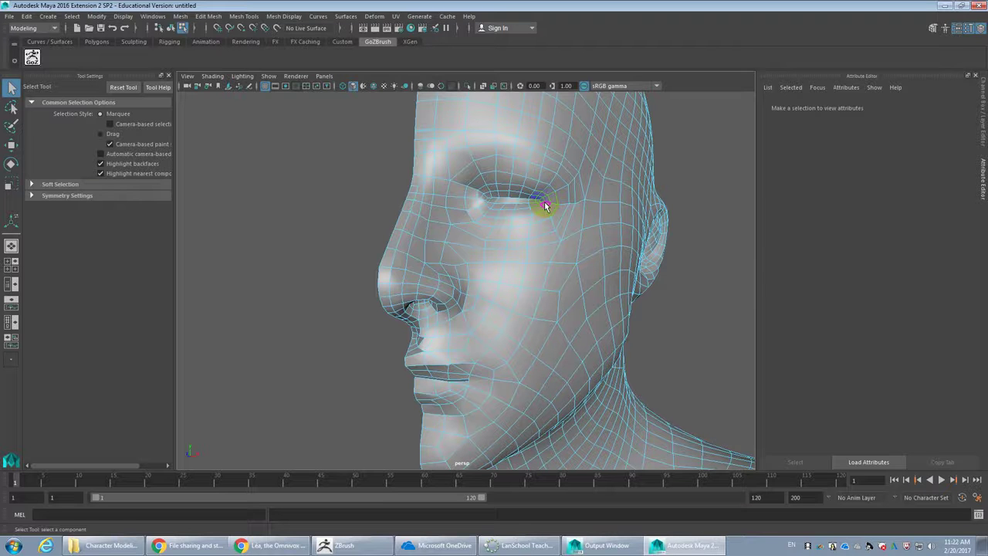
{"action": "scroll", "coordinate": [464, 283], "scroll_direction": "up", "scroll_amount": 2}
{"action": "scroll", "coordinate": [441, 294], "scroll_direction": "down", "scroll_amount": 2}
{"action": "left_click_drag", "start_coordinate": [441, 293], "coordinate": [452, 182], "text": "alt"}
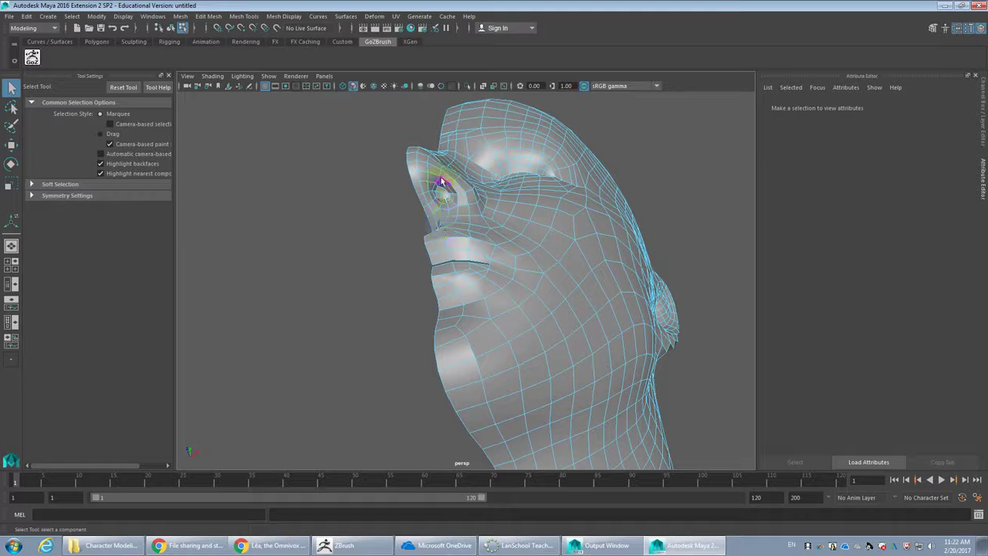
{"action": "left_click", "coordinate": [440, 193]}
{"action": "scroll", "coordinate": [441, 187], "scroll_direction": "up", "scroll_amount": 3}
{"action": "scroll", "coordinate": [436, 206], "scroll_direction": "down", "scroll_amount": 2}
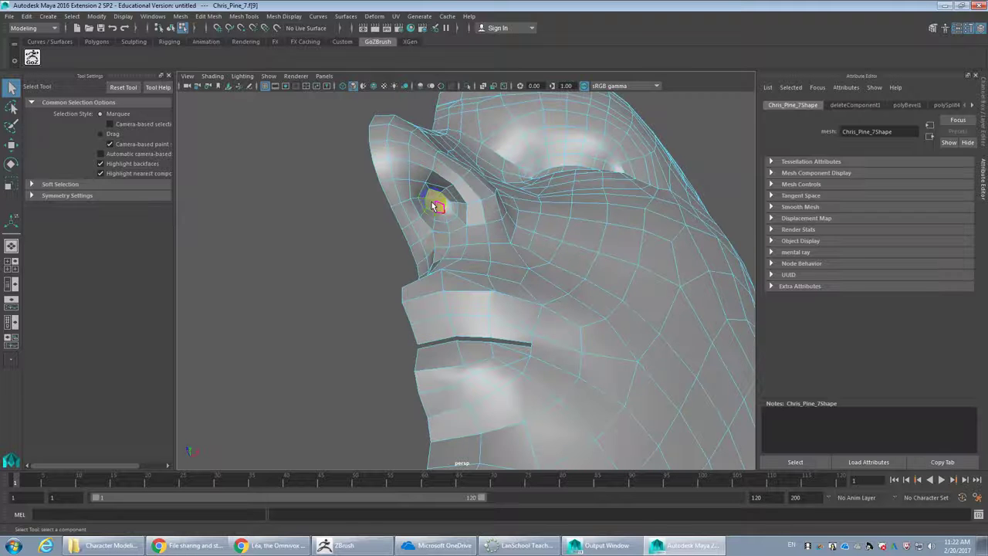
{"action": "left_click", "coordinate": [445, 207], "text": "shift"}
{"action": "left_click", "coordinate": [443, 201], "text": "shift"}
{"action": "key", "text": "Delete"}
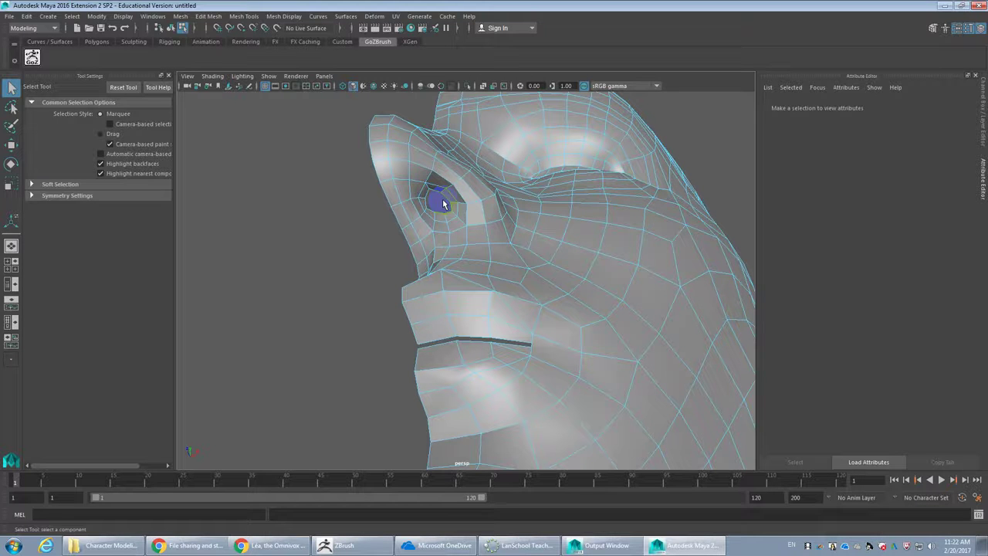
Undo the deletion of the faces inside the nostril
{"action": "double_click", "coordinate": [400, 214]}
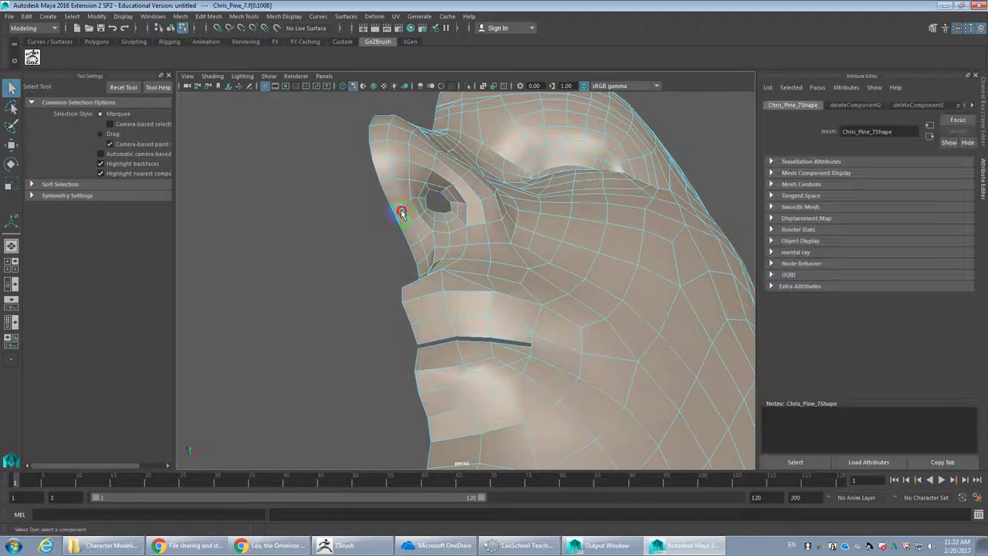
{"action": "key", "text": "ctrl+z"}
{"action": "key", "text": "ctrl+z"}
{"action": "left_click_drag", "start_coordinate": [511, 318], "coordinate": [522, 297], "text": "alt"}
{"action": "middle_click_drag", "start_coordinate": [522, 298], "coordinate": [527, 223], "text": "alt"}
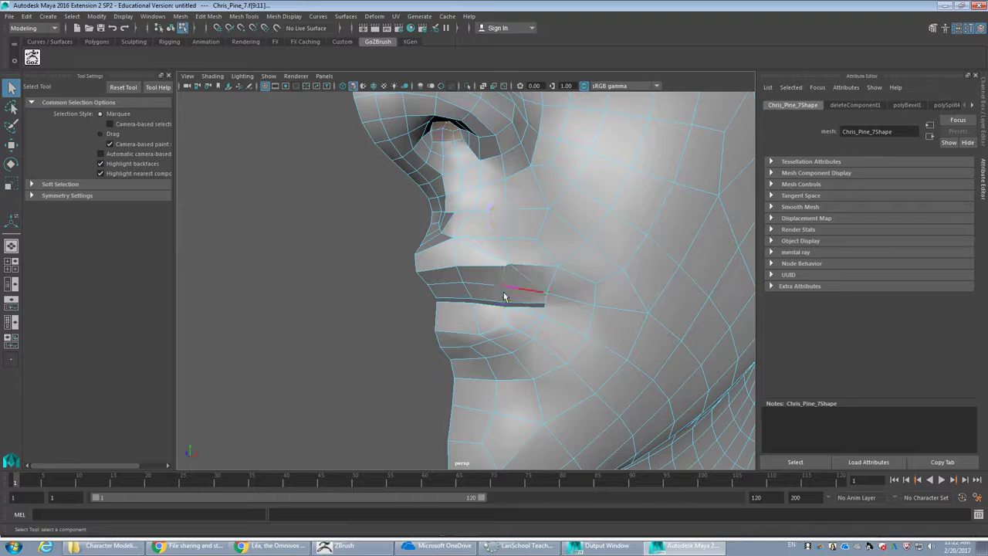
Cut a new edge line with Multi-Cut from above the upper lip down to the mouth opening
{"action": "left_click", "coordinate": [502, 231]}
{"action": "scroll", "coordinate": [515, 284], "scroll_direction": "up", "scroll_amount": 3}
{"action": "middle_click_drag", "start_coordinate": [507, 271], "coordinate": [492, 270], "text": "alt"}
{"action": "scroll", "coordinate": [506, 259], "scroll_direction": "down", "scroll_amount": 5}
{"action": "scroll", "coordinate": [503, 270], "scroll_direction": "up", "scroll_amount": 2}
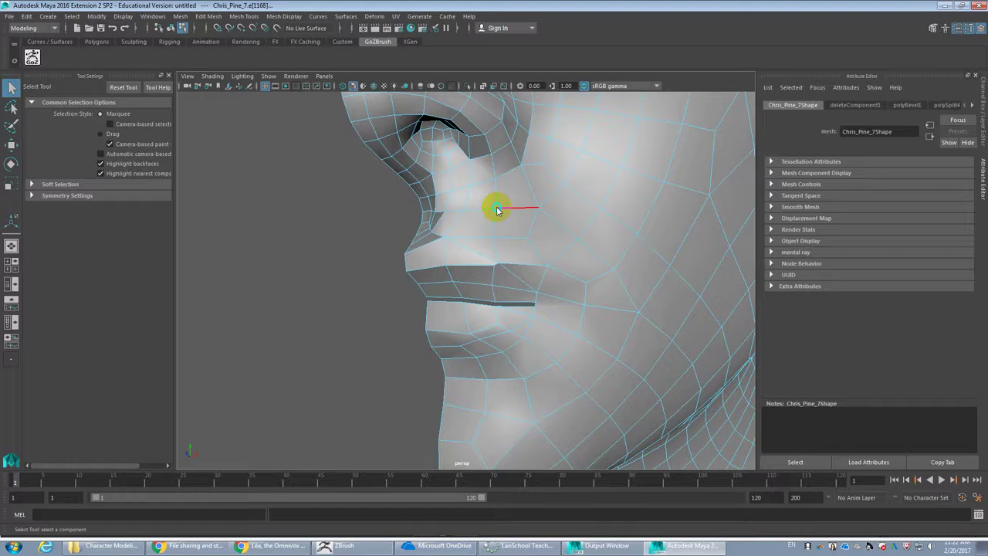
{"action": "right_click_drag", "start_coordinate": [452, 209], "coordinate": [470, 181], "text": "shift"}
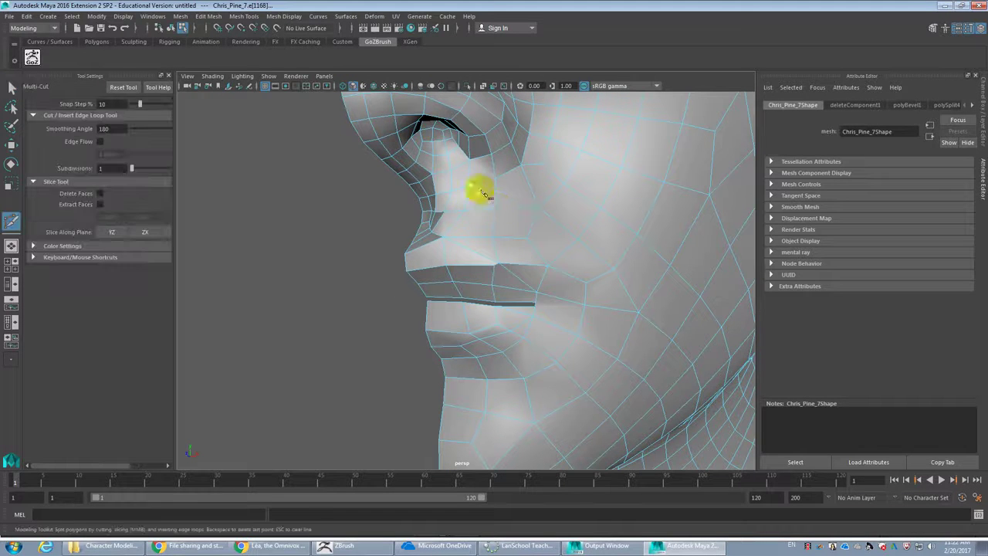
{"action": "left_click", "coordinate": [491, 238]}
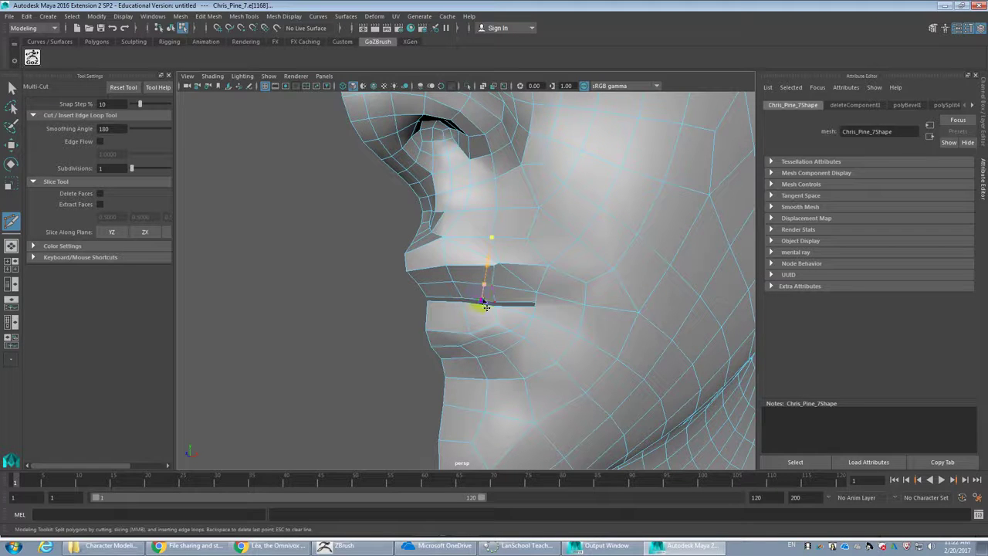
{"action": "key", "text": "w"}
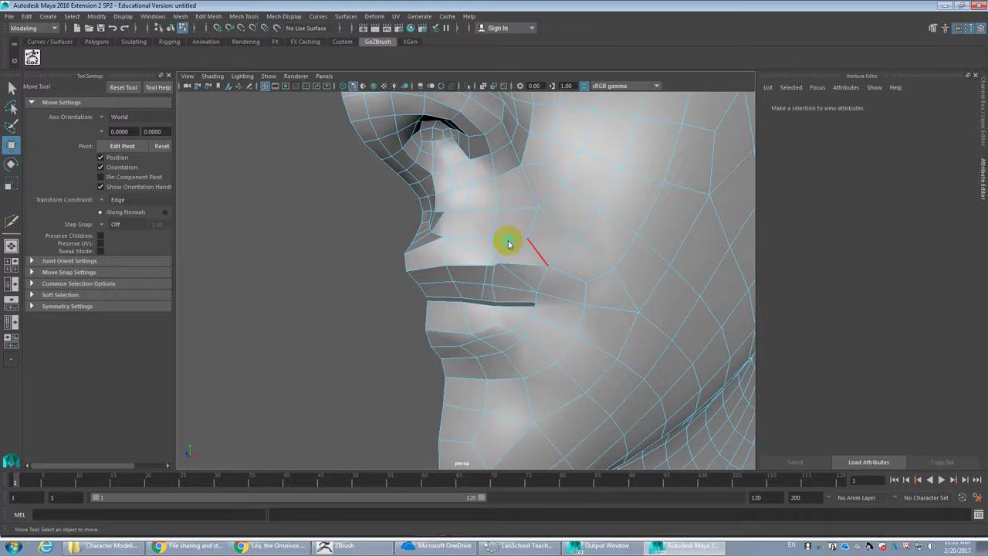
Cut a second edge line through the upper lip to the mouth opening, closer to the mouth corner
{"action": "key", "text": "y"}
{"action": "left_click", "coordinate": [528, 239]}
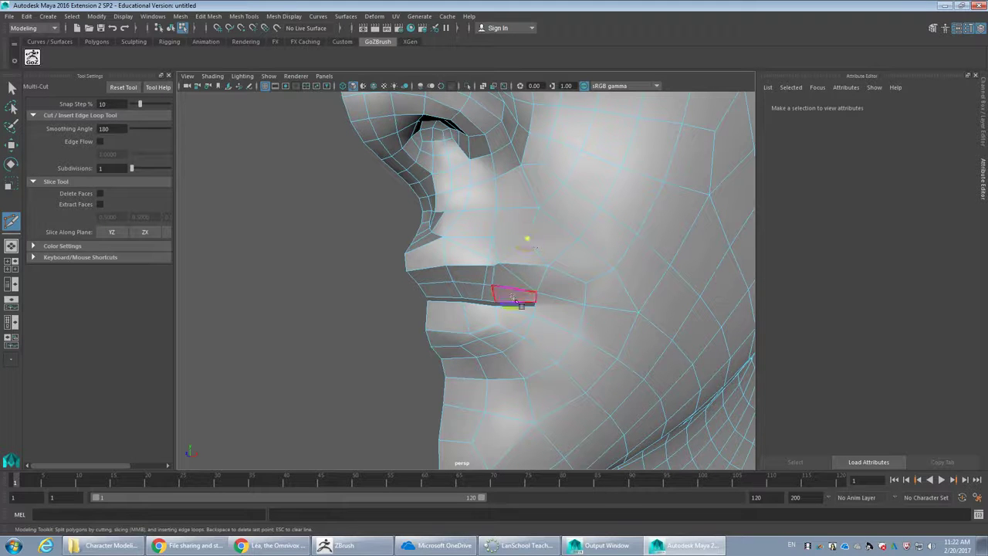
{"action": "right_click", "coordinate": [513, 302]}
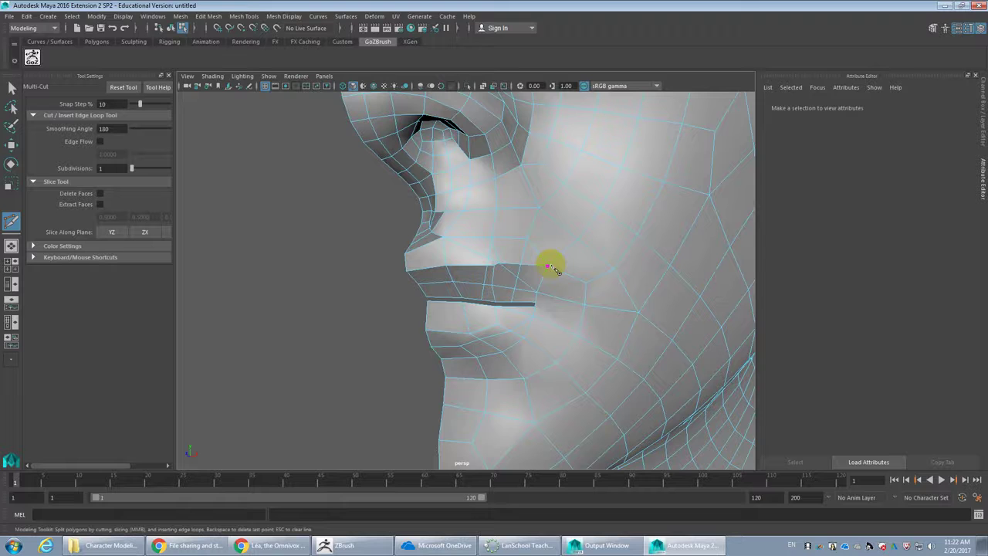
Delete the three surplus edges left between the two new cuts on the upper lip
{"action": "scroll", "coordinate": [511, 251], "scroll_direction": "up", "scroll_amount": 3}
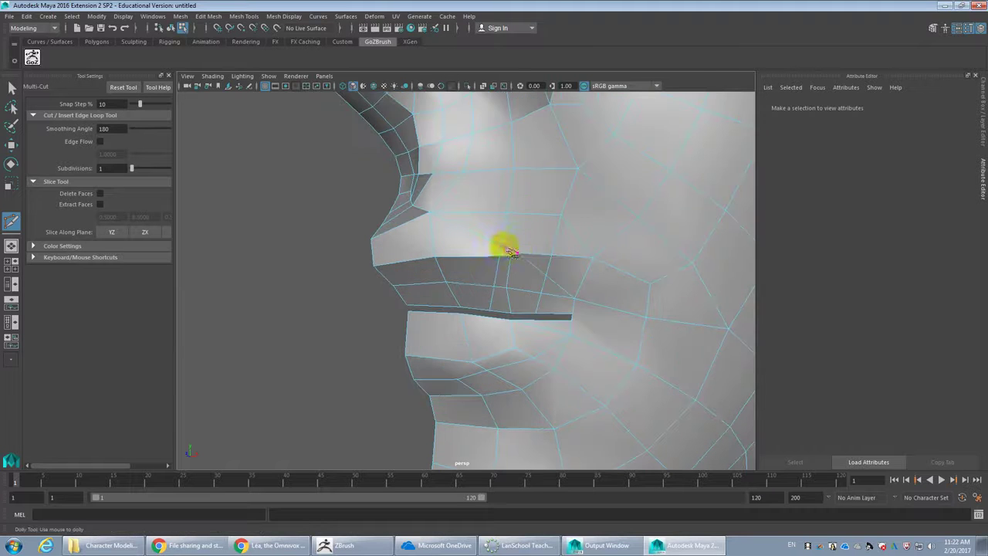
{"action": "key", "text": "w"}
{"action": "left_click", "coordinate": [511, 258]}
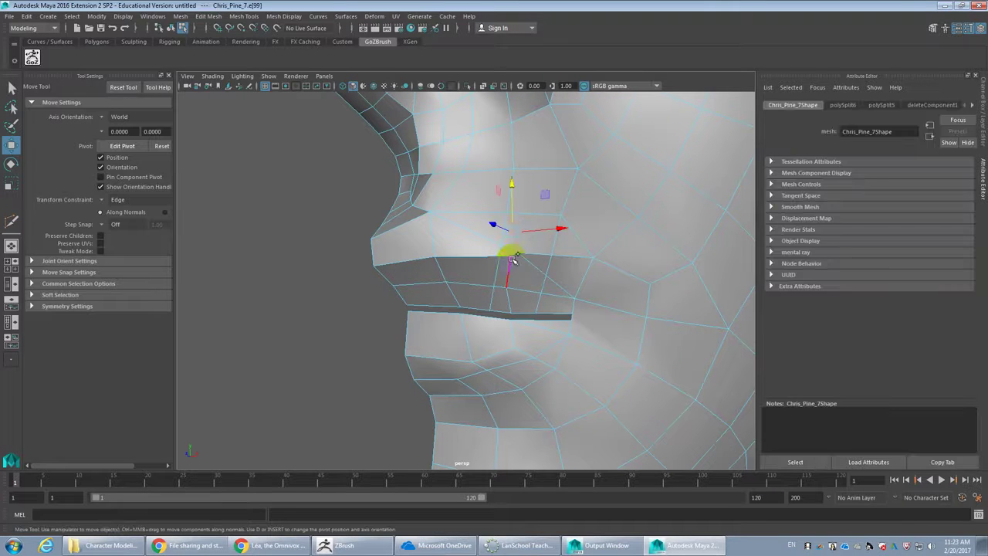
{"action": "key", "text": "Delete"}
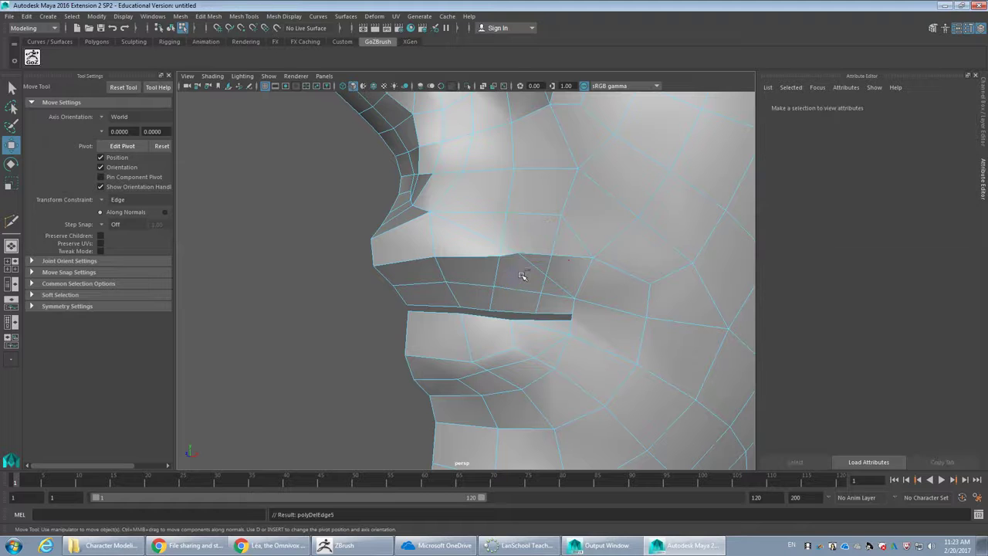
{"action": "left_click", "coordinate": [512, 257]}
{"action": "key", "text": "Delete"}
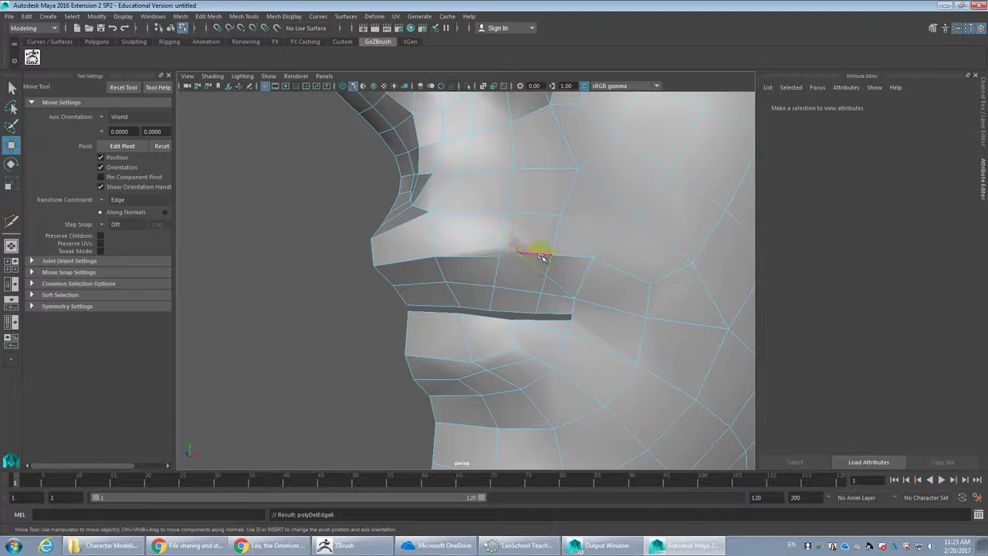
{"action": "left_click", "coordinate": [550, 258]}
{"action": "key", "text": "Delete"}
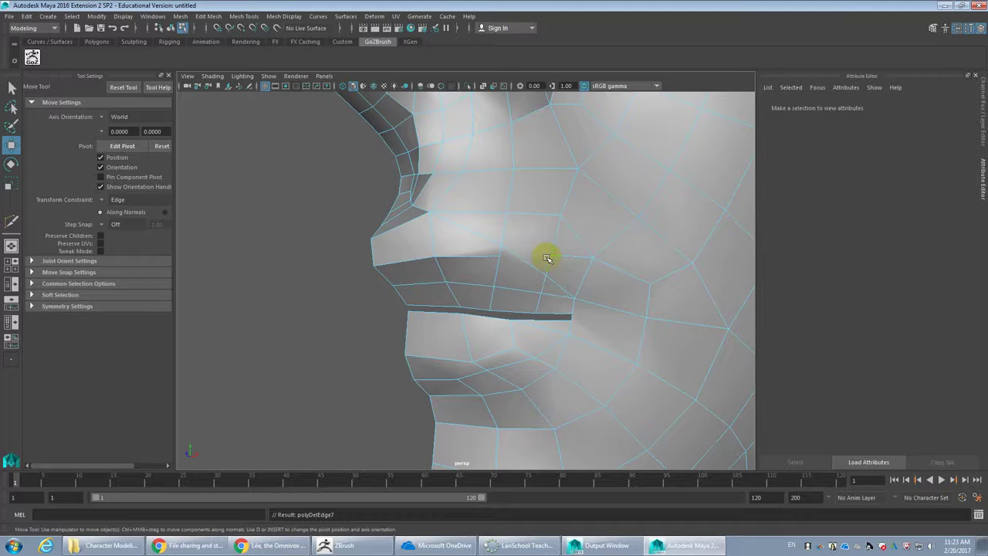
Cut an edge from the upper lip's outer border diagonally down to the mouth opening near the corner
{"action": "left_click_drag", "start_coordinate": [514, 283], "coordinate": [516, 273], "text": "alt"}
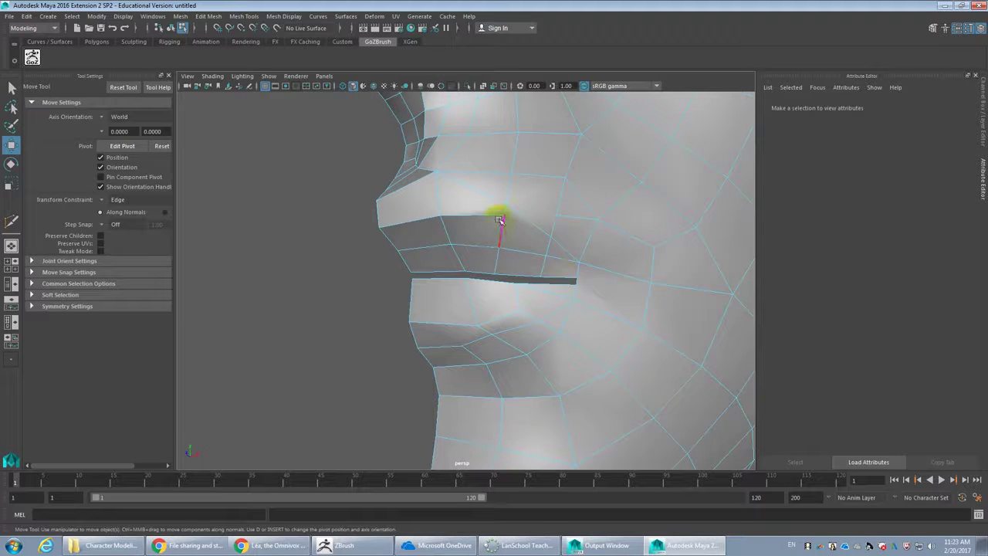
{"action": "key", "text": "ctrl+shift+x"}
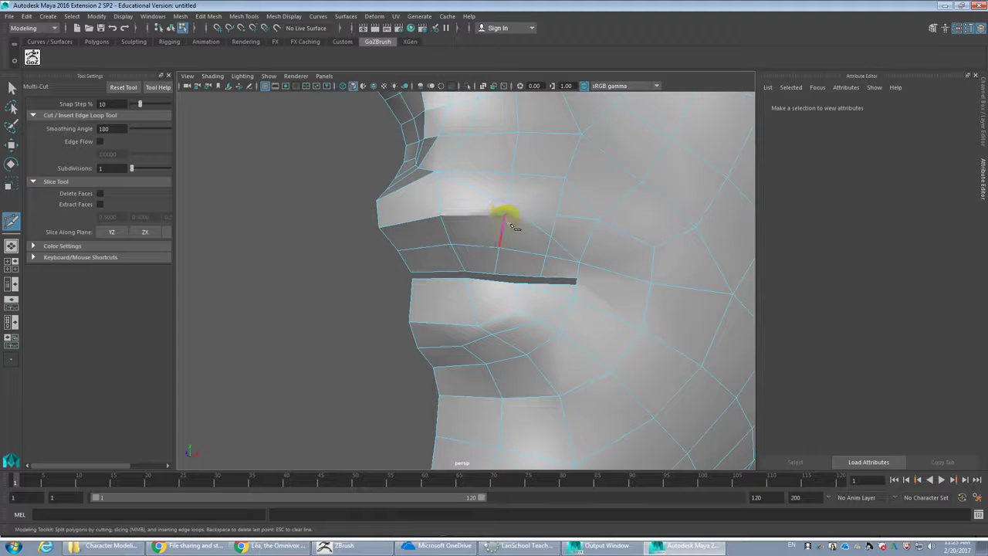
{"action": "left_click", "coordinate": [504, 215]}
{"action": "left_click", "coordinate": [568, 280]}
{"action": "key", "text": "Escape"}
Cut an edge from the lower lip up to the opening and delete the surplus edge below the mouth corner
{"action": "left_click", "coordinate": [538, 323]}
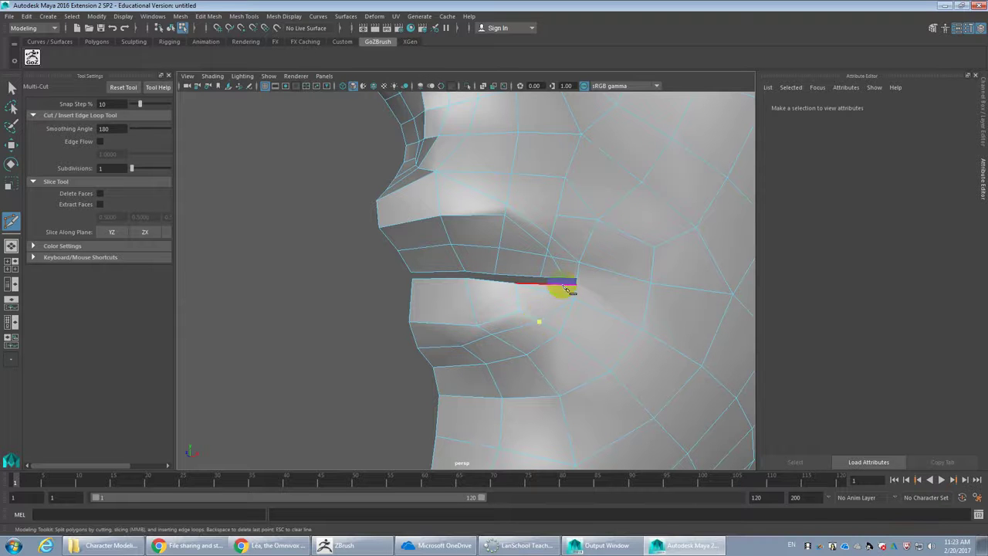
{"action": "key", "text": "w"}
{"action": "left_click", "coordinate": [562, 308]}
{"action": "key", "text": "ctrl+Delete"}
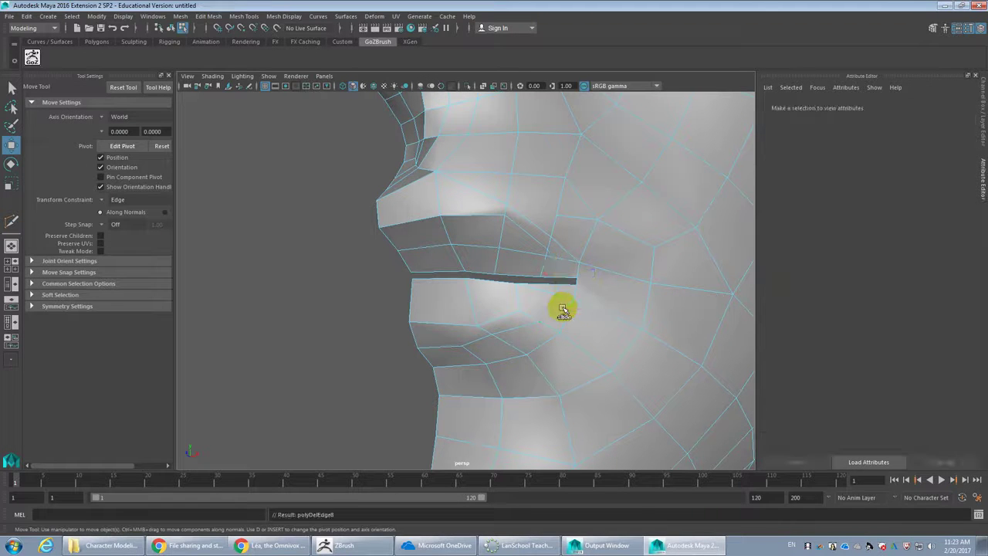
Delete the short edge on the upper lip leading to the mouth corner
{"action": "left_click", "coordinate": [552, 253]}
{"action": "key", "text": "ctrl+z"}
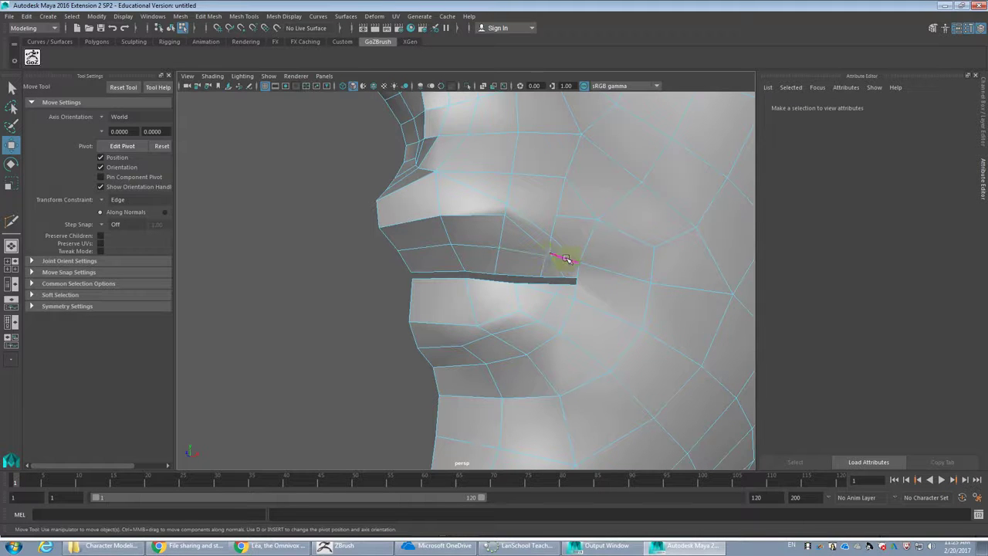
{"action": "left_click", "coordinate": [552, 253]}
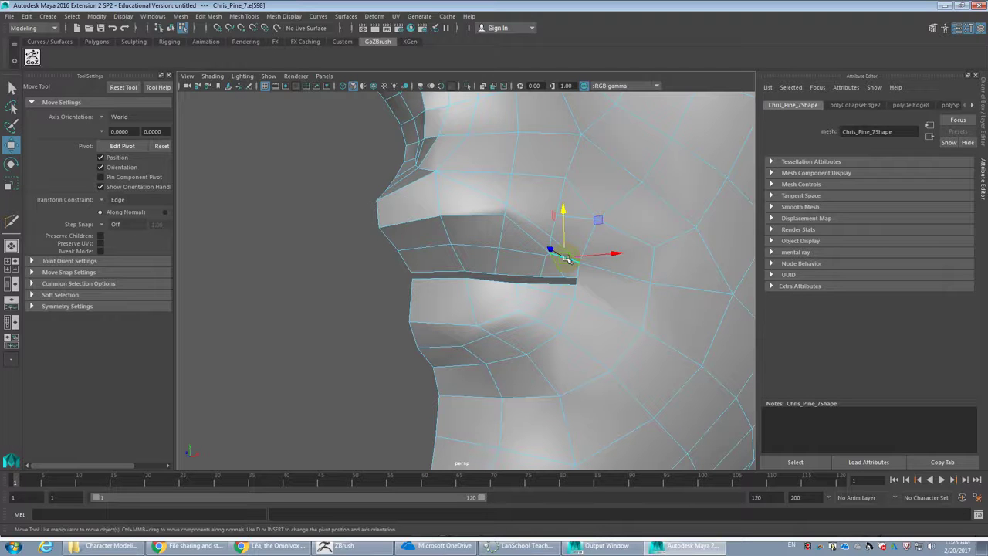
{"action": "key", "text": "Delete"}
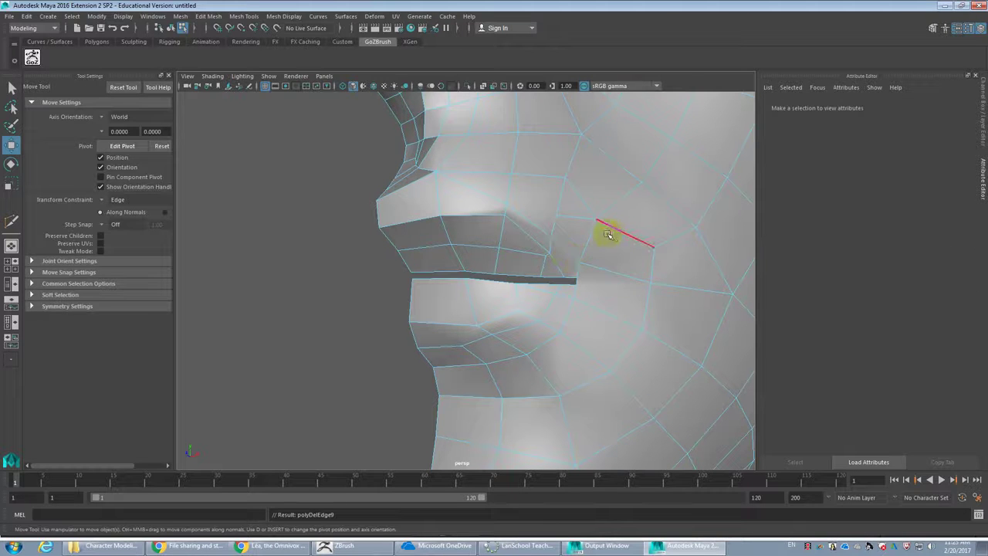
Reposition the upper lip vertices near the mouth corner to even out the curve of the lip edges
{"action": "left_click_drag", "start_coordinate": [607, 234], "coordinate": [569, 242], "text": "alt"}
{"action": "scroll", "coordinate": [569, 242], "scroll_direction": "down", "scroll_amount": 3}
{"action": "scroll", "coordinate": [573, 248], "scroll_direction": "up", "scroll_amount": 3}
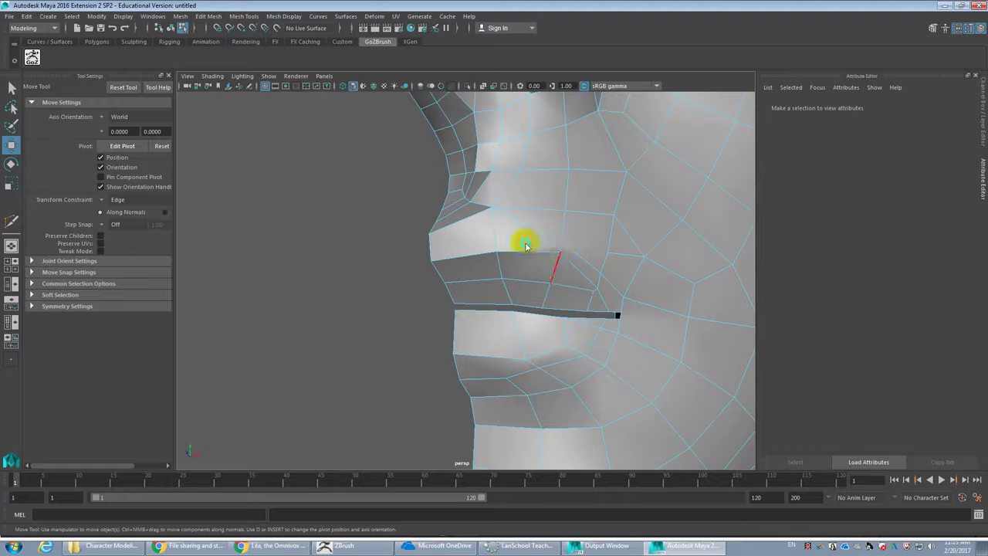
{"action": "key", "text": "F9"}
{"action": "left_click", "coordinate": [562, 253]}
{"action": "left_click_drag", "start_coordinate": [594, 217], "coordinate": [591, 226]}
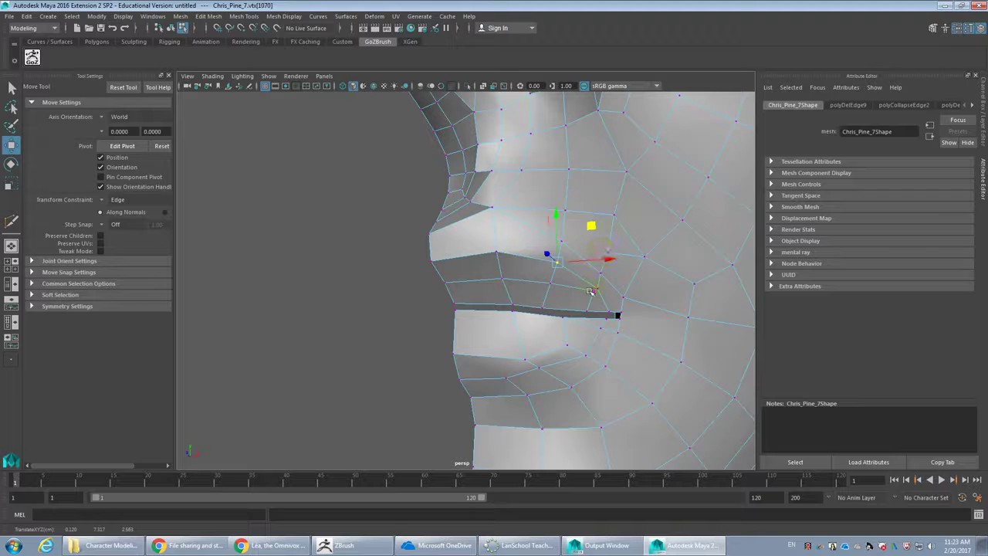
{"action": "left_click", "coordinate": [591, 292]}
{"action": "left_click_drag", "start_coordinate": [611, 267], "coordinate": [612, 265]}
{"action": "left_click", "coordinate": [583, 314]}
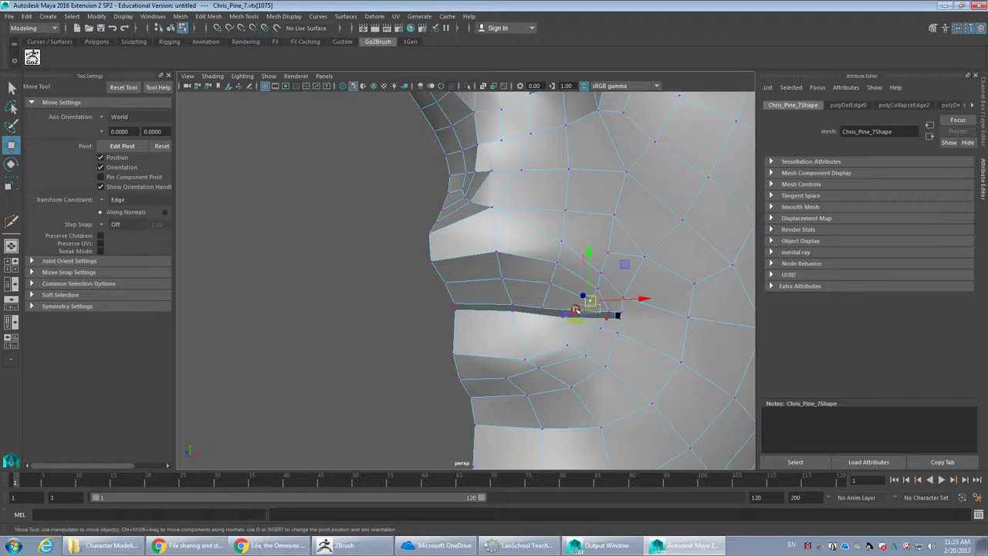
{"action": "left_click_drag", "start_coordinate": [632, 312], "coordinate": [602, 320]}
{"action": "left_click", "coordinate": [566, 319]}
{"action": "key", "text": "ctrl+z"}
Cut an edge from the lower side of the mouth opening into the area just below the mouth corner
{"action": "key", "text": "y"}
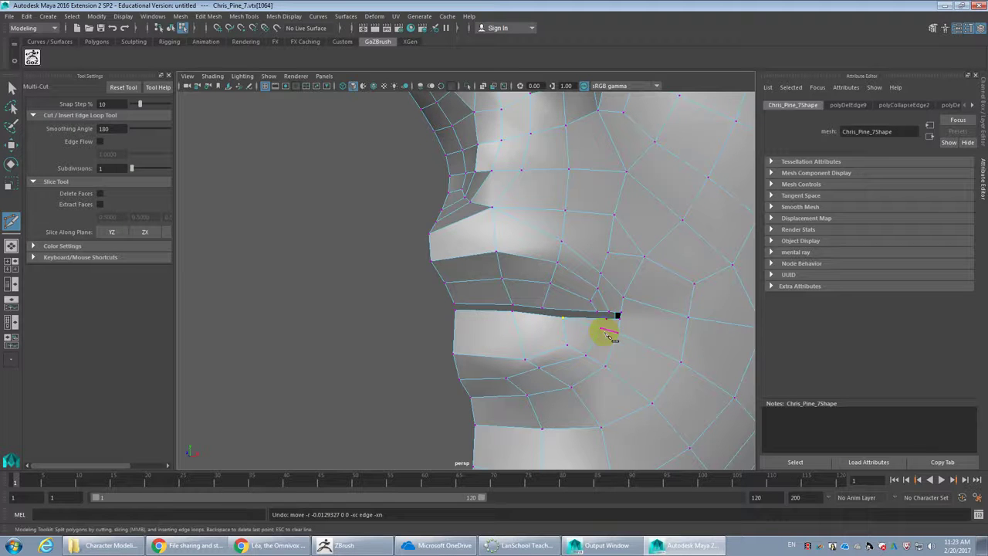
{"action": "left_click", "coordinate": [595, 319]}
{"action": "left_click", "coordinate": [611, 351]}
{"action": "key", "text": "w"}
Merge the selected vertices at the lower lip near the mouth corner with a distance threshold of 0.01
{"action": "mouse_move", "coordinate": [593, 336]}
{"action": "right_mouse_down", "text": "alt"}
{"action": "mouse_move", "coordinate": [616, 340]}
{"action": "mouse_move", "coordinate": [594, 334]}
{"action": "right_mouse_up", "text": "alt"}
{"action": "left_click_drag", "start_coordinate": [594, 334], "coordinate": [456, 260], "text": "alt"}
{"action": "left_click", "coordinate": [447, 262]}
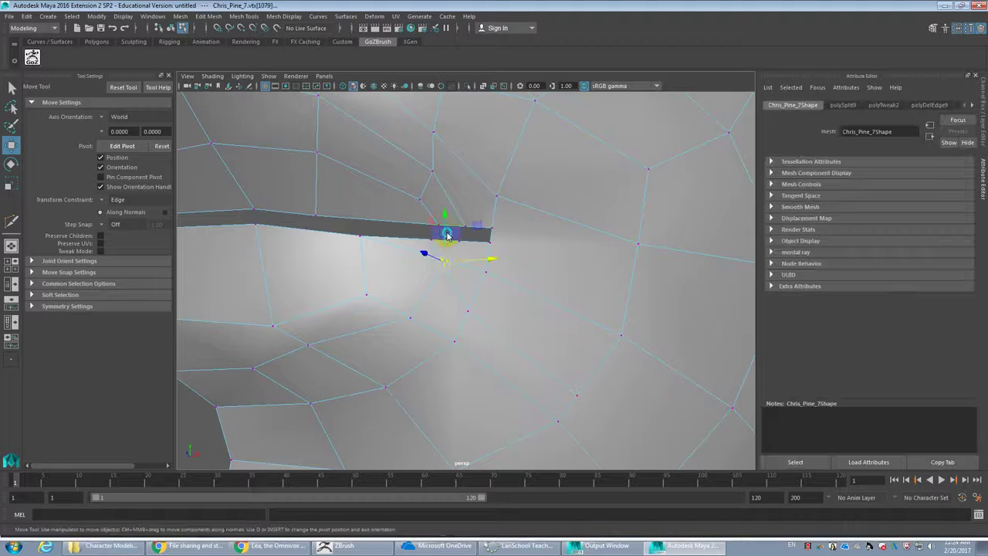
{"action": "mouse_move", "coordinate": [475, 226]}
{"action": "right_mouse_down", "text": "shift"}
{"action": "mouse_move", "coordinate": [485, 231]}
{"action": "mouse_move", "coordinate": [448, 249]}
{"action": "mouse_move", "coordinate": [466, 289]}
{"action": "mouse_move", "coordinate": [461, 281]}
{"action": "right_mouse_up", "text": "shift"}
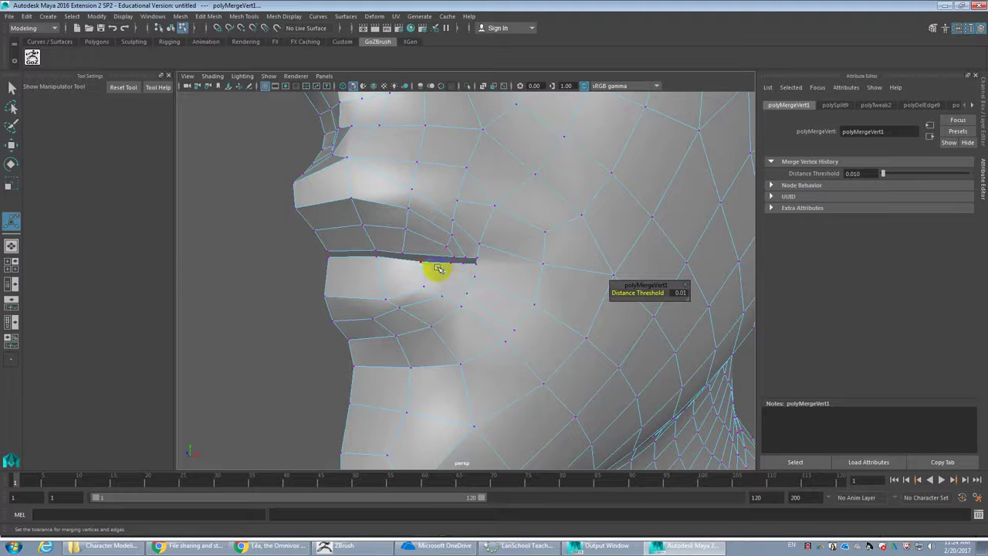
Cut an edge from the lower lip towards the mouth corner and delete the diagonal edge beside it
{"action": "left_click_drag", "start_coordinate": [438, 269], "coordinate": [442, 247]}
{"action": "key", "text": "y"}
{"action": "left_click", "coordinate": [424, 287]}
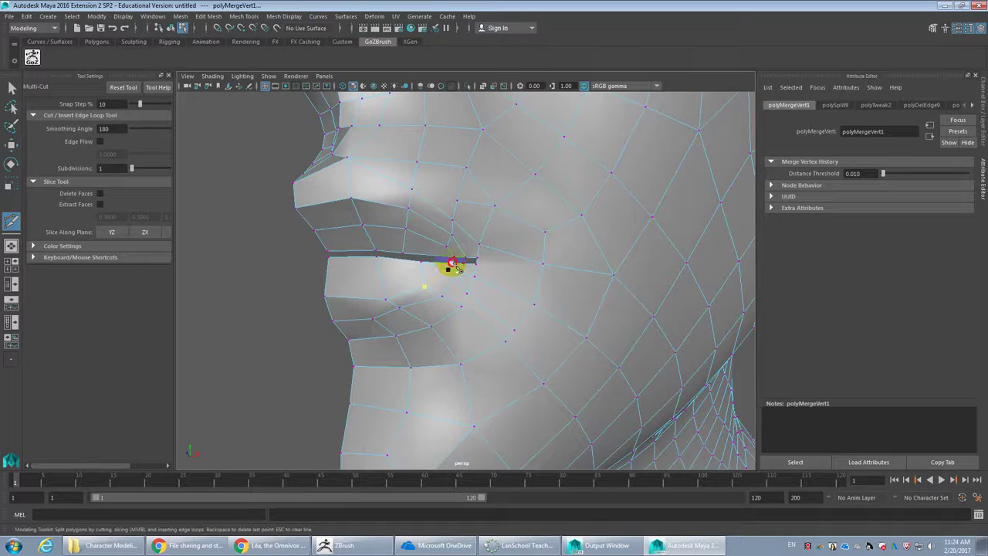
{"action": "scroll", "coordinate": [444, 268], "scroll_direction": "up", "scroll_amount": 5}
{"action": "key", "text": "w"}
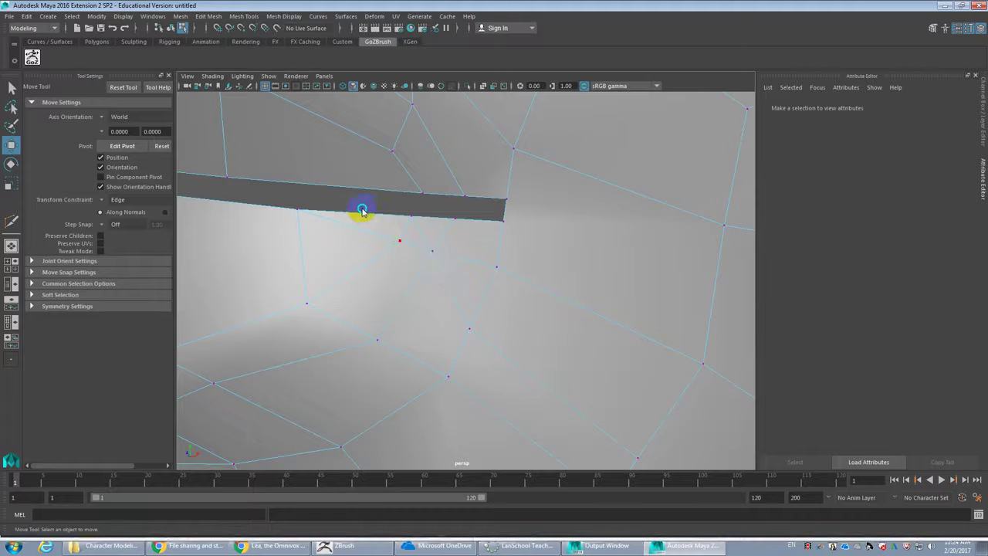
{"action": "left_click", "coordinate": [386, 230]}
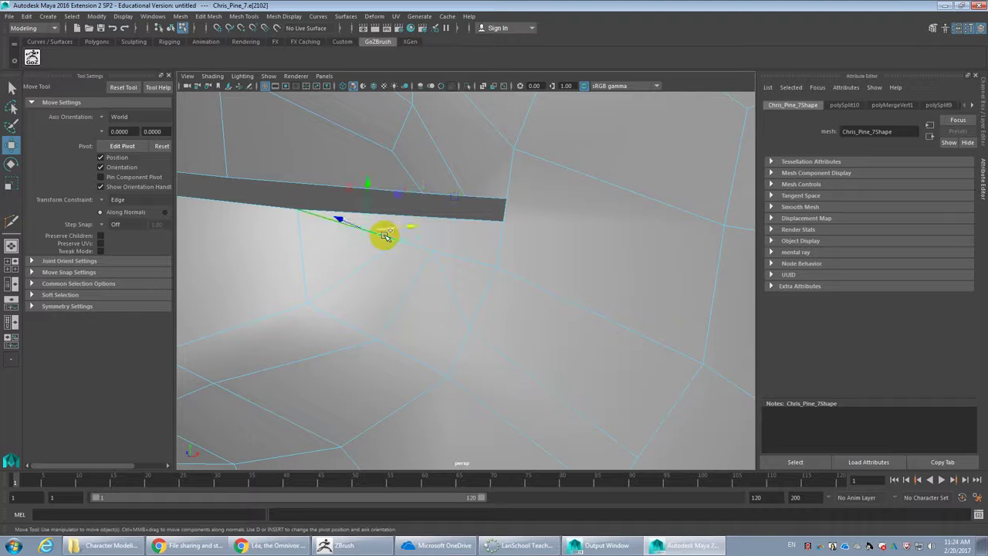
{"action": "key", "text": "ctrl+Delete"}
{"action": "scroll", "coordinate": [382, 295], "scroll_direction": "down", "scroll_amount": 5}
{"action": "left_click_drag", "start_coordinate": [391, 306], "coordinate": [380, 295], "text": "alt"}
{"action": "scroll", "coordinate": [393, 288], "scroll_direction": "up", "scroll_amount": 3}
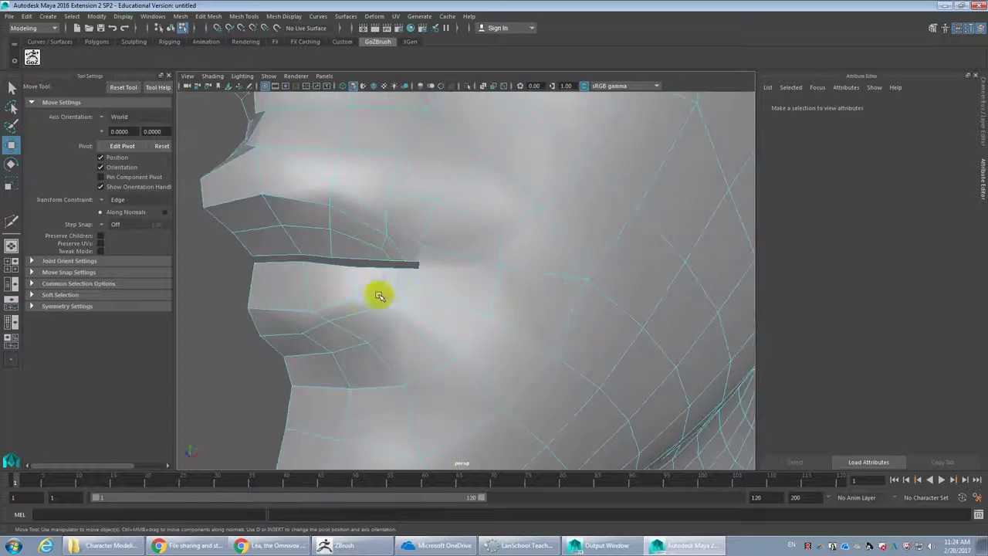
Select and delete the surplus edge just below the mouth corner
{"action": "left_click", "coordinate": [411, 292]}
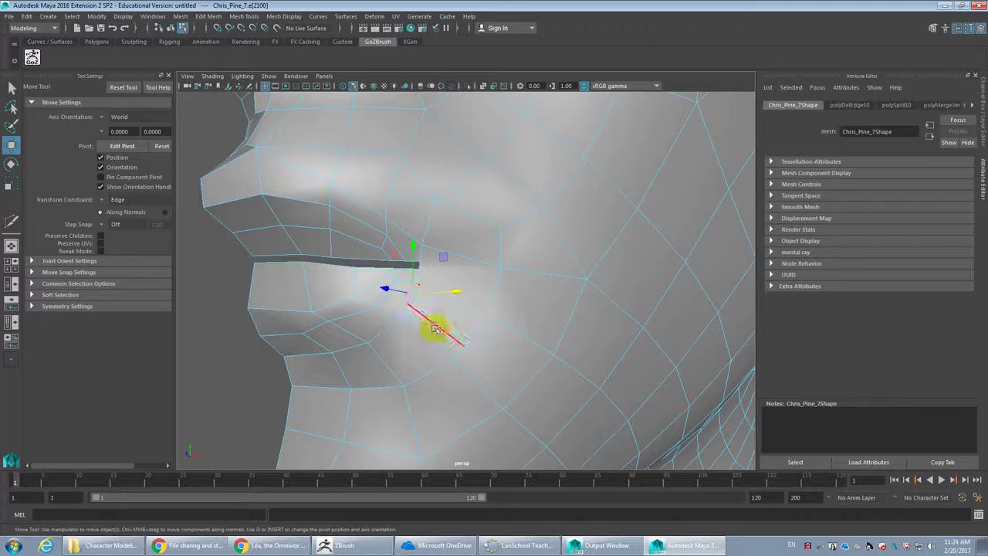
{"action": "left_click", "coordinate": [419, 295], "text": "shift"}
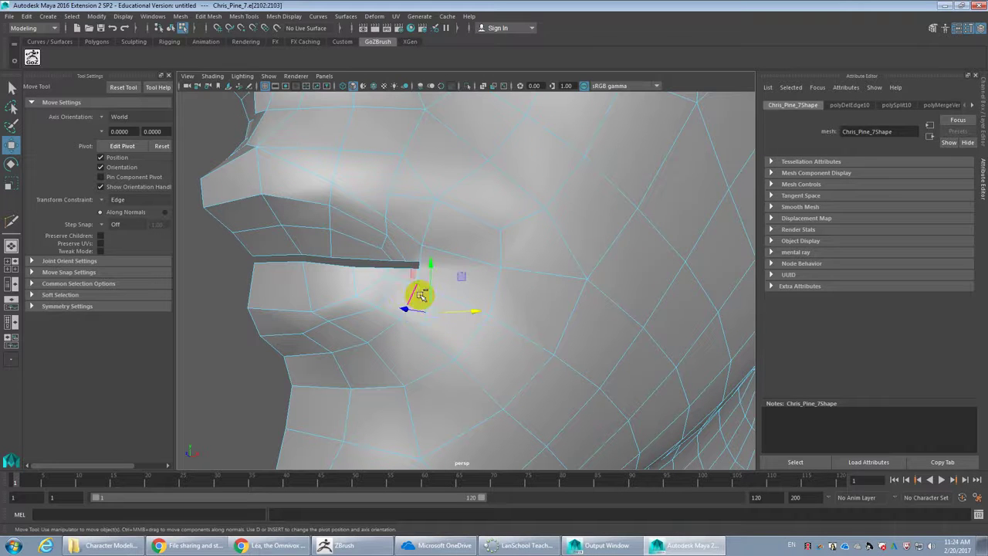
{"action": "left_click", "coordinate": [420, 295]}
{"action": "scroll", "coordinate": [433, 309], "scroll_direction": "down", "scroll_amount": 5}
{"action": "scroll", "coordinate": [496, 289], "scroll_direction": "up", "scroll_amount": 5}
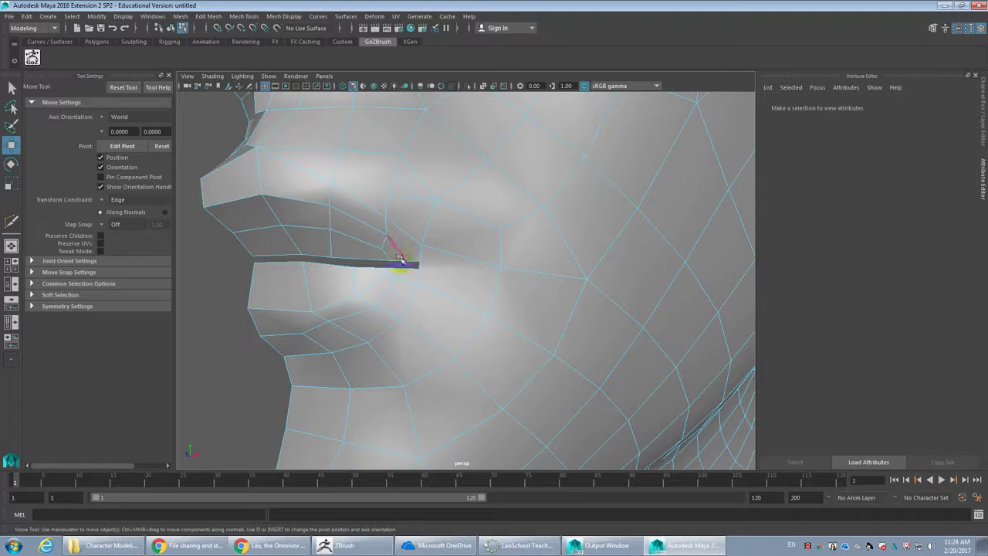
{"action": "left_click", "coordinate": [423, 265]}
{"action": "key", "text": "ctrl+z"}
Select and delete the surplus edge at the mouth corner
{"action": "left_click_drag", "start_coordinate": [450, 263], "coordinate": [417, 245]}
{"action": "scroll", "coordinate": [432, 249], "scroll_direction": "up", "scroll_amount": 3}
{"action": "scroll", "coordinate": [433, 250], "scroll_direction": "down", "scroll_amount": 3}
{"action": "scroll", "coordinate": [417, 246], "scroll_direction": "down", "scroll_amount": 3}
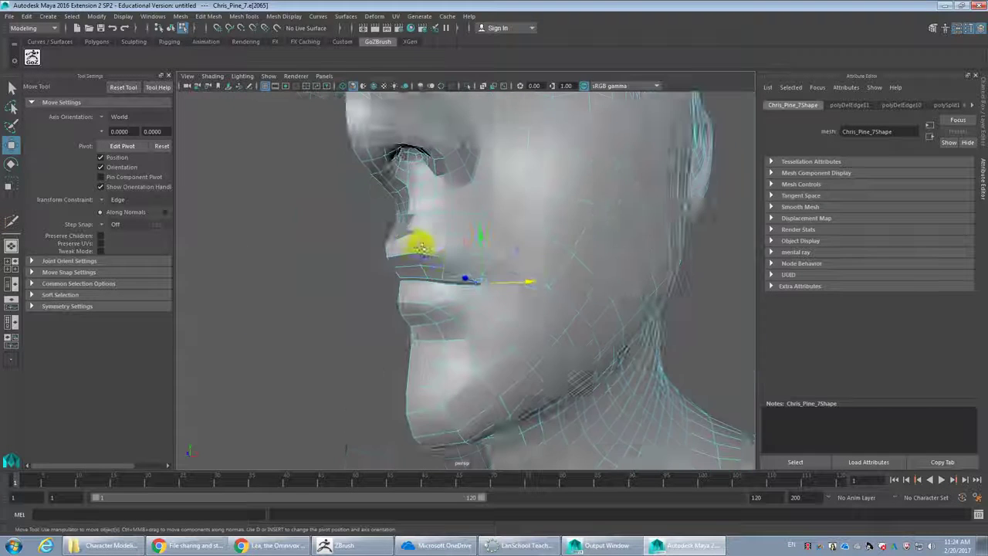
{"action": "scroll", "coordinate": [417, 245], "scroll_direction": "down", "scroll_amount": 4}
Select the edge loops around the lips and mouth corner to examine how they flow across the cheek and chin
{"action": "left_click", "coordinate": [398, 240]}
{"action": "left_click", "coordinate": [409, 246]}
{"action": "left_click_drag", "start_coordinate": [393, 231], "coordinate": [411, 265], "text": "alt"}
{"action": "left_click", "coordinate": [395, 276]}
{"action": "left_click", "coordinate": [405, 257]}
{"action": "left_click", "coordinate": [410, 251]}
{"action": "double_click", "coordinate": [413, 266]}
{"action": "scroll", "coordinate": [405, 285], "scroll_direction": "up", "scroll_amount": 3}
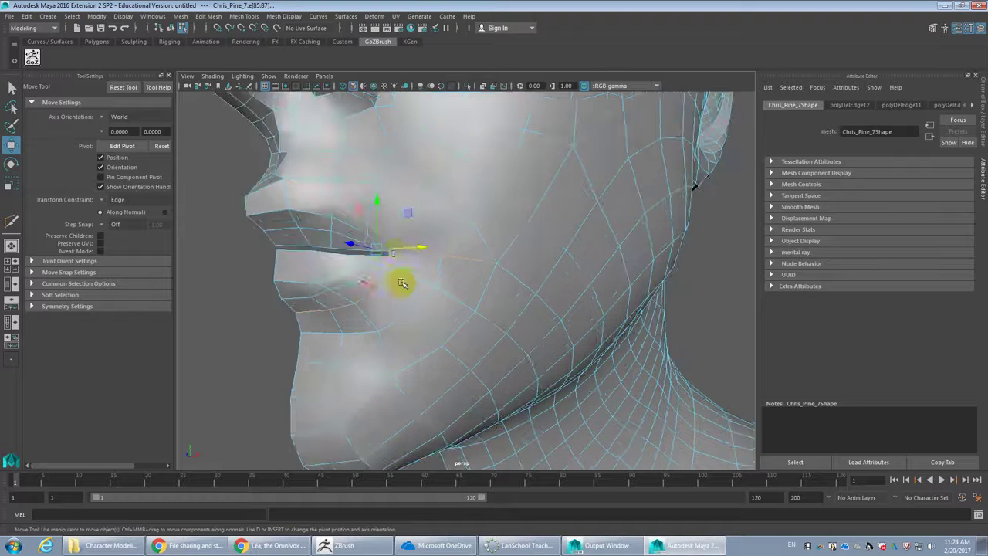
{"action": "middle_click_drag", "start_coordinate": [395, 258], "coordinate": [436, 257], "text": "alt"}
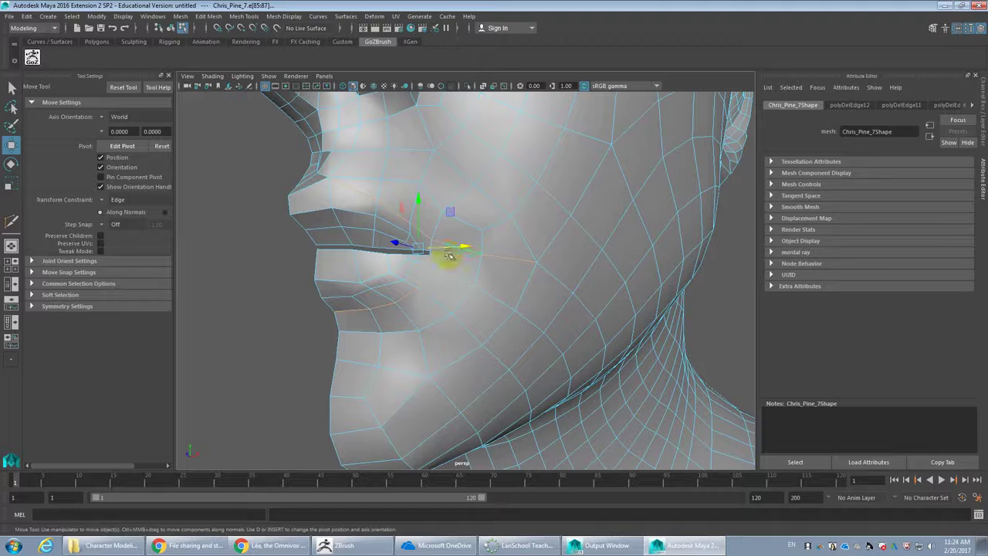
{"action": "left_click", "coordinate": [474, 260]}
{"action": "scroll", "coordinate": [456, 257], "scroll_direction": "up", "scroll_amount": 2}
{"action": "scroll", "coordinate": [434, 250], "scroll_direction": "down", "scroll_amount": 2}
{"action": "scroll", "coordinate": [432, 254], "scroll_direction": "up", "scroll_amount": 2}
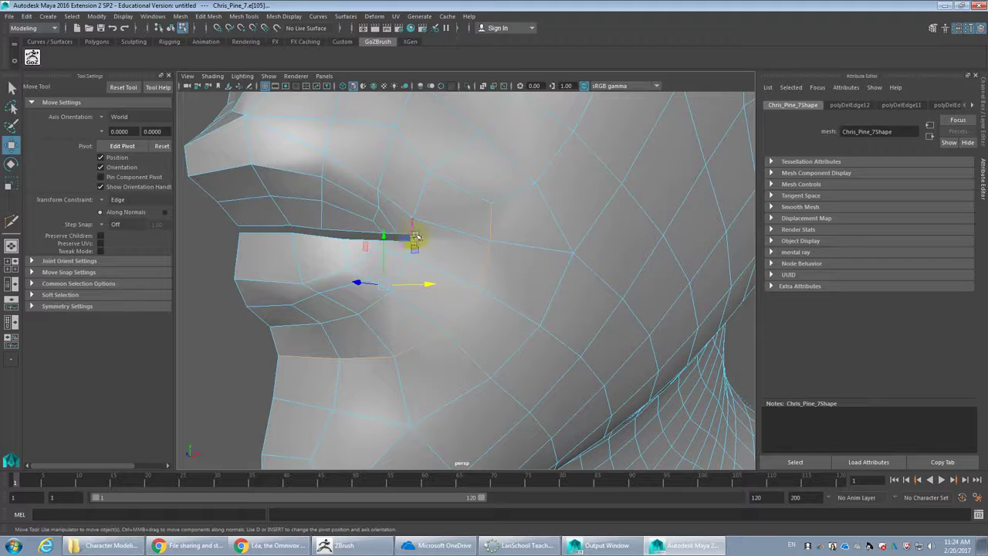
Cut an edge with Multi-Cut from the mouth corner outward to the cheek vertex slightly above it
{"action": "key", "text": "ctrl+shift+x"}
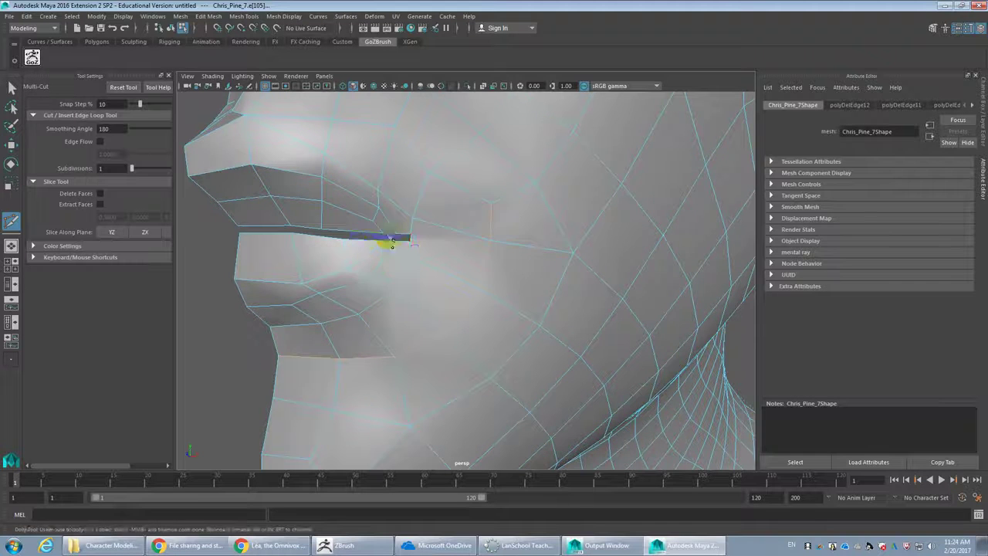
{"action": "scroll", "coordinate": [570, 249], "scroll_direction": "down", "scroll_amount": 2}
{"action": "scroll", "coordinate": [570, 250], "scroll_direction": "down", "scroll_amount": 3}
{"action": "left_click_drag", "start_coordinate": [570, 249], "coordinate": [596, 260], "text": "alt"}
{"action": "scroll", "coordinate": [587, 259], "scroll_direction": "up", "scroll_amount": 3}
{"action": "middle_click_drag", "start_coordinate": [598, 238], "coordinate": [608, 257], "text": "alt"}
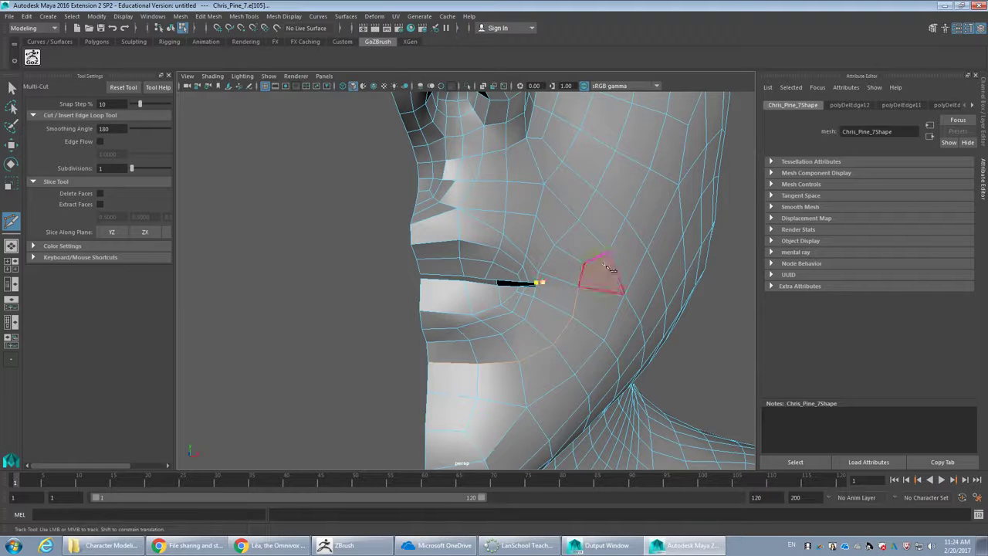
{"action": "right_click", "coordinate": [608, 252]}
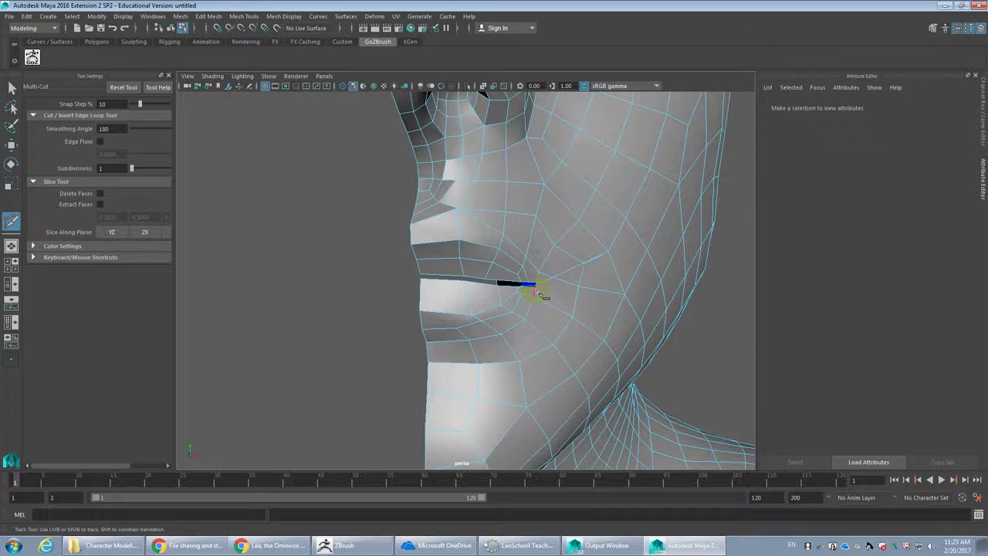
Delete the old edge running from the mouth corner into the cheek just below the new cut
{"action": "left_click", "coordinate": [540, 292]}
{"action": "key", "text": "w"}
{"action": "left_click", "coordinate": [588, 288]}
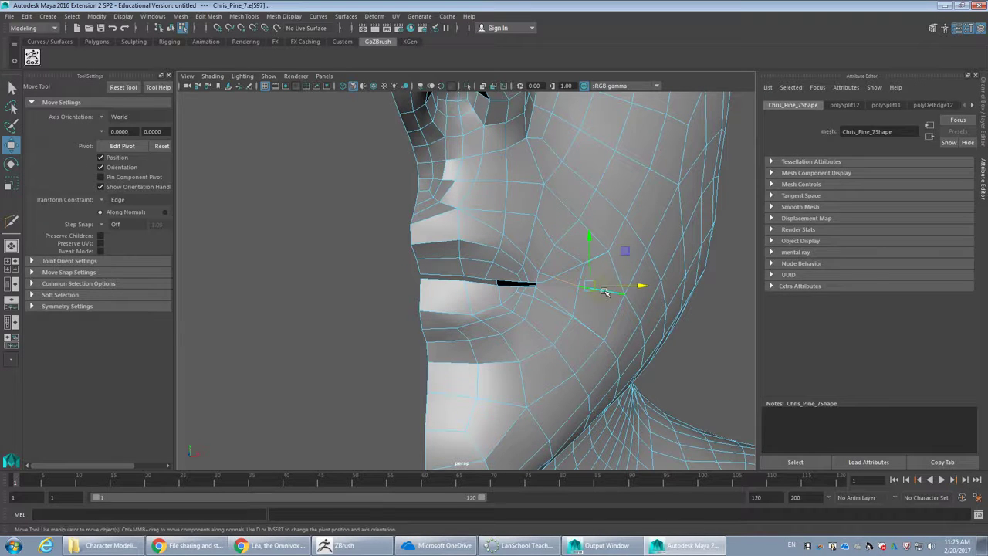
{"action": "key", "text": "ctrl+Delete"}
Collapse the tiny edge on the cheek beyond the mouth corner to merge the doubled edges there
{"action": "scroll", "coordinate": [612, 270], "scroll_direction": "up", "scroll_amount": 3}
{"action": "middle_click_drag", "start_coordinate": [633, 279], "coordinate": [546, 291], "text": "alt"}
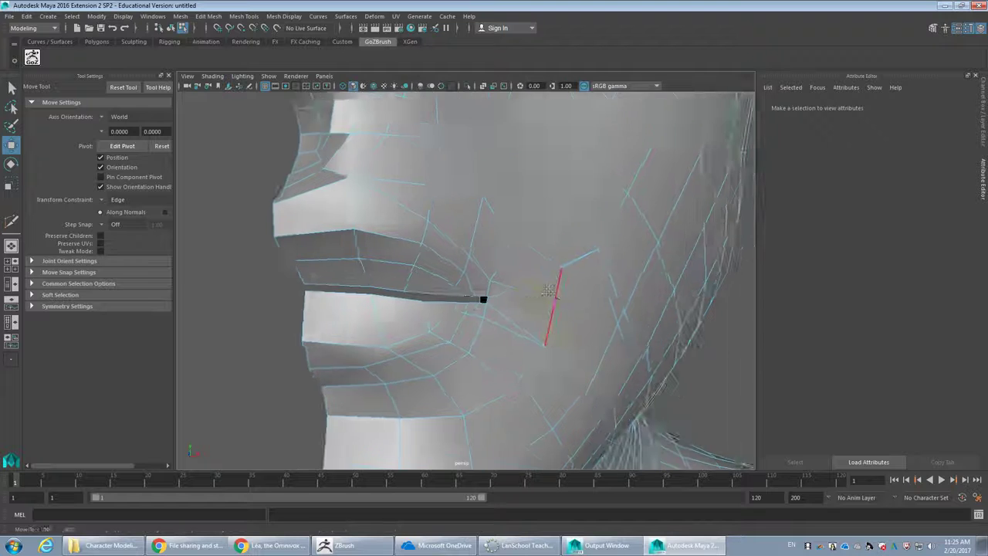
{"action": "scroll", "coordinate": [545, 292], "scroll_direction": "up", "scroll_amount": 3}
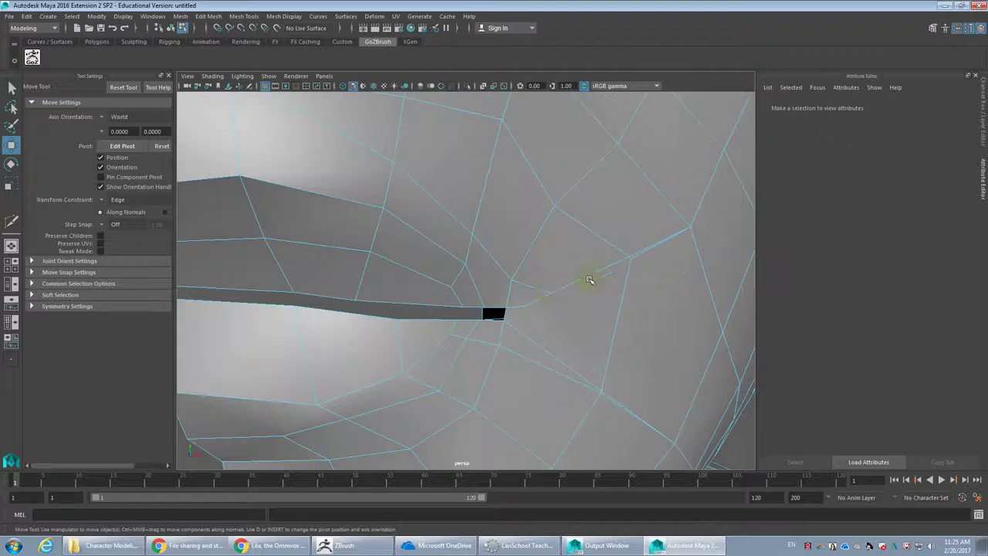
{"action": "left_click", "coordinate": [631, 257]}
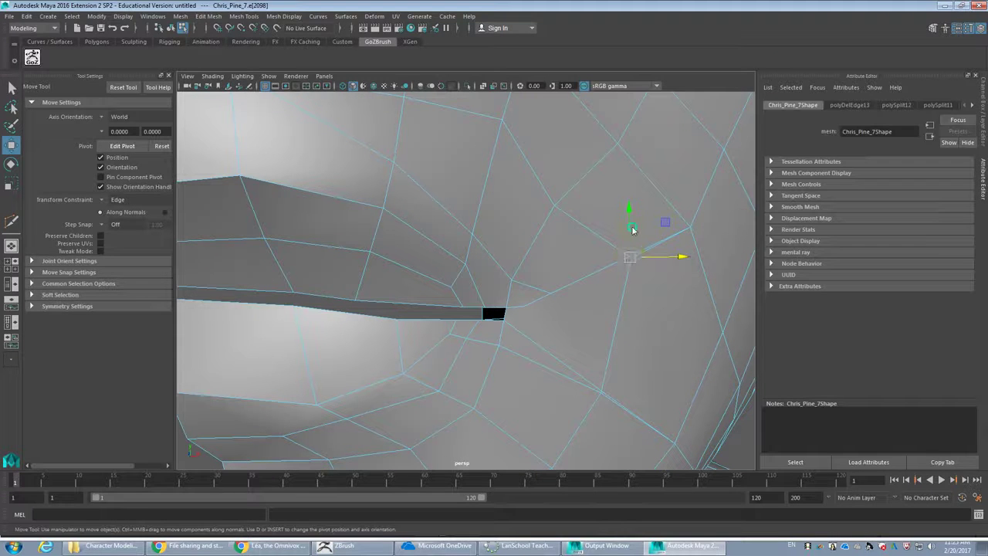
{"action": "key", "text": "g"}
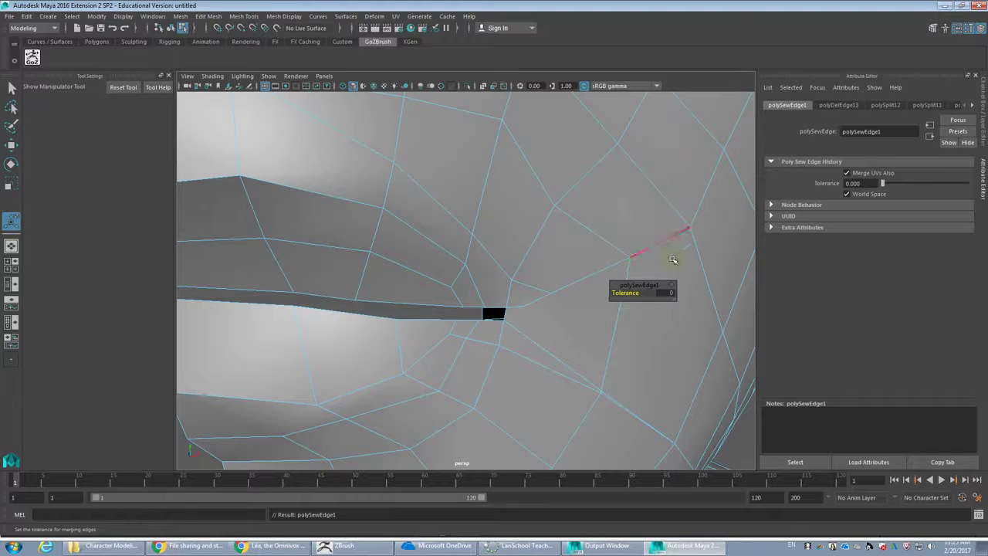
{"action": "scroll", "coordinate": [641, 265], "scroll_direction": "down", "scroll_amount": 4}
{"action": "left_click", "coordinate": [720, 349]}
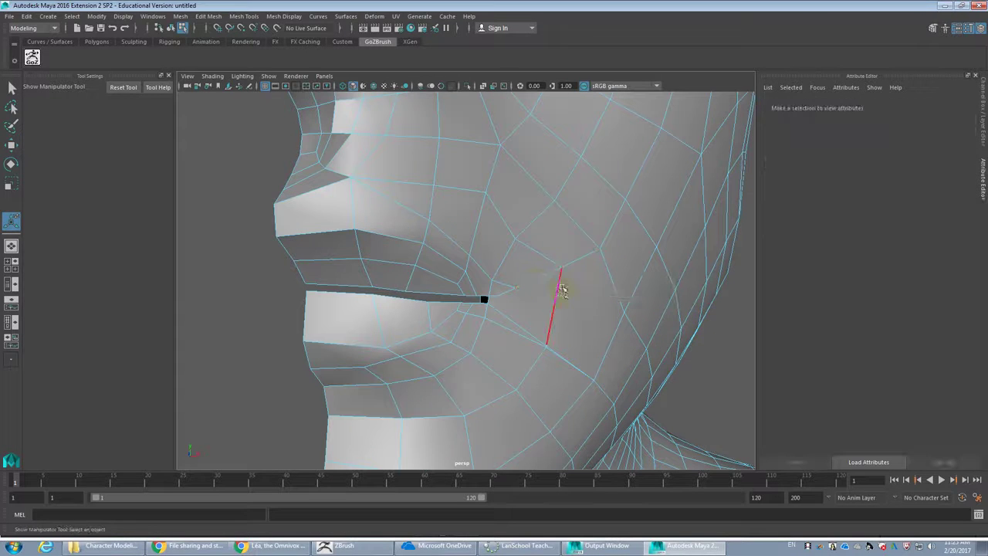
Cut an edge from the cheek across the area above the upper lip towards the nose and delete the old edge below it
{"action": "left_click", "coordinate": [563, 293]}
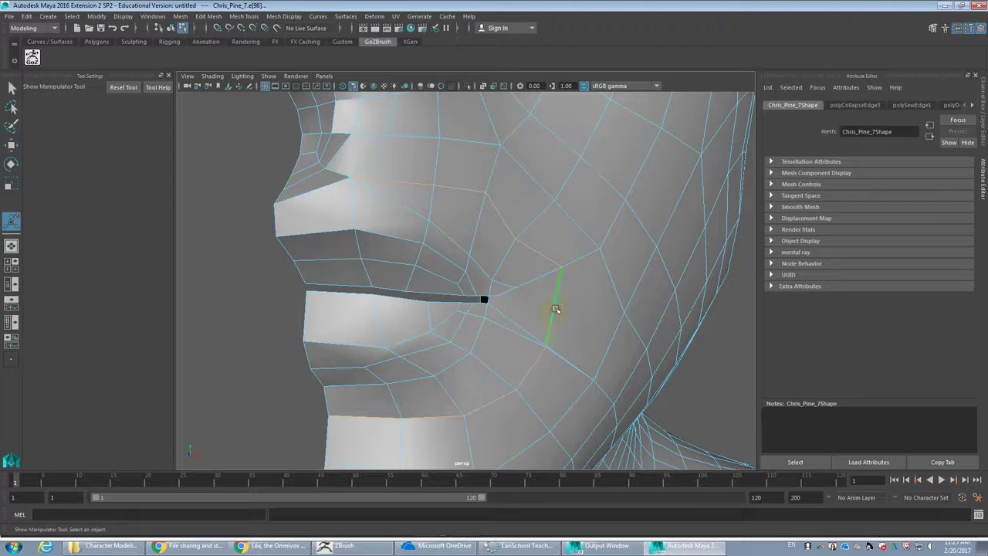
{"action": "left_click_drag", "start_coordinate": [380, 167], "coordinate": [489, 260], "text": "alt"}
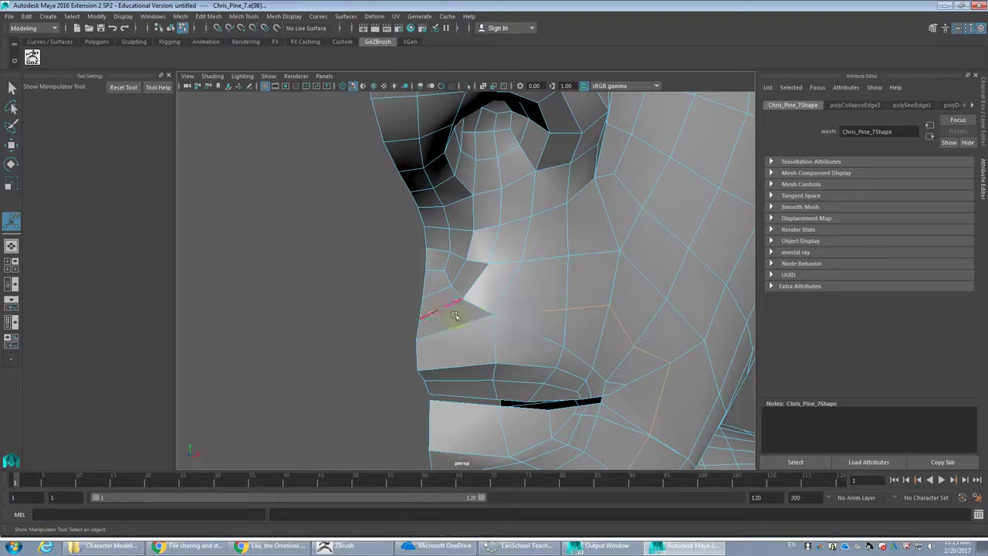
{"action": "right_click_drag", "start_coordinate": [529, 303], "coordinate": [595, 305], "text": "shift"}
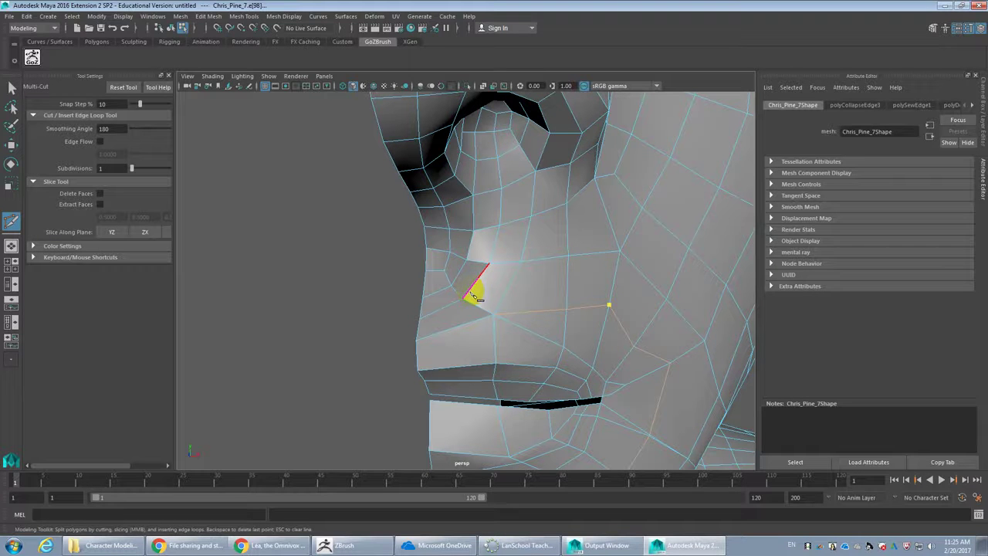
{"action": "left_click", "coordinate": [506, 289]}
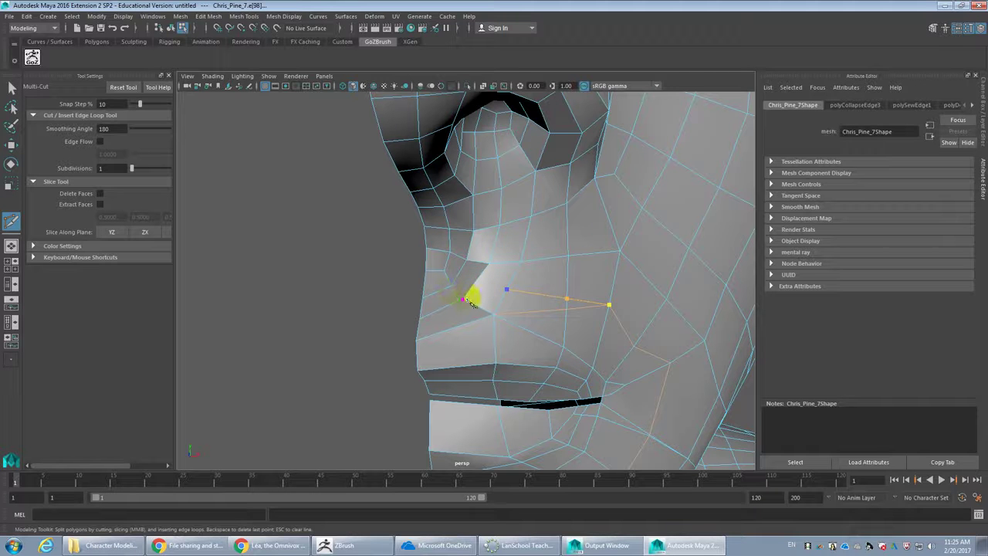
{"action": "key", "text": "w"}
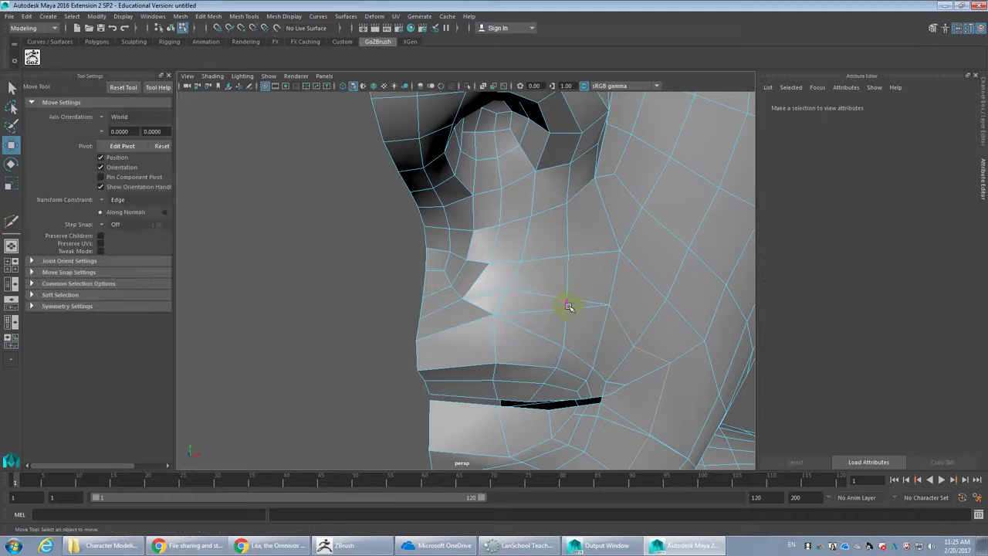
{"action": "left_click", "coordinate": [553, 312]}
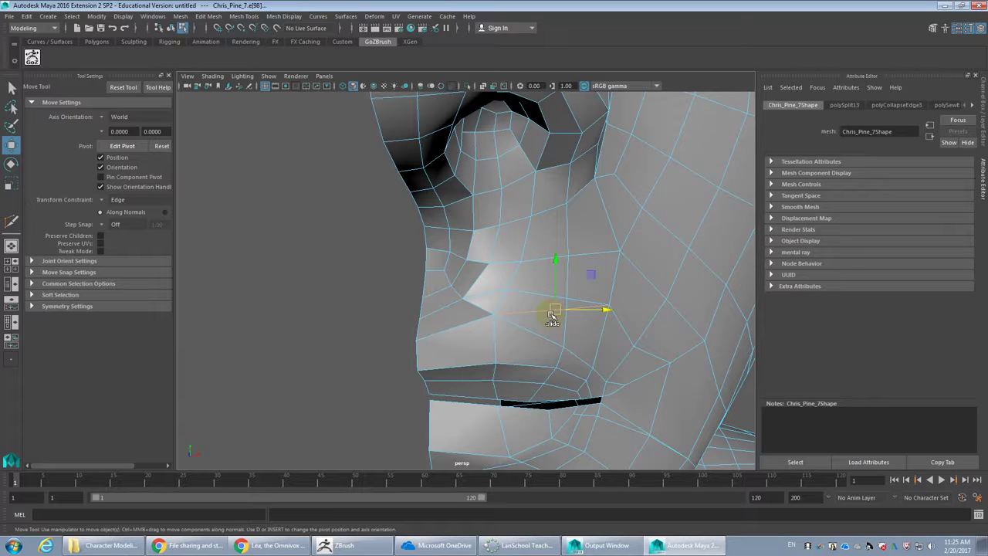
{"action": "key", "text": "Delete"}
Cut an edge from the mouth opening up through the upper lip to the vertex below the nose and delete the short edge beside it
{"action": "mouse_move", "coordinate": [491, 313]}
{"action": "left_mouse_down"}
{"action": "mouse_move", "coordinate": [469, 309]}
{"action": "mouse_move", "coordinate": [499, 302]}
{"action": "mouse_move", "coordinate": [481, 309]}
{"action": "mouse_move", "coordinate": [478, 296]}
{"action": "mouse_move", "coordinate": [496, 294]}
{"action": "mouse_move", "coordinate": [487, 316]}
{"action": "left_mouse_up"}
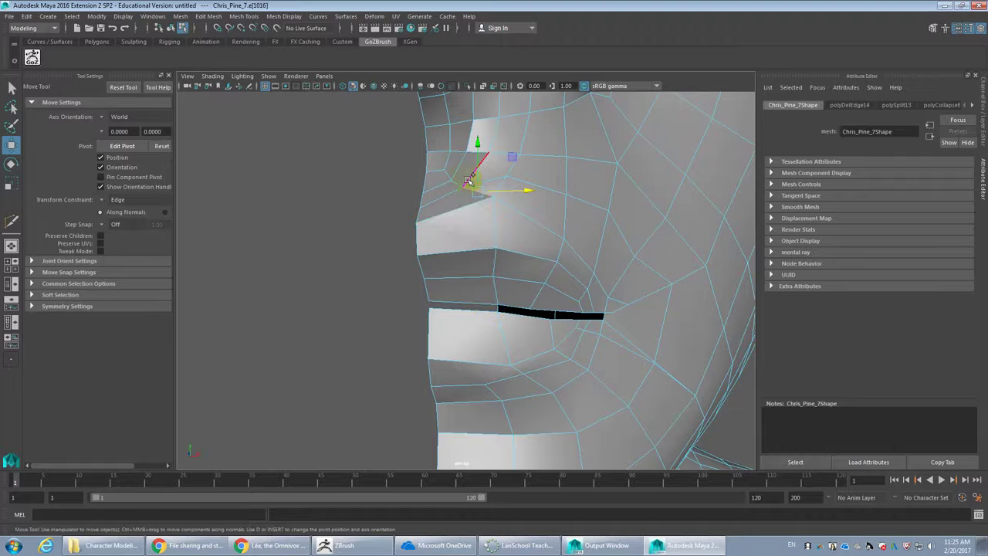
{"action": "left_click_drag", "start_coordinate": [477, 203], "coordinate": [465, 248], "text": "alt"}
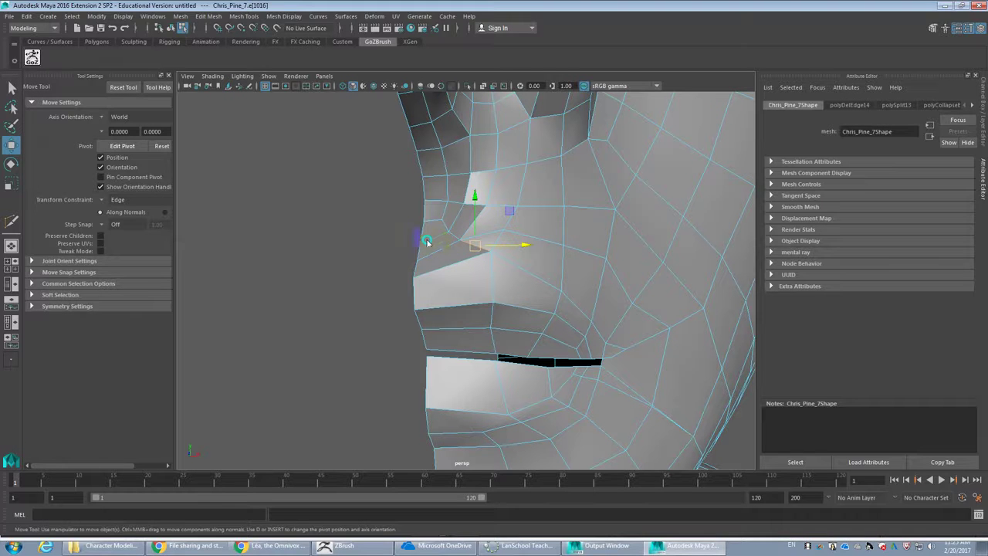
{"action": "right_click_drag", "start_coordinate": [429, 241], "coordinate": [452, 320], "text": "shift"}
{"action": "left_click", "coordinate": [464, 353]}
{"action": "left_click", "coordinate": [461, 242]}
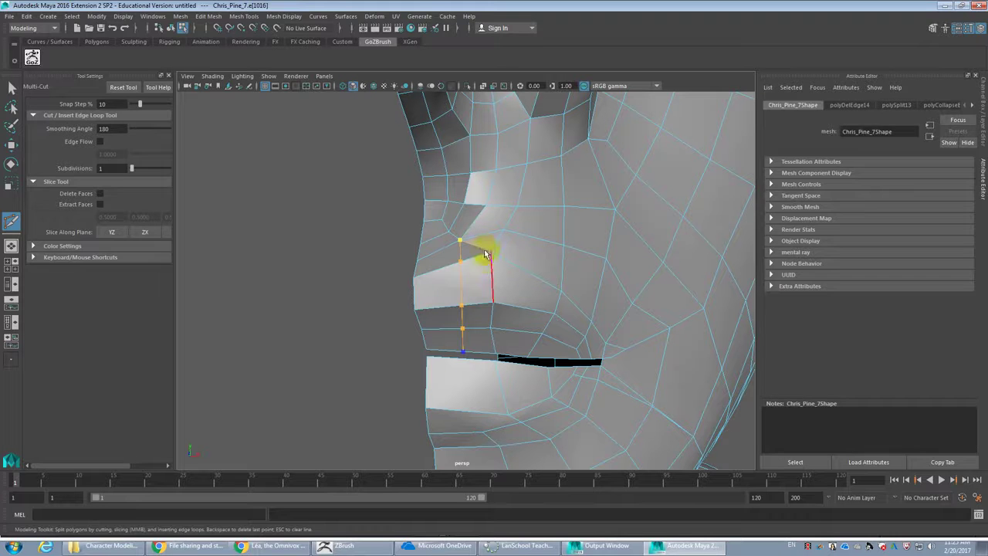
{"action": "key", "text": "w"}
{"action": "left_click", "coordinate": [480, 247]}
{"action": "key", "text": "Delete"}
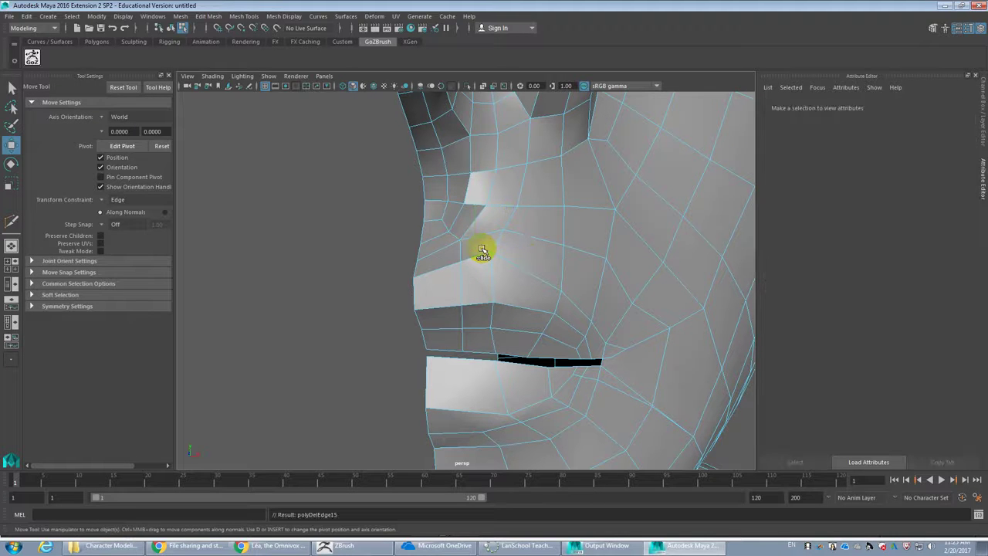
Adjust the position of the new upper-lip edges and the vertex at their lower end
{"action": "mouse_move", "coordinate": [467, 241]}
{"action": "left_mouse_down", "text": "alt"}
{"action": "mouse_move", "coordinate": [503, 269]}
{"action": "mouse_move", "coordinate": [453, 276]}
{"action": "mouse_move", "coordinate": [420, 247]}
{"action": "mouse_move", "coordinate": [480, 250]}
{"action": "left_mouse_up", "text": "alt"}
{"action": "scroll", "coordinate": [475, 248], "scroll_direction": "up", "scroll_amount": 5}
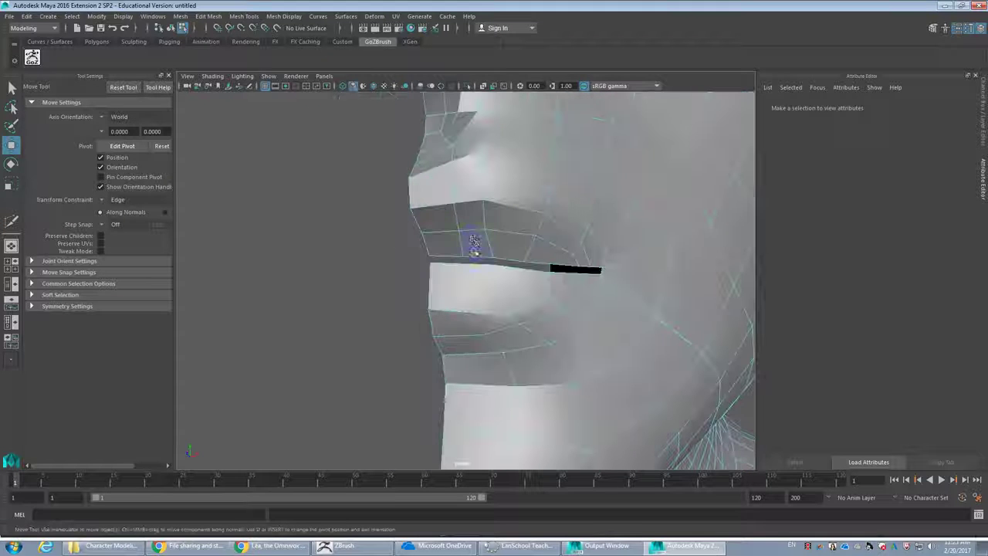
{"action": "left_click", "coordinate": [459, 228]}
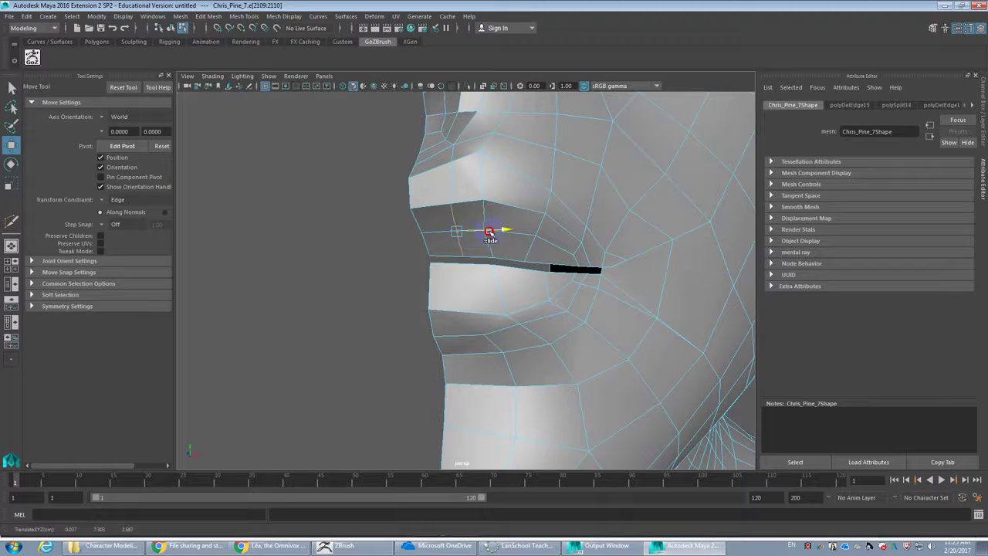
{"action": "key", "text": "q"}
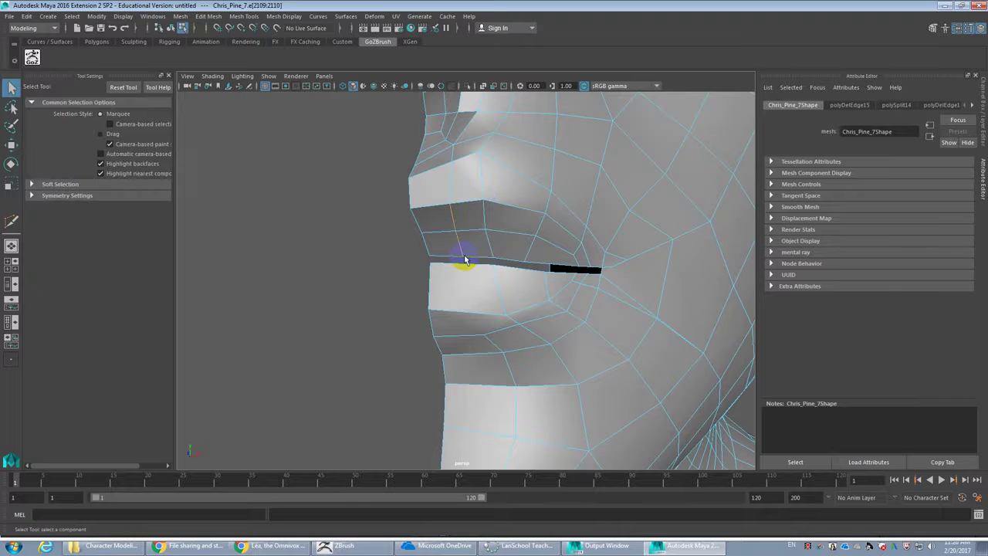
{"action": "key", "text": "F9"}
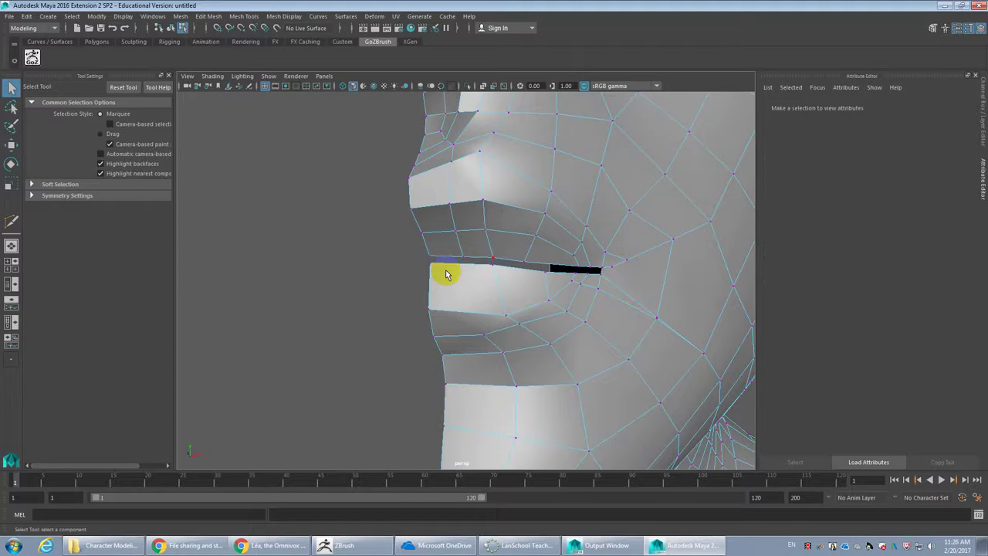
{"action": "left_click", "coordinate": [462, 256]}
{"action": "key", "text": "w"}
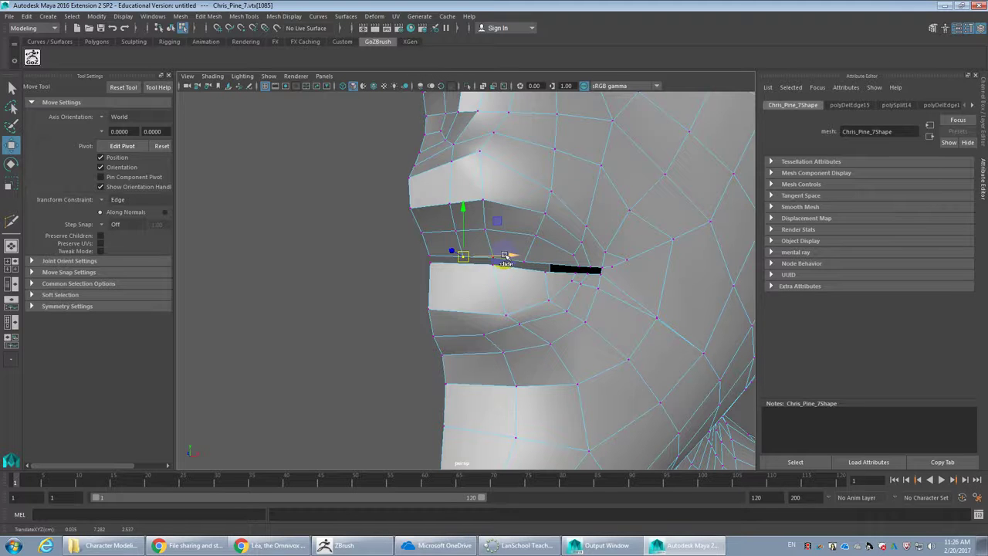
{"action": "mouse_move", "coordinate": [530, 273]}
{"action": "left_mouse_down", "text": "alt"}
{"action": "mouse_move", "coordinate": [512, 268]}
{"action": "mouse_move", "coordinate": [525, 262]}
{"action": "left_mouse_up", "text": "alt"}
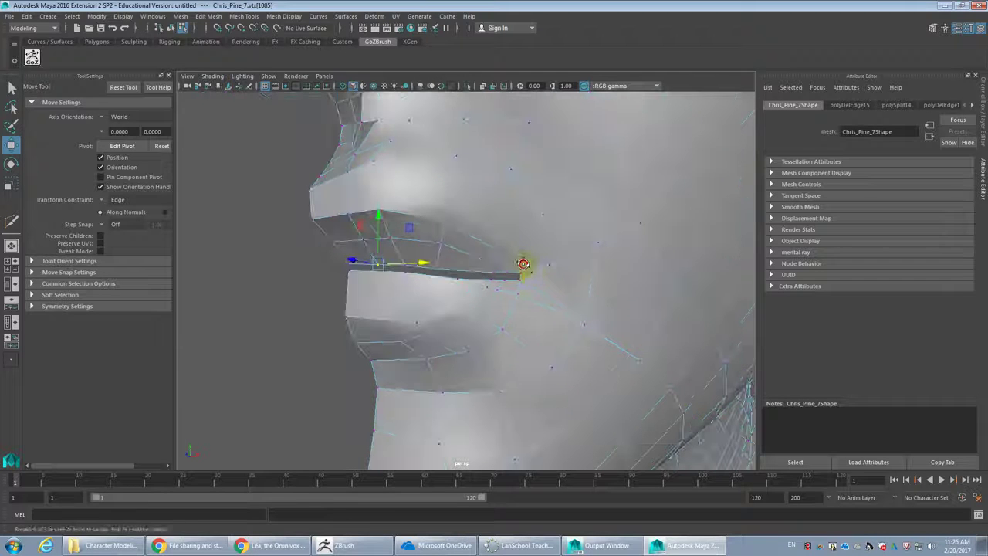
Select the vertices and edges around the mouth corner to examine their topology
{"action": "left_click", "coordinate": [517, 255]}
{"action": "left_click", "coordinate": [538, 276]}
{"action": "left_click", "coordinate": [540, 276]}
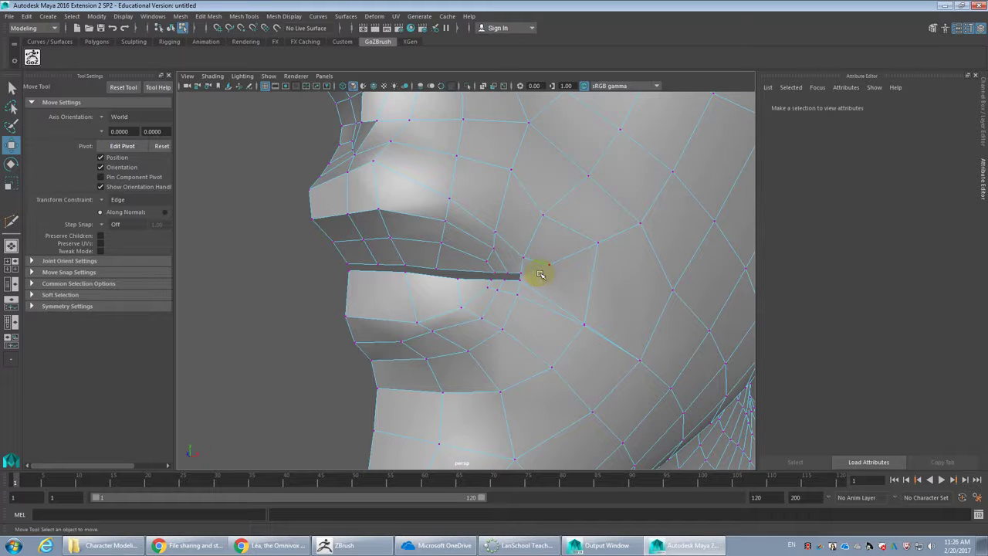
{"action": "key", "text": "ctrl+z"}
{"action": "left_click", "coordinate": [539, 271]}
{"action": "scroll", "coordinate": [542, 271], "scroll_direction": "down", "scroll_amount": 3}
{"action": "scroll", "coordinate": [519, 281], "scroll_direction": "up", "scroll_amount": 3}
{"action": "left_click", "coordinate": [522, 287]}
{"action": "left_click", "coordinate": [541, 269]}
{"action": "scroll", "coordinate": [541, 278], "scroll_direction": "down", "scroll_amount": 3}
{"action": "scroll", "coordinate": [520, 284], "scroll_direction": "up", "scroll_amount": 3}
{"action": "left_click_drag", "start_coordinate": [520, 283], "coordinate": [524, 278], "text": "alt"}
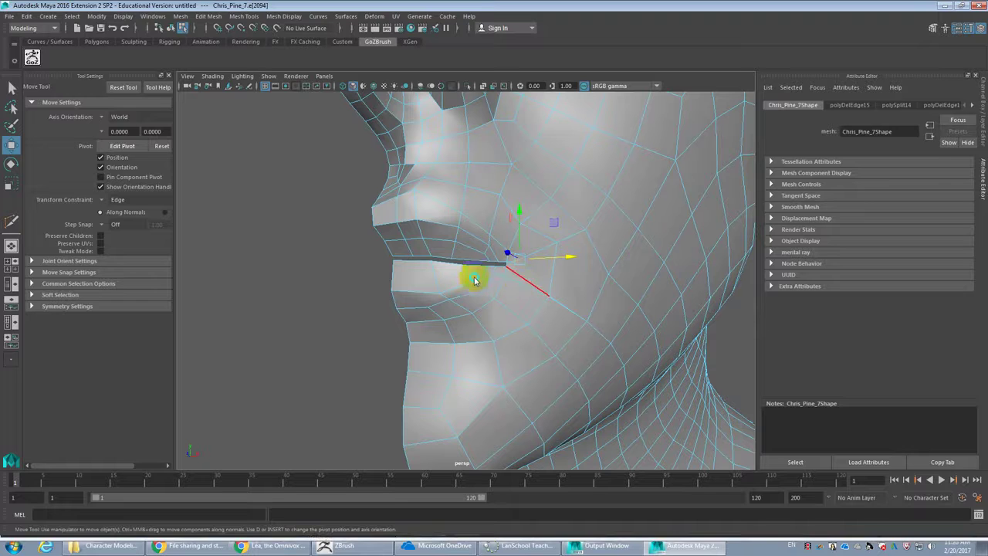
Cut an edge from just outside the mouth corner down around the lower lip to the vertex beneath it
{"action": "key", "text": "y"}
{"action": "left_click", "coordinate": [526, 257]}
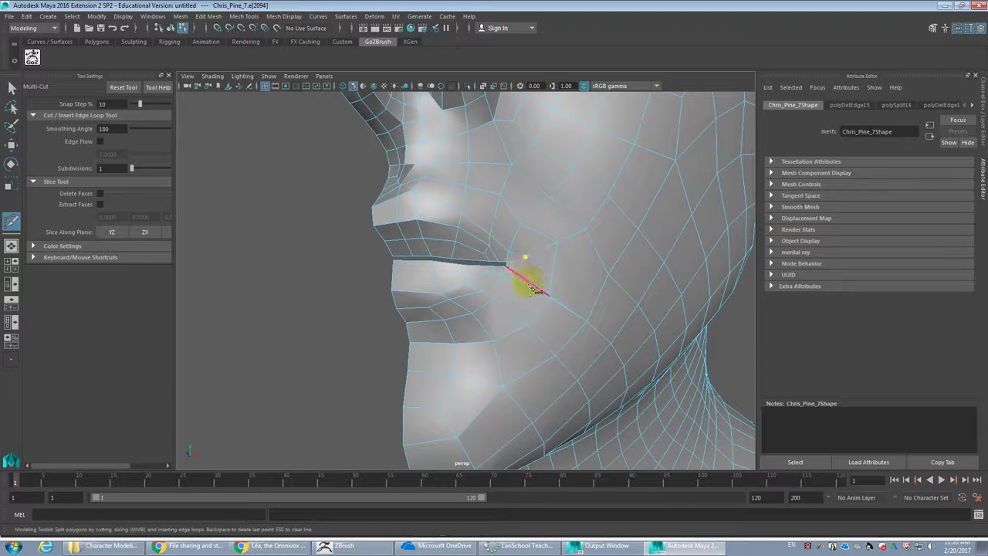
{"action": "left_click", "coordinate": [512, 312]}
{"action": "left_click", "coordinate": [493, 343]}
{"action": "right_click", "coordinate": [528, 305]}
Cut an edge from the cheek below the mouth corner down towards the chin and delete the old diagonal edge beside it
{"action": "left_click", "coordinate": [549, 295]}
{"action": "left_click", "coordinate": [540, 339]}
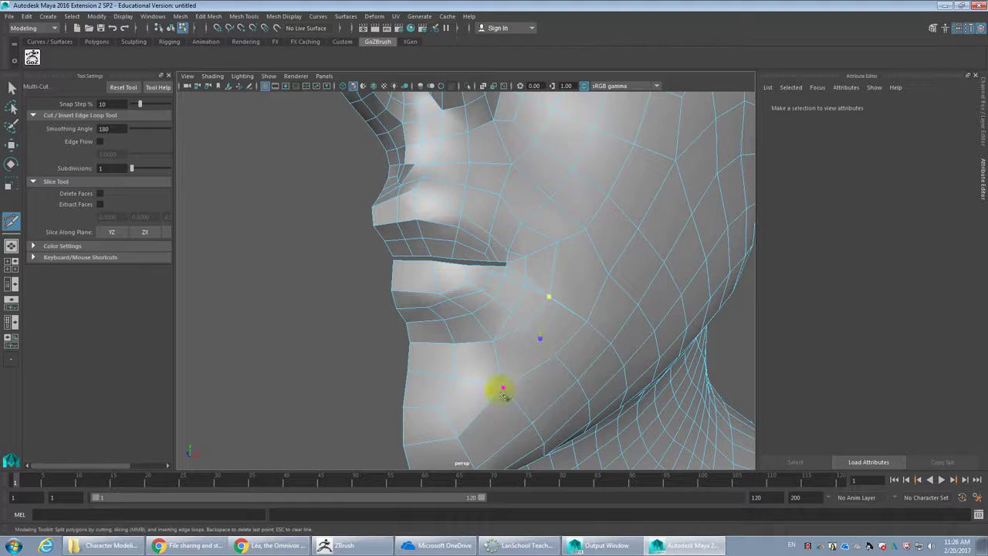
{"action": "key", "text": "w"}
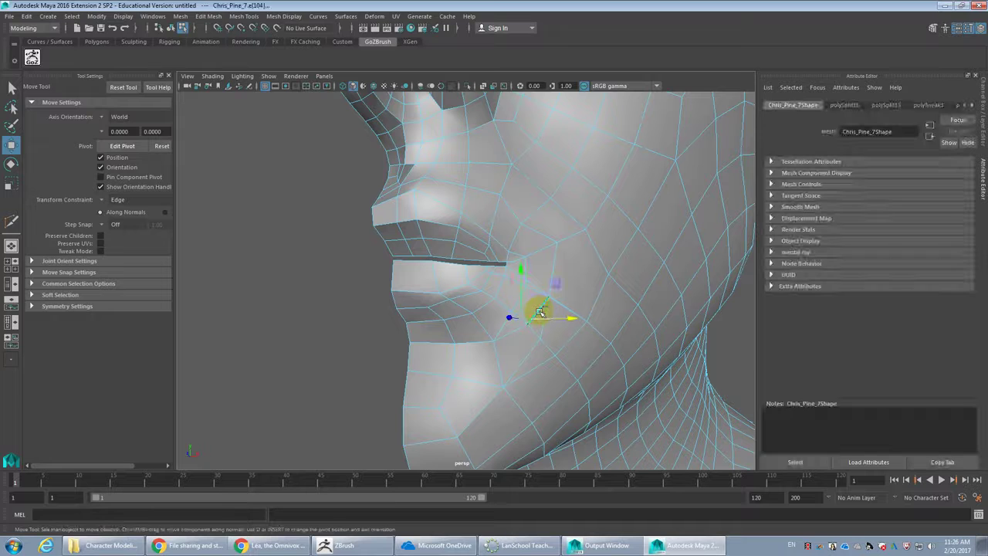
{"action": "key", "text": "ctrl+Delete"}
{"action": "scroll", "coordinate": [539, 311], "scroll_direction": "up", "scroll_amount": 3}
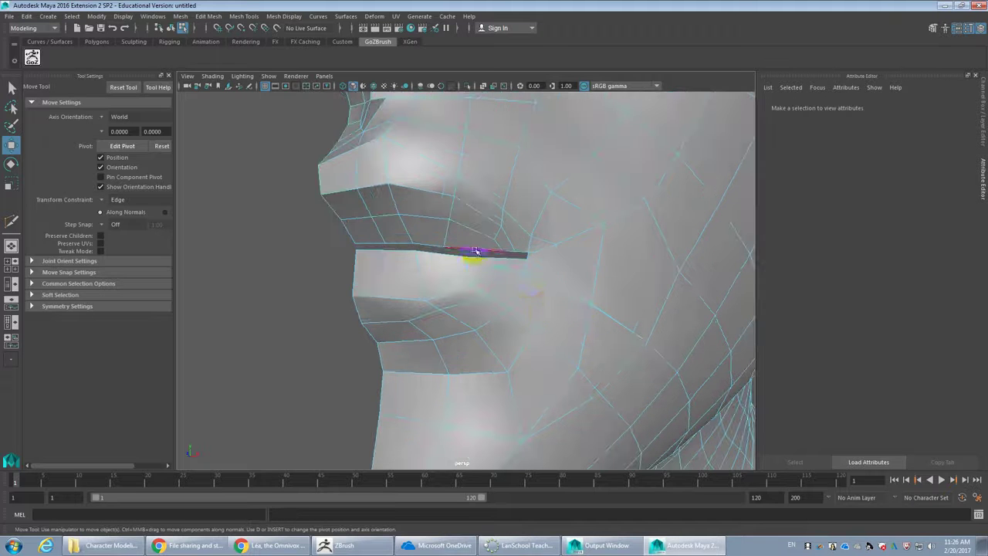
Collapse the short edge just outside the mouth corner to merge its end vertices
{"action": "double_click", "coordinate": [545, 310]}
{"action": "left_click", "coordinate": [553, 281]}
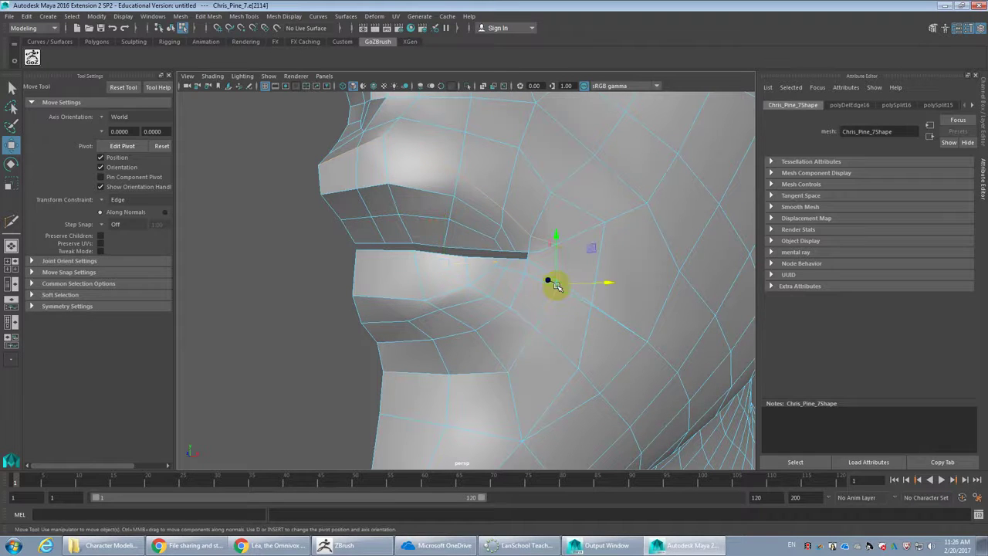
{"action": "key", "text": "g"}
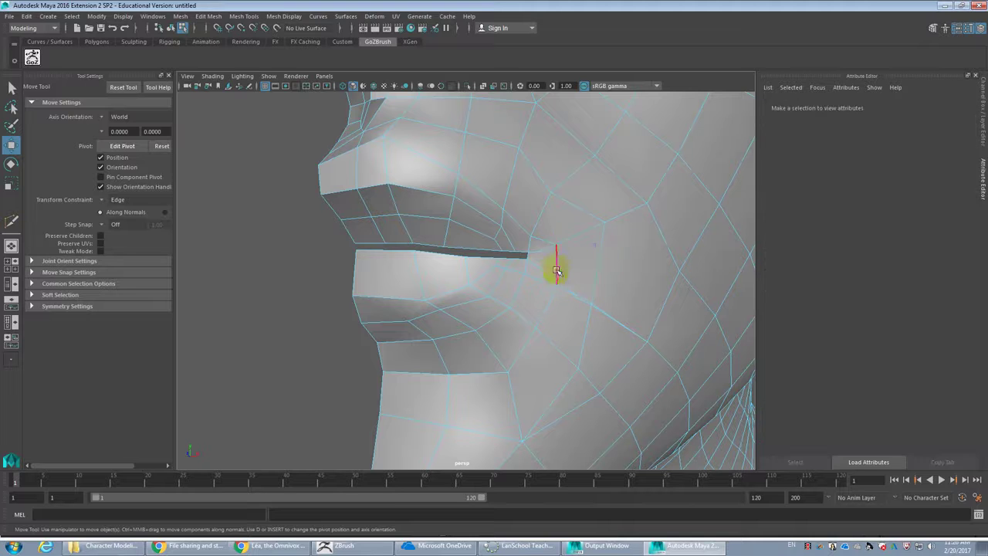
{"action": "left_click", "coordinate": [544, 271]}
Slide the edges below and beside the mouth corner along the surface to even out their spacing
{"action": "left_click_drag", "start_coordinate": [582, 311], "coordinate": [570, 330], "text": "alt"}
{"action": "right_click_drag", "start_coordinate": [569, 329], "coordinate": [512, 273], "text": "alt"}
{"action": "middle_click_drag", "start_coordinate": [512, 273], "coordinate": [489, 313], "text": "alt"}
{"action": "scroll", "coordinate": [497, 298], "scroll_direction": "up", "scroll_amount": 5}
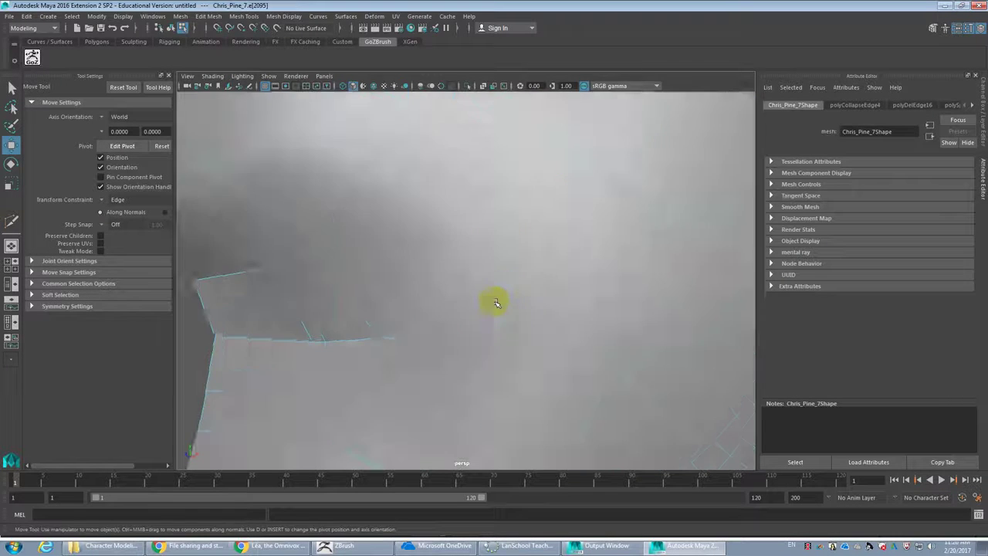
{"action": "left_click_drag", "start_coordinate": [494, 301], "coordinate": [487, 311], "text": "alt"}
{"action": "scroll", "coordinate": [485, 304], "scroll_direction": "down", "scroll_amount": 5}
{"action": "left_click", "coordinate": [423, 325], "text": "shift"}
{"action": "left_click", "coordinate": [394, 291], "text": "shift"}
{"action": "left_click", "coordinate": [461, 361], "text": "shift"}
{"action": "left_click", "coordinate": [398, 309], "text": "shift"}
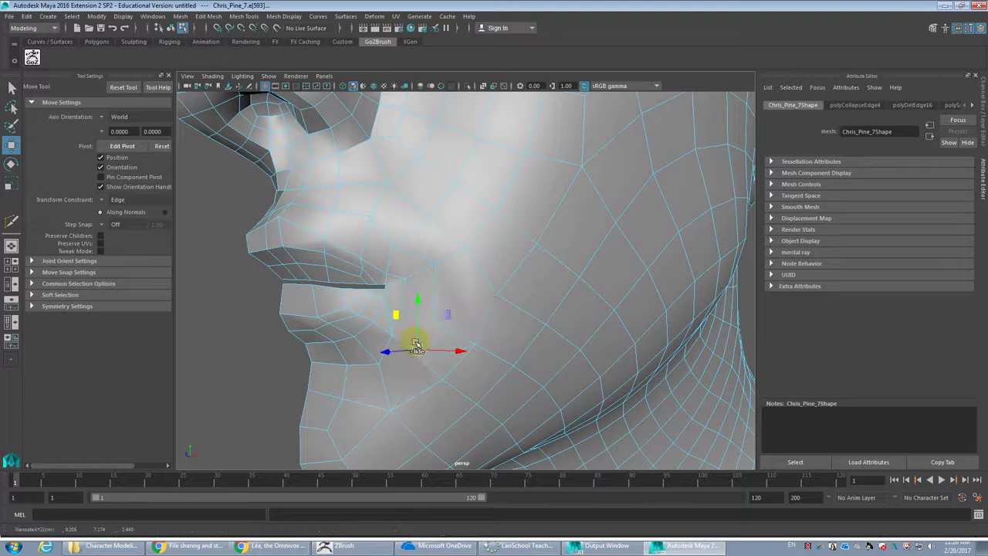
{"action": "left_click", "coordinate": [437, 358], "text": "shift"}
{"action": "left_click", "coordinate": [383, 288], "text": "shift"}
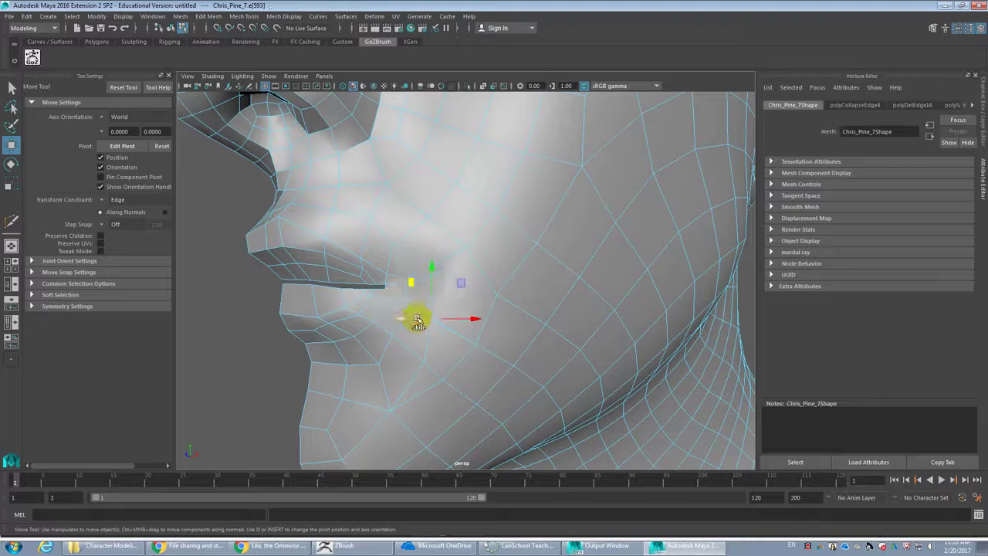
{"action": "left_click", "coordinate": [466, 295]}
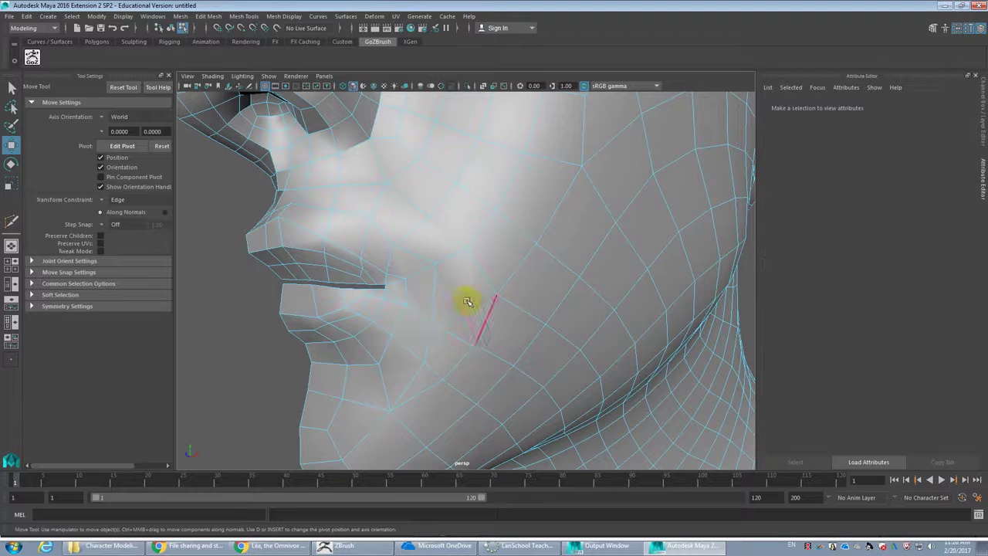
Cut an edge from the cheek vertex below the mouth corner down and across the chin towards its front border
{"action": "scroll", "coordinate": [463, 304], "scroll_direction": "down", "scroll_amount": 3}
{"action": "mouse_move", "coordinate": [424, 324]}
{"action": "left_mouse_down", "text": "alt"}
{"action": "mouse_move", "coordinate": [466, 334]}
{"action": "mouse_move", "coordinate": [384, 364]}
{"action": "left_mouse_up", "text": "alt"}
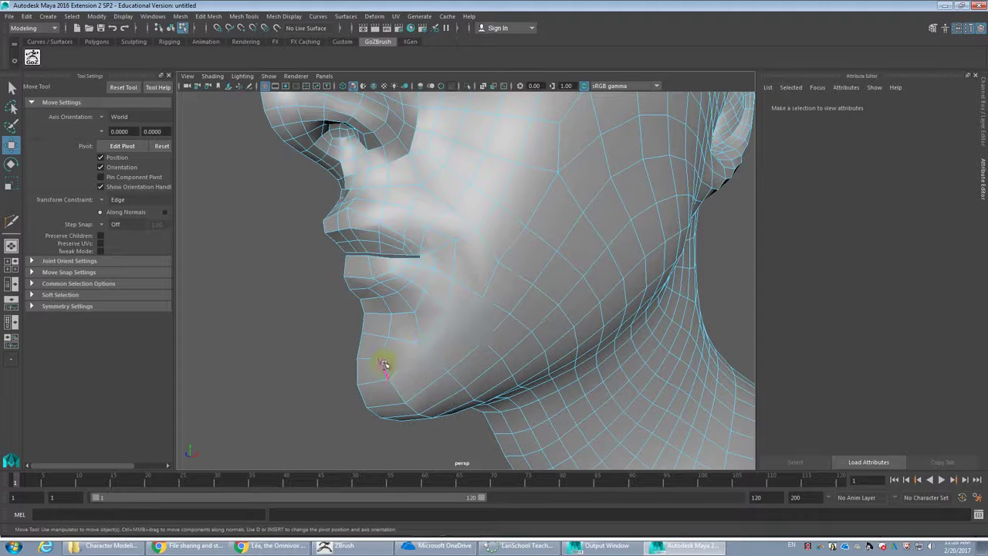
{"action": "left_click_drag", "start_coordinate": [502, 335], "coordinate": [446, 327], "text": "alt"}
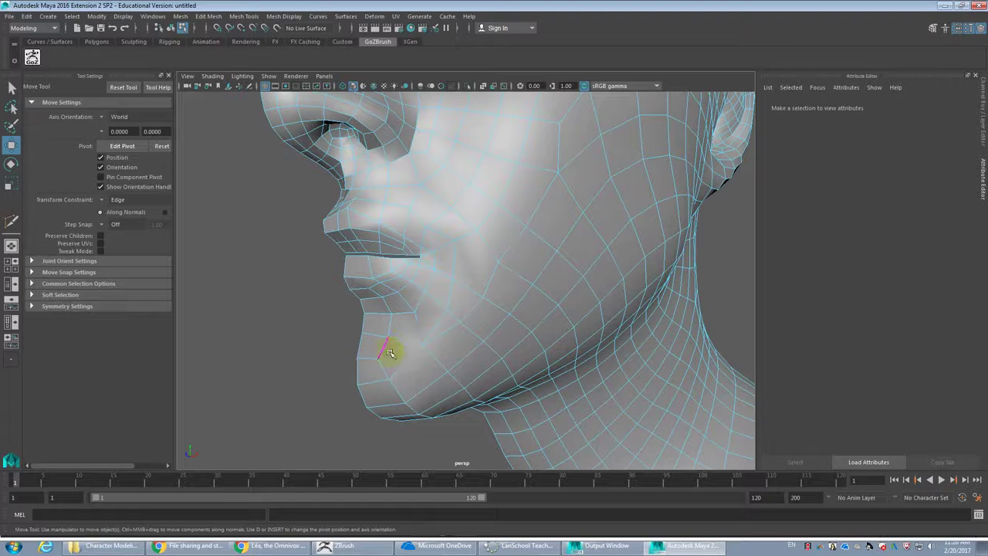
{"action": "right_click_drag", "start_coordinate": [422, 320], "coordinate": [415, 310], "text": "shift"}
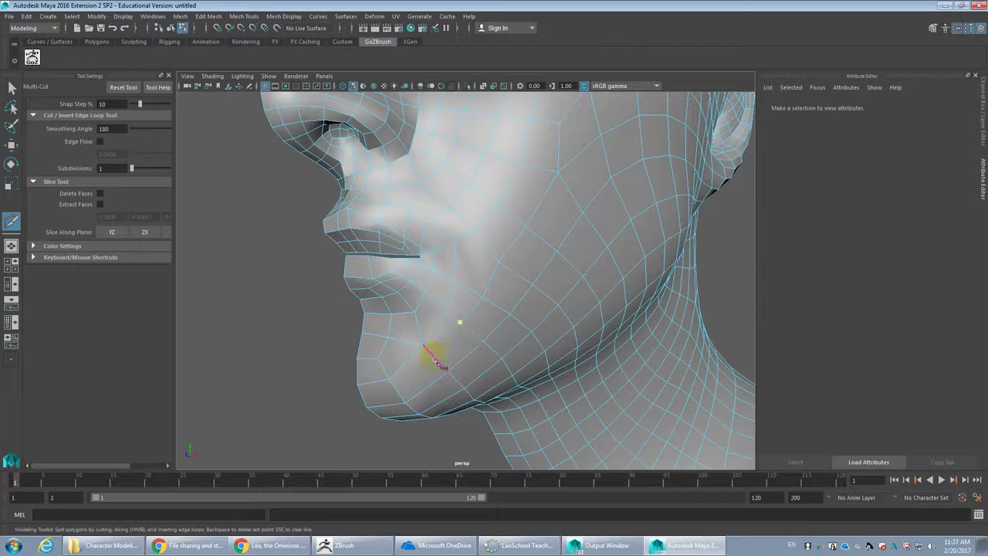
{"action": "left_click", "coordinate": [405, 364]}
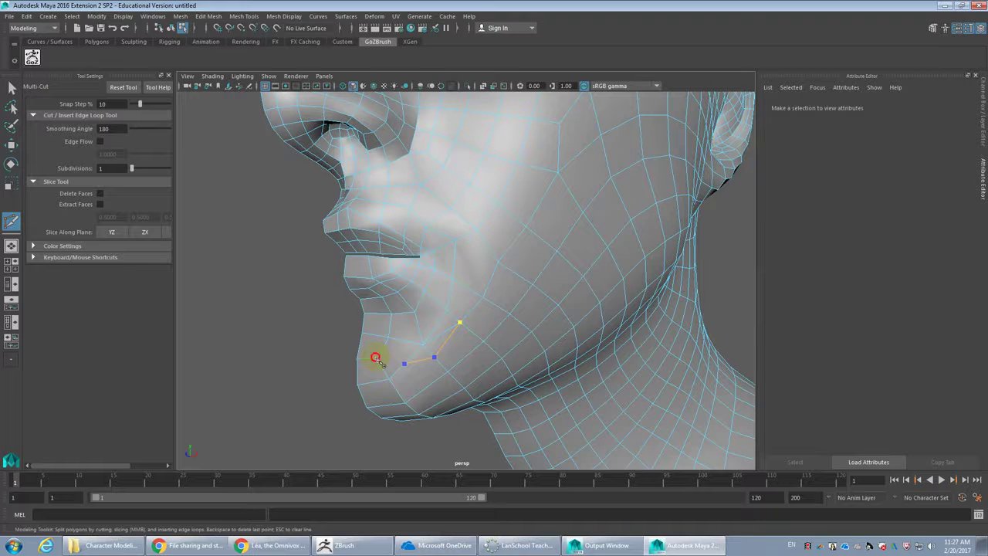
{"action": "right_click", "coordinate": [378, 384]}
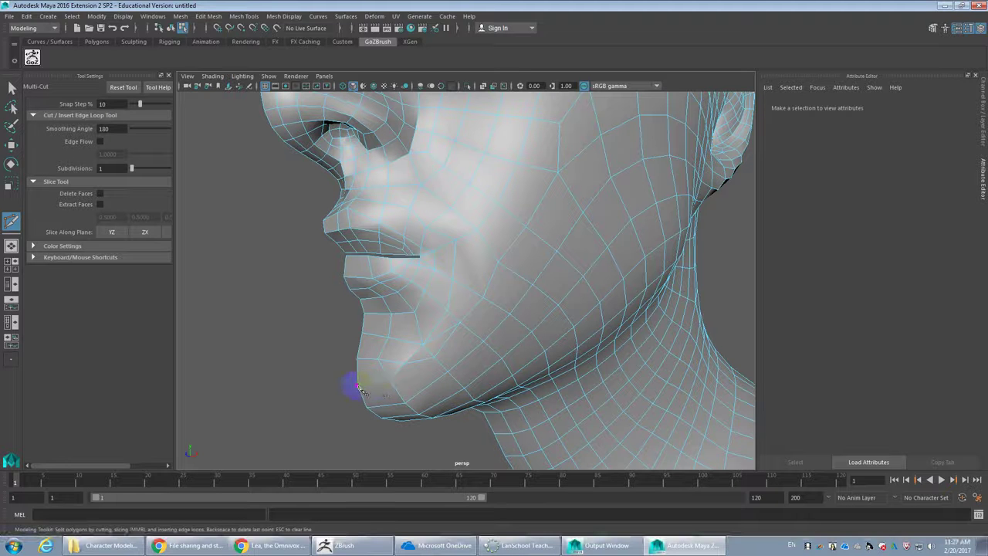
Cut a second edge lower on the chin, from its front border back to the vertex below the cheek
{"action": "left_click", "coordinate": [358, 385]}
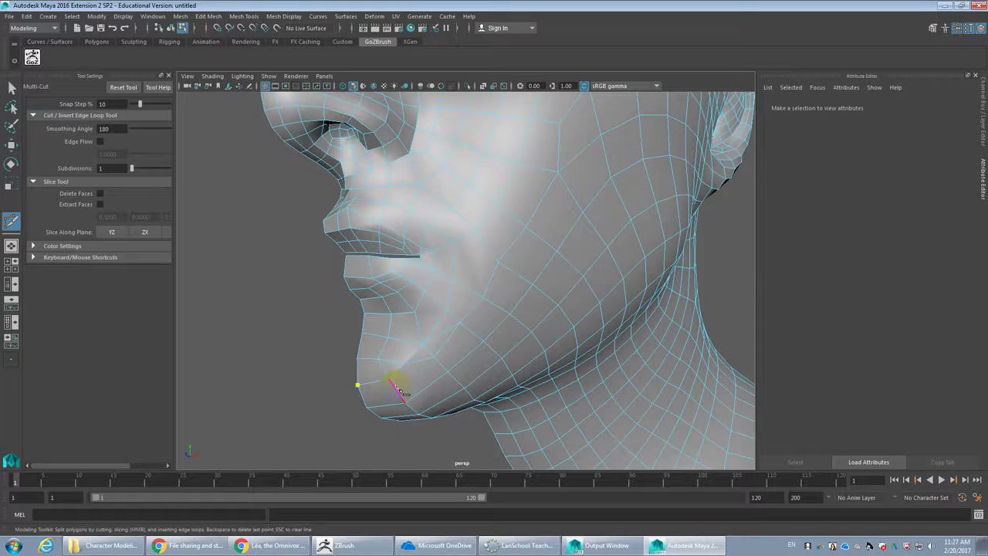
{"action": "left_click", "coordinate": [450, 374]}
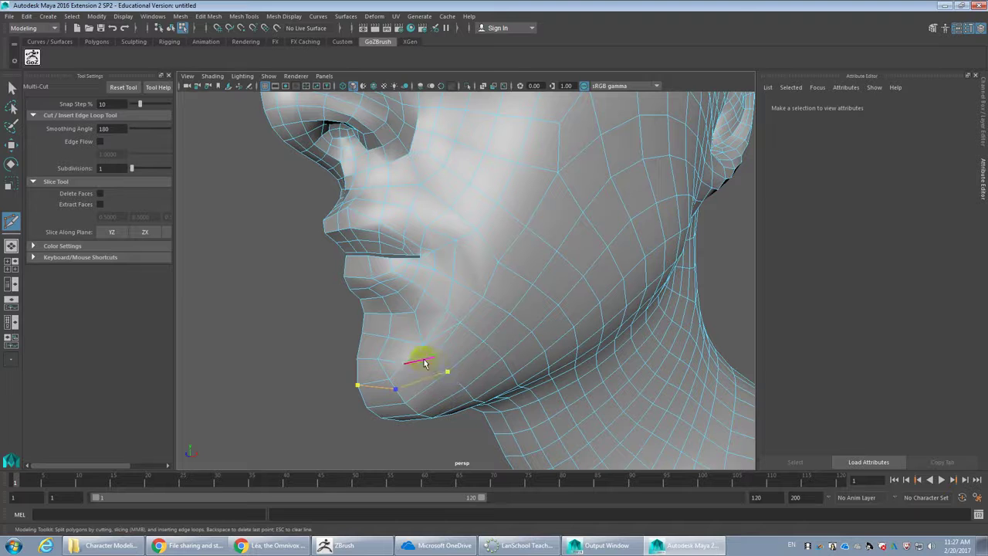
{"action": "key", "text": "w"}
Delete the old edges beside the new cuts between the lower cheek and the front of the chin
{"action": "left_click", "coordinate": [395, 374]}
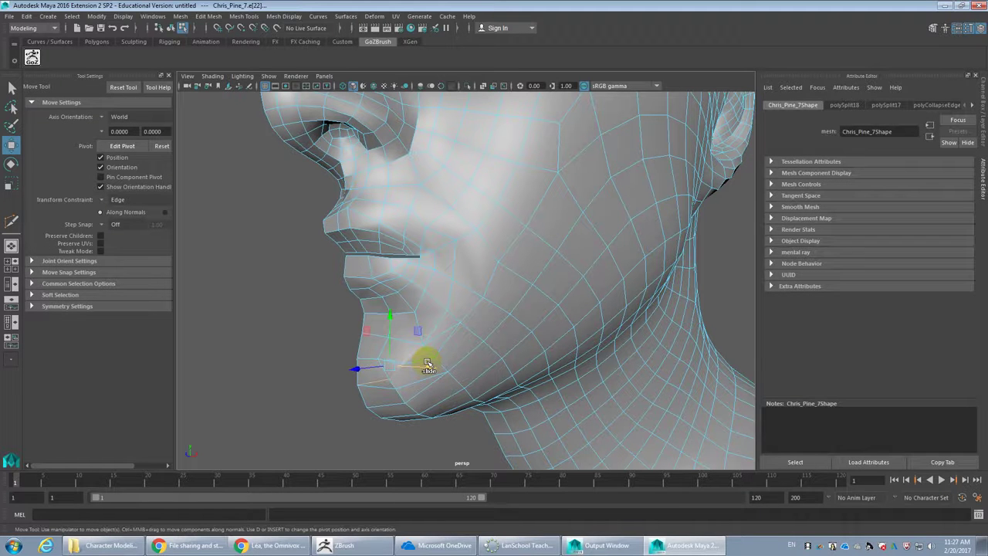
{"action": "left_click_drag", "start_coordinate": [410, 361], "coordinate": [441, 331]}
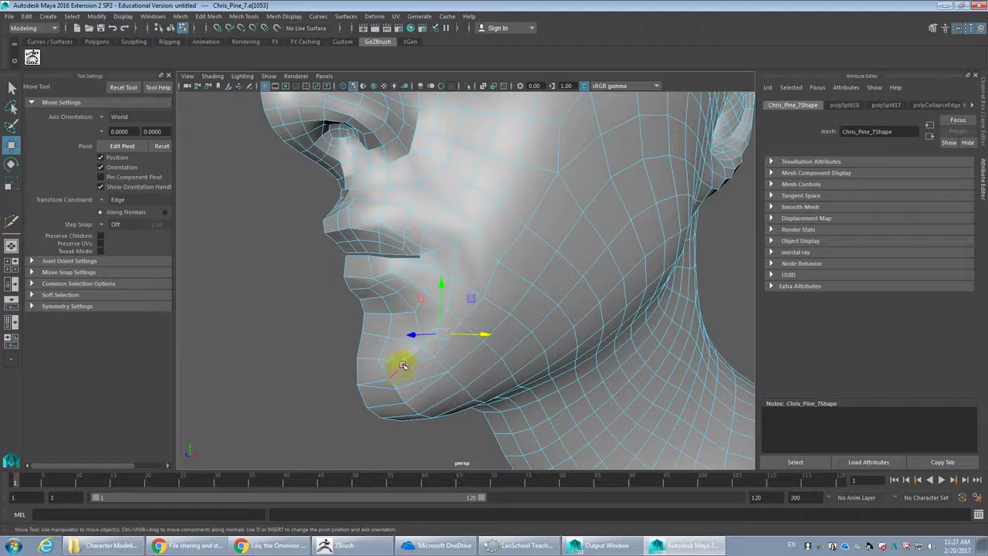
{"action": "key", "text": "Delete"}
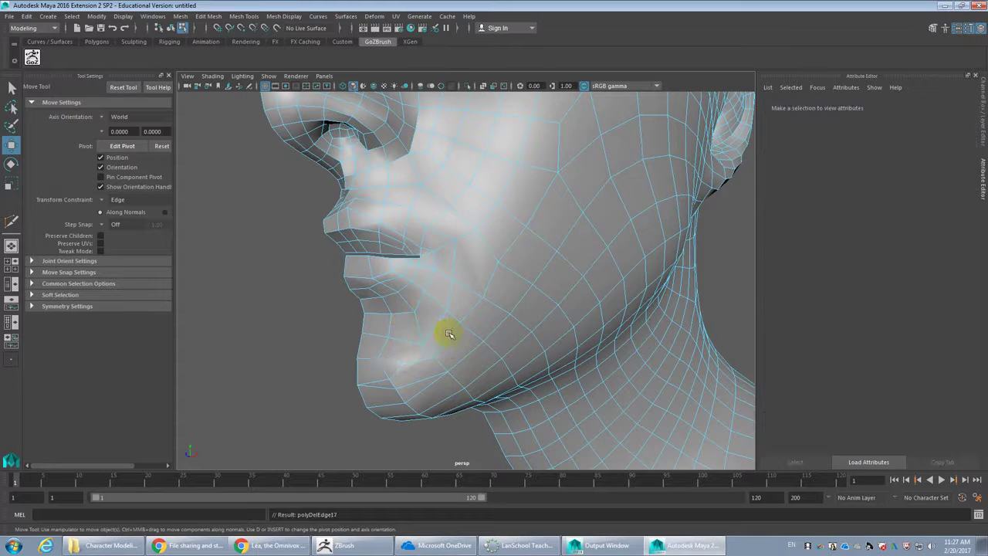
{"action": "left_click", "coordinate": [393, 375]}
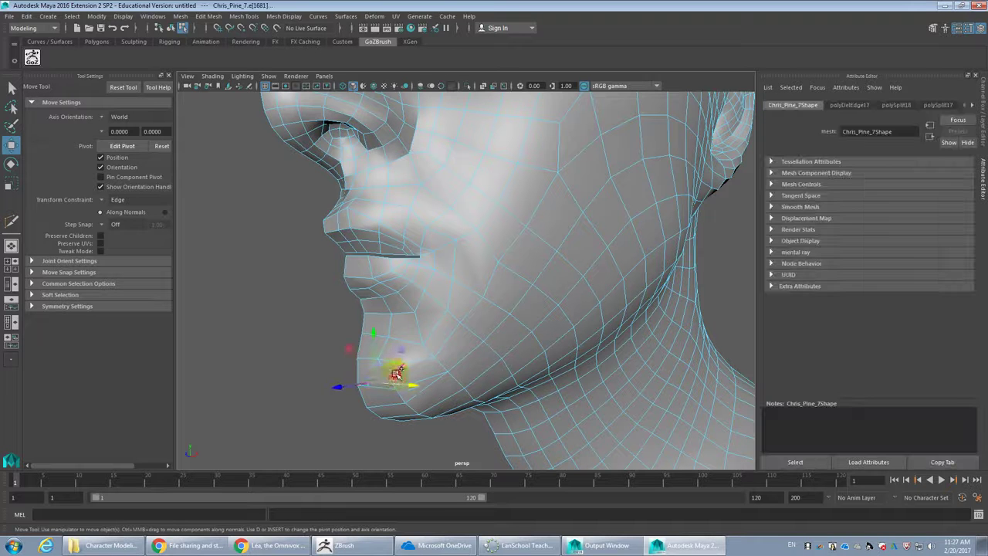
{"action": "key", "text": "Delete"}
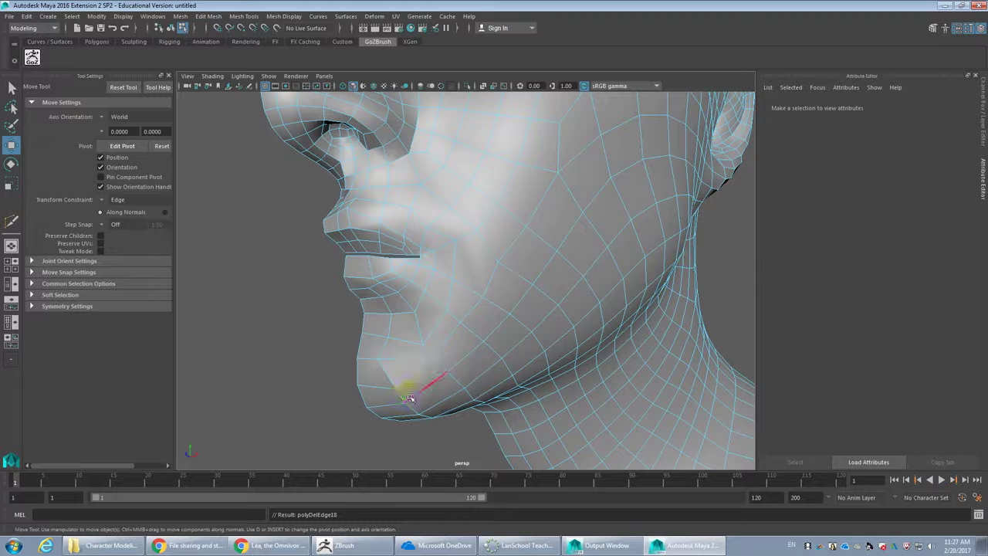
Collapse the short leftover edges on the side and front border of the chin
{"action": "left_click_drag", "start_coordinate": [404, 393], "coordinate": [393, 375], "text": "alt"}
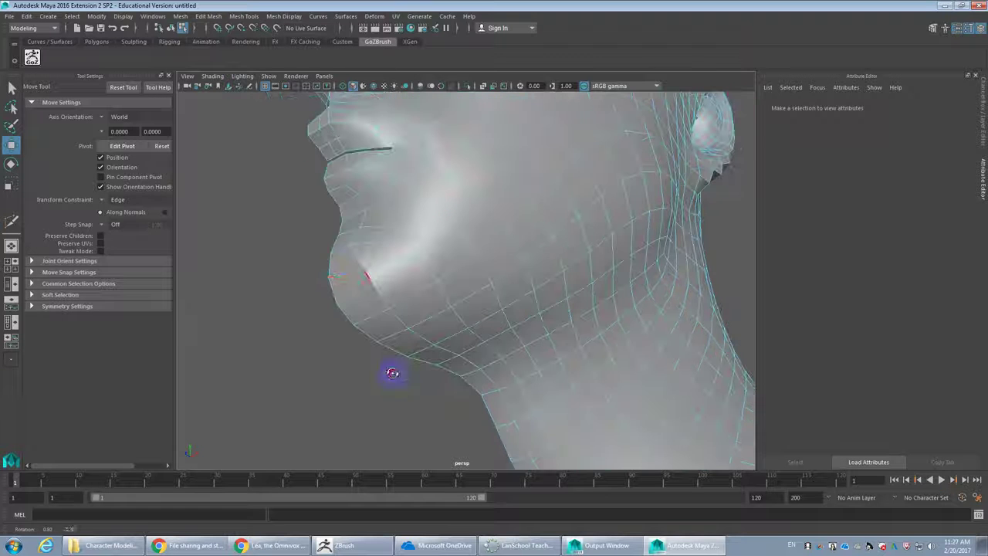
{"action": "left_click", "coordinate": [369, 274]}
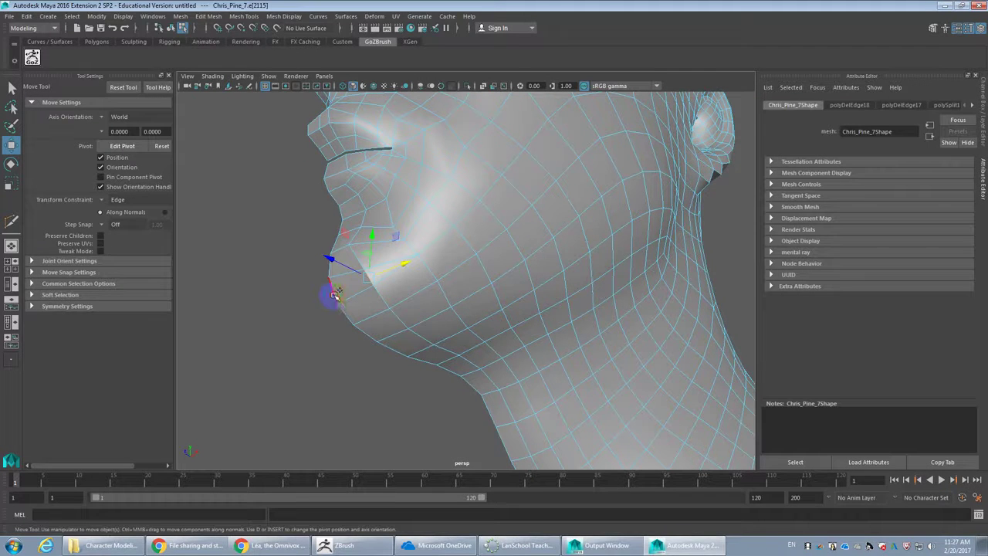
{"action": "left_click", "coordinate": [334, 294]}
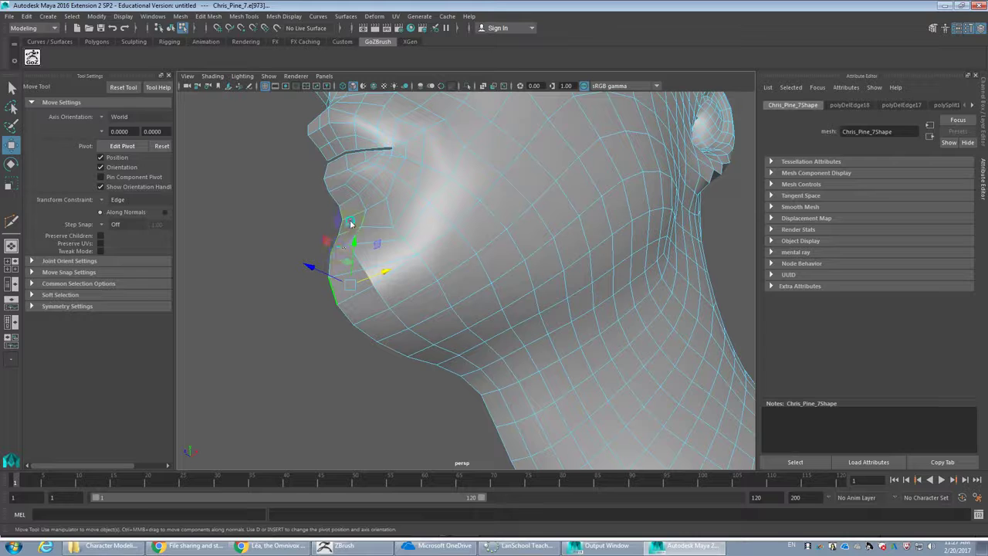
{"action": "left_click", "coordinate": [403, 244]}
Select the edge loop around the mouth to examine how it flows from the upper lip to the chin
{"action": "left_click_drag", "start_coordinate": [404, 247], "coordinate": [459, 327], "text": "alt"}
{"action": "scroll", "coordinate": [417, 336], "scroll_direction": "down", "scroll_amount": 5}
{"action": "scroll", "coordinate": [419, 335], "scroll_direction": "up", "scroll_amount": 3}
{"action": "scroll", "coordinate": [445, 321], "scroll_direction": "up", "scroll_amount": 4}
{"action": "left_click", "coordinate": [459, 294]}
{"action": "scroll", "coordinate": [471, 298], "scroll_direction": "up", "scroll_amount": 3}
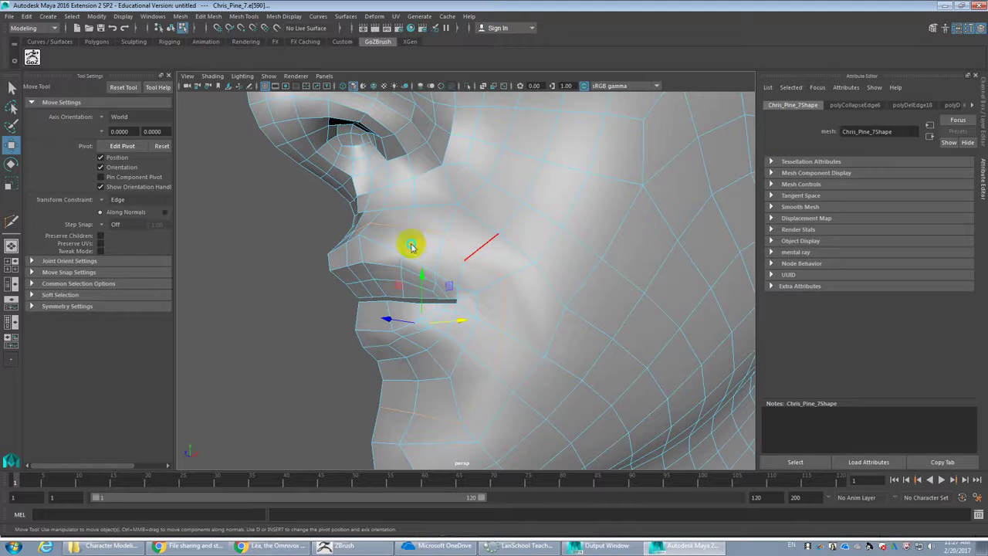
Reposition the vertices of the outer mouth loop, from above the upper lip past the corner to the chin
{"action": "key", "text": "F9"}
{"action": "left_click", "coordinate": [466, 261]}
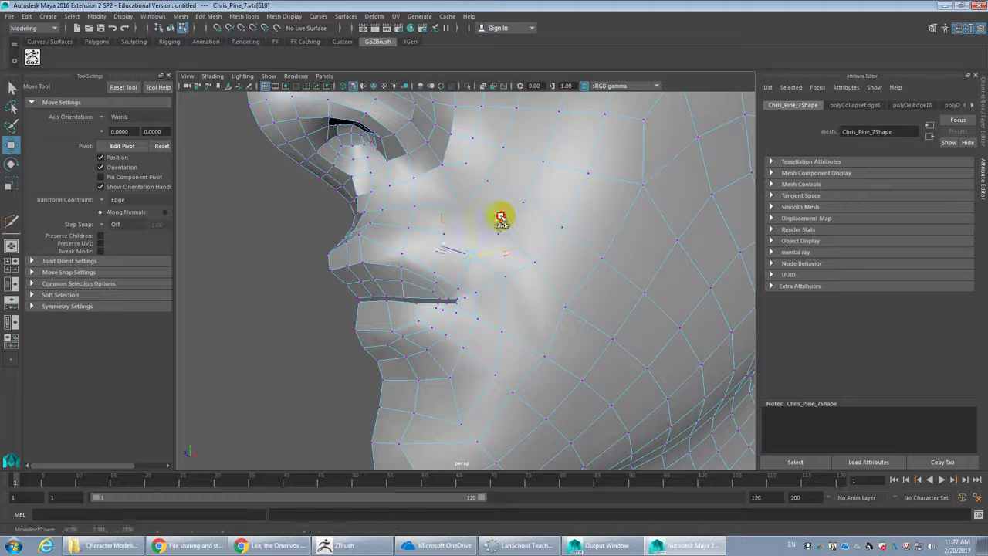
{"action": "left_click", "coordinate": [519, 266]}
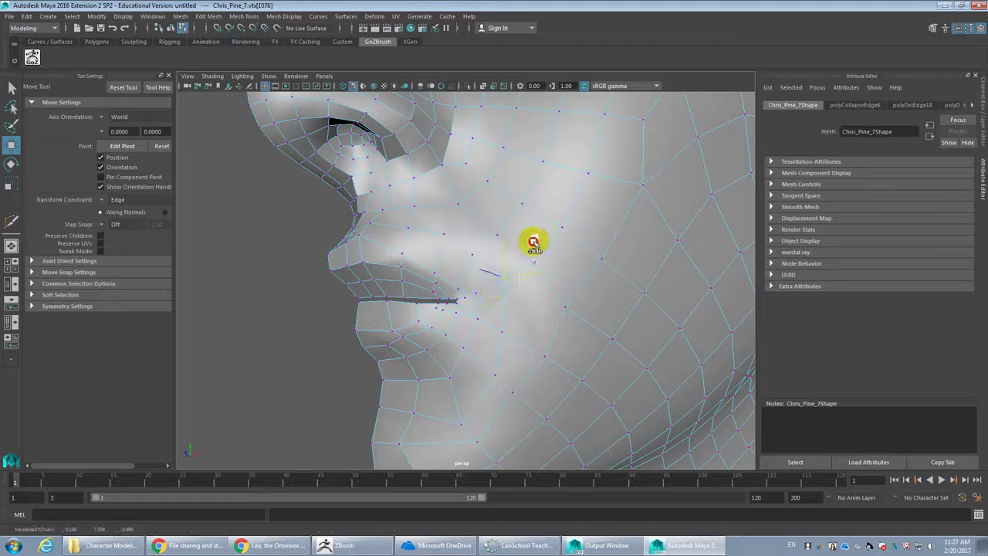
{"action": "left_click", "coordinate": [502, 337]}
{"action": "left_click", "coordinate": [485, 386]}
{"action": "left_click", "coordinate": [503, 372]}
{"action": "left_click", "coordinate": [460, 427]}
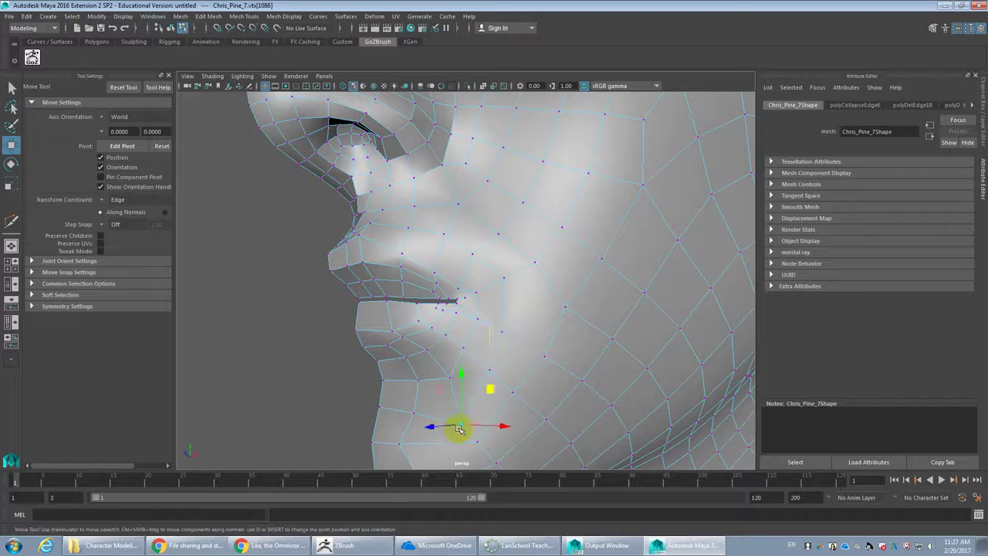
{"action": "left_click", "coordinate": [479, 380]}
Delete the extra edge just below the mouth corner
{"action": "left_click_drag", "start_coordinate": [479, 380], "coordinate": [503, 326], "text": "alt"}
{"action": "scroll", "coordinate": [493, 376], "scroll_direction": "up", "scroll_amount": 4}
{"action": "scroll", "coordinate": [530, 317], "scroll_direction": "up", "scroll_amount": 5}
{"action": "left_click", "coordinate": [654, 319]}
{"action": "left_click", "coordinate": [612, 332]}
{"action": "scroll", "coordinate": [613, 332], "scroll_direction": "down", "scroll_amount": 5}
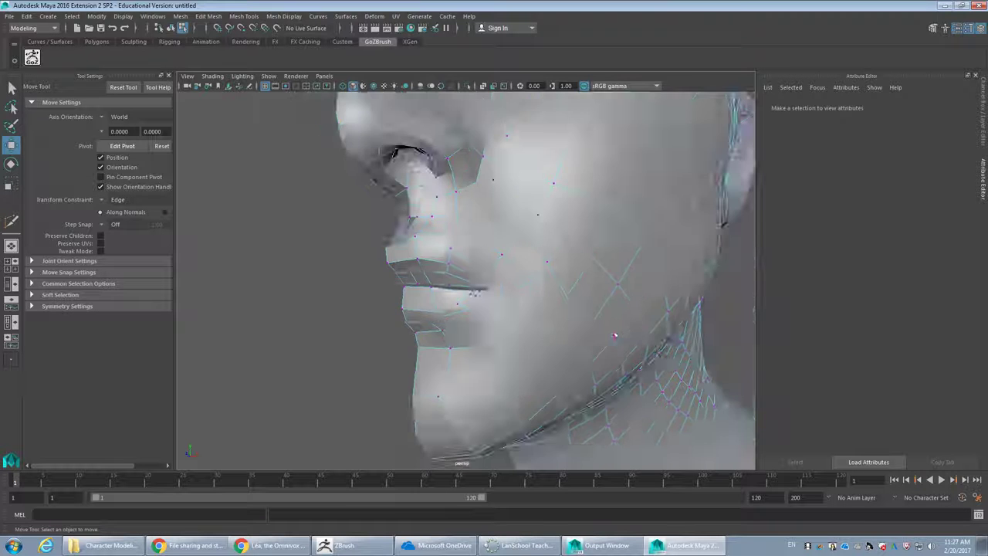
{"action": "scroll", "coordinate": [596, 348], "scroll_direction": "up", "scroll_amount": 4}
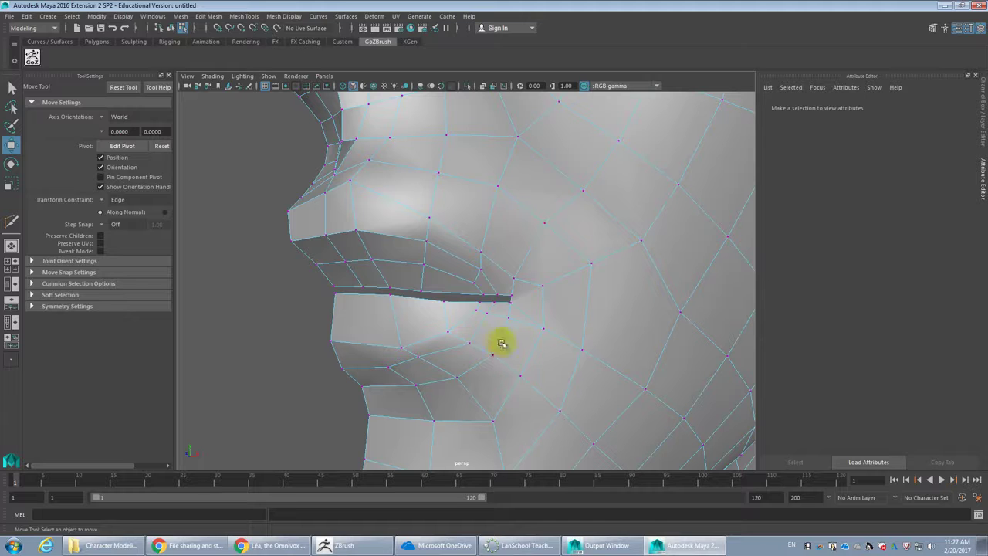
{"action": "left_click", "coordinate": [526, 328]}
{"action": "key", "text": "Delete"}
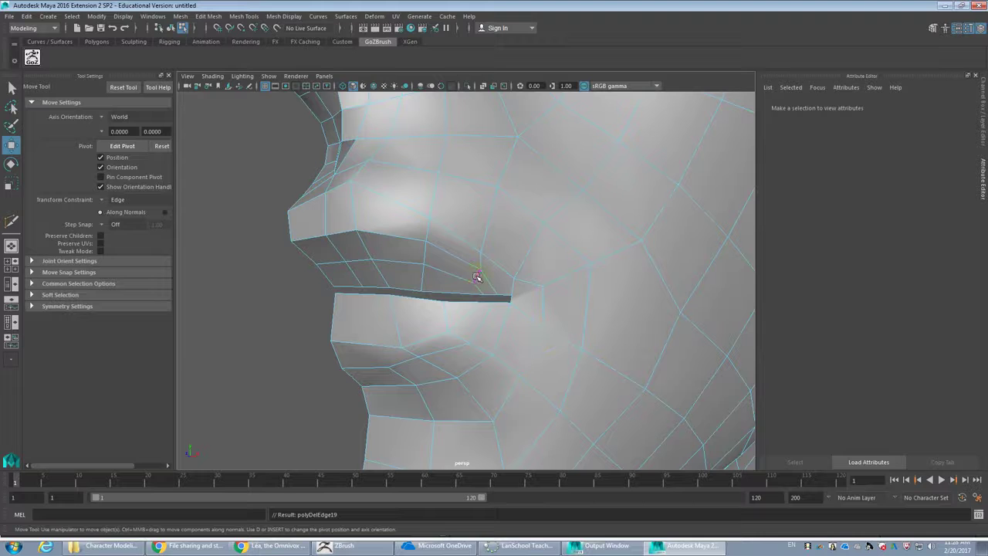
Cut an edge from the upper lip border beside the mouth corner up to the cheek vertex above the corner
{"action": "left_click_drag", "start_coordinate": [489, 281], "coordinate": [523, 307], "text": "alt"}
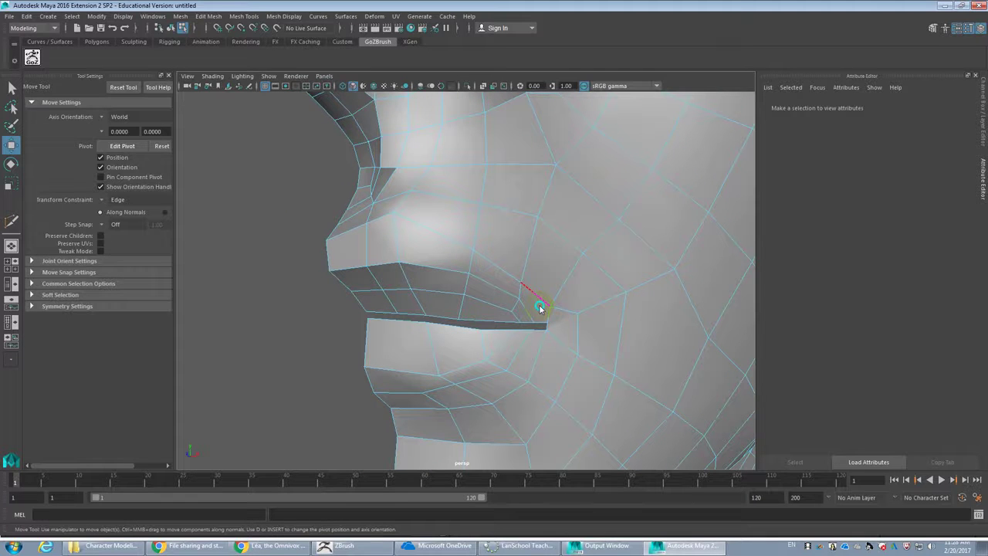
{"action": "key", "text": "ctrl+shift+x"}
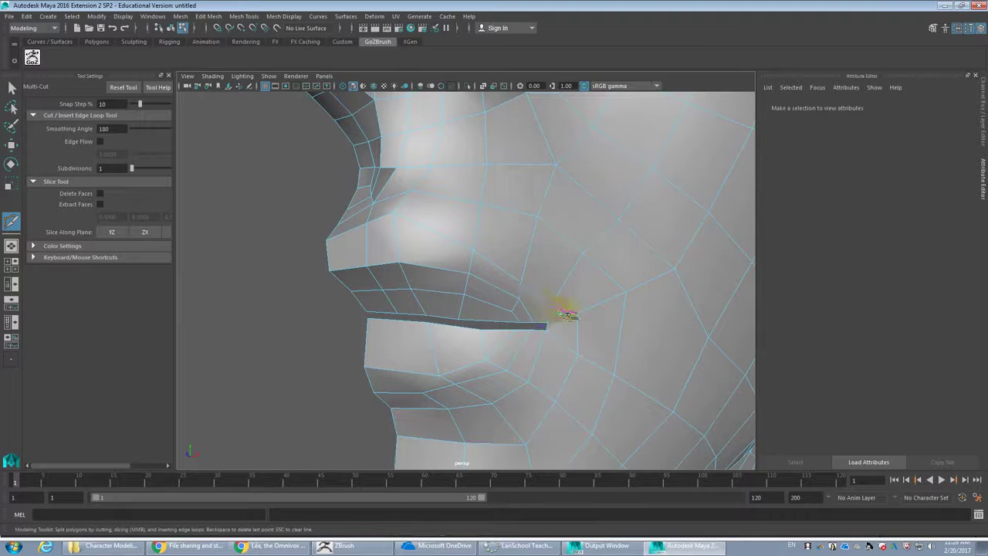
{"action": "left_click", "coordinate": [547, 324]}
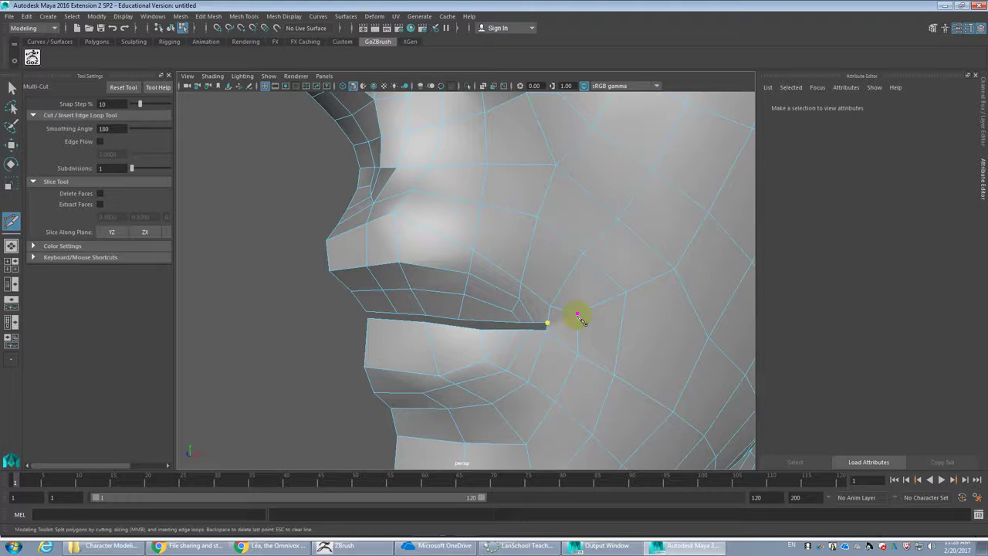
{"action": "left_click", "coordinate": [583, 253]}
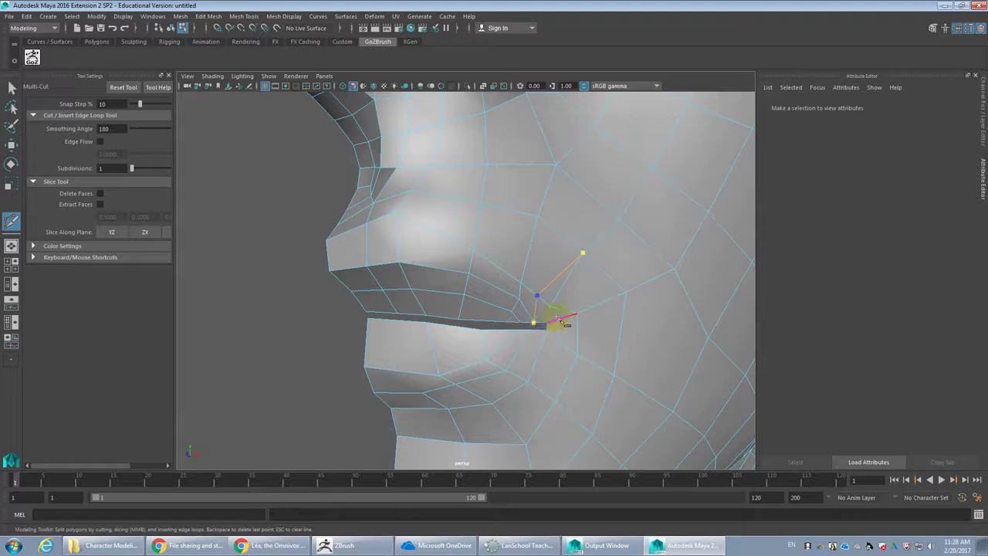
{"action": "key", "text": "w"}
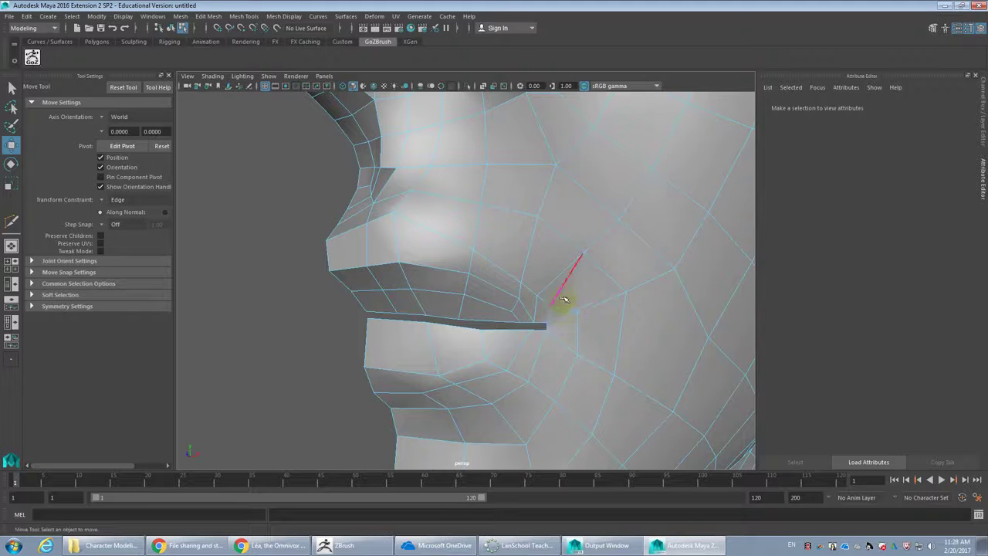
Delete the old diagonal edge running from the mouth corner to the cheek vertex above it
{"action": "left_click", "coordinate": [563, 294]}
{"action": "key", "text": "Delete"}
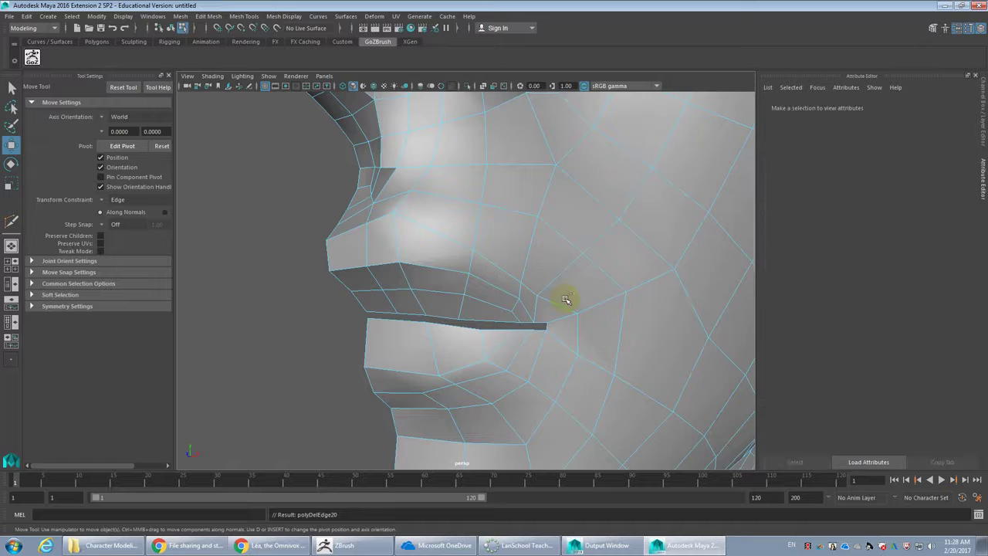
{"action": "scroll", "coordinate": [566, 300], "scroll_direction": "up", "scroll_amount": 5}
{"action": "scroll", "coordinate": [514, 322], "scroll_direction": "down", "scroll_amount": 8}
{"action": "scroll", "coordinate": [536, 325], "scroll_direction": "up", "scroll_amount": 8}
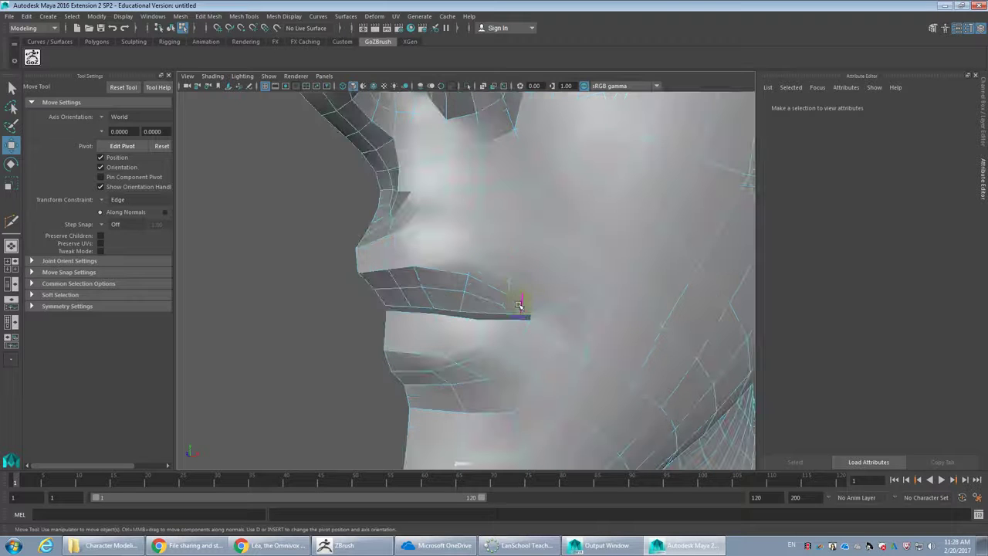
Cut a new edge into the lower lip, starting from its inner border
{"action": "left_click", "coordinate": [519, 300]}
{"action": "left_click_drag", "start_coordinate": [519, 300], "coordinate": [483, 294], "text": "alt"}
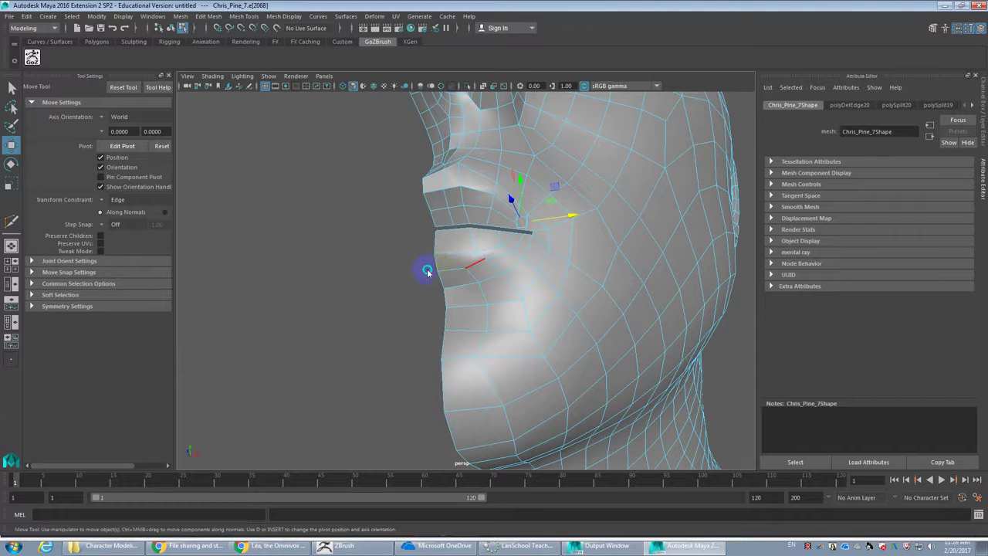
{"action": "key", "text": "y"}
{"action": "left_click", "coordinate": [457, 230]}
{"action": "key", "text": "w"}
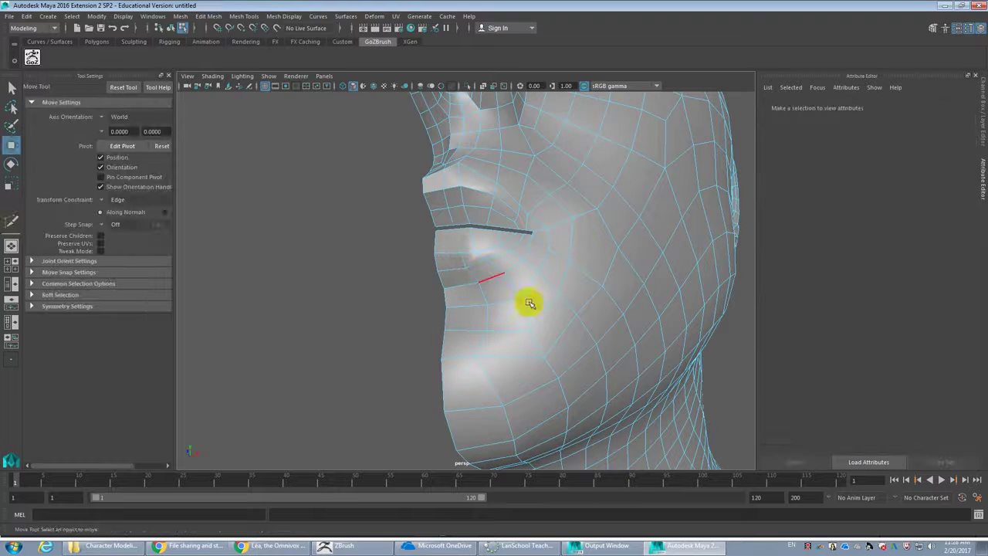
Slide the two chin vertices below the lower lip along their edges to even out the topology
{"action": "left_click_drag", "start_coordinate": [530, 302], "coordinate": [462, 239], "text": "alt"}
{"action": "left_click", "coordinate": [440, 212]}
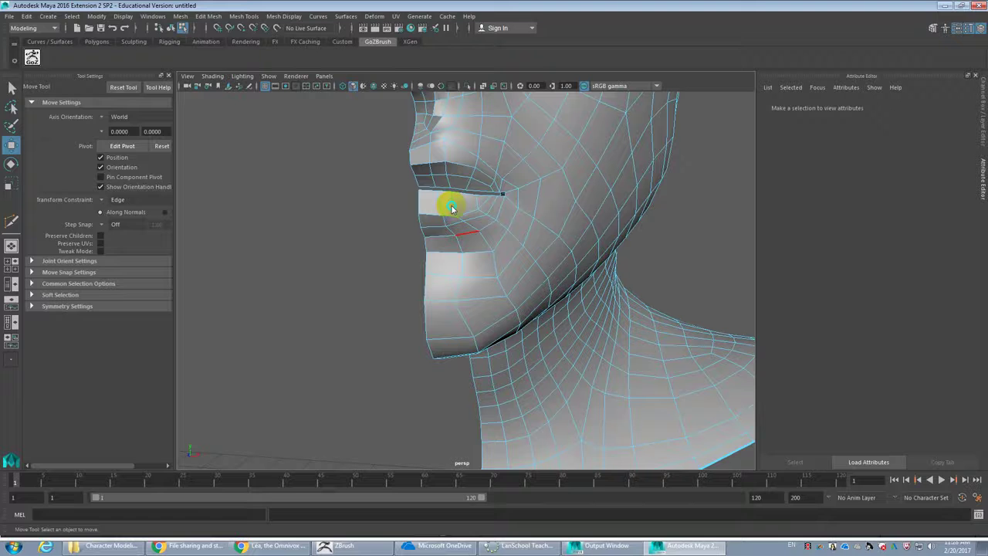
{"action": "left_click", "coordinate": [460, 232]}
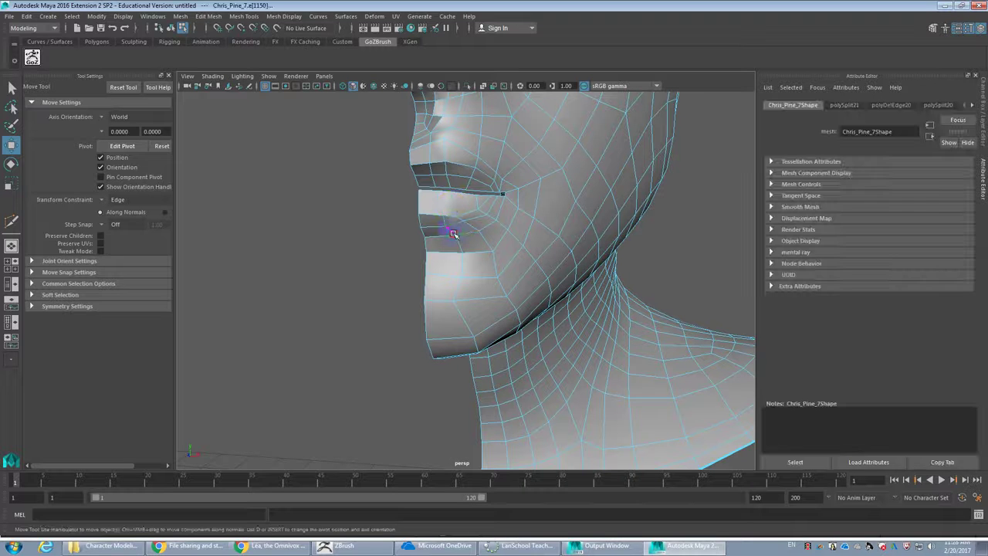
{"action": "left_click_drag", "start_coordinate": [503, 246], "coordinate": [468, 278]}
{"action": "right_click_drag", "start_coordinate": [468, 278], "coordinate": [433, 256]}
{"action": "left_click", "coordinate": [462, 279]}
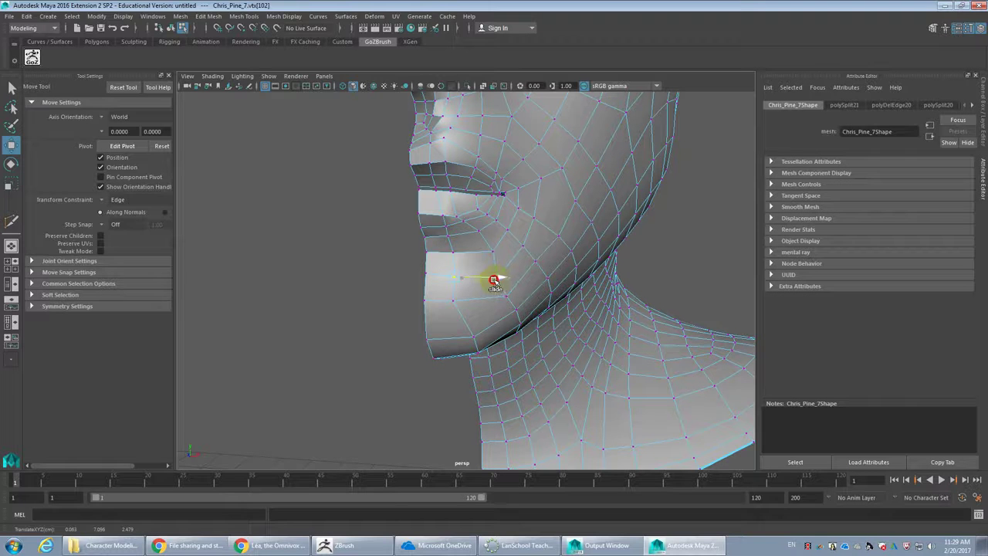
{"action": "left_click", "coordinate": [456, 301]}
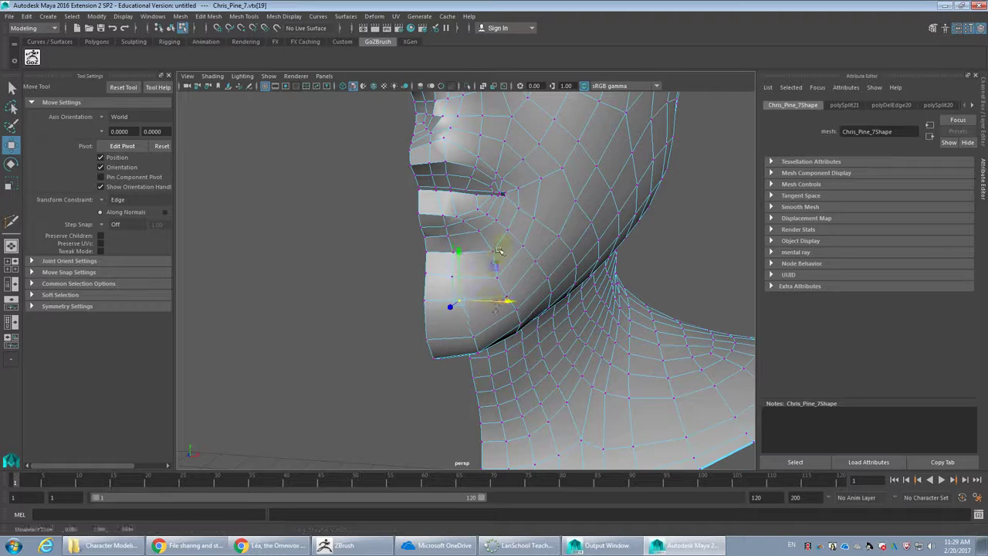
{"action": "left_click_drag", "start_coordinate": [498, 259], "coordinate": [490, 285], "text": "alt"}
Slide the vertices of the lower lip and of the row just beneath it along their edges
{"action": "left_click", "coordinate": [447, 240]}
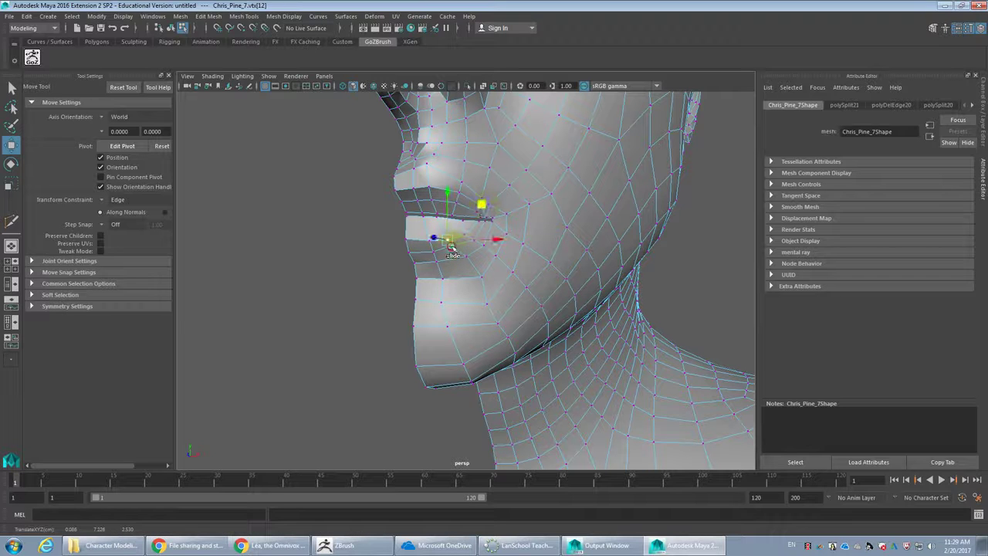
{"action": "left_click", "coordinate": [449, 246]}
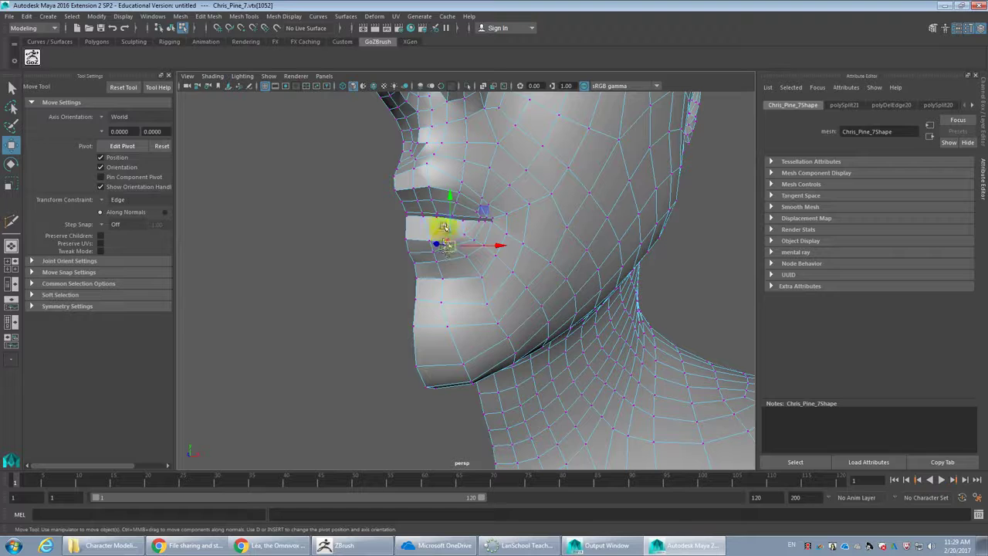
{"action": "left_click_drag", "start_coordinate": [445, 245], "coordinate": [442, 248]}
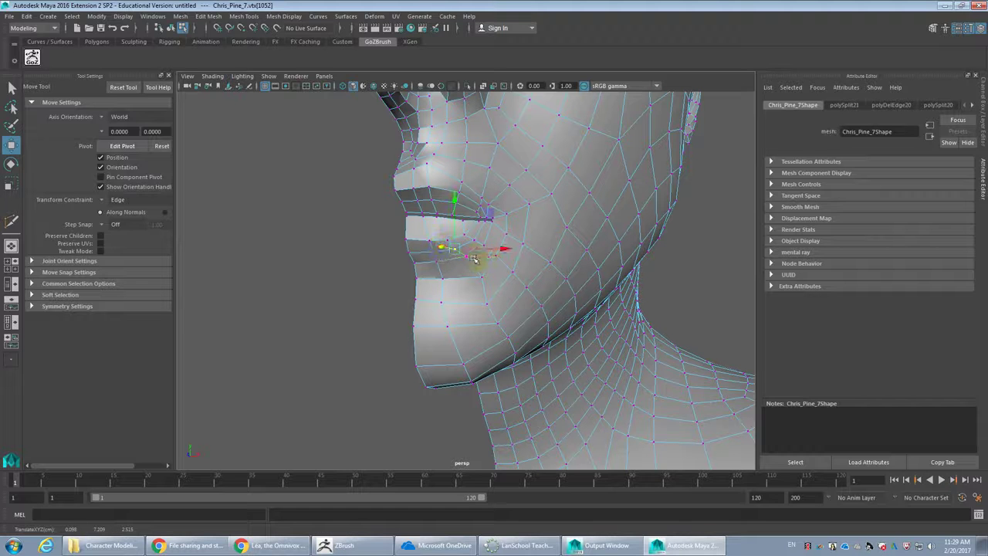
{"action": "left_click", "coordinate": [469, 260]}
{"action": "left_click_drag", "start_coordinate": [507, 259], "coordinate": [518, 278]}
{"action": "left_click", "coordinate": [484, 277]}
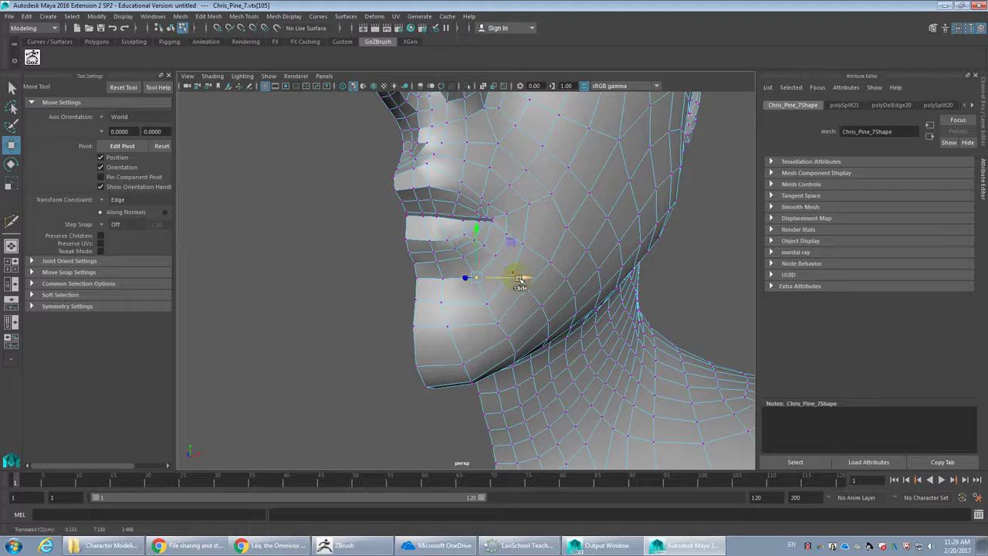
Slide the vertices on the lip border along the mouth opening to even their spacing
{"action": "left_click", "coordinate": [464, 223]}
{"action": "left_click_drag", "start_coordinate": [505, 223], "coordinate": [415, 221]}
{"action": "left_click", "coordinate": [482, 223]}
{"action": "left_click", "coordinate": [481, 222]}
{"action": "left_click_drag", "start_coordinate": [481, 222], "coordinate": [490, 221]}
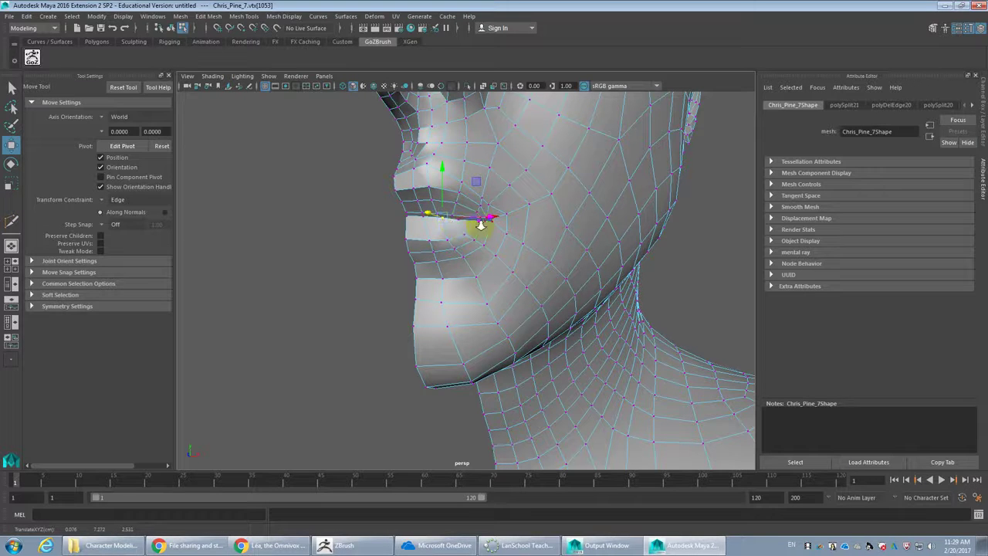
{"action": "scroll", "coordinate": [447, 239], "scroll_direction": "up", "scroll_amount": 5}
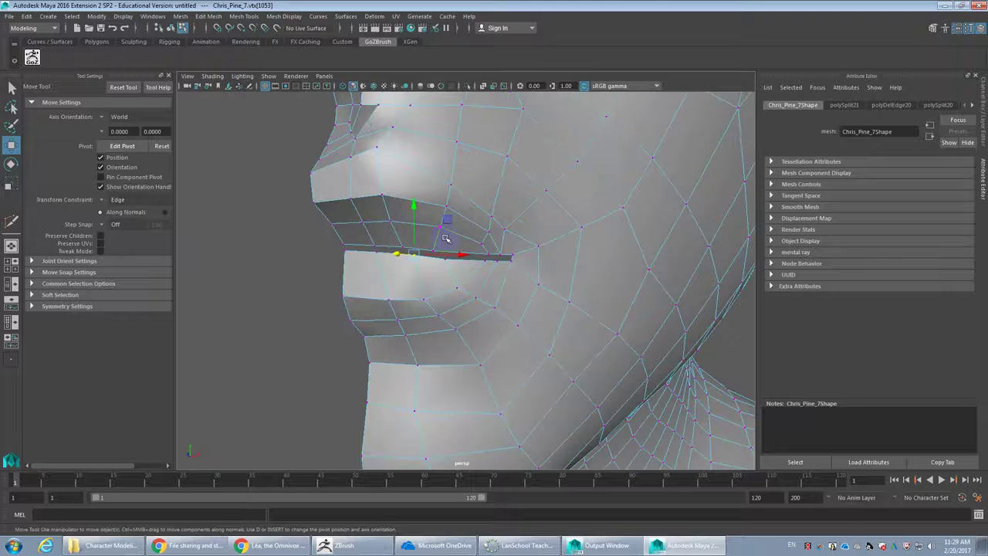
{"action": "left_click_drag", "start_coordinate": [421, 255], "coordinate": [483, 251]}
Slide the vertices in the middle rows of the upper lip along their edges
{"action": "scroll", "coordinate": [438, 229], "scroll_direction": "down", "scroll_amount": 2}
{"action": "left_click", "coordinate": [414, 223]}
{"action": "left_click_drag", "start_coordinate": [438, 223], "coordinate": [447, 249]}
{"action": "left_click", "coordinate": [418, 241]}
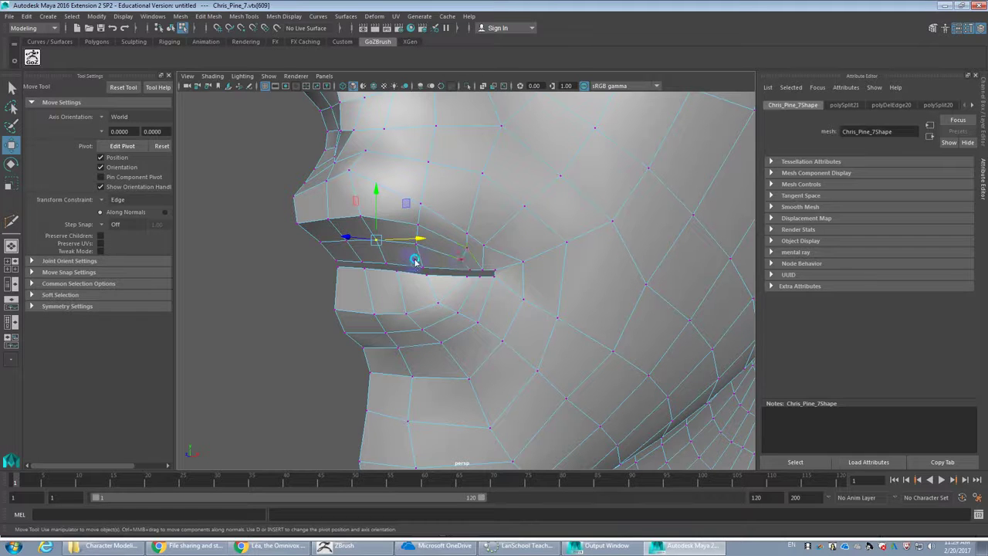
Cut an edge from the outer to the inner upper lip border near the mouth corner and delete the adjacent old edge
{"action": "key", "text": "ctrl+shift+x"}
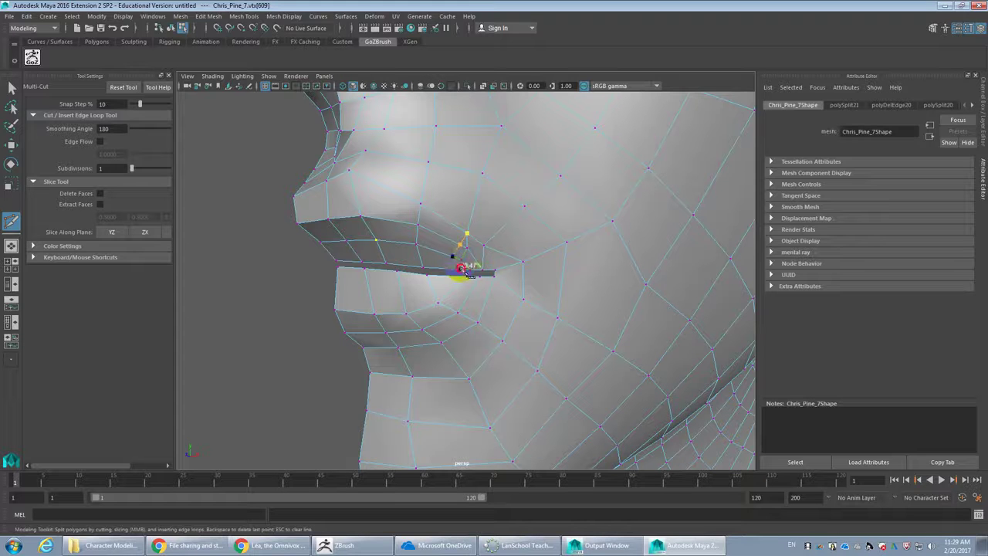
{"action": "key", "text": "w"}
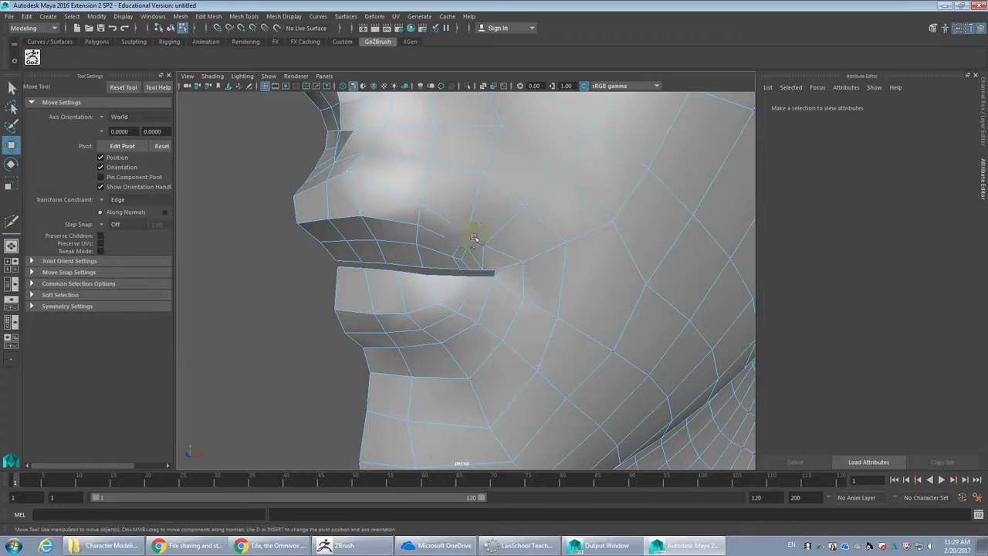
{"action": "left_click", "coordinate": [469, 242]}
{"action": "left_click", "coordinate": [469, 242]}
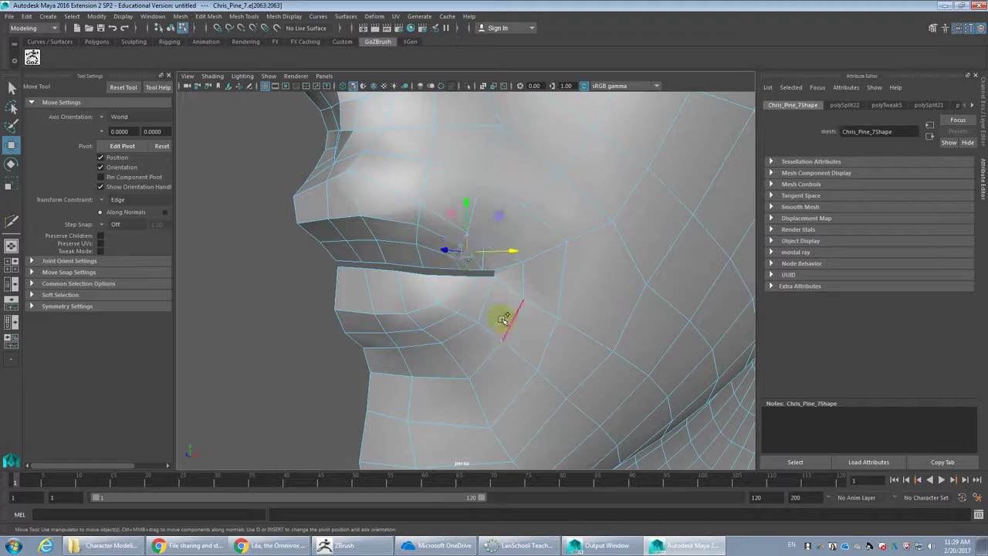
{"action": "key", "text": "Delete"}
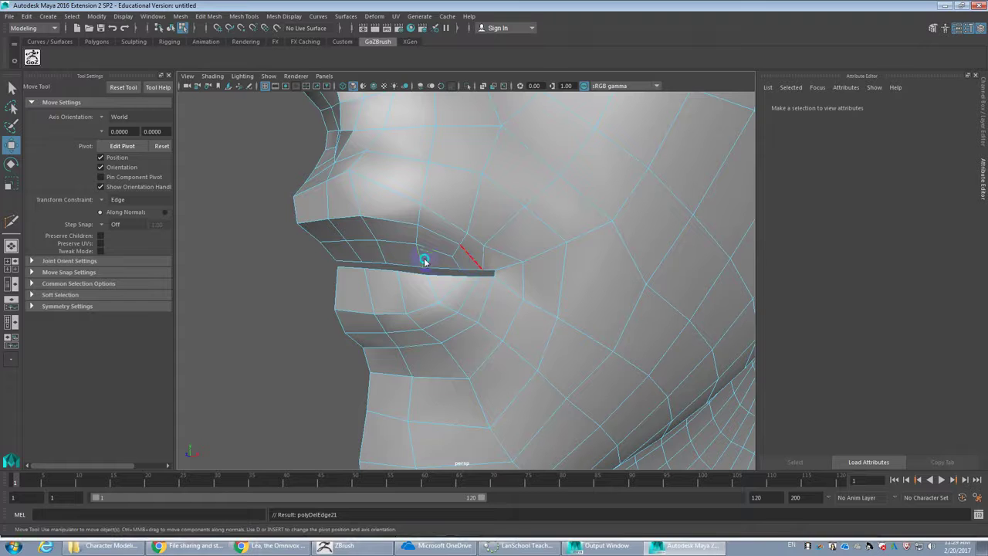
Cut an edge from the upper lip vertex to the lip border before the mouth corner and delete the old diagonal beside it
{"action": "key", "text": "y"}
{"action": "left_click", "coordinate": [461, 246]}
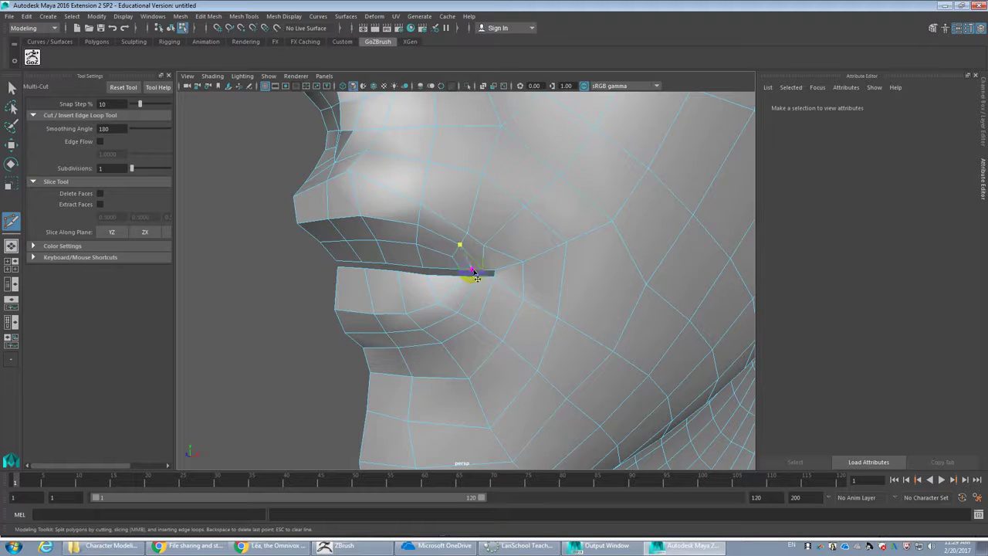
{"action": "left_click", "coordinate": [480, 270]}
{"action": "key", "text": "w"}
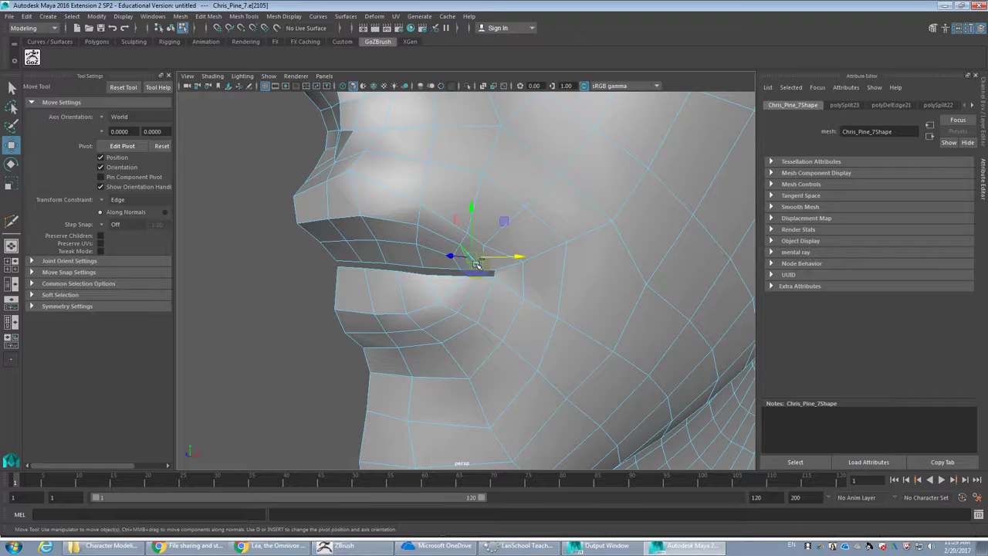
{"action": "key", "text": "Delete"}
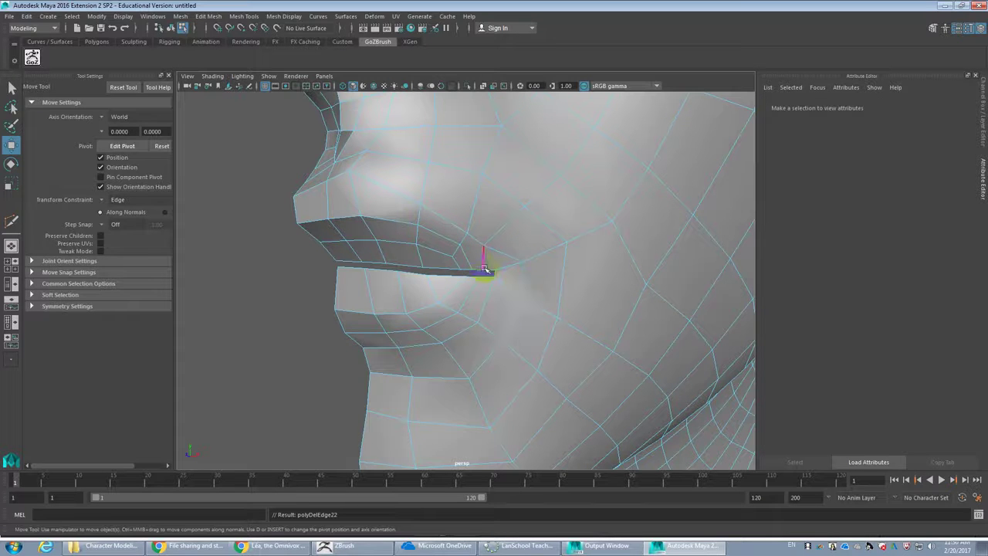
Try removing the edge loop that runs along the upper lip
{"action": "left_click", "coordinate": [466, 260]}
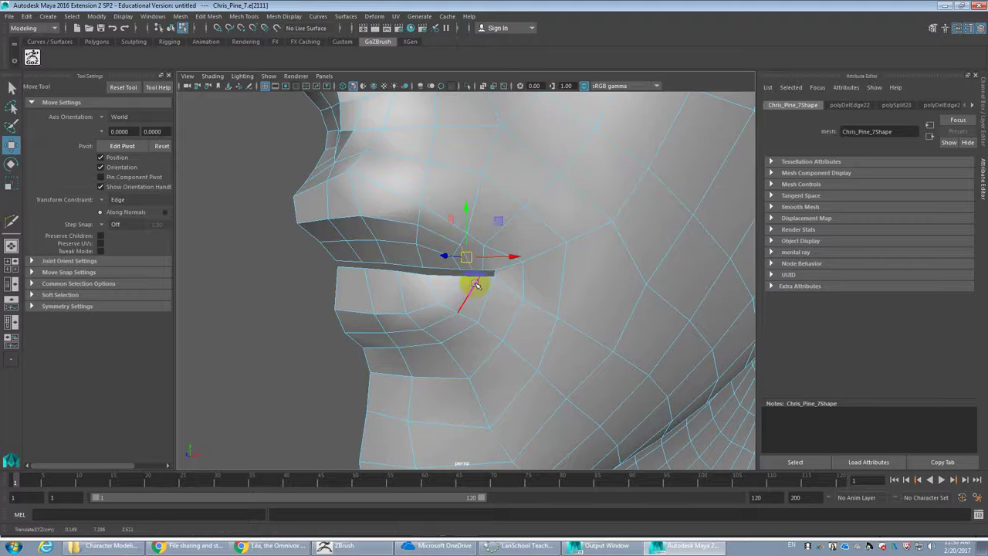
{"action": "left_click", "coordinate": [464, 270]}
{"action": "left_click", "coordinate": [456, 251]}
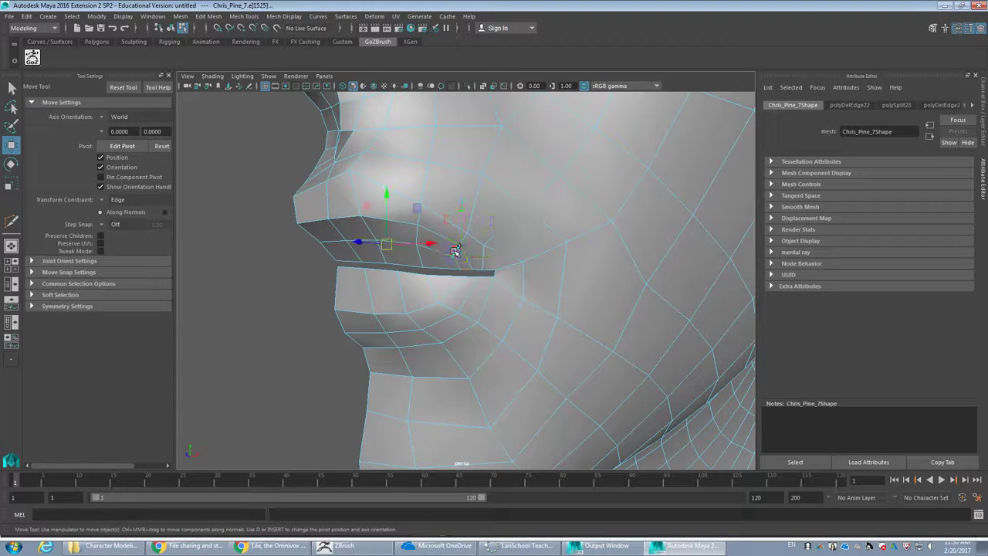
{"action": "left_click", "coordinate": [501, 221]}
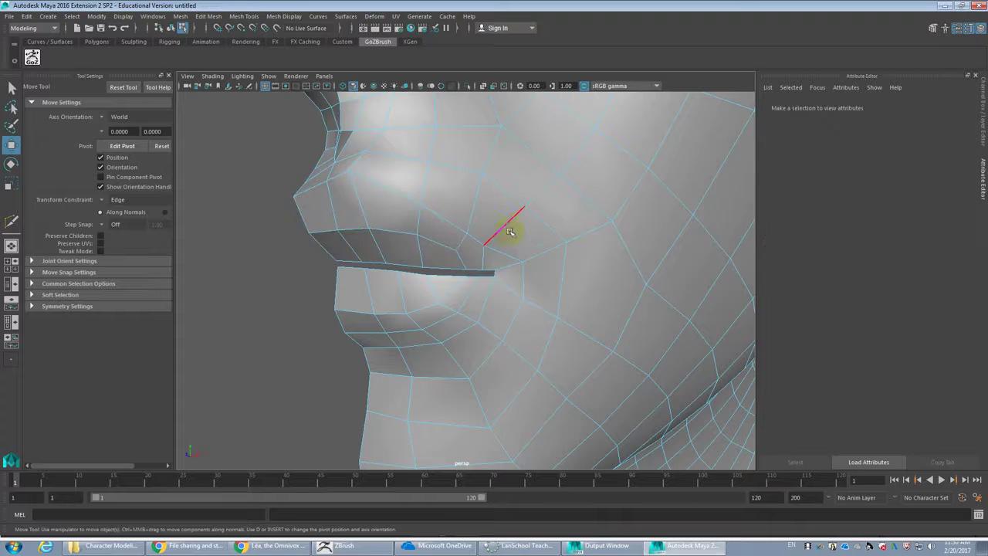
{"action": "key", "text": "ctrl+z"}
{"action": "left_click", "coordinate": [468, 241]}
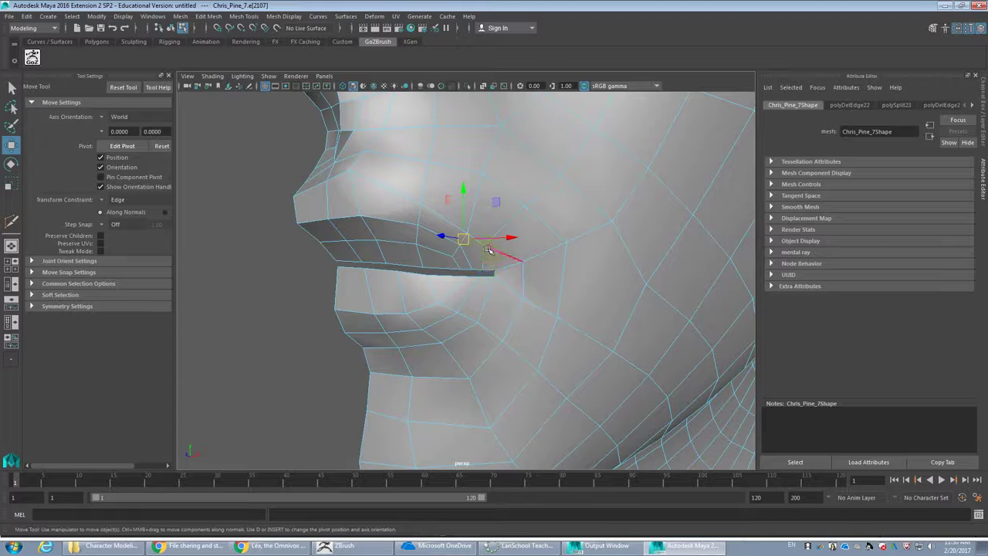
Reposition the vertices just above and beside the mouth corner toward the cheek
{"action": "right_click_drag", "start_coordinate": [487, 246], "coordinate": [448, 241]}
{"action": "left_click", "coordinate": [485, 247]}
{"action": "left_click_drag", "start_coordinate": [510, 246], "coordinate": [516, 247]}
{"action": "key", "text": "ctrl+z"}
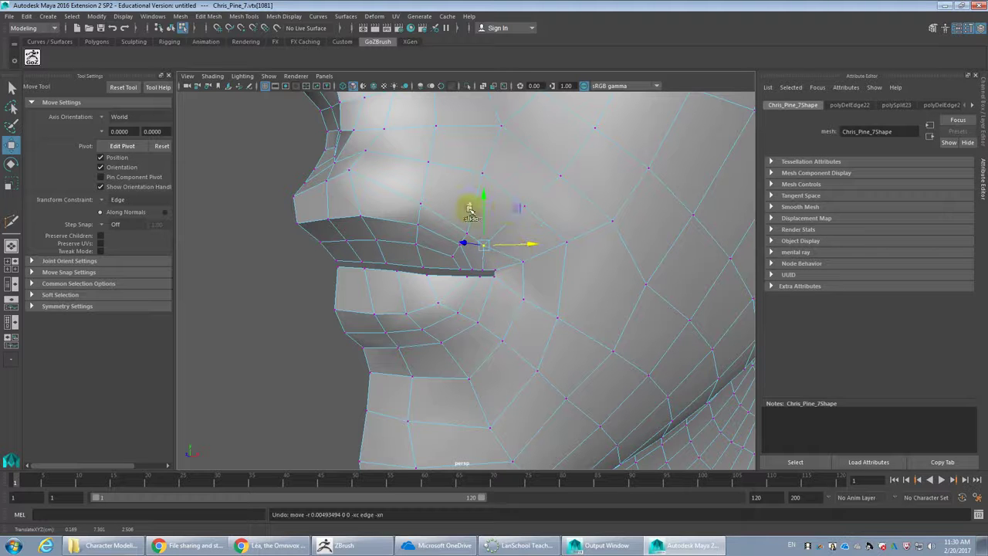
{"action": "left_click_drag", "start_coordinate": [520, 213], "coordinate": [521, 215]}
{"action": "left_click", "coordinate": [523, 260]}
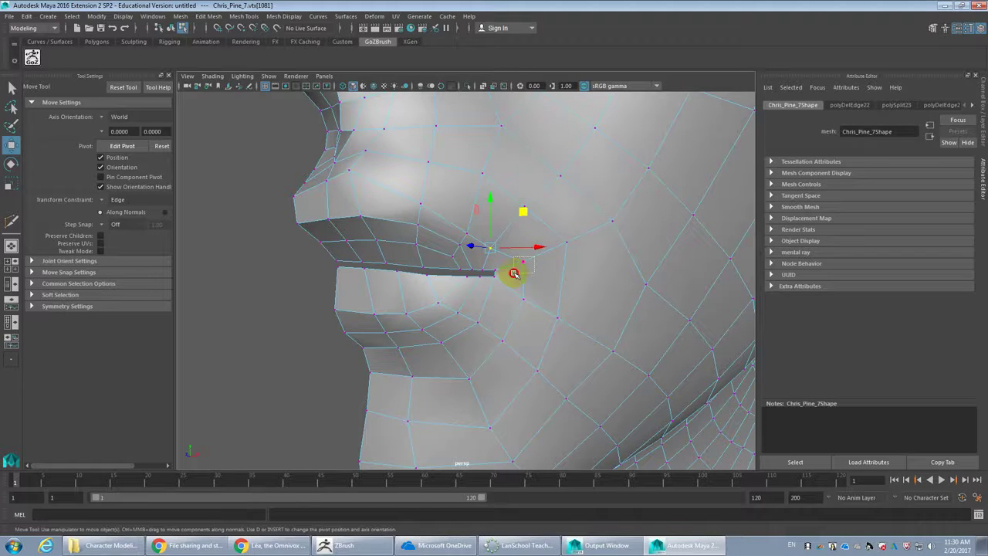
{"action": "left_click", "coordinate": [558, 227]}
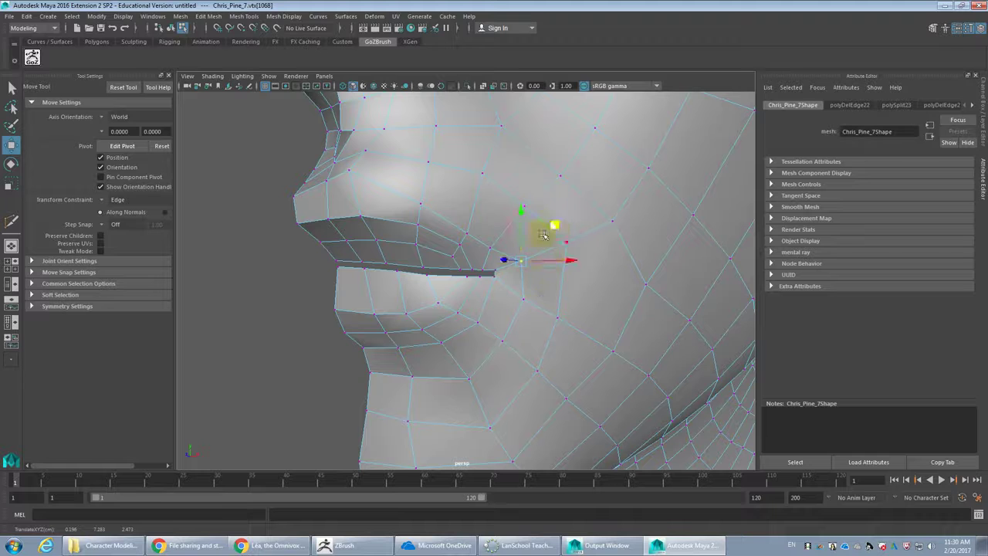
{"action": "left_click", "coordinate": [522, 218]}
Slide the lip border vertices beside the mouth corner along the mouth opening
{"action": "middle_click_drag", "start_coordinate": [539, 292], "coordinate": [504, 288]}
{"action": "mouse_move", "coordinate": [503, 288]}
{"action": "left_mouse_down", "text": "alt"}
{"action": "mouse_move", "coordinate": [507, 268]}
{"action": "mouse_move", "coordinate": [492, 276]}
{"action": "mouse_move", "coordinate": [517, 282]}
{"action": "left_mouse_up", "text": "alt"}
{"action": "scroll", "coordinate": [510, 281], "scroll_direction": "up", "scroll_amount": 5}
{"action": "left_click", "coordinate": [514, 283]}
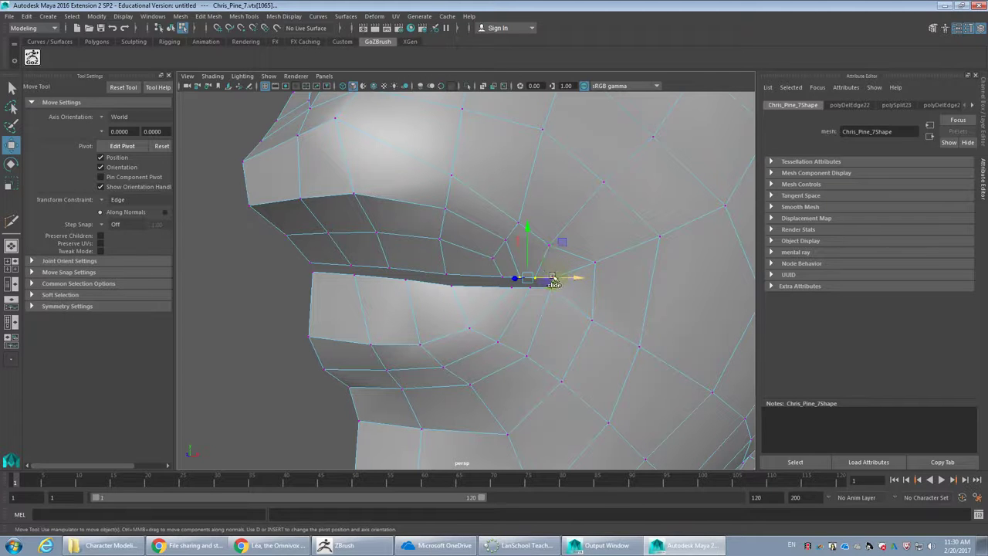
{"action": "left_click_drag", "start_coordinate": [579, 282], "coordinate": [495, 287], "text": "alt"}
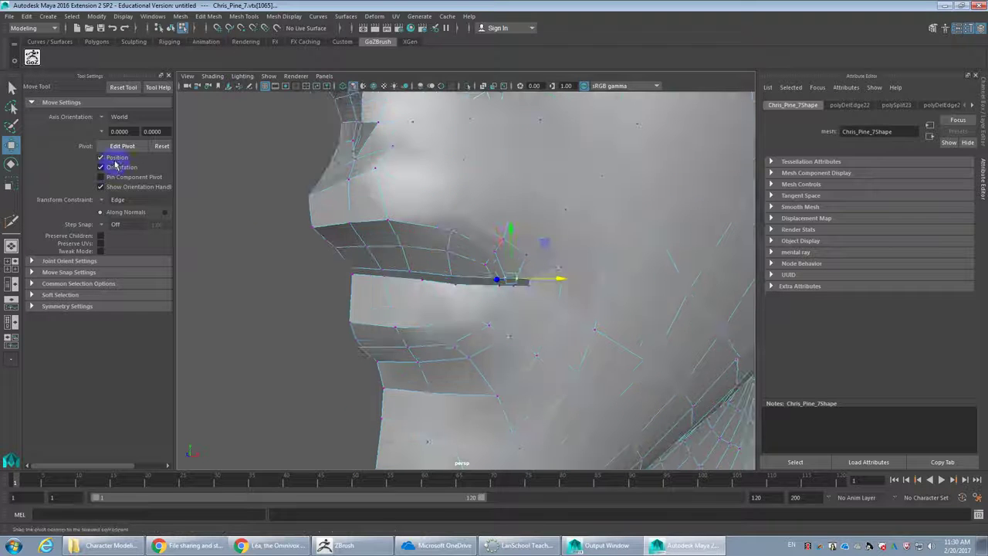
Set the transform constraint to Off and reposition the vertices at the end of the mouth opening
{"action": "left_click", "coordinate": [102, 200]}
{"action": "left_click", "coordinate": [111, 204]}
{"action": "scroll", "coordinate": [564, 303], "scroll_direction": "up", "scroll_amount": 4}
{"action": "scroll", "coordinate": [566, 300], "scroll_direction": "down", "scroll_amount": 3}
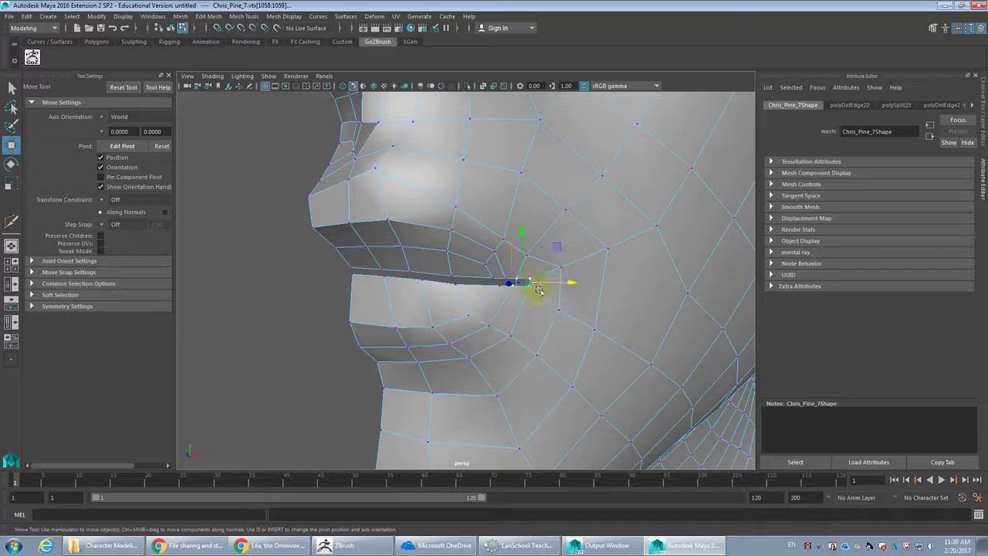
{"action": "scroll", "coordinate": [541, 303], "scroll_direction": "up", "scroll_amount": 3}
{"action": "scroll", "coordinate": [541, 308], "scroll_direction": "down", "scroll_amount": 5}
{"action": "scroll", "coordinate": [517, 303], "scroll_direction": "up", "scroll_amount": 5}
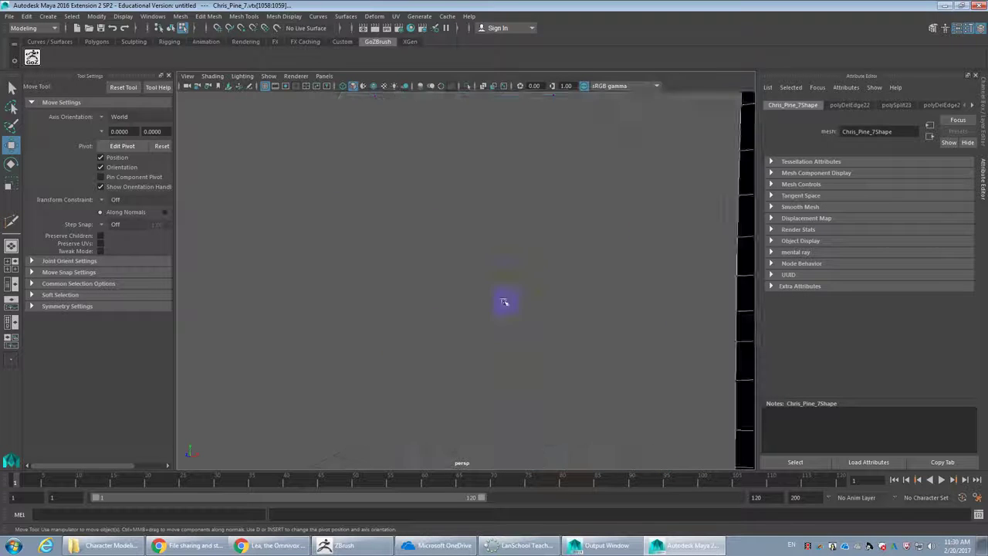
{"action": "left_click", "coordinate": [488, 286]}
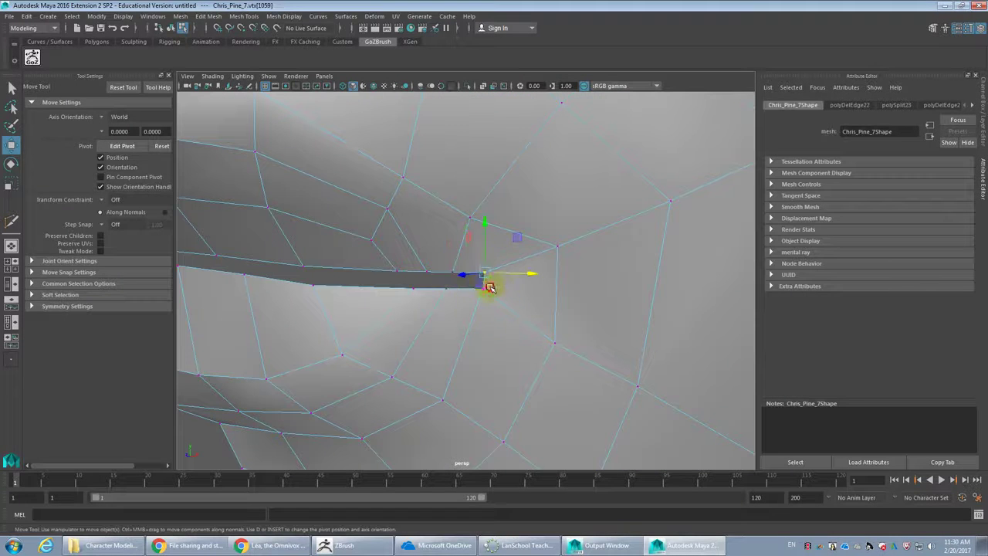
{"action": "left_click", "coordinate": [508, 261]}
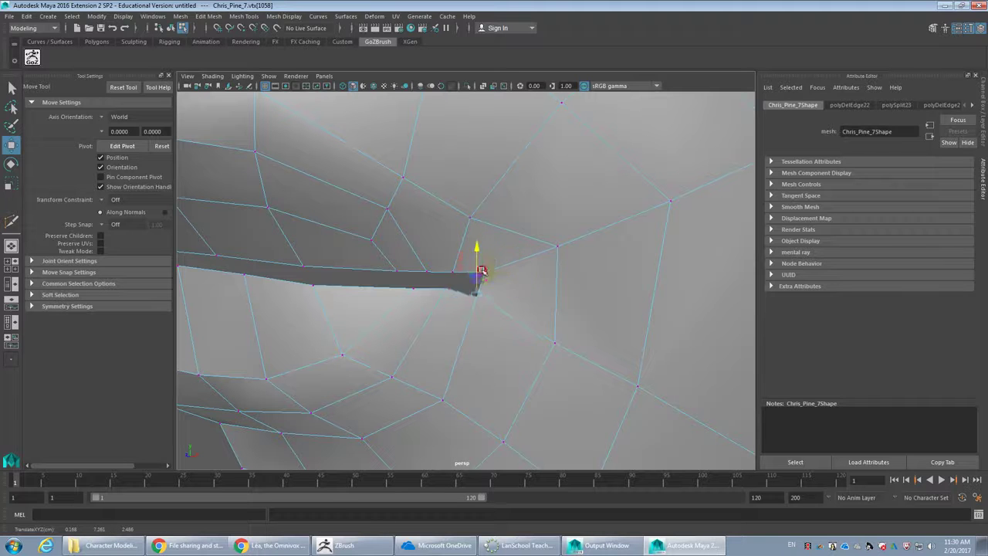
{"action": "left_click", "coordinate": [502, 265]}
{"action": "mouse_move", "coordinate": [515, 243]}
{"action": "left_mouse_down"}
{"action": "mouse_move", "coordinate": [503, 252]}
{"action": "mouse_move", "coordinate": [498, 237]}
{"action": "left_mouse_up"}
Reposition the upper lip border vertex beside the mouth corner and check the mouth from several distances
{"action": "left_click", "coordinate": [438, 257]}
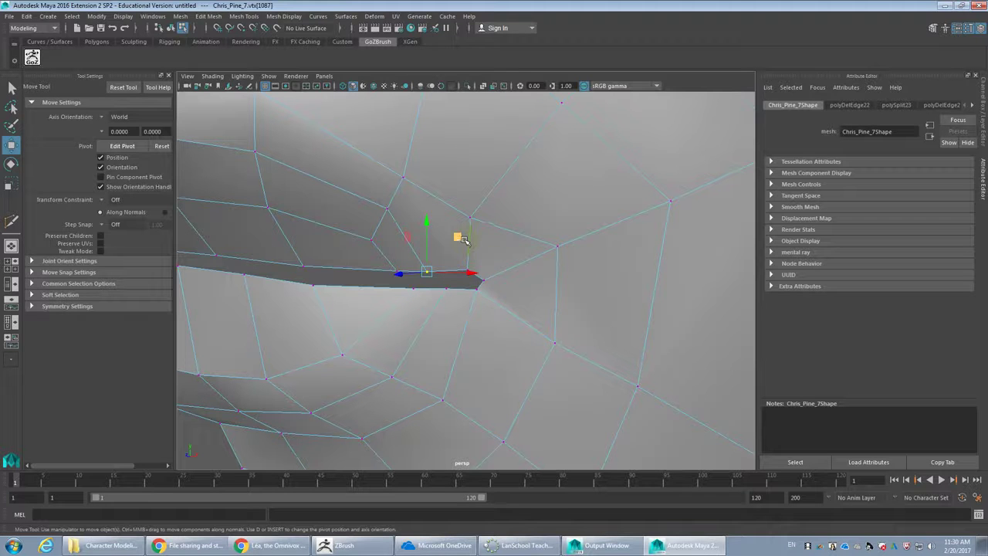
{"action": "scroll", "coordinate": [479, 228], "scroll_direction": "down", "scroll_amount": 5}
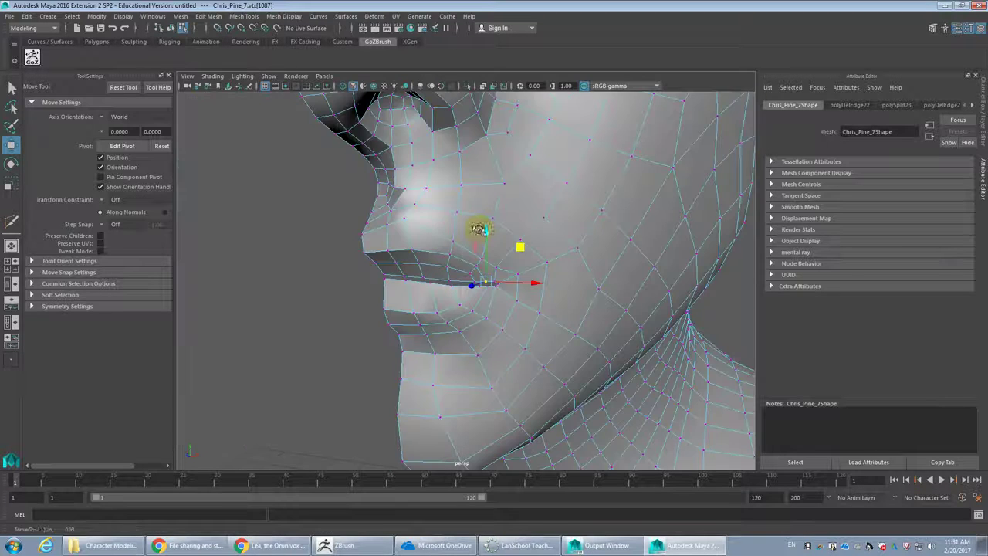
{"action": "left_click_drag", "start_coordinate": [478, 229], "coordinate": [472, 283], "text": "alt"}
{"action": "scroll", "coordinate": [481, 268], "scroll_direction": "down", "scroll_amount": 4}
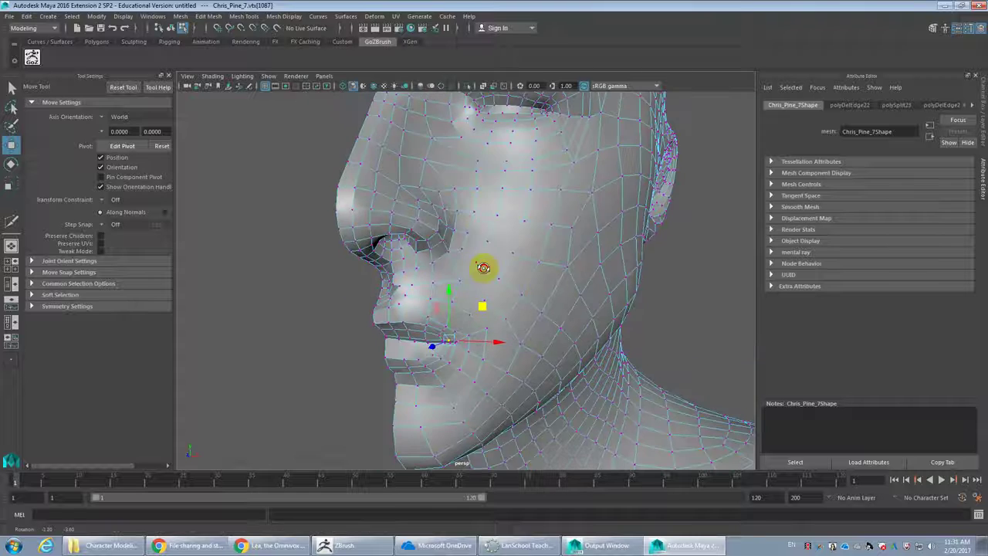
{"action": "scroll", "coordinate": [529, 254], "scroll_direction": "up", "scroll_amount": 8}
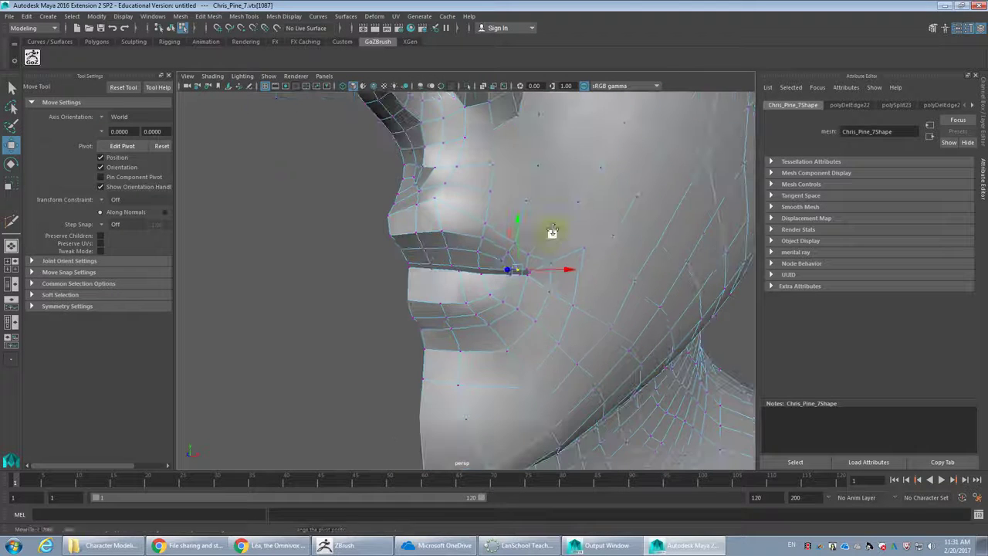
Reposition the vertices along the lower lip's rim near the mouth corner
{"action": "scroll", "coordinate": [533, 261], "scroll_direction": "up", "scroll_amount": 3}
{"action": "left_click_drag", "start_coordinate": [522, 275], "coordinate": [571, 237], "text": "alt"}
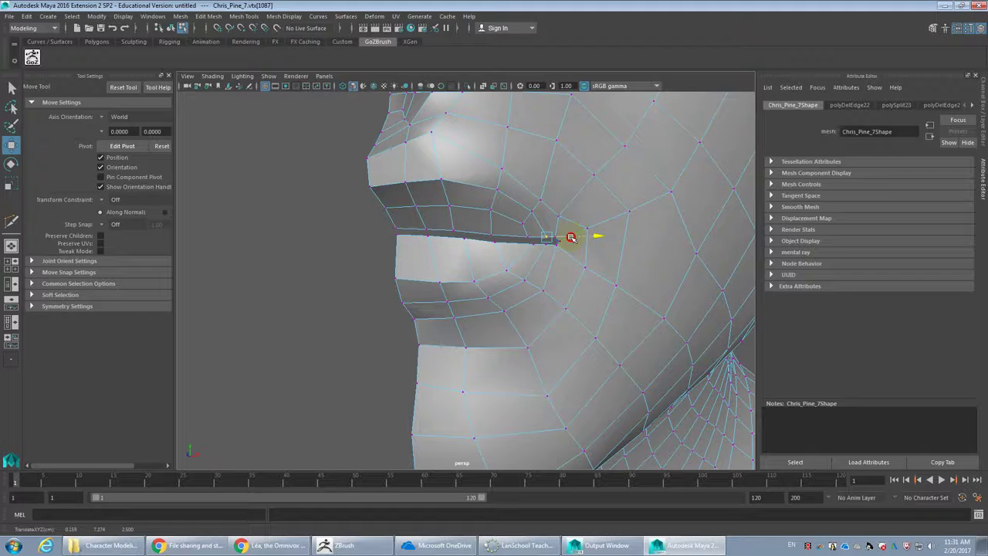
{"action": "left_click", "coordinate": [562, 246]}
{"action": "left_click_drag", "start_coordinate": [564, 246], "coordinate": [507, 242]}
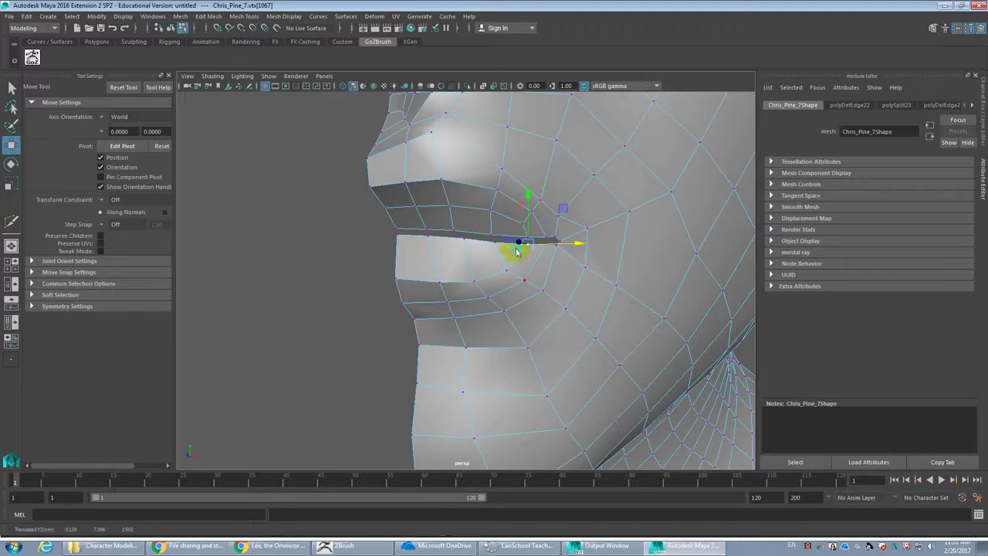
Select the edge loop running from the lower lip past the mouth corner, over the jaw and down the neck
{"action": "right_click_drag", "start_coordinate": [525, 217], "coordinate": [525, 210]}
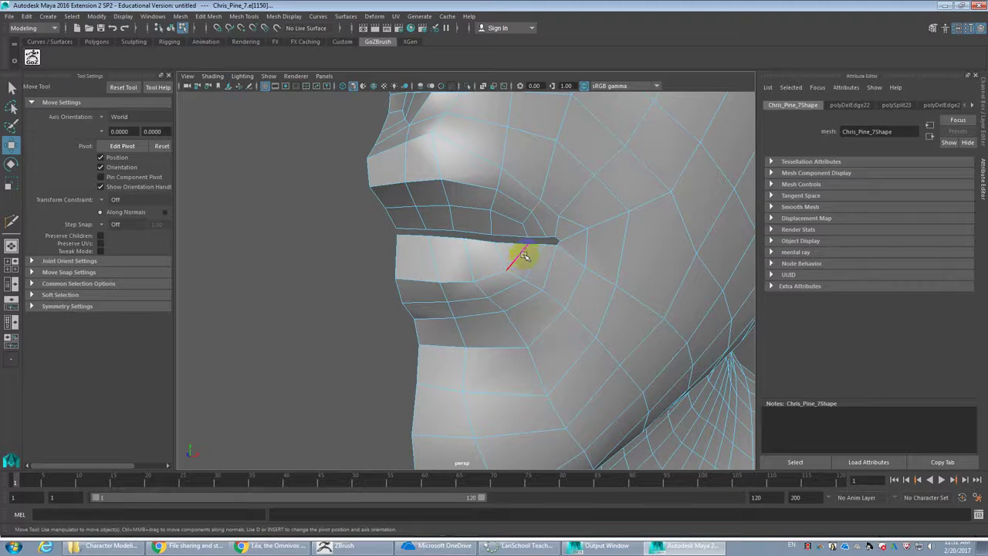
{"action": "left_click", "coordinate": [520, 255]}
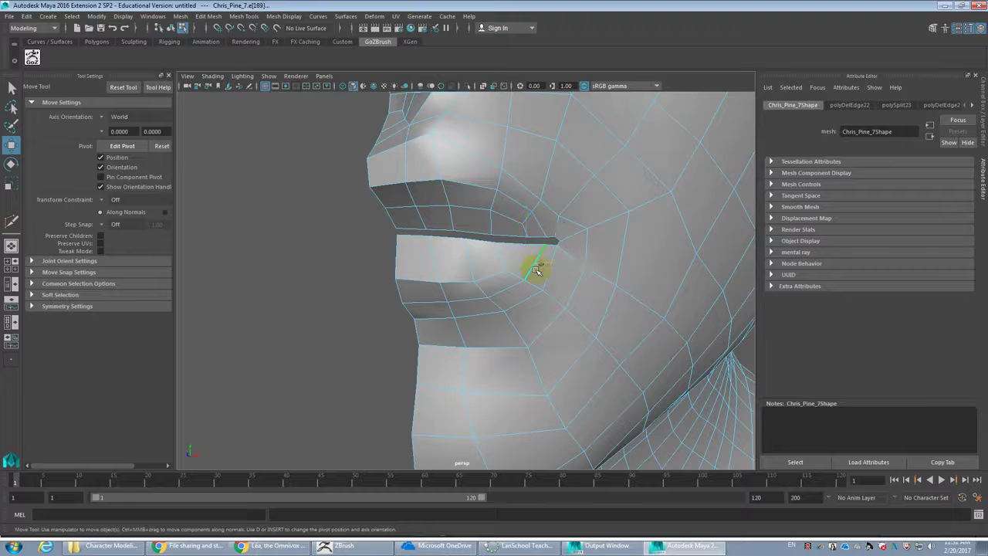
{"action": "scroll", "coordinate": [538, 272], "scroll_direction": "down", "scroll_amount": 7}
{"action": "middle_click_drag", "start_coordinate": [545, 326], "coordinate": [530, 242], "text": "alt"}
{"action": "mouse_move", "coordinate": [529, 243]}
{"action": "left_mouse_down", "text": "alt"}
{"action": "mouse_move", "coordinate": [549, 227]}
{"action": "mouse_move", "coordinate": [529, 259]}
{"action": "left_mouse_up", "text": "alt"}
{"action": "scroll", "coordinate": [437, 187], "scroll_direction": "up", "scroll_amount": 2}
{"action": "scroll", "coordinate": [470, 196], "scroll_direction": "up", "scroll_amount": 2}
{"action": "middle_click_drag", "start_coordinate": [470, 196], "coordinate": [468, 274], "text": "alt"}
{"action": "left_click_drag", "start_coordinate": [483, 275], "coordinate": [505, 273], "text": "alt"}
{"action": "scroll", "coordinate": [508, 232], "scroll_direction": "up", "scroll_amount": 5}
{"action": "middle_click_drag", "start_coordinate": [513, 171], "coordinate": [483, 238], "text": "alt"}
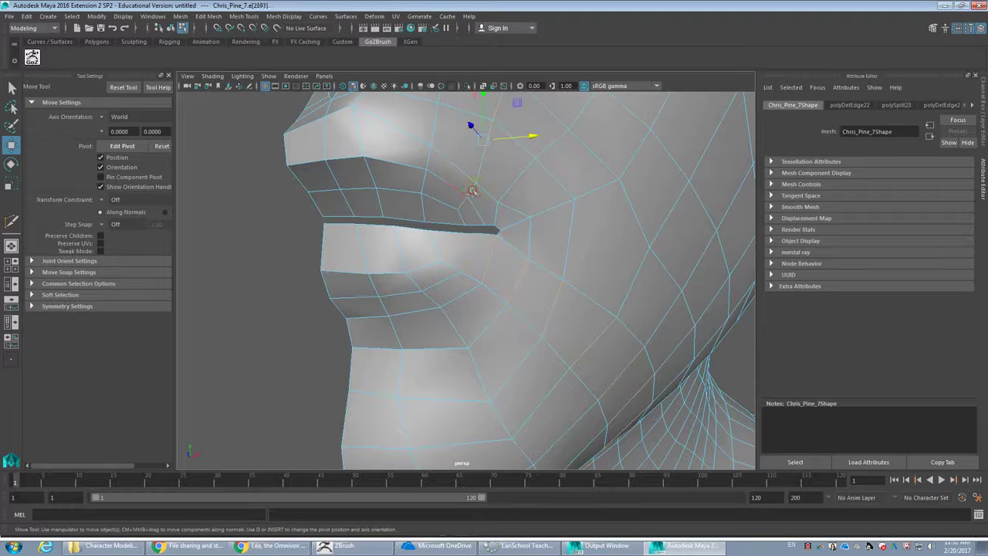
{"action": "double_click", "coordinate": [428, 157], "text": "shift"}
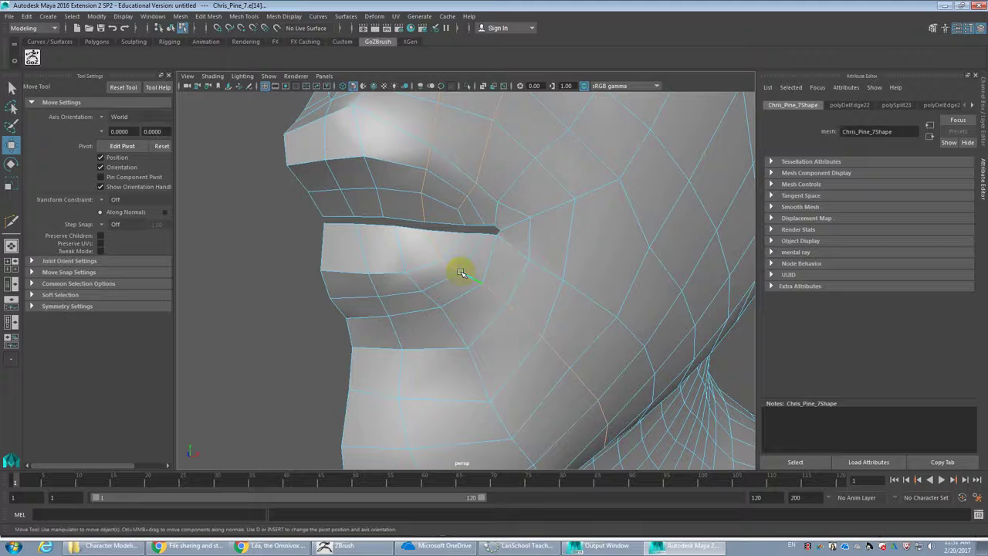
Set the Move tool's transform constraint to Edge and bevel the selected edge loop
{"action": "scroll", "coordinate": [491, 287], "scroll_direction": "down", "scroll_amount": 5}
{"action": "scroll", "coordinate": [477, 310], "scroll_direction": "up", "scroll_amount": 1}
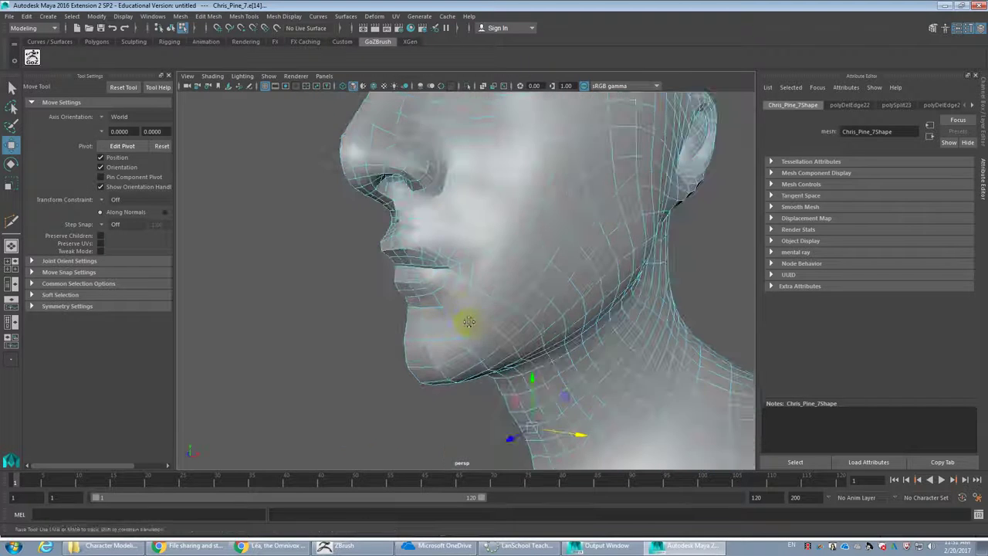
{"action": "left_click_drag", "start_coordinate": [468, 322], "coordinate": [475, 282], "text": "alt"}
{"action": "scroll", "coordinate": [474, 282], "scroll_direction": "up", "scroll_amount": 2}
{"action": "middle_click_drag", "start_coordinate": [474, 283], "coordinate": [469, 325], "text": "alt"}
{"action": "left_click_drag", "start_coordinate": [469, 325], "coordinate": [468, 270], "text": "alt"}
{"action": "left_click", "coordinate": [101, 200]}
{"action": "left_click", "coordinate": [124, 216]}
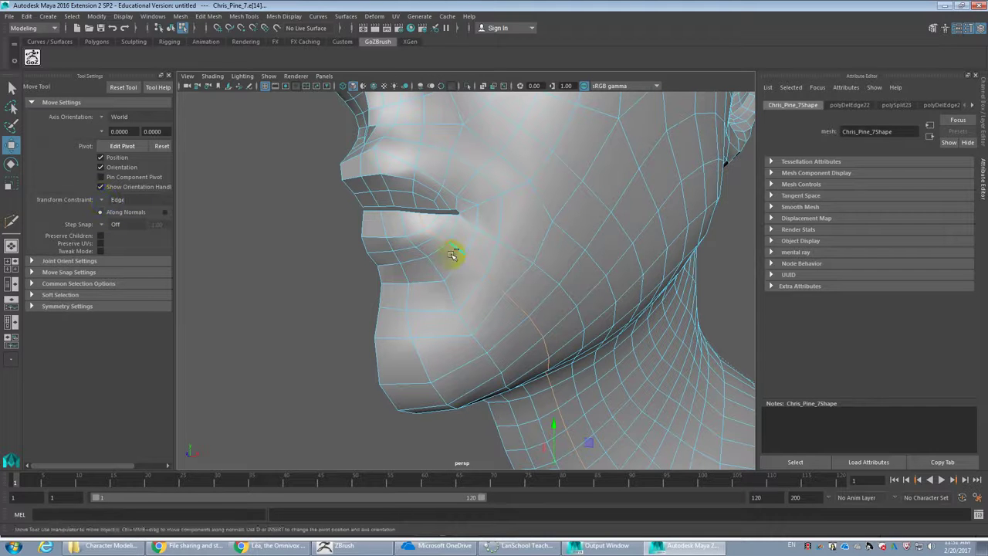
{"action": "mouse_move", "coordinate": [457, 251]}
{"action": "left_mouse_down"}
{"action": "mouse_move", "coordinate": [481, 240]}
{"action": "mouse_move", "coordinate": [437, 231]}
{"action": "mouse_move", "coordinate": [458, 253]}
{"action": "left_mouse_up"}
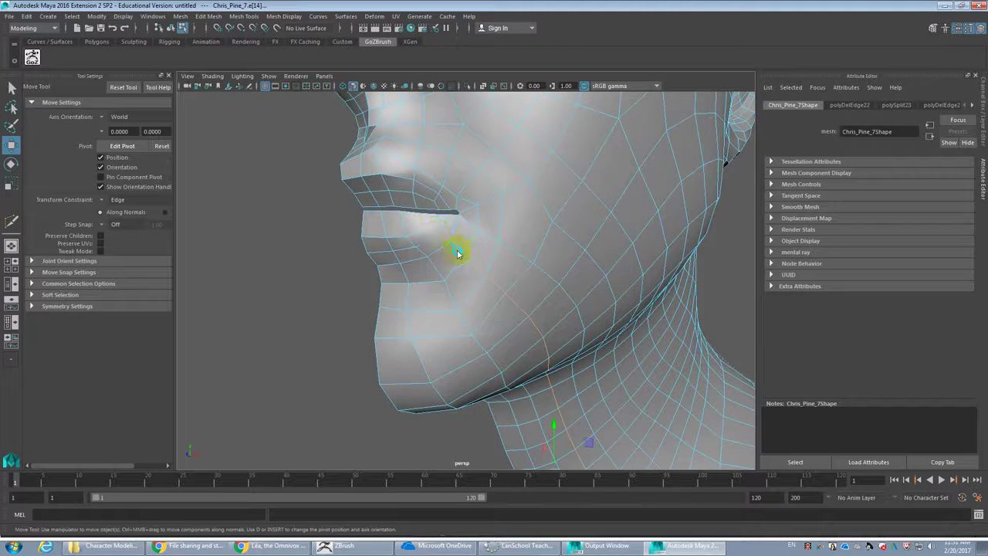
{"action": "key", "text": "ctrl+b"}
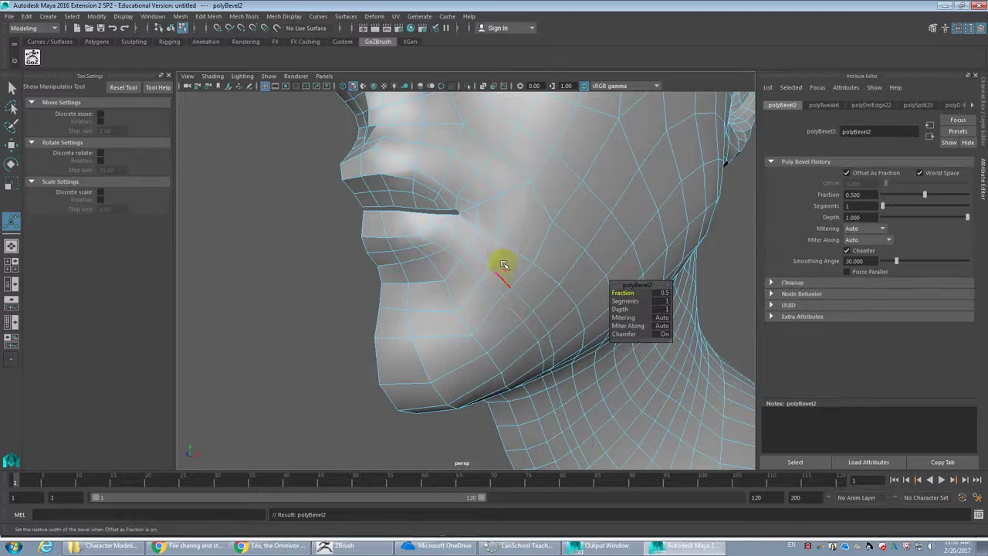
Set the bevel's fraction to 0.6
{"action": "scroll", "coordinate": [459, 232], "scroll_direction": "up", "scroll_amount": 4}
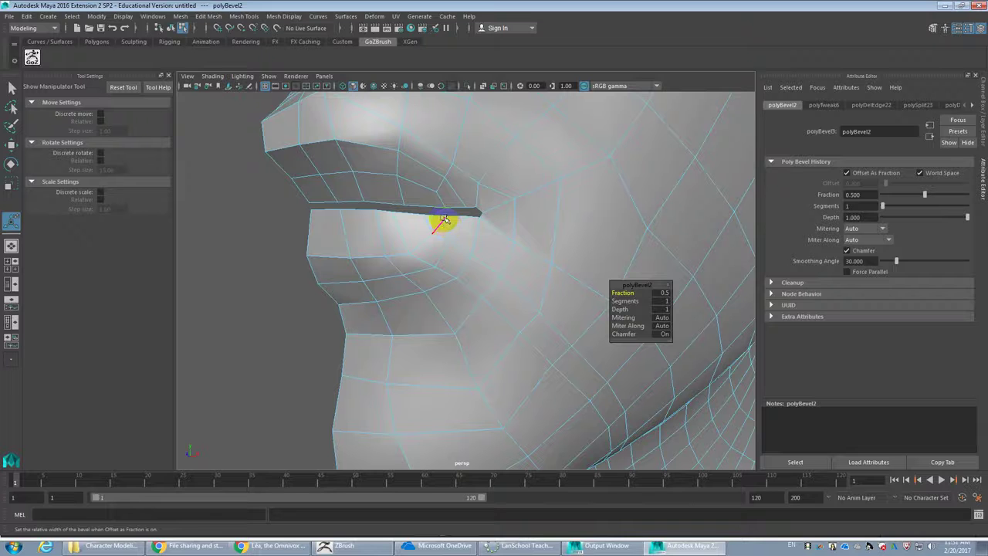
{"action": "scroll", "coordinate": [457, 249], "scroll_direction": "down", "scroll_amount": 5}
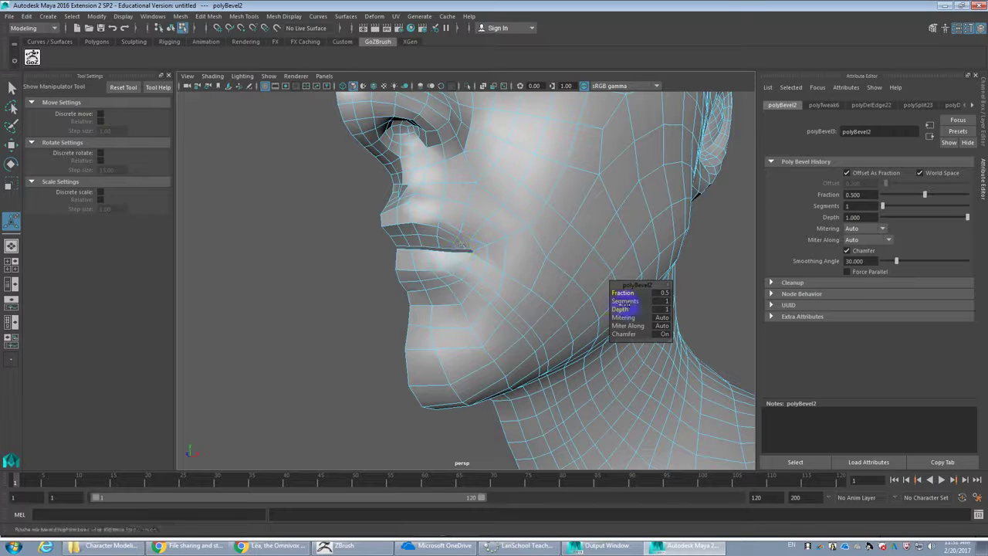
{"action": "left_click_drag", "start_coordinate": [622, 294], "coordinate": [624, 295]}
Collapse the short edge on the lower lip's rim near the mouth corner
{"action": "scroll", "coordinate": [386, 298], "scroll_direction": "up", "scroll_amount": 4}
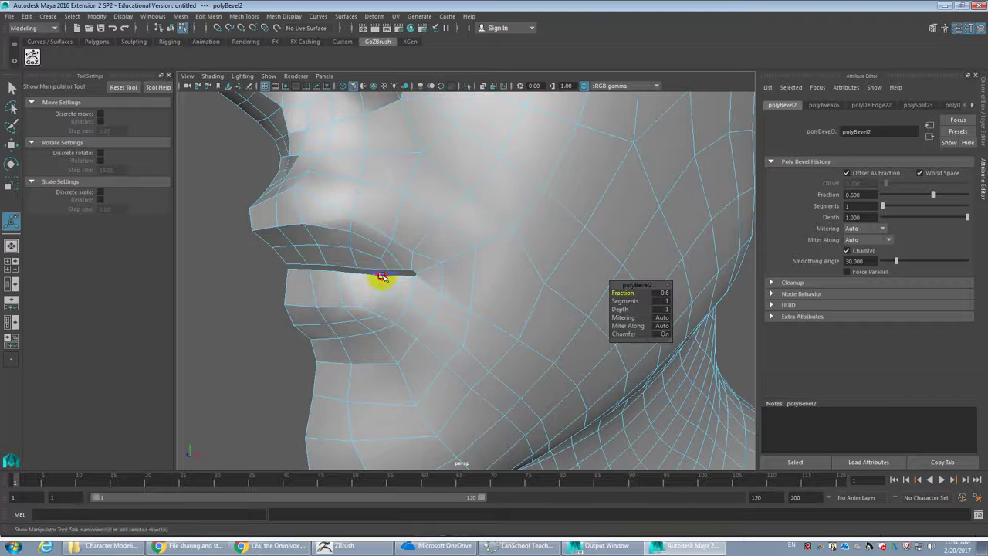
{"action": "left_click", "coordinate": [383, 278]}
{"action": "scroll", "coordinate": [375, 270], "scroll_direction": "up", "scroll_amount": 2}
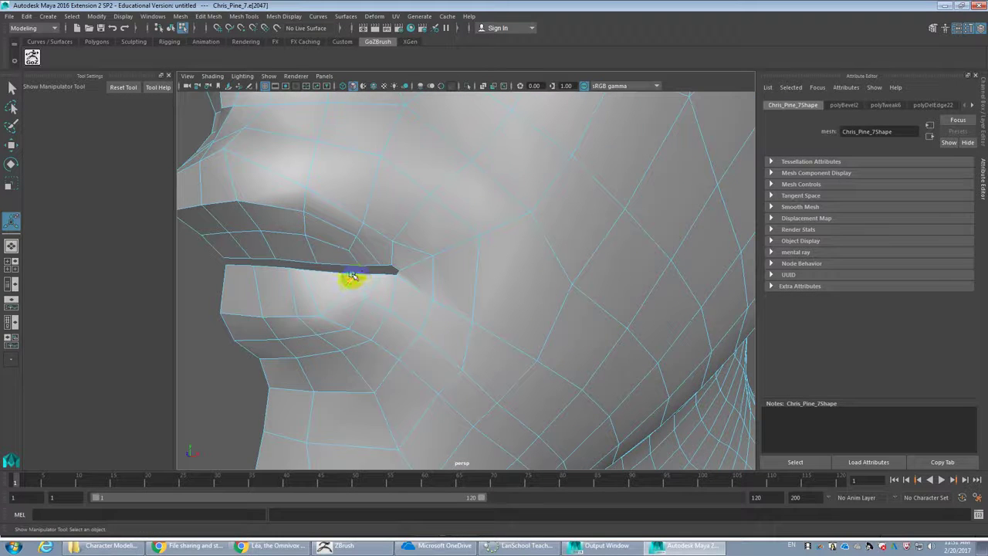
{"action": "left_click", "coordinate": [412, 251]}
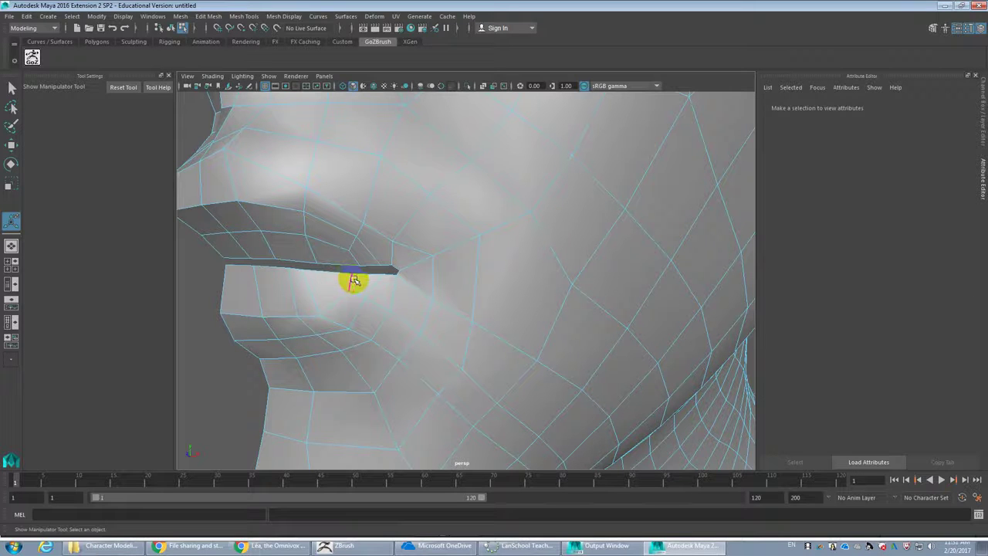
Slide the lower lip's rim vertices along their edges to even out their spacing near the mouth corner
{"action": "right_click_drag", "start_coordinate": [311, 245], "coordinate": [312, 245]}
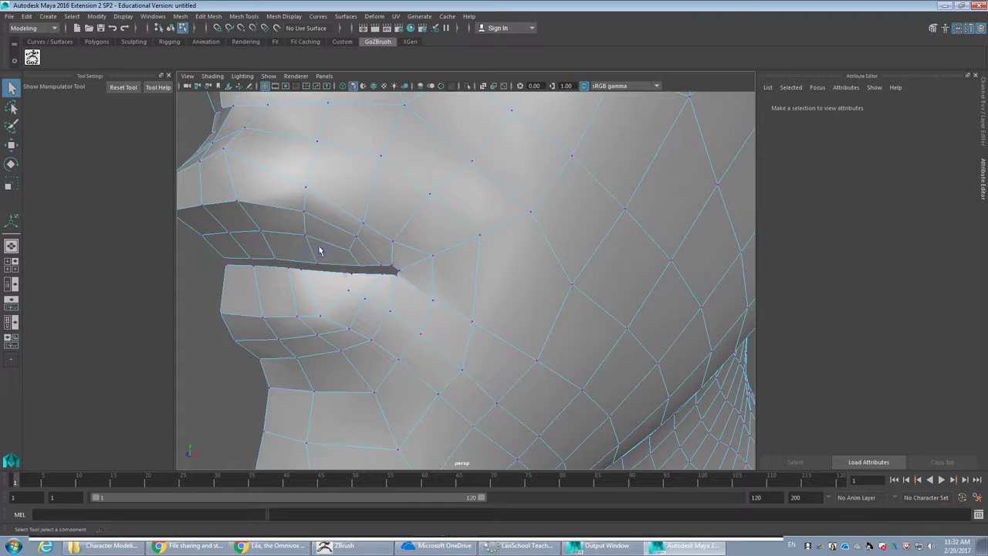
{"action": "left_click", "coordinate": [355, 274]}
{"action": "key", "text": "w"}
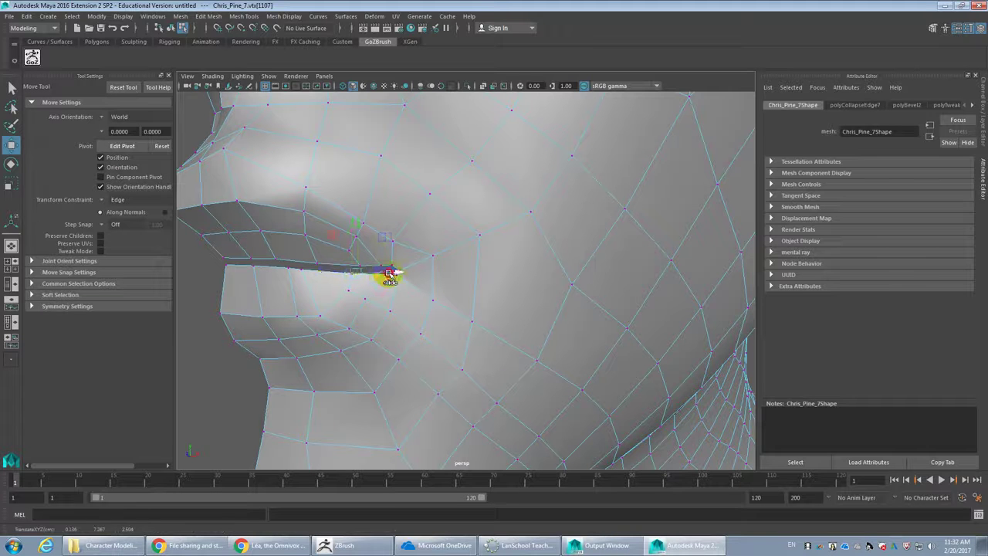
{"action": "left_click", "coordinate": [347, 272]}
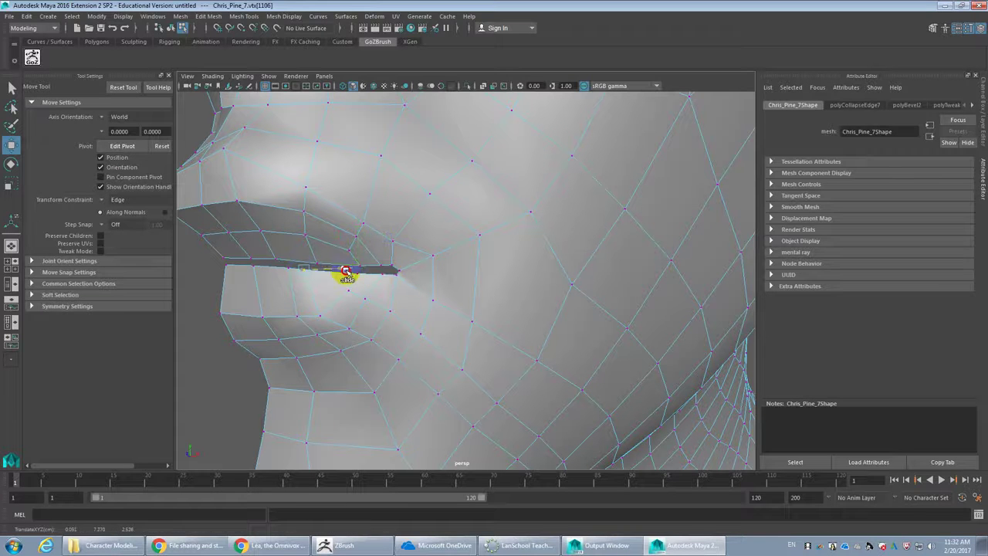
Turn off the transform constraint and freely reposition the two vertices just below the lower lip's rim near the mouth corner
{"action": "left_click", "coordinate": [366, 298]}
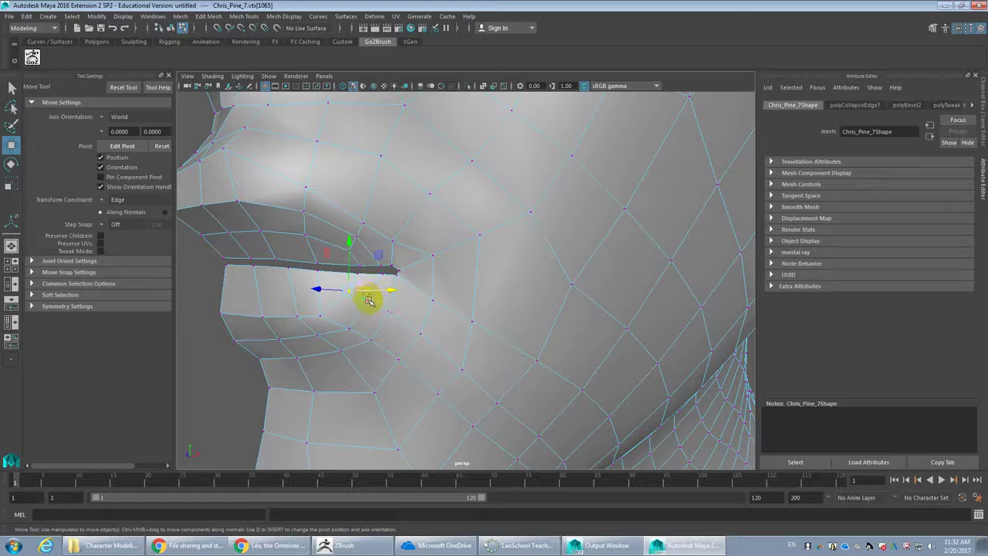
{"action": "left_click", "coordinate": [365, 299], "text": "shift"}
{"action": "left_click_drag", "start_coordinate": [387, 261], "coordinate": [435, 285]}
{"action": "key", "text": "ctrl+z"}
{"action": "left_click_drag", "start_coordinate": [447, 227], "coordinate": [456, 234]}
{"action": "key", "text": "ctrl+z"}
{"action": "left_click", "coordinate": [104, 202]}
{"action": "left_click", "coordinate": [116, 205]}
{"action": "left_click_drag", "start_coordinate": [424, 316], "coordinate": [365, 311], "text": "alt"}
{"action": "right_click_drag", "start_coordinate": [364, 311], "coordinate": [393, 305], "text": "alt"}
{"action": "middle_click_drag", "start_coordinate": [393, 304], "coordinate": [408, 288], "text": "alt"}
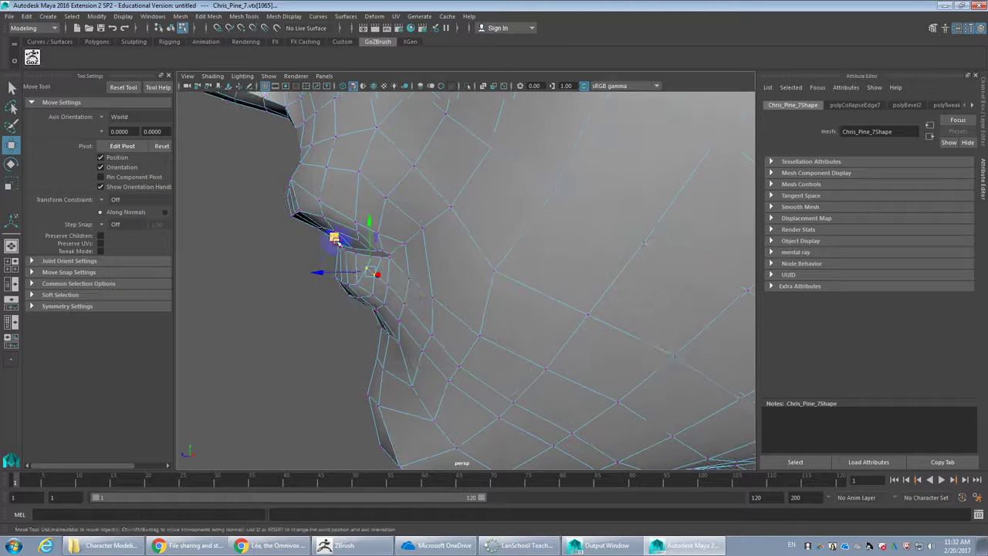
{"action": "left_click_drag", "start_coordinate": [333, 240], "coordinate": [497, 298], "text": "alt"}
Set the transform constraint back to Edge and slide the vertices just below the mouth corner along their edges
{"action": "left_click", "coordinate": [102, 201]}
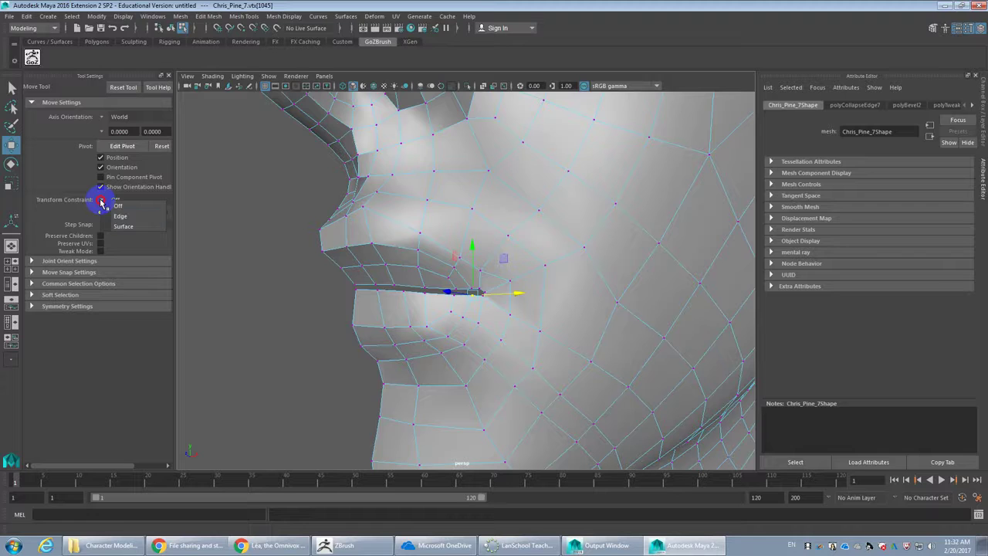
{"action": "left_click", "coordinate": [117, 216]}
{"action": "left_click_drag", "start_coordinate": [432, 324], "coordinate": [512, 270], "text": "alt"}
{"action": "left_click", "coordinate": [479, 301]}
{"action": "left_click_drag", "start_coordinate": [467, 325], "coordinate": [507, 312]}
Slide the vertices on the side of the chin along their edges to smooth the edge flow
{"action": "left_click", "coordinate": [479, 343]}
{"action": "left_click", "coordinate": [494, 364]}
{"action": "left_click_drag", "start_coordinate": [494, 365], "coordinate": [496, 336], "text": "alt"}
{"action": "left_click", "coordinate": [477, 291]}
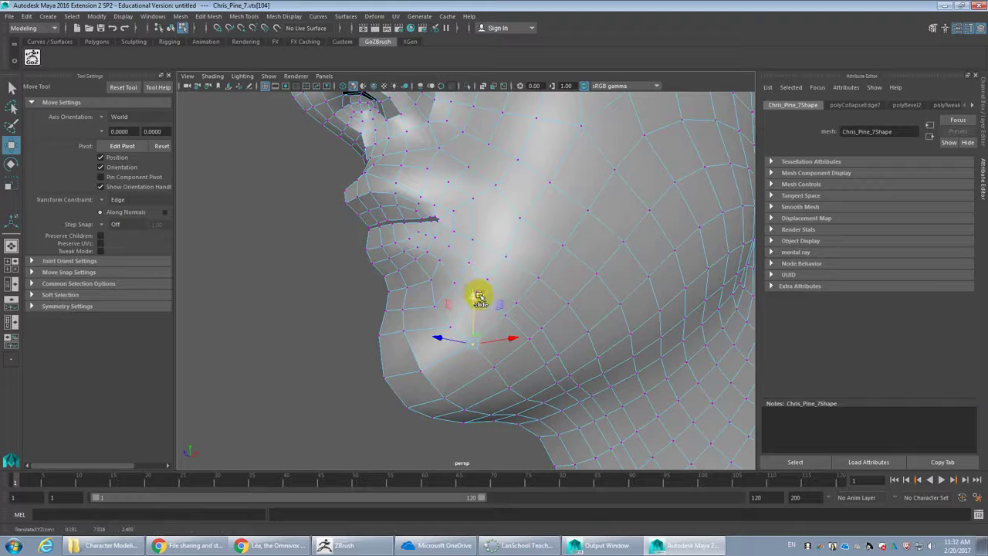
{"action": "left_click", "coordinate": [511, 316]}
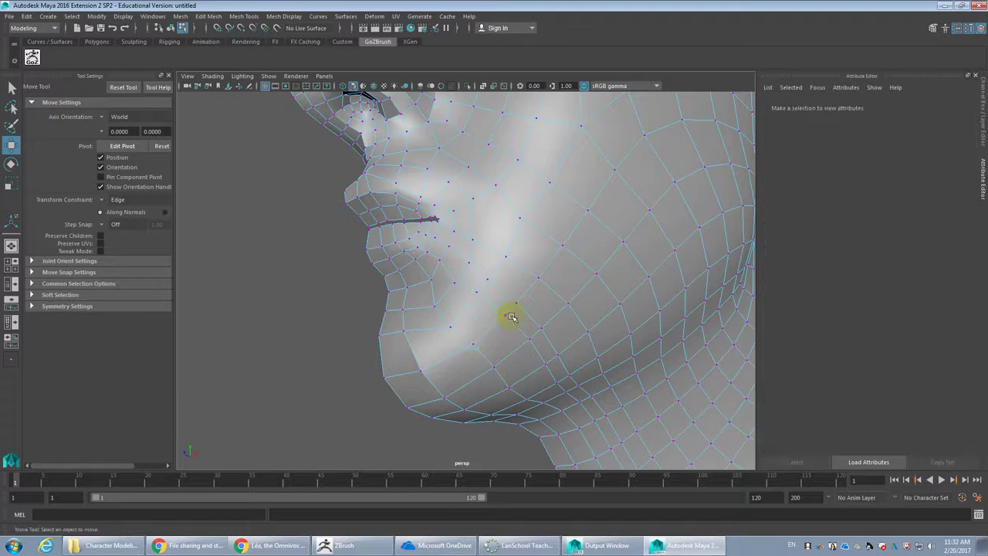
Slide the vertices between the mouth corner and the jawline along their edges to even out the quads
{"action": "left_click", "coordinate": [488, 297]}
{"action": "left_click", "coordinate": [528, 339]}
{"action": "left_click", "coordinate": [545, 369], "text": "shift"}
{"action": "left_click_drag", "start_coordinate": [526, 292], "coordinate": [494, 345]}
{"action": "left_click", "coordinate": [474, 341]}
{"action": "left_click_drag", "start_coordinate": [493, 309], "coordinate": [448, 320]}
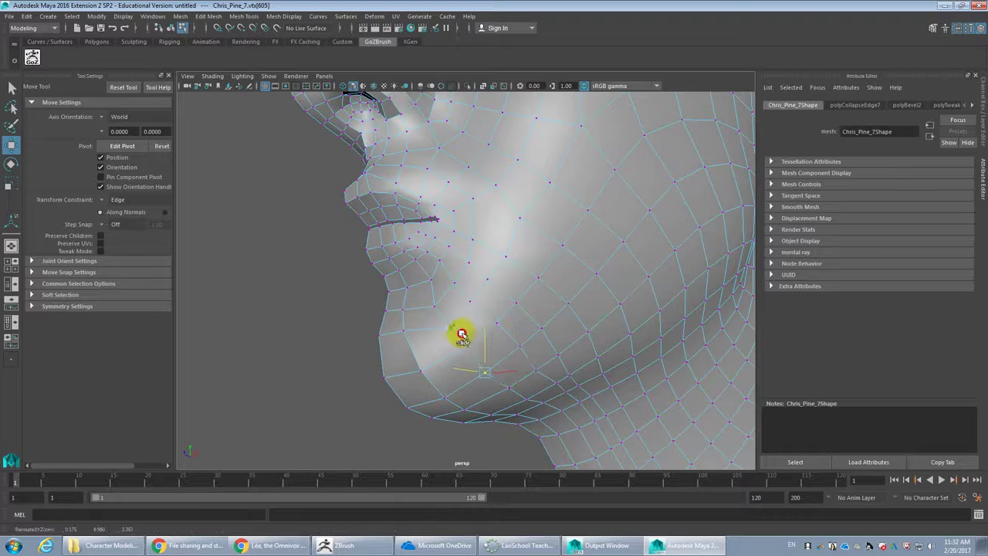
Adjust the spacing of the vertices along the lower chin and jaw by sliding them along their edges
{"action": "left_click", "coordinate": [481, 373]}
{"action": "left_click", "coordinate": [510, 388]}
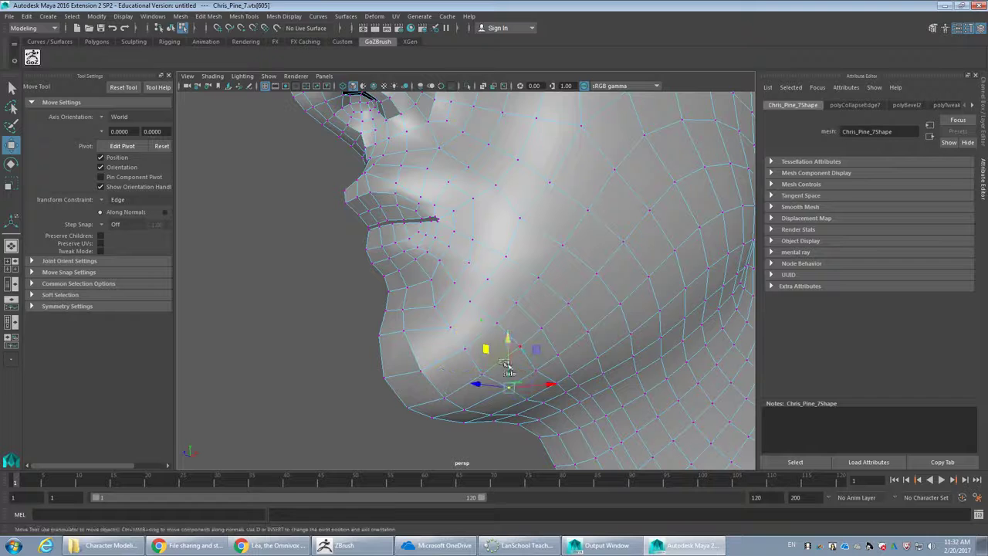
{"action": "left_click_drag", "start_coordinate": [488, 353], "coordinate": [460, 359]}
{"action": "key", "text": "ctrl+z"}
{"action": "left_click", "coordinate": [498, 352]}
{"action": "left_click_drag", "start_coordinate": [467, 313], "coordinate": [463, 320]}
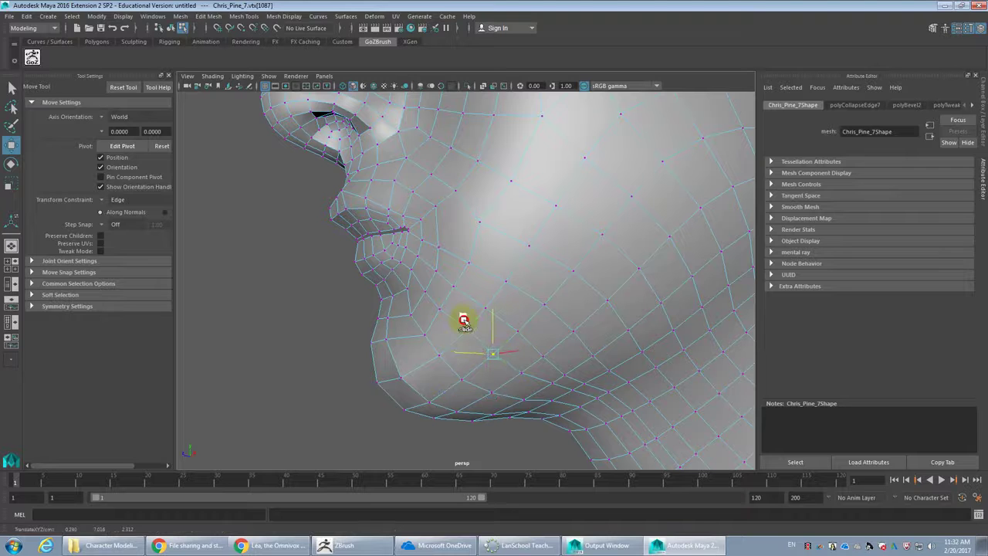
{"action": "left_click", "coordinate": [545, 357]}
{"action": "left_click_drag", "start_coordinate": [514, 321], "coordinate": [521, 356]}
{"action": "key", "text": "ctrl+z"}
{"action": "key", "text": "ctrl+z"}
Slide the vertices on the lower cheek just above the jawline along their edges to relax the topology
{"action": "left_click_drag", "start_coordinate": [518, 320], "coordinate": [551, 340]}
{"action": "left_click", "coordinate": [566, 375]}
{"action": "key", "text": "ctrl+z"}
{"action": "left_click_drag", "start_coordinate": [609, 386], "coordinate": [574, 350], "text": "alt"}
{"action": "left_click_drag", "start_coordinate": [521, 310], "coordinate": [536, 336]}
{"action": "left_click", "coordinate": [589, 357]}
Cut an edge from the second-column vertex down to the neck's open border at the front, and delete the adjacent diagonal edge
{"action": "middle_click_drag", "start_coordinate": [537, 336], "coordinate": [489, 316], "text": "alt"}
{"action": "right_click_drag", "start_coordinate": [490, 316], "coordinate": [600, 333], "text": "alt"}
{"action": "middle_click_drag", "start_coordinate": [600, 333], "coordinate": [497, 306], "text": "alt"}
{"action": "right_click_drag", "start_coordinate": [496, 307], "coordinate": [496, 322], "text": "alt"}
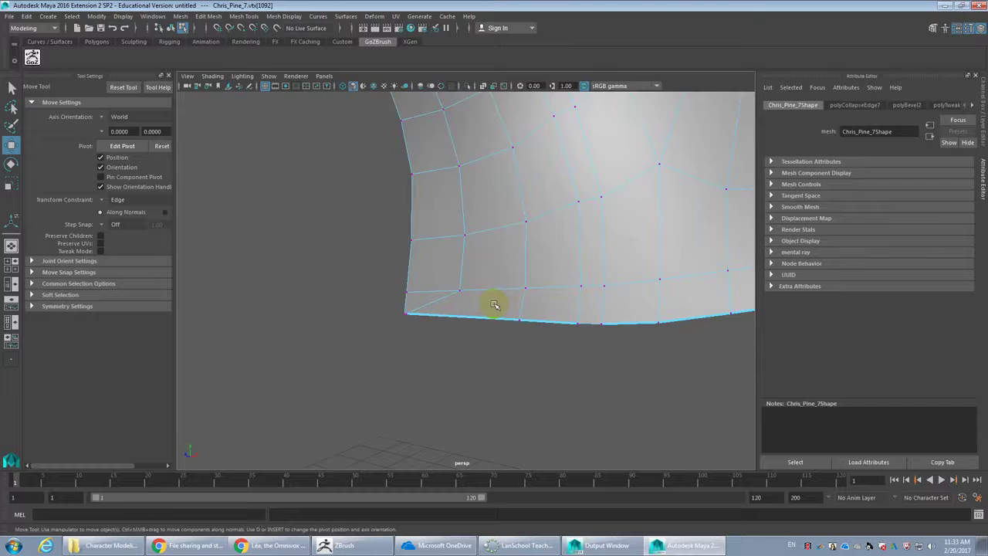
{"action": "left_click_drag", "start_coordinate": [497, 322], "coordinate": [462, 295], "text": "alt"}
{"action": "key", "text": "g"}
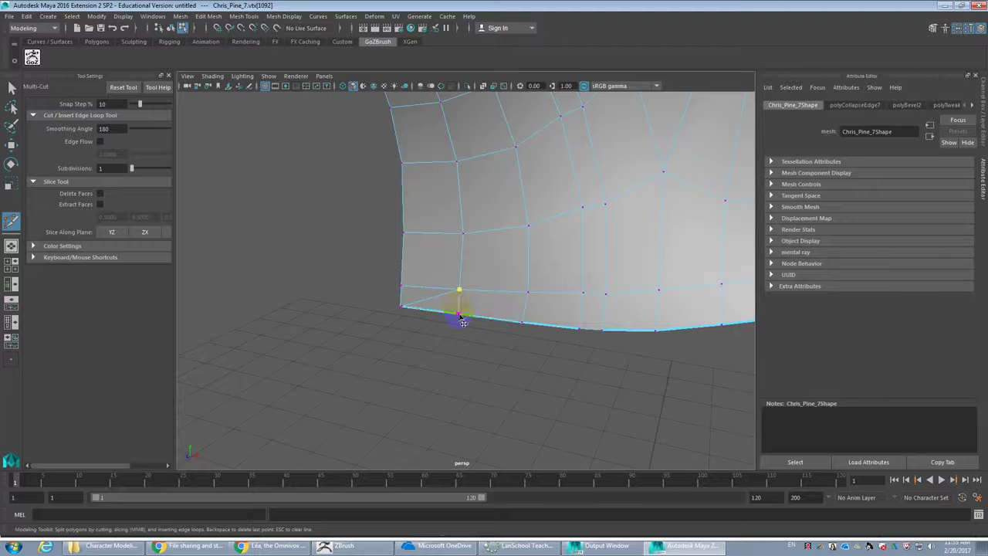
{"action": "key", "text": "w"}
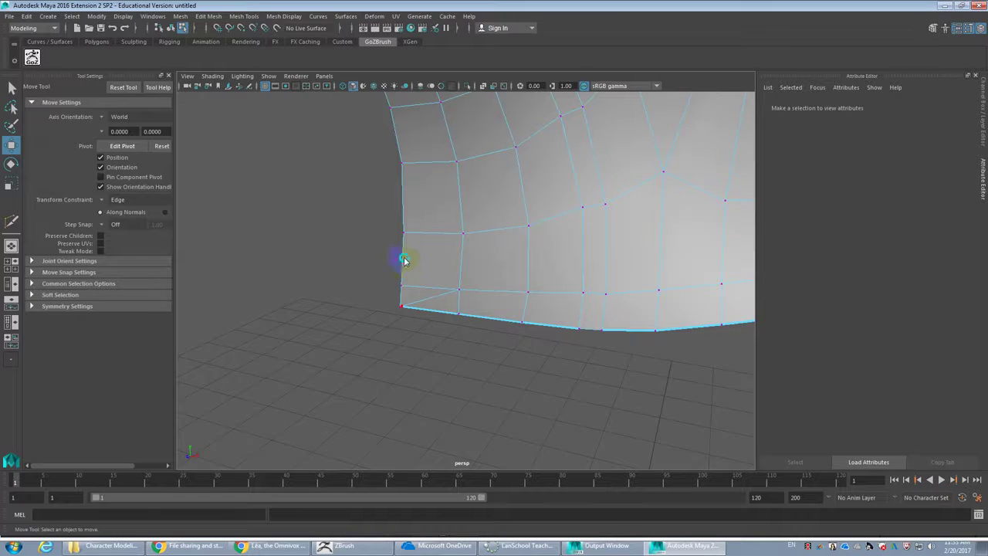
{"action": "left_click", "coordinate": [431, 301]}
{"action": "key", "text": "ctrl+Delete"}
Delete the edge loop running just above the open border at the base of the neck
{"action": "right_click_drag", "start_coordinate": [670, 316], "coordinate": [568, 307], "text": "alt"}
{"action": "left_click_drag", "start_coordinate": [568, 307], "coordinate": [554, 324], "text": "alt"}
{"action": "left_click", "coordinate": [551, 346]}
{"action": "right_click_drag", "start_coordinate": [551, 347], "coordinate": [671, 391], "text": "alt"}
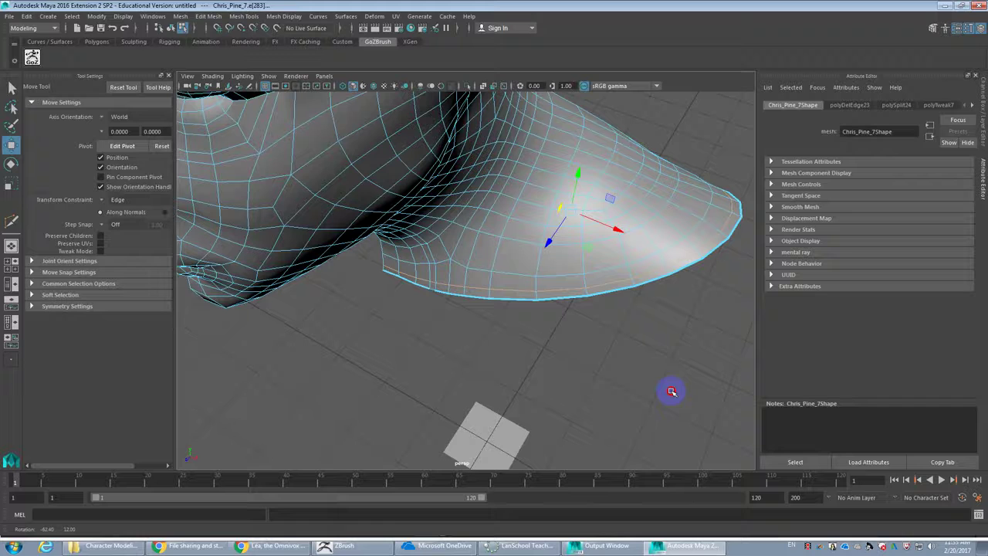
{"action": "key", "text": "ctrl+Delete"}
Collapse the short edge at the front of the neck just under the jaw and delete the adjoining edge
{"action": "left_click_drag", "start_coordinate": [474, 223], "coordinate": [451, 294], "text": "alt"}
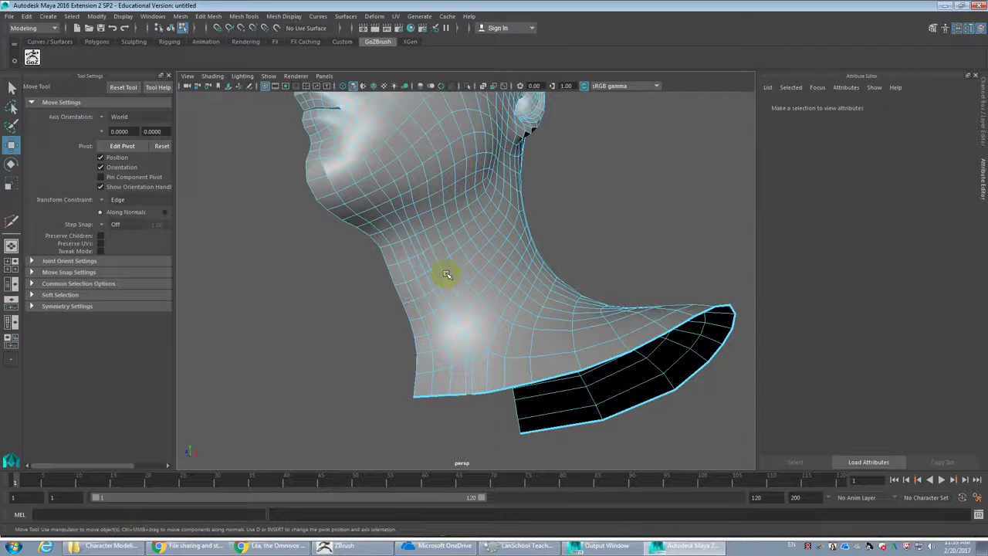
{"action": "left_click_drag", "start_coordinate": [399, 222], "coordinate": [448, 282], "text": "alt"}
{"action": "mouse_move", "coordinate": [404, 192]}
{"action": "left_mouse_down", "text": "alt"}
{"action": "mouse_move", "coordinate": [410, 209]}
{"action": "mouse_move", "coordinate": [417, 186]}
{"action": "left_mouse_up", "text": "alt"}
{"action": "left_click_drag", "start_coordinate": [454, 246], "coordinate": [462, 359], "text": "alt"}
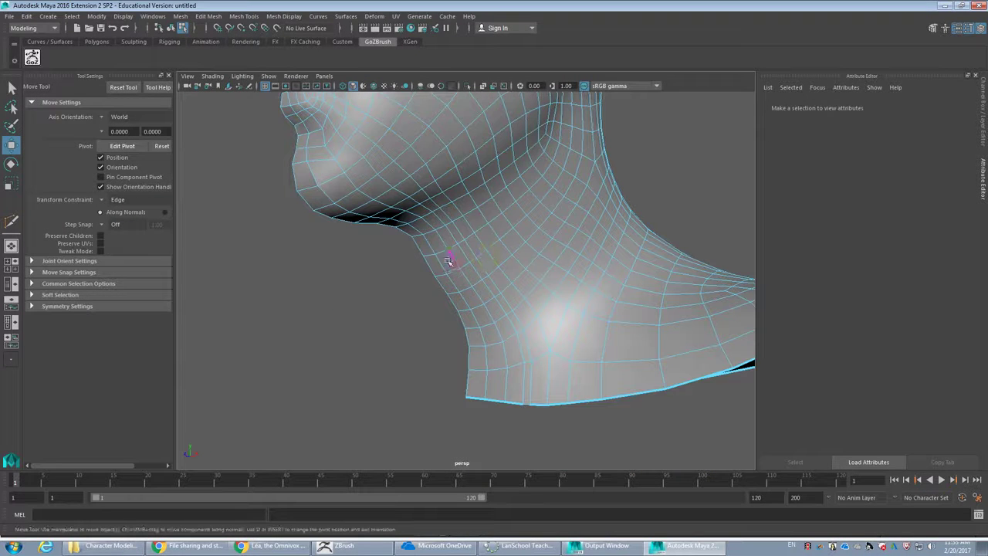
{"action": "left_click_drag", "start_coordinate": [459, 250], "coordinate": [462, 218], "text": "alt"}
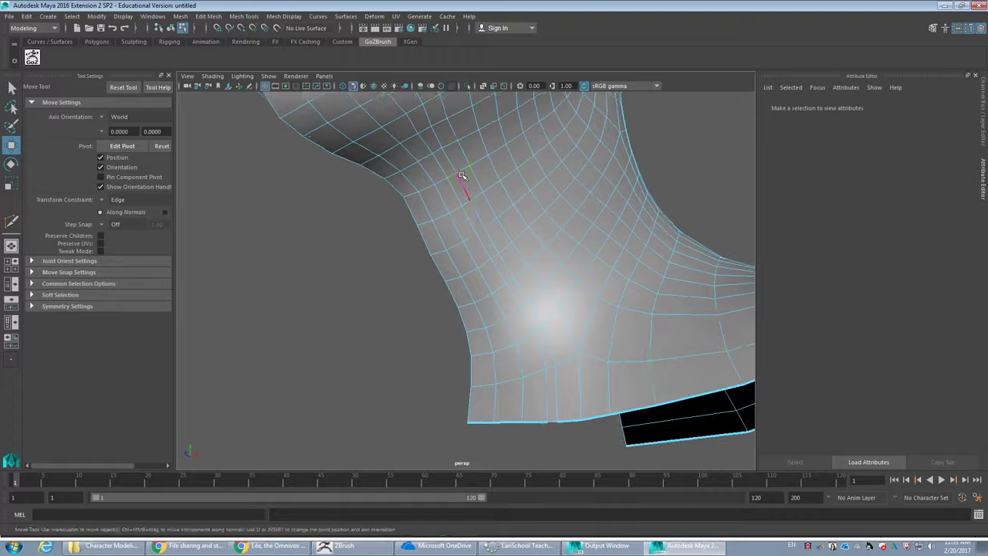
{"action": "left_click_drag", "start_coordinate": [438, 136], "coordinate": [441, 203], "text": "alt"}
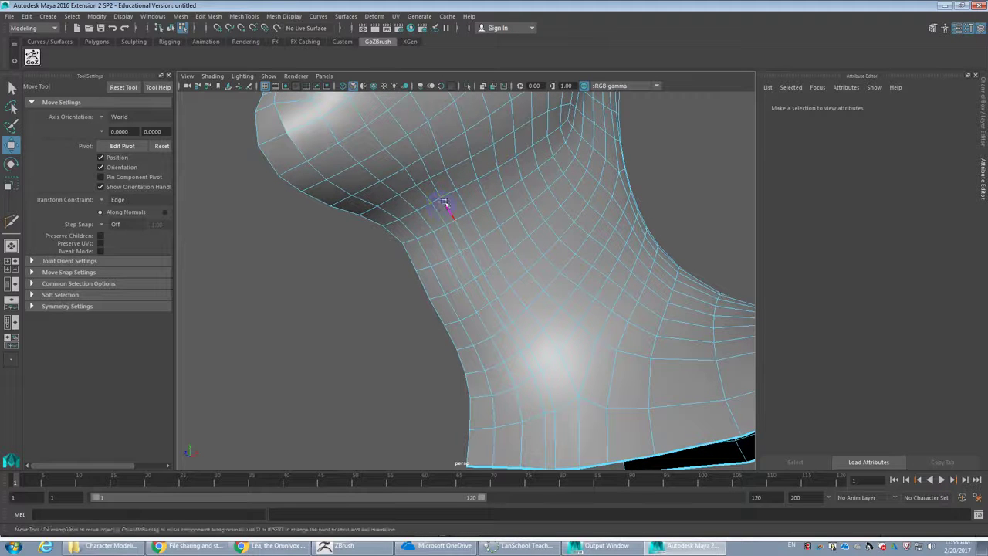
{"action": "left_click", "coordinate": [451, 226]}
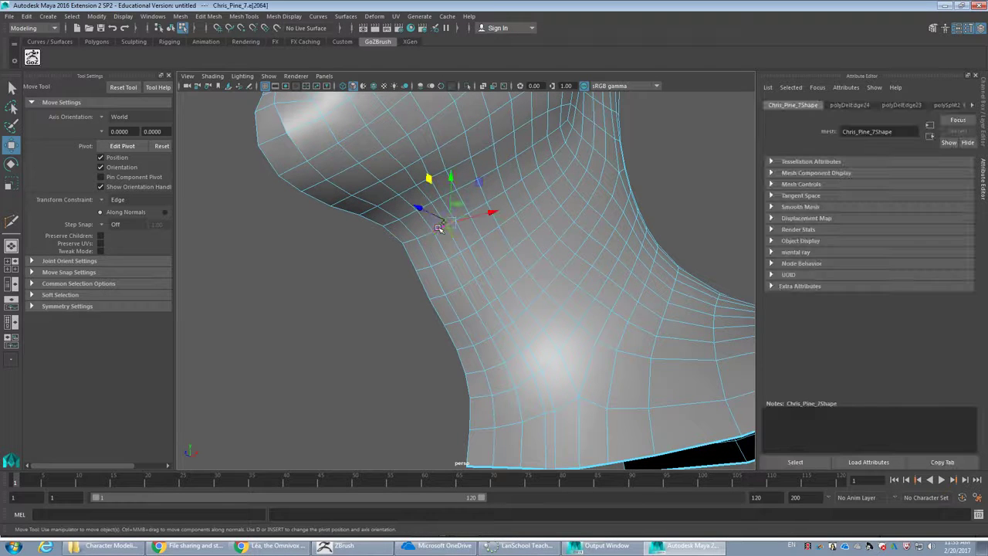
{"action": "left_click", "coordinate": [438, 228]}
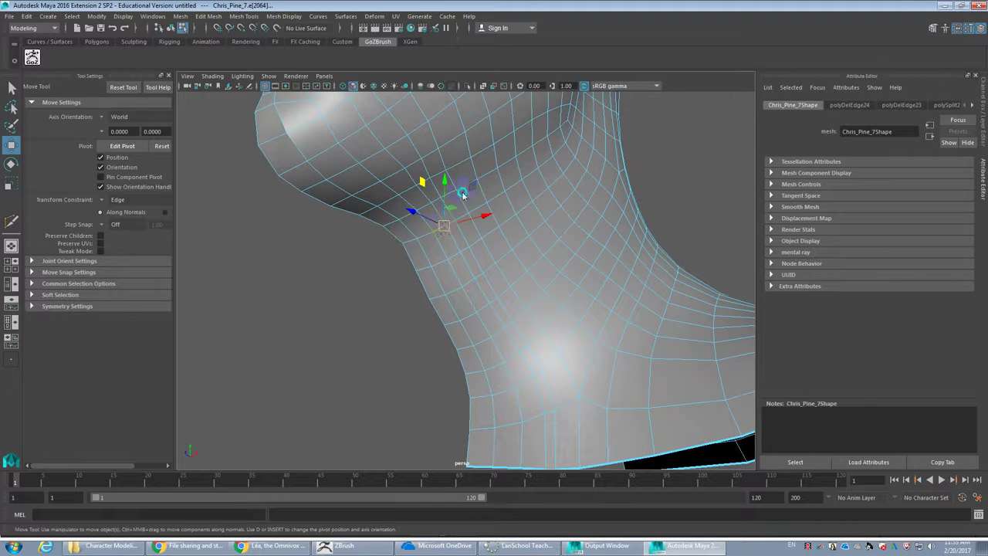
{"action": "left_click", "coordinate": [437, 214]}
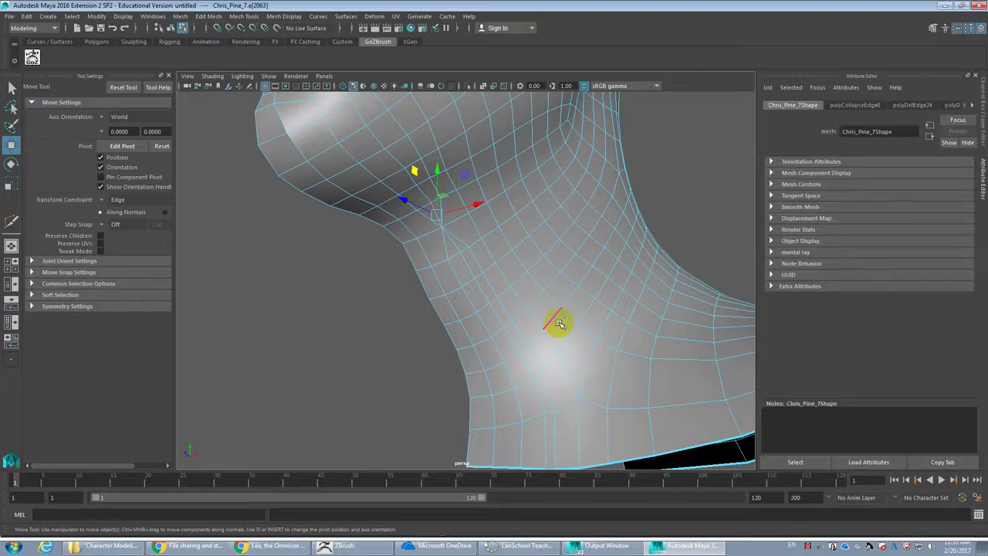
{"action": "key", "text": "Delete"}
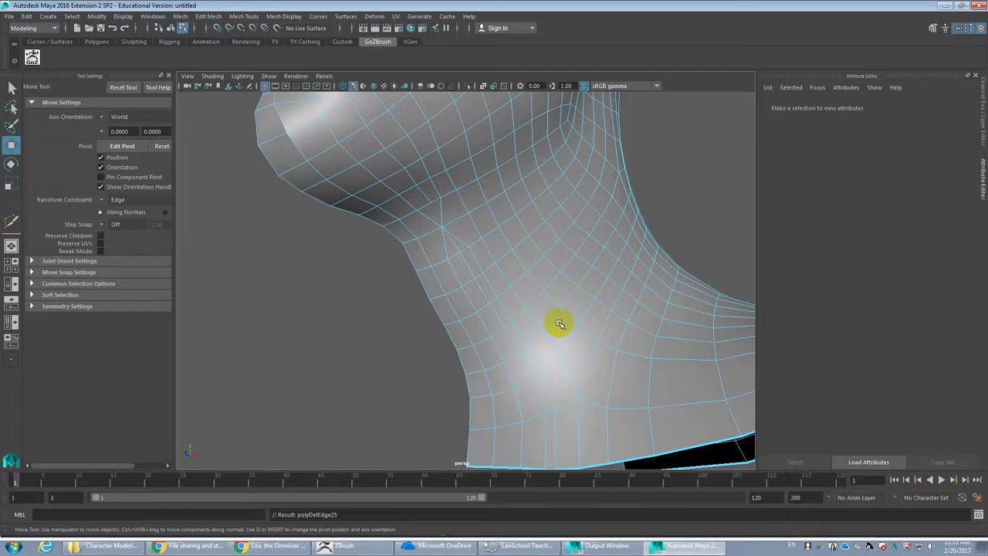
Delete the edge loop running down the front of the neck from the collapsed vertex under the jaw
{"action": "left_click", "coordinate": [471, 258]}
{"action": "left_click", "coordinate": [459, 278]}
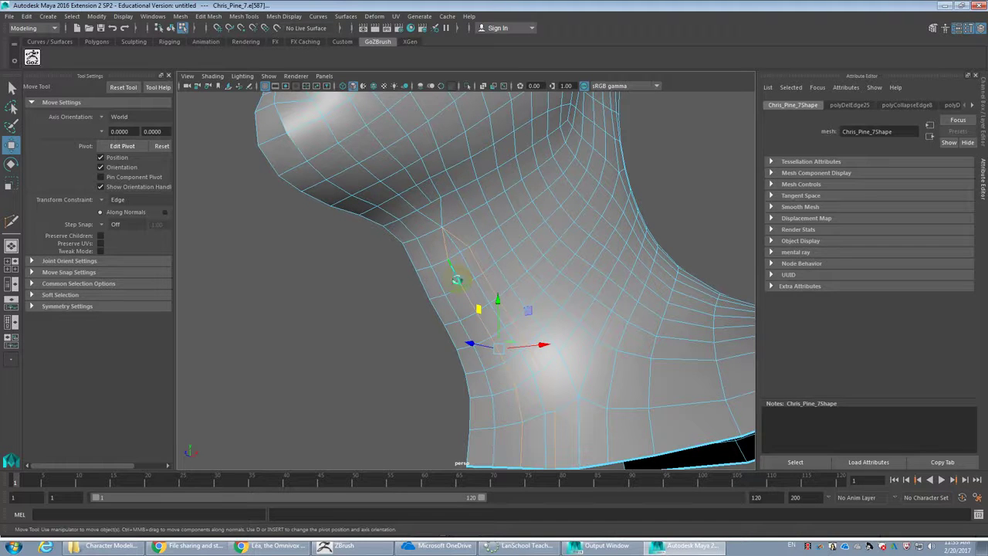
{"action": "key", "text": "Delete"}
{"action": "scroll", "coordinate": [498, 293], "scroll_direction": "down", "scroll_amount": 3}
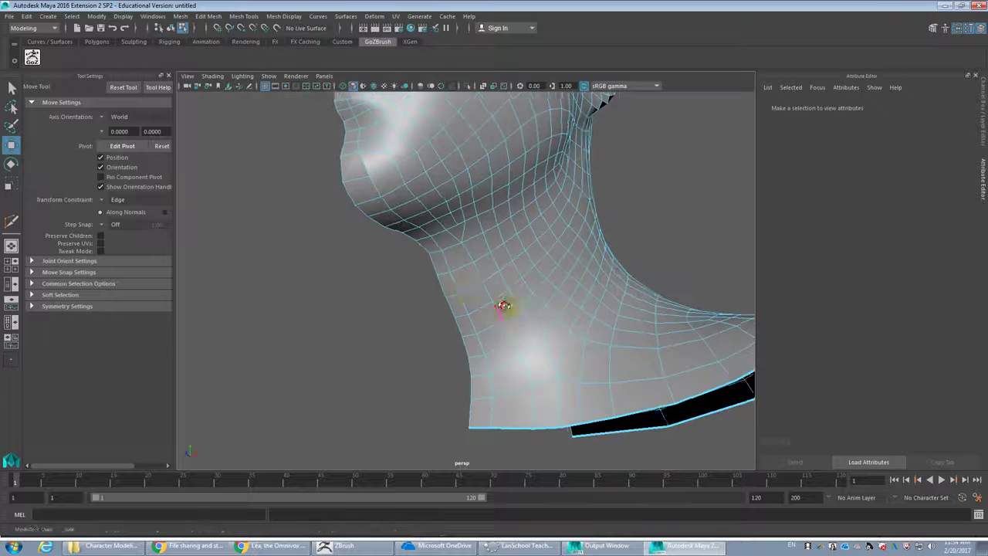
Examine the edge flow down the front of the neck and the loops around the mouth
{"action": "left_click", "coordinate": [458, 285]}
{"action": "double_click", "coordinate": [491, 413]}
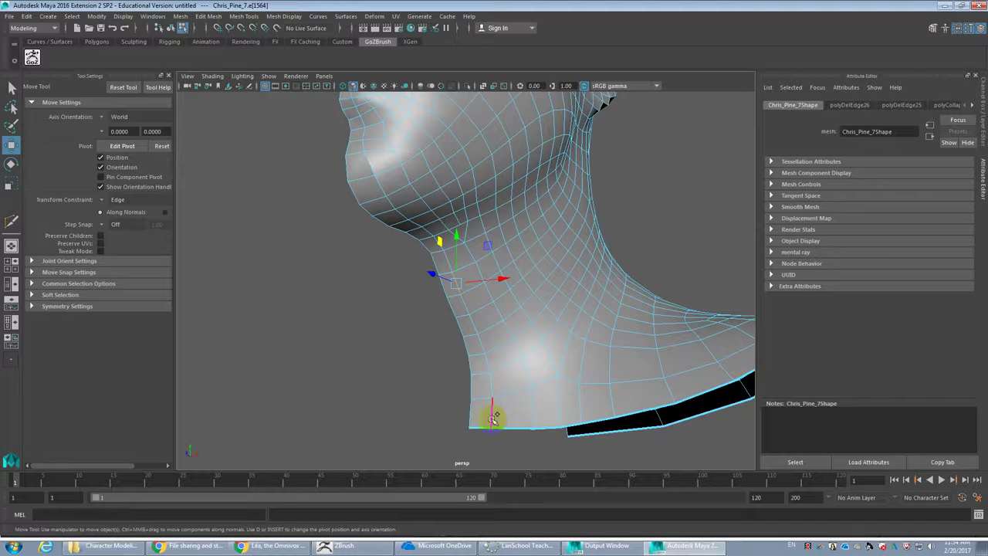
{"action": "left_click", "coordinate": [513, 353]}
{"action": "left_click_drag", "start_coordinate": [513, 353], "coordinate": [526, 349]}
{"action": "left_click_drag", "start_coordinate": [526, 350], "coordinate": [518, 329], "text": "alt"}
{"action": "left_click", "coordinate": [416, 272]}
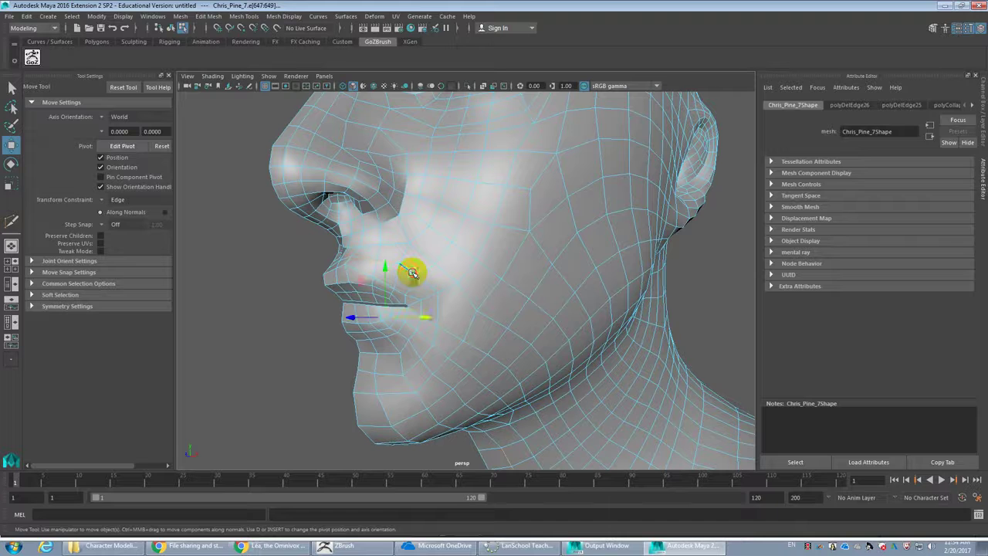
{"action": "left_click", "coordinate": [417, 337]}
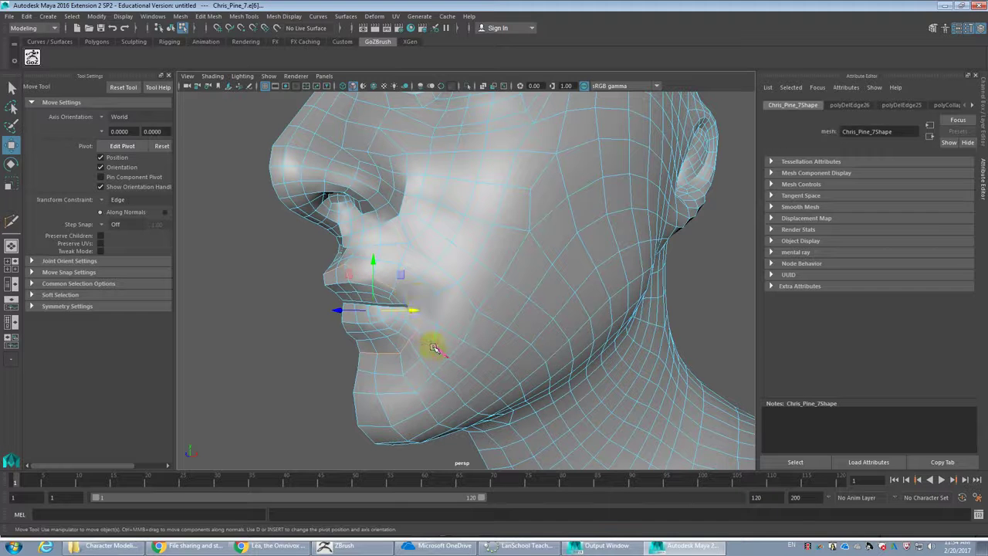
Collapse two short edges on the cheek between the mouth corner and the ear
{"action": "left_click", "coordinate": [470, 327]}
{"action": "left_click_drag", "start_coordinate": [469, 327], "coordinate": [452, 325], "text": "alt"}
{"action": "left_click", "coordinate": [422, 323]}
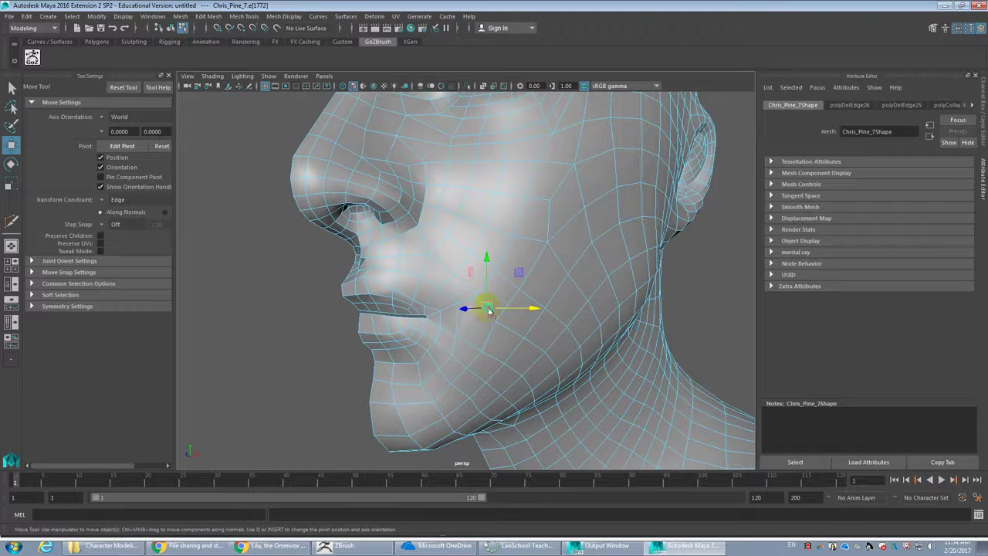
{"action": "left_click", "coordinate": [539, 277]}
{"action": "left_click", "coordinate": [513, 283]}
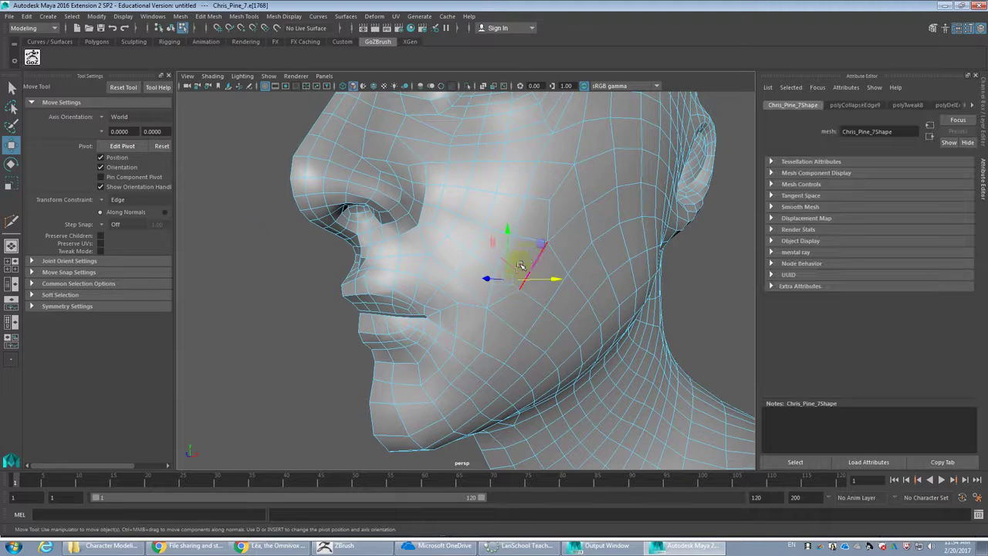
{"action": "left_click", "coordinate": [601, 220]}
{"action": "left_click_drag", "start_coordinate": [578, 232], "coordinate": [515, 267], "text": "alt"}
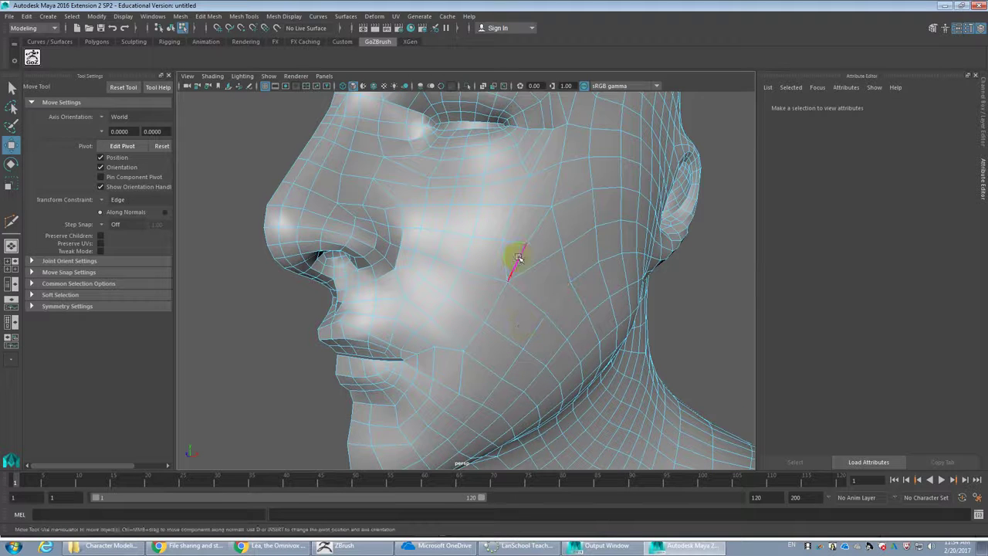
Cut a new edge on the mid-cheek from the vertex below the cheekbone diagonally down toward the jaw with Multi-Cut
{"action": "left_click_drag", "start_coordinate": [519, 260], "coordinate": [435, 280], "text": "alt"}
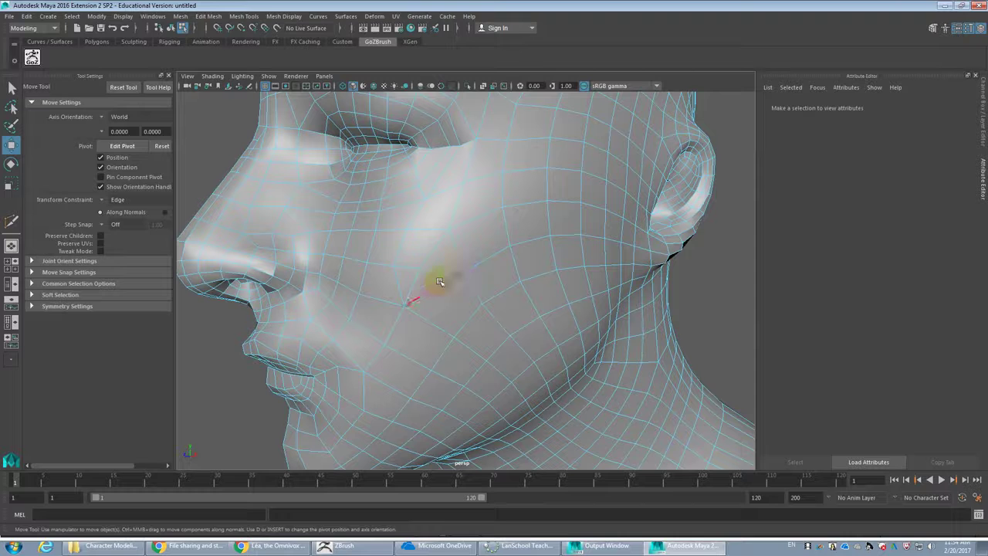
{"action": "key", "text": "y"}
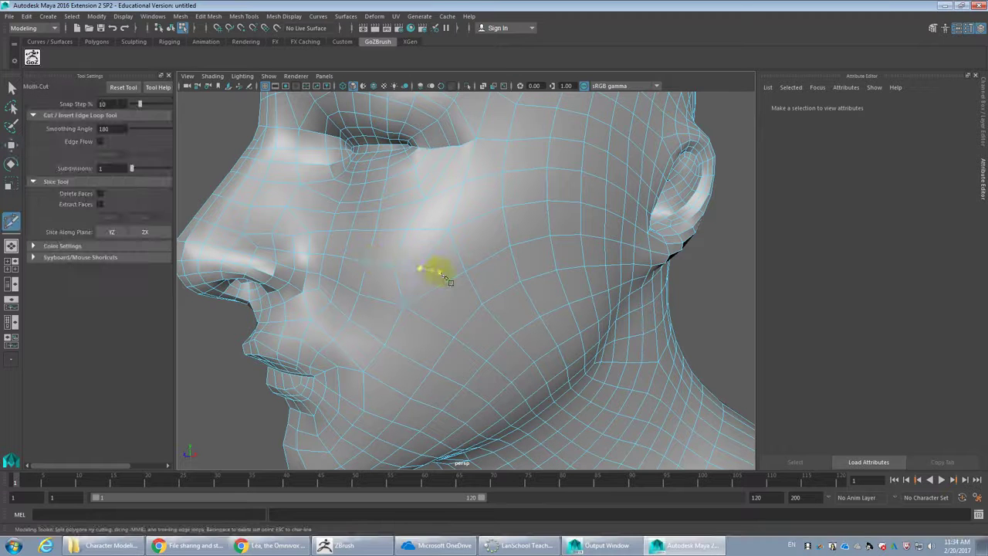
{"action": "left_click", "coordinate": [420, 268]}
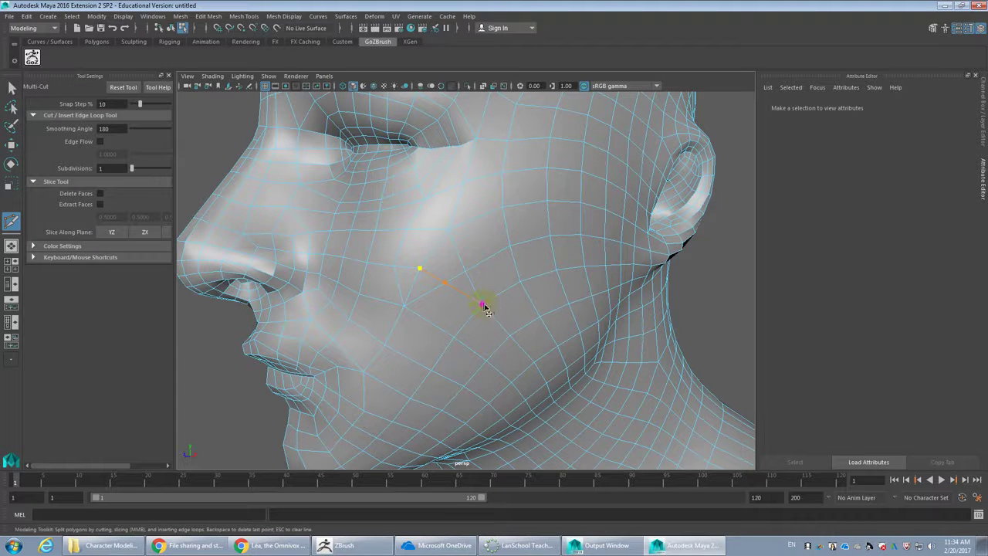
{"action": "key", "text": "w"}
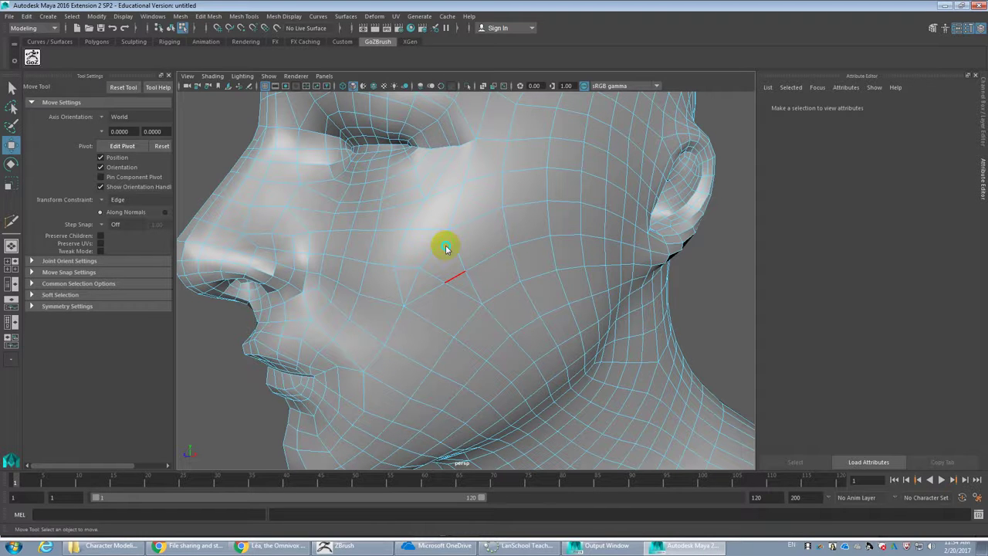
Collapse the short edge beside the new cut on the cheek and delete the neighbouring edge above it
{"action": "key", "text": "Delete"}
{"action": "left_click", "coordinate": [444, 279]}
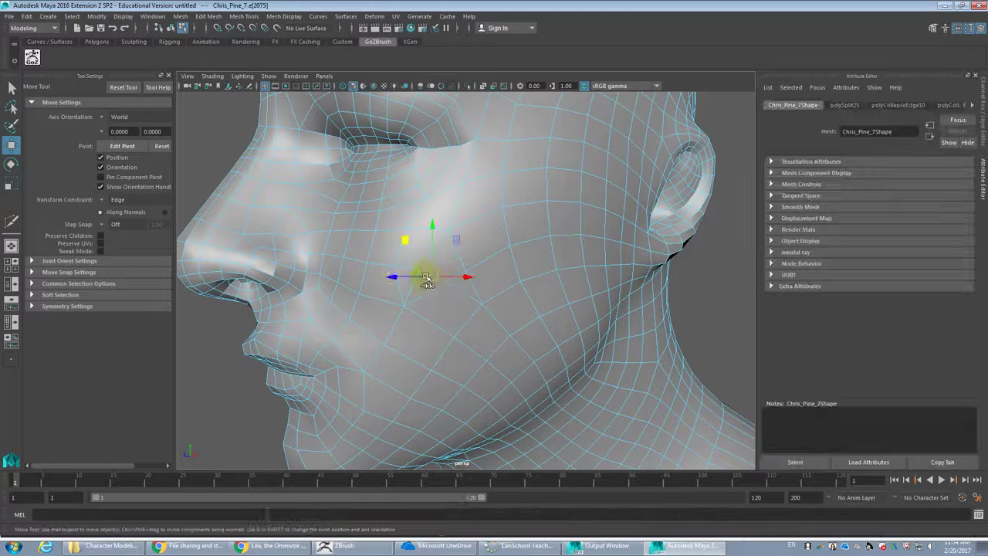
{"action": "left_click", "coordinate": [451, 279]}
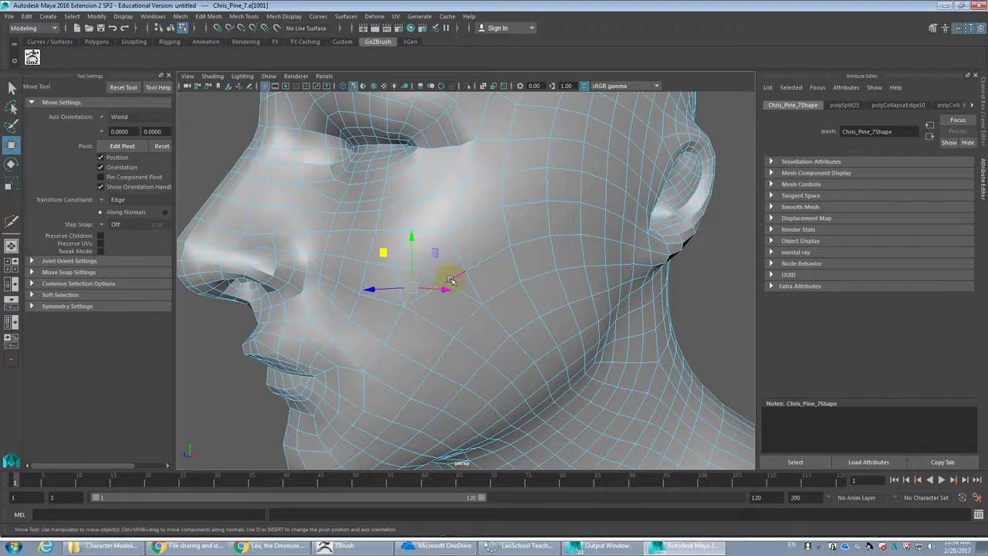
{"action": "left_click", "coordinate": [408, 270]}
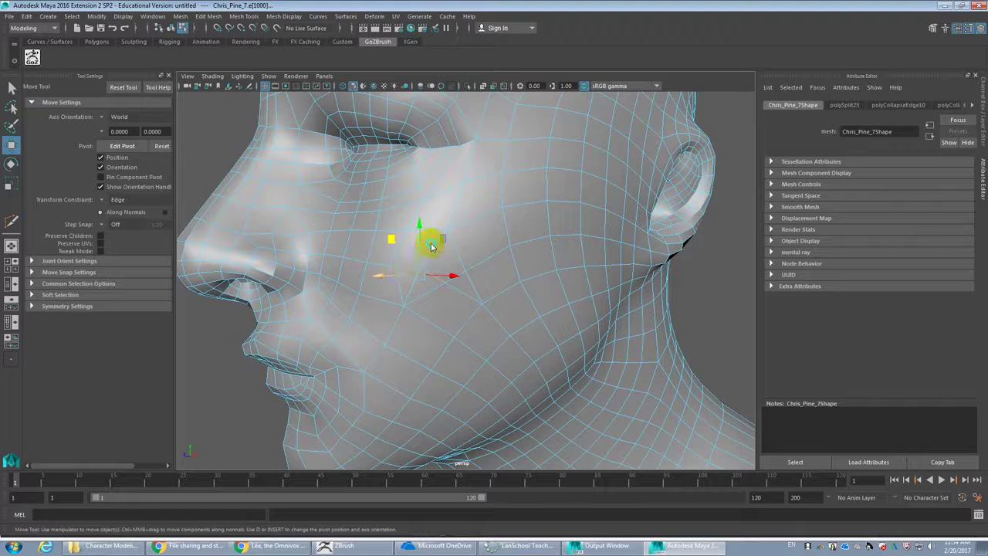
{"action": "left_click", "coordinate": [488, 246]}
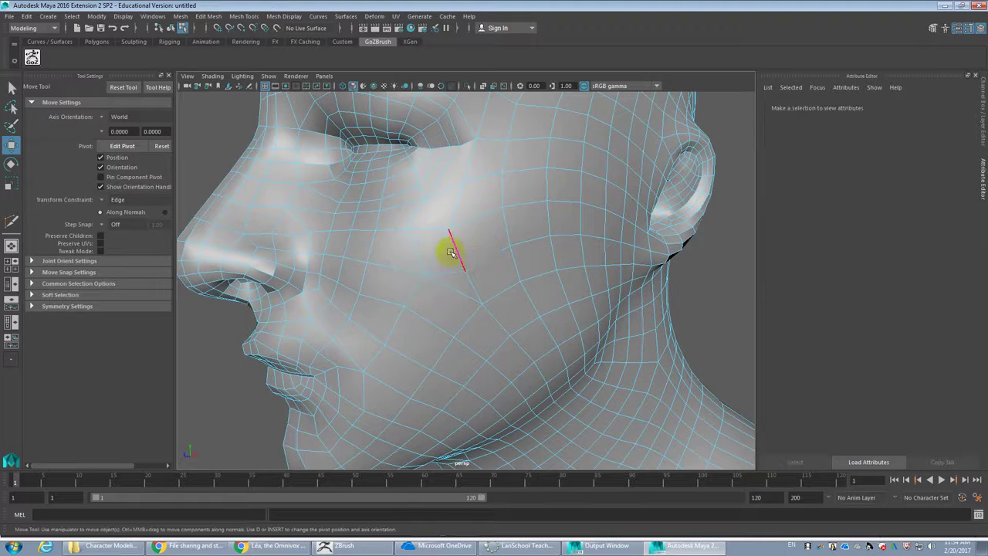
{"action": "left_click", "coordinate": [442, 256]}
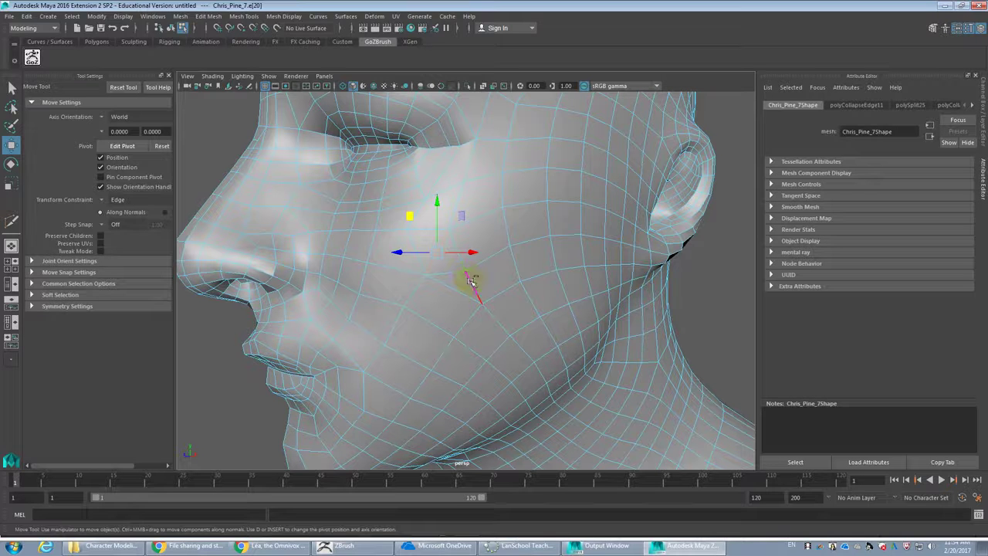
{"action": "key", "text": "Delete"}
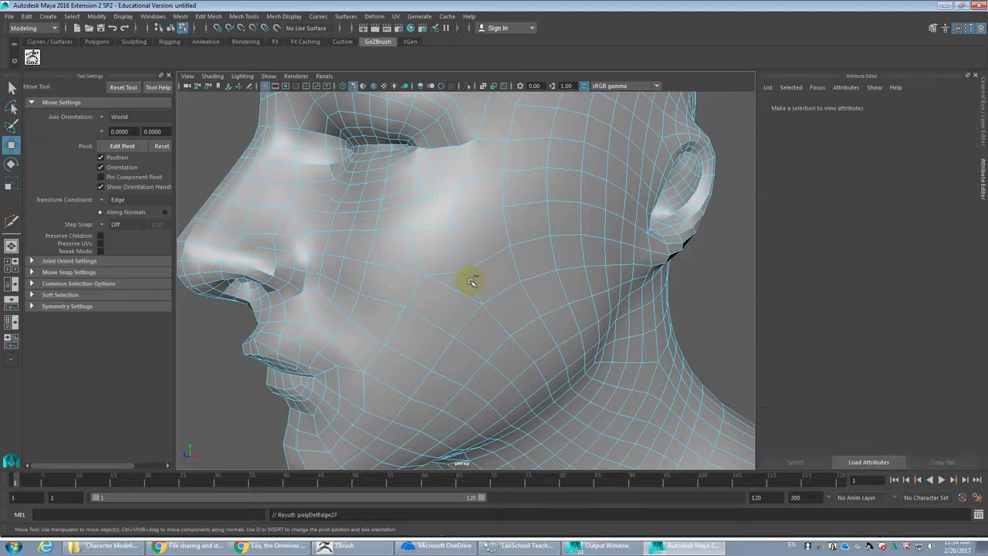
Move the vertex on the cheekbone below the eye slightly toward the ear to even out the quads
{"action": "key", "text": "F9"}
{"action": "left_click", "coordinate": [406, 228]}
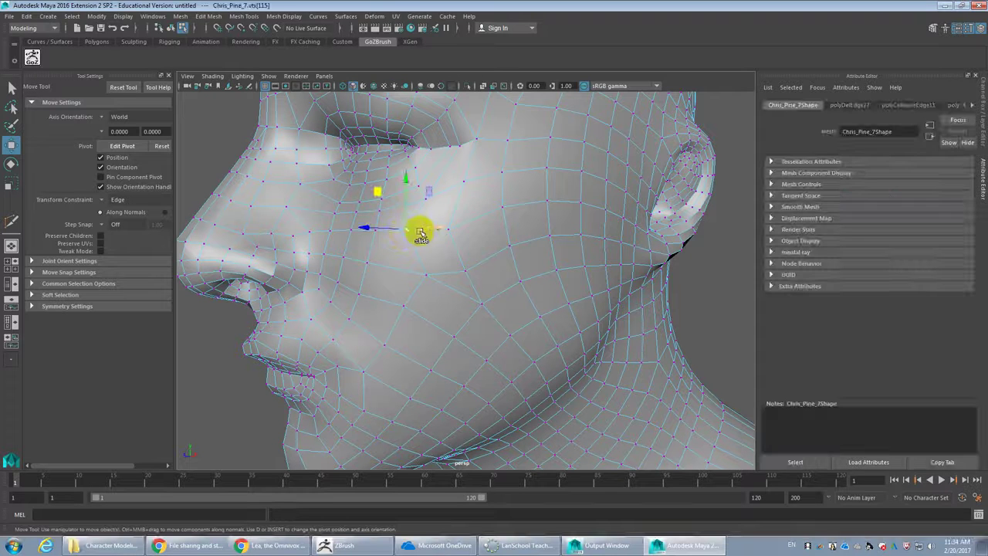
{"action": "middle_click_drag", "start_coordinate": [376, 195], "coordinate": [413, 230]}
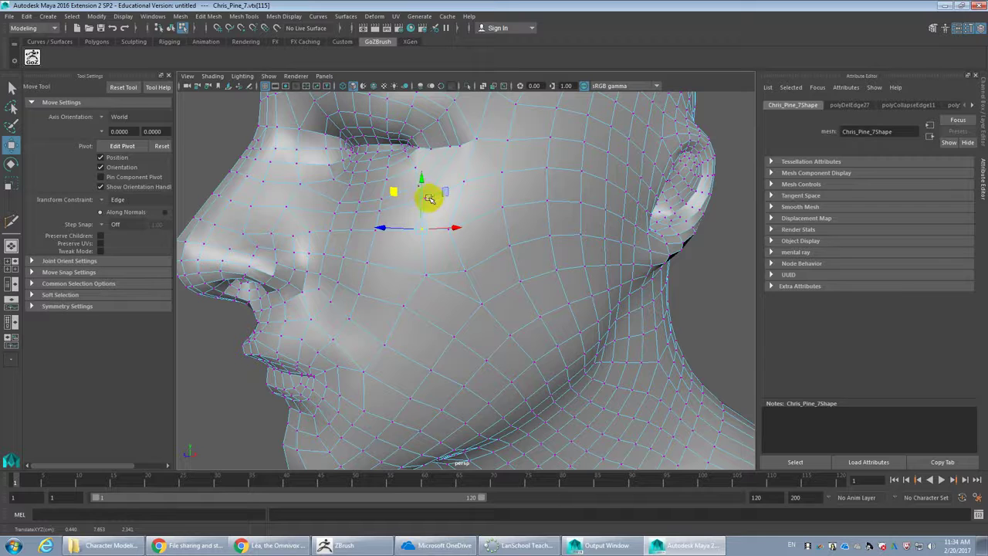
{"action": "left_click_drag", "start_coordinate": [454, 260], "coordinate": [470, 263], "text": "alt"}
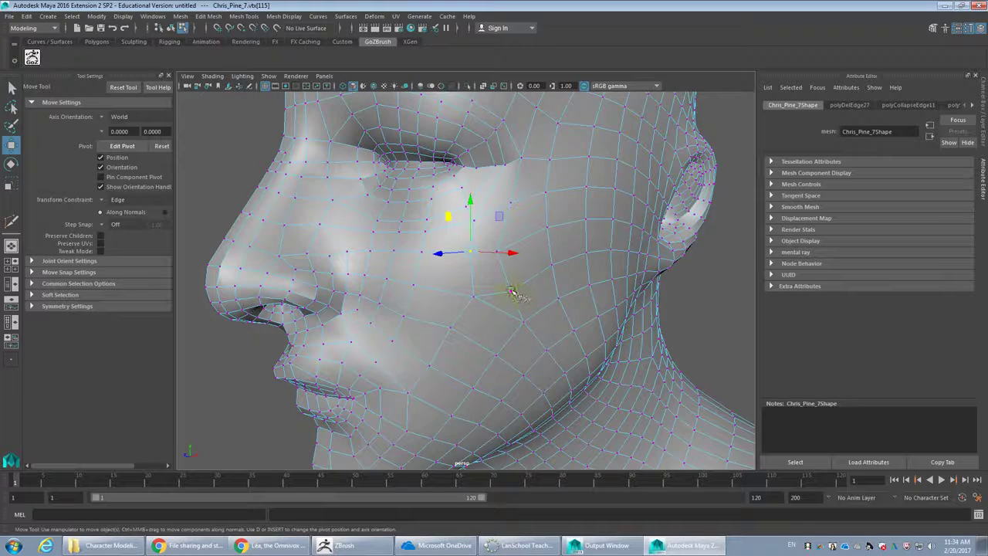
Merge the neighbouring vertices in the middle of the cheek, below the cheekbone
{"action": "left_click", "coordinate": [514, 293]}
{"action": "scroll", "coordinate": [522, 307], "scroll_direction": "down", "scroll_amount": 3}
{"action": "left_click_drag", "start_coordinate": [522, 308], "coordinate": [478, 278], "text": "alt"}
{"action": "scroll", "coordinate": [520, 302], "scroll_direction": "up", "scroll_amount": 2}
{"action": "left_click", "coordinate": [472, 269]}
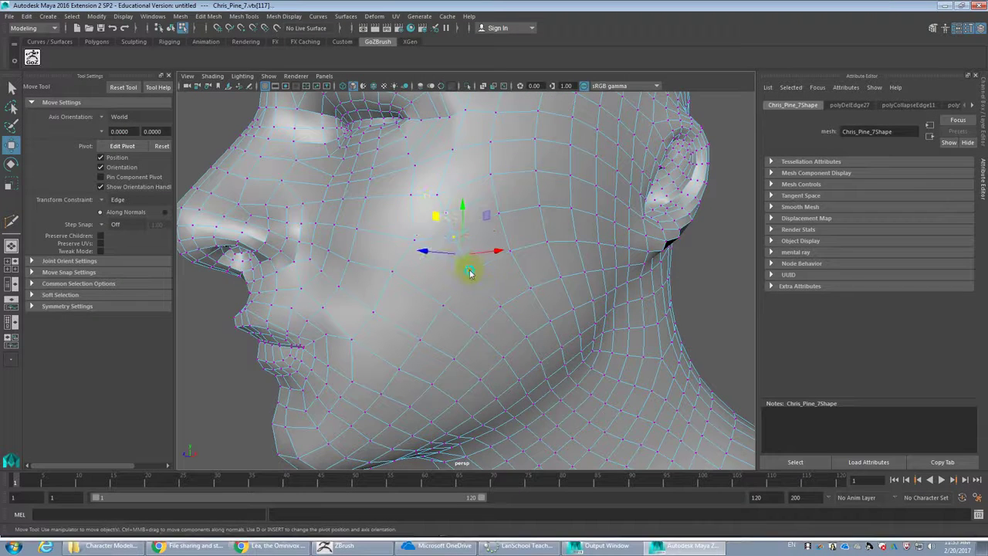
{"action": "key", "text": "g"}
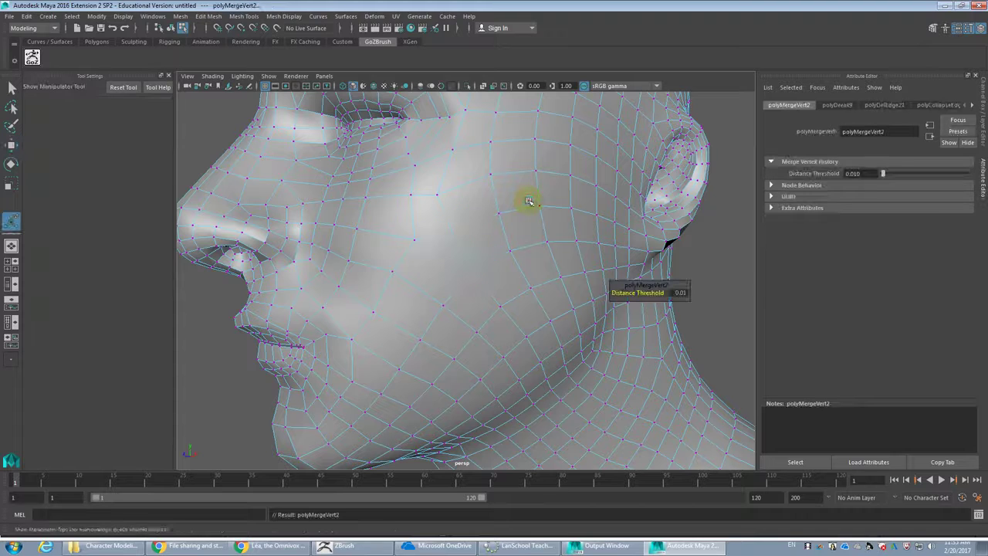
{"action": "scroll", "coordinate": [493, 232], "scroll_direction": "down", "scroll_amount": 3}
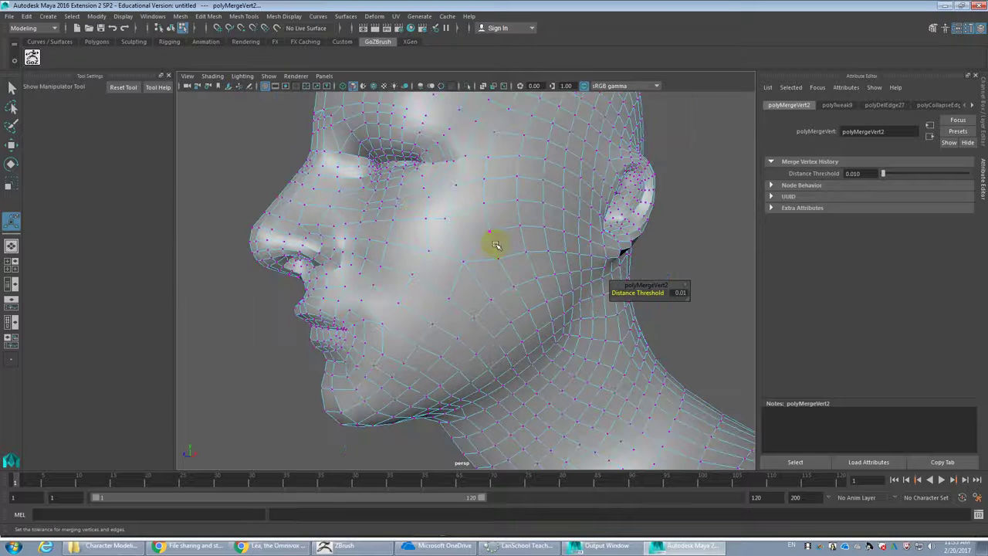
Move the upper-cheek vertex above the merged point slightly toward the ear and up
{"action": "left_click", "coordinate": [448, 219]}
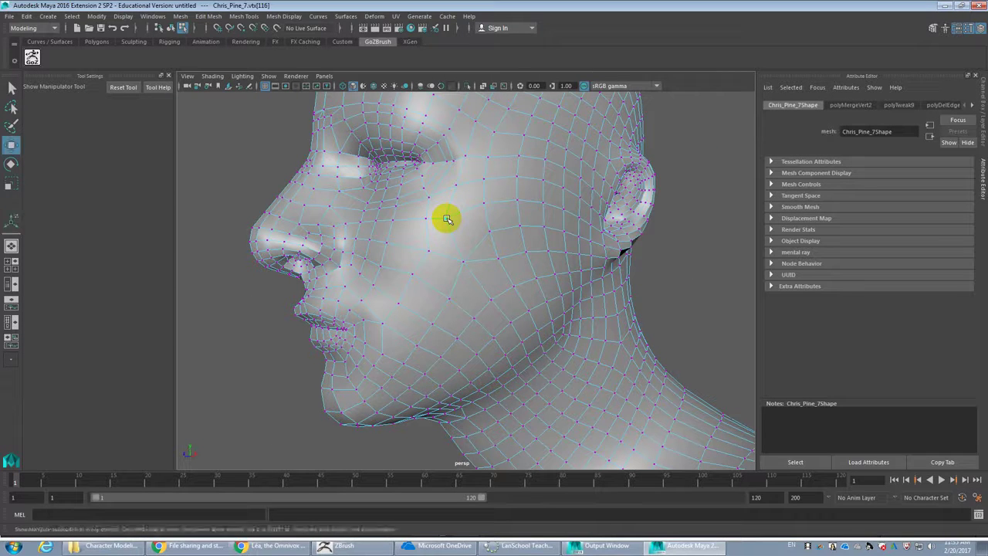
{"action": "key", "text": "w"}
{"action": "left_click_drag", "start_coordinate": [475, 219], "coordinate": [488, 229]}
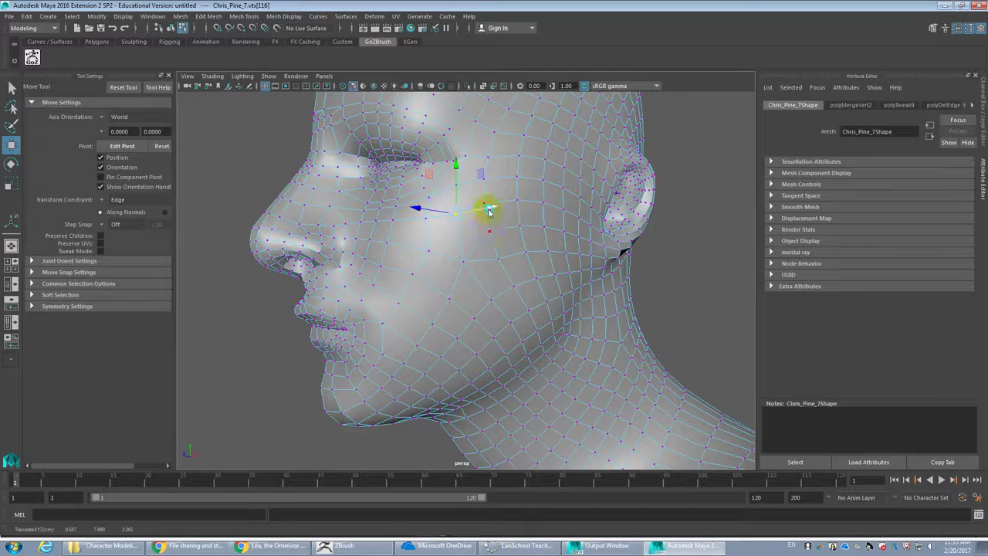
Select the edge loop passing in front of the ear and check its flow over the whole head
{"action": "key", "text": "F10"}
{"action": "left_click", "coordinate": [523, 241]}
{"action": "left_click", "coordinate": [524, 234]}
{"action": "scroll", "coordinate": [546, 239], "scroll_direction": "down", "scroll_amount": 5}
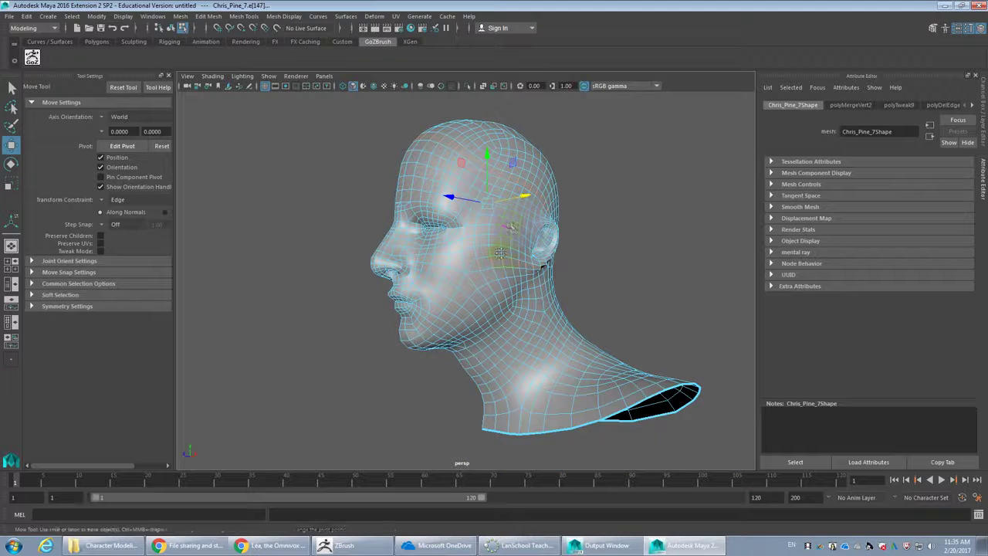
Collapse the selected edges running in front of the ear
{"action": "middle_click_drag", "start_coordinate": [503, 246], "coordinate": [505, 263], "text": "alt"}
{"action": "scroll", "coordinate": [505, 263], "scroll_direction": "up", "scroll_amount": 2}
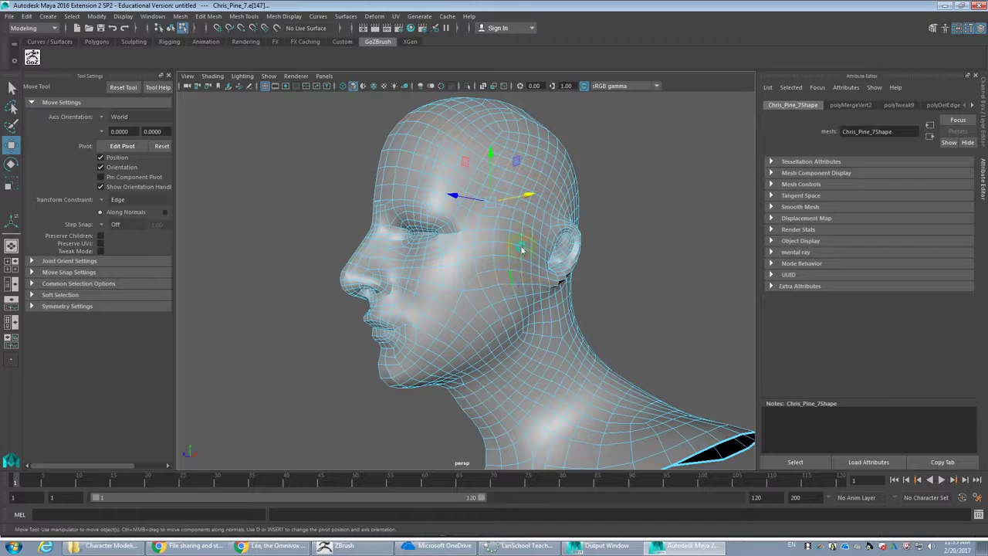
{"action": "left_click", "coordinate": [561, 253]}
{"action": "scroll", "coordinate": [546, 255], "scroll_direction": "up", "scroll_amount": 4}
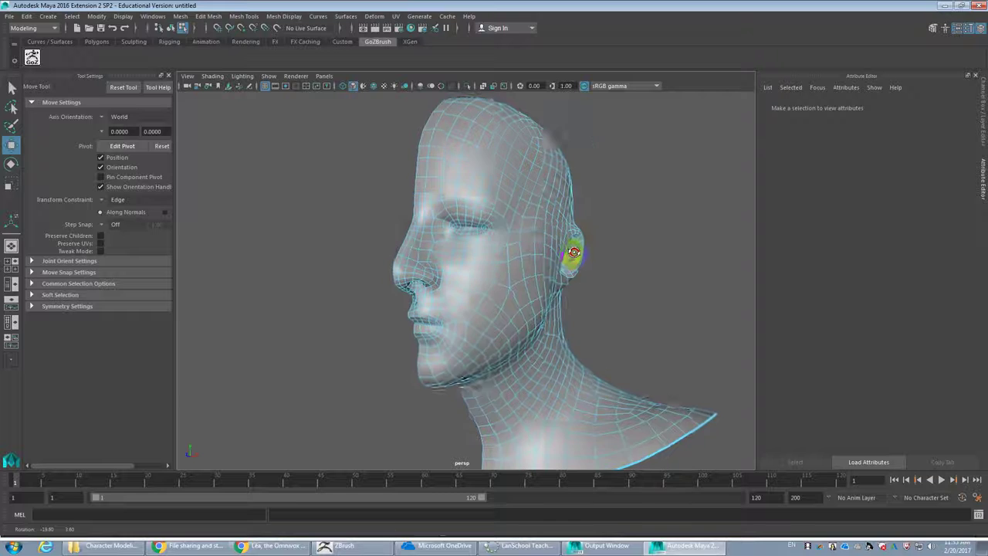
{"action": "scroll", "coordinate": [546, 305], "scroll_direction": "up", "scroll_amount": 2}
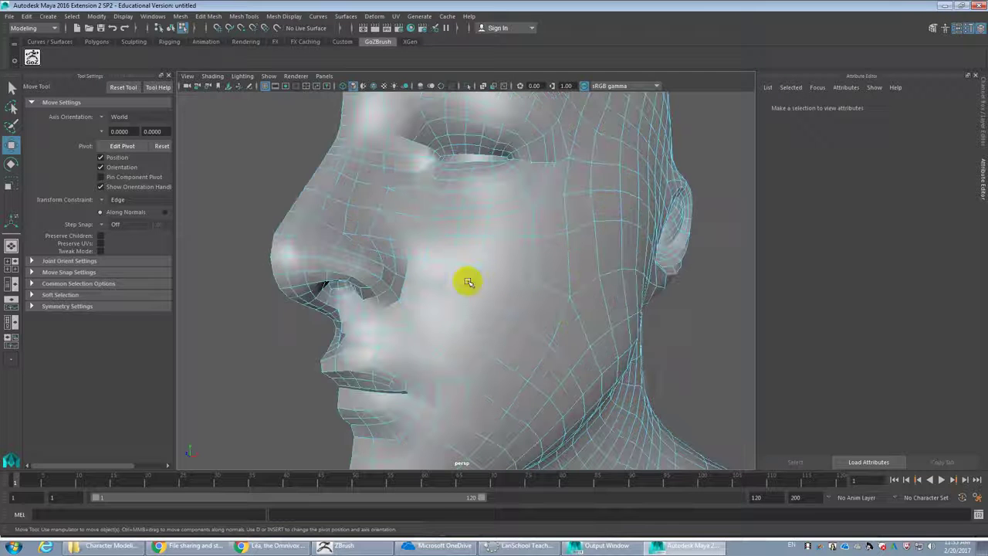
Select the edges meeting at the pole in the middle of the cheek and slide them slightly
{"action": "left_click", "coordinate": [569, 263]}
{"action": "left_click", "coordinate": [564, 309], "text": "shift"}
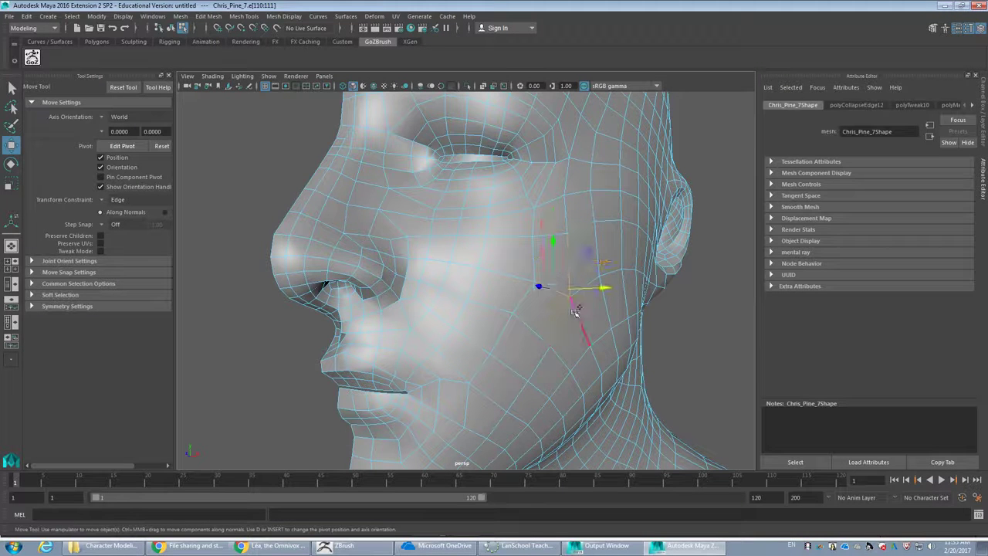
{"action": "left_click_drag", "start_coordinate": [589, 286], "coordinate": [589, 287]}
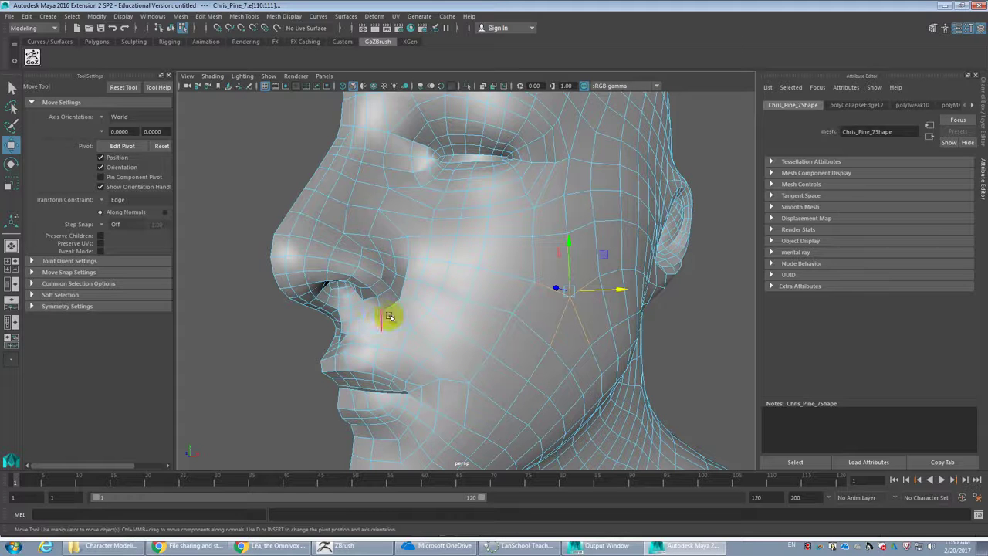
Examine the edge flow across the nose, cheek, jaw and mouth from several angles
{"action": "left_click_drag", "start_coordinate": [426, 309], "coordinate": [415, 309], "text": "alt"}
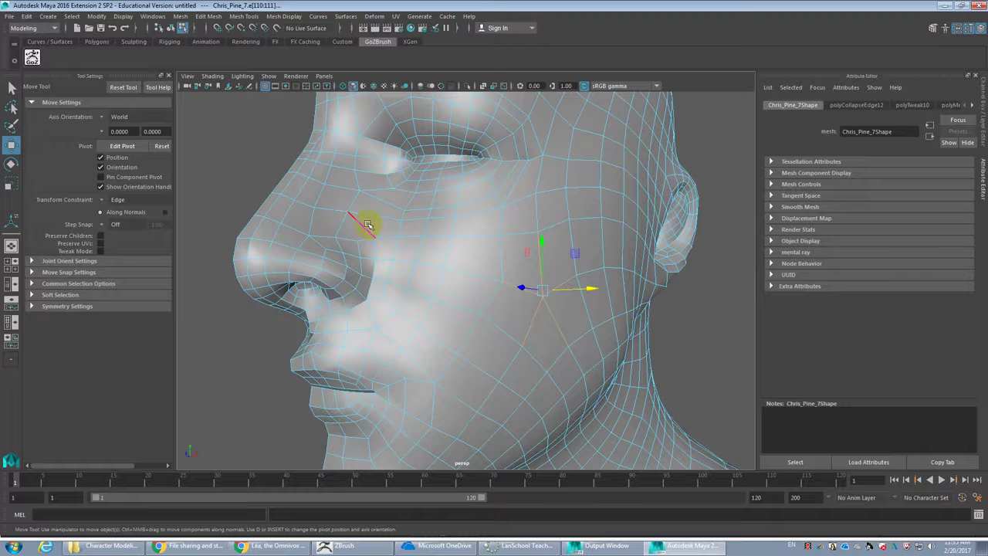
{"action": "left_click_drag", "start_coordinate": [358, 241], "coordinate": [327, 259], "text": "alt"}
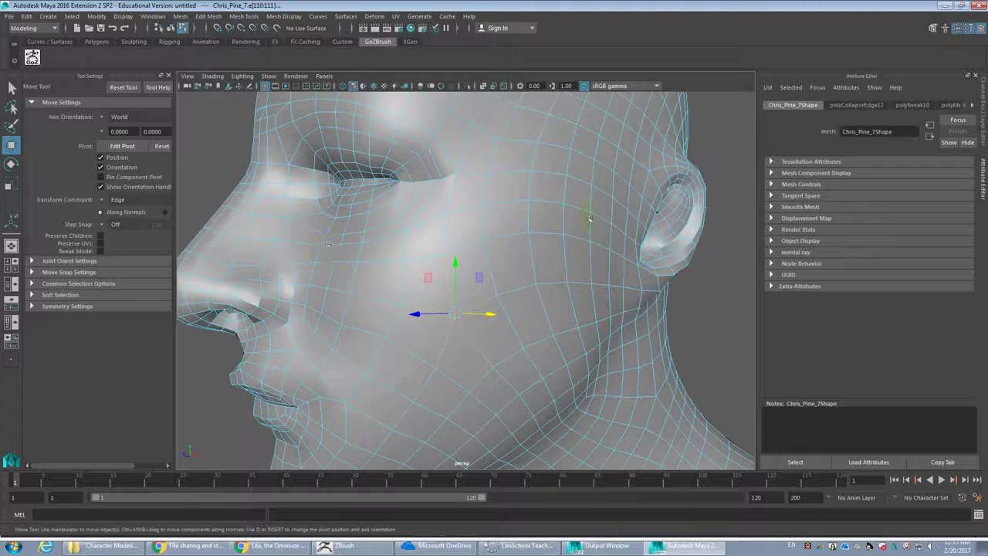
{"action": "right_click_drag", "start_coordinate": [589, 219], "coordinate": [443, 264], "text": "alt"}
{"action": "middle_click_drag", "start_coordinate": [386, 292], "coordinate": [525, 236], "text": "alt"}
{"action": "right_click_drag", "start_coordinate": [610, 322], "coordinate": [665, 321], "text": "alt"}
{"action": "middle_click_drag", "start_coordinate": [629, 321], "coordinate": [539, 324], "text": "alt"}
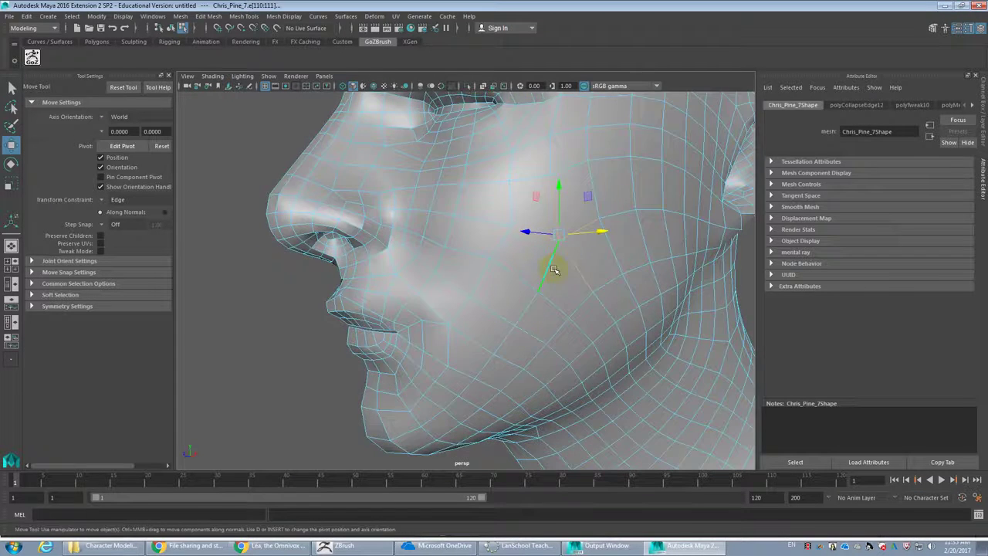
{"action": "right_click_drag", "start_coordinate": [499, 309], "coordinate": [495, 295], "text": "alt"}
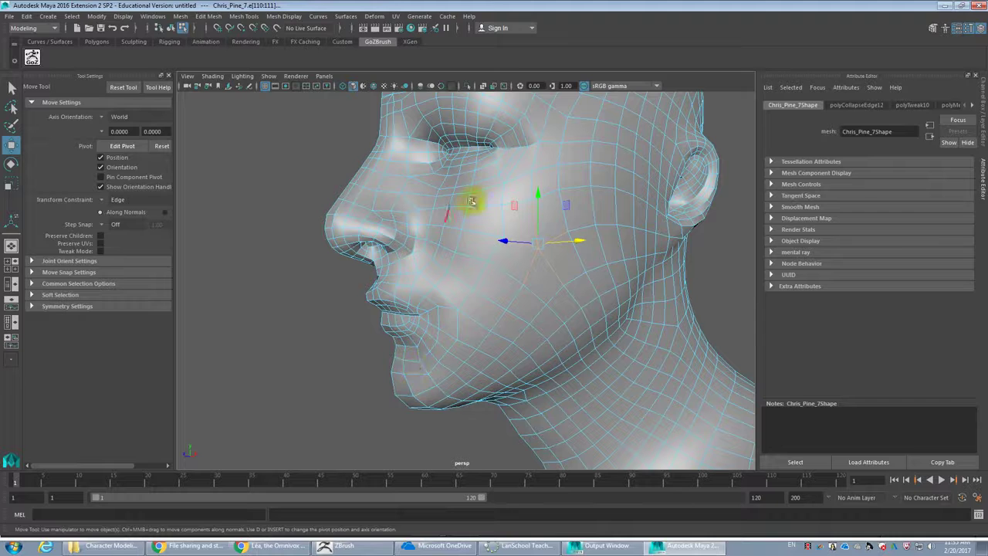
{"action": "mouse_move", "coordinate": [471, 326]}
{"action": "right_mouse_down", "text": "alt"}
{"action": "mouse_move", "coordinate": [517, 328]}
{"action": "mouse_move", "coordinate": [502, 348]}
{"action": "mouse_move", "coordinate": [459, 313]}
{"action": "right_mouse_up", "text": "alt"}
{"action": "left_click_drag", "start_coordinate": [463, 335], "coordinate": [480, 244], "text": "alt"}
{"action": "right_click_drag", "start_coordinate": [479, 244], "coordinate": [464, 311], "text": "alt"}
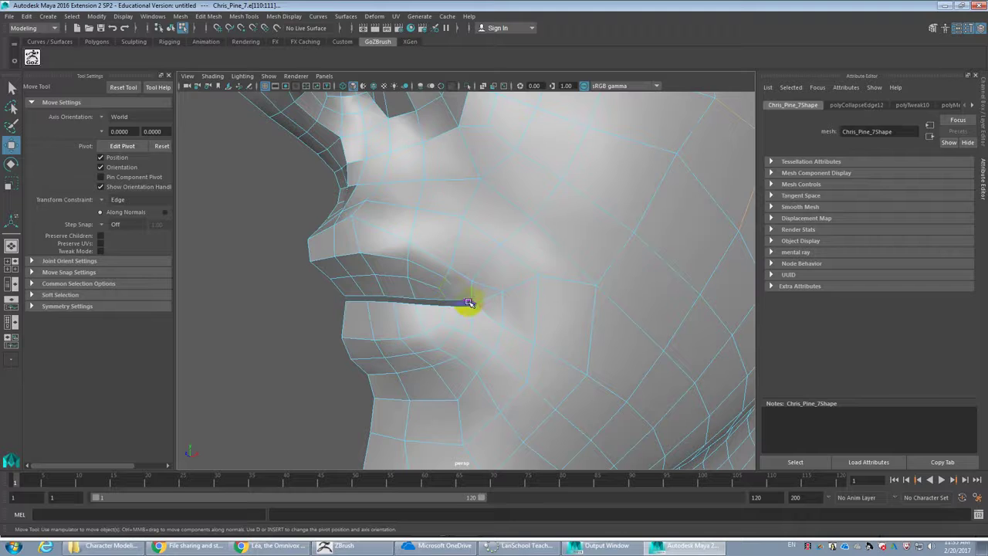
Select the inner border edges of the upper and lower lips, leaving out the mouth corner, and open the Bridge options
{"action": "scroll", "coordinate": [469, 305], "scroll_direction": "down", "scroll_amount": 1}
{"action": "scroll", "coordinate": [472, 312], "scroll_direction": "up", "scroll_amount": 4}
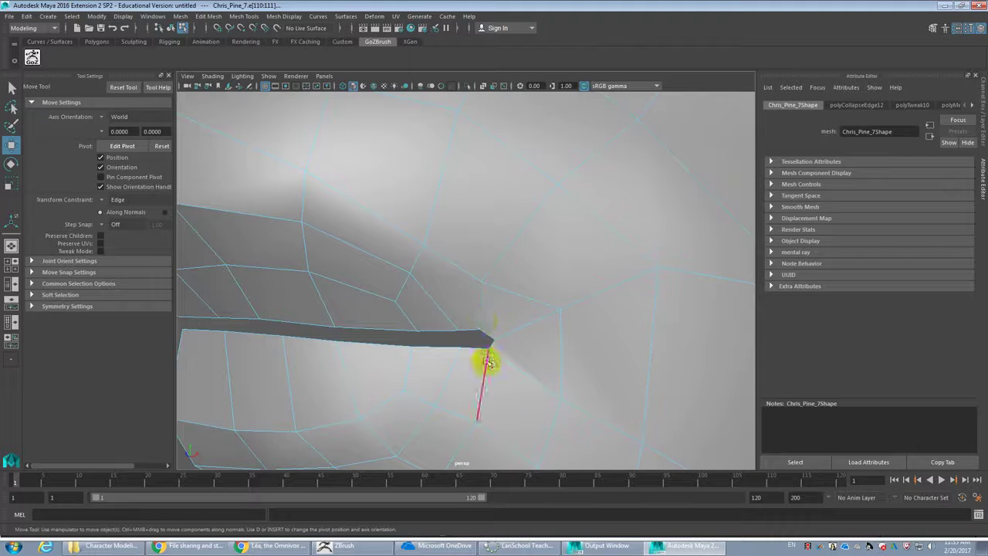
{"action": "scroll", "coordinate": [458, 336], "scroll_direction": "down", "scroll_amount": 3}
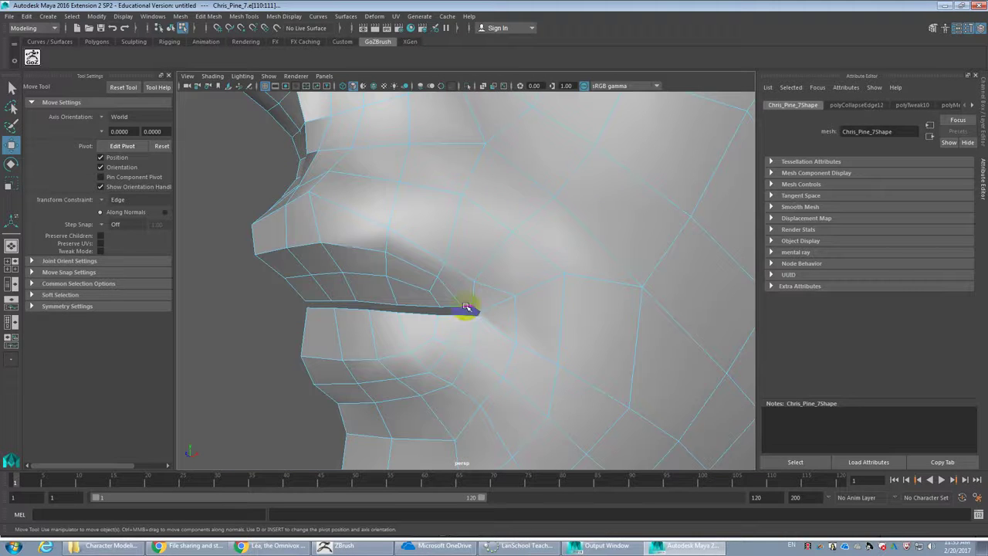
{"action": "left_click_drag", "start_coordinate": [467, 307], "coordinate": [406, 312]}
{"action": "left_click", "coordinate": [322, 302]}
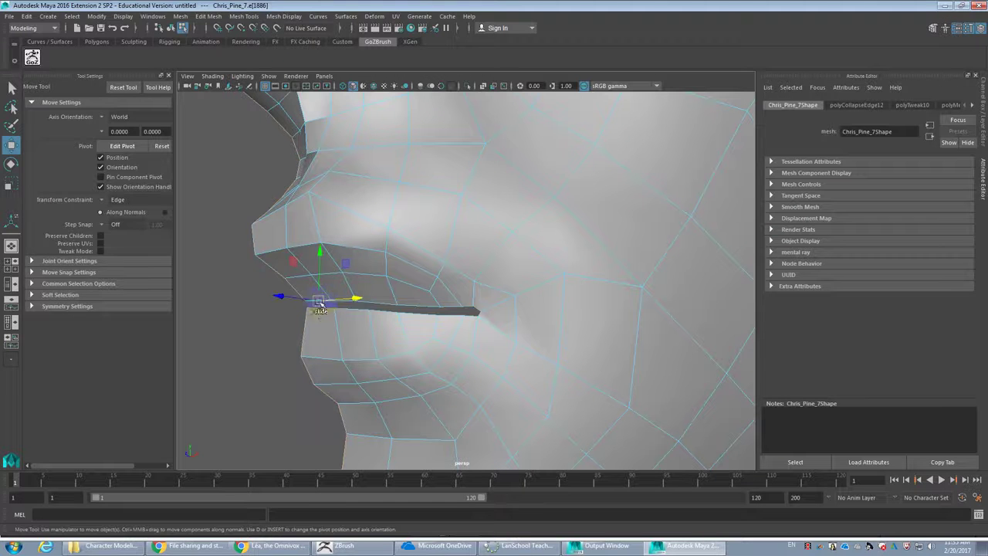
{"action": "left_click", "coordinate": [328, 311]}
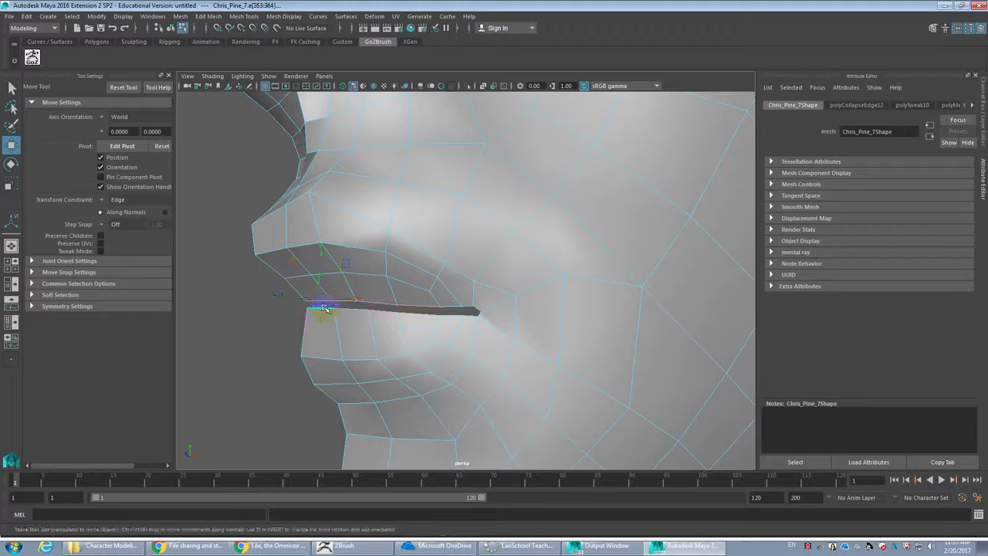
{"action": "double_click", "coordinate": [327, 309]}
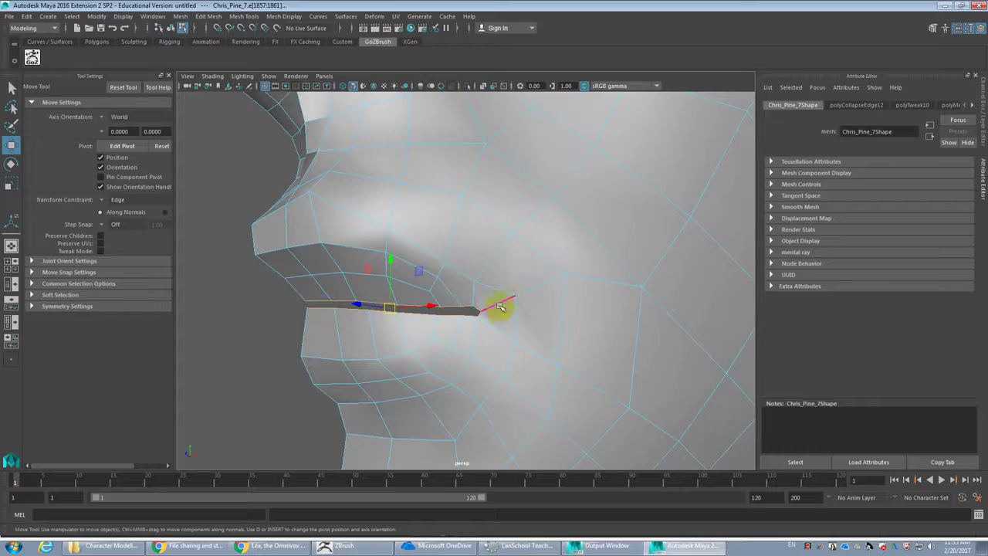
{"action": "scroll", "coordinate": [539, 320], "scroll_direction": "up", "scroll_amount": 3}
{"action": "scroll", "coordinate": [539, 320], "scroll_direction": "down", "scroll_amount": 4}
{"action": "scroll", "coordinate": [511, 319], "scroll_direction": "up", "scroll_amount": 2}
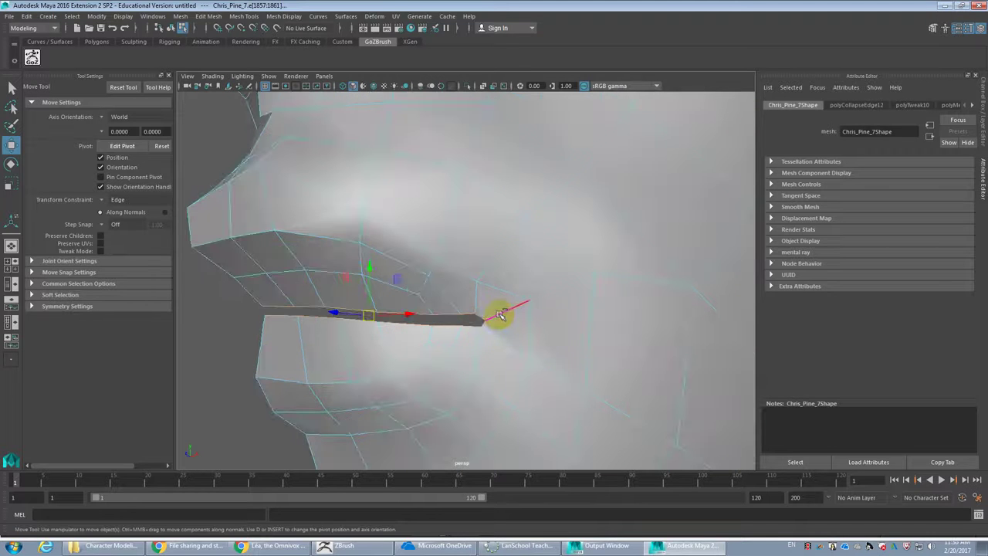
{"action": "left_click", "coordinate": [480, 325], "text": "ctrl"}
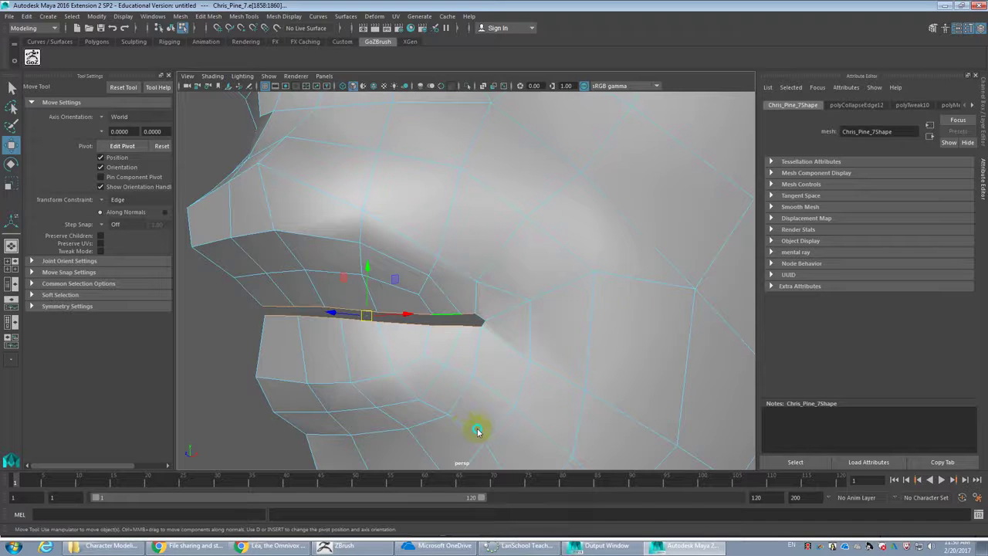
{"action": "right_click_drag", "start_coordinate": [477, 432], "coordinate": [502, 409], "text": "shift"}
{"action": "left_click_drag", "start_coordinate": [486, 188], "coordinate": [693, 116]}
{"action": "left_click", "coordinate": [659, 324]}
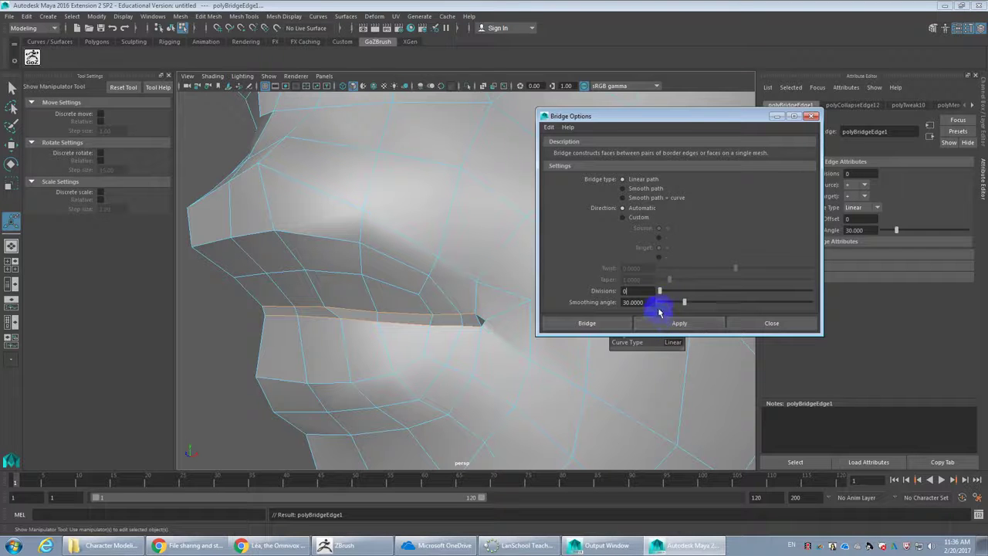
{"action": "key", "text": "ctrl+z"}
{"action": "key", "text": "ctrl+z"}
Bridge the upper and lower lip border edges along a linear path with 1 division
{"action": "left_click", "coordinate": [607, 325]}
{"action": "left_click_drag", "start_coordinate": [662, 293], "coordinate": [666, 291]}
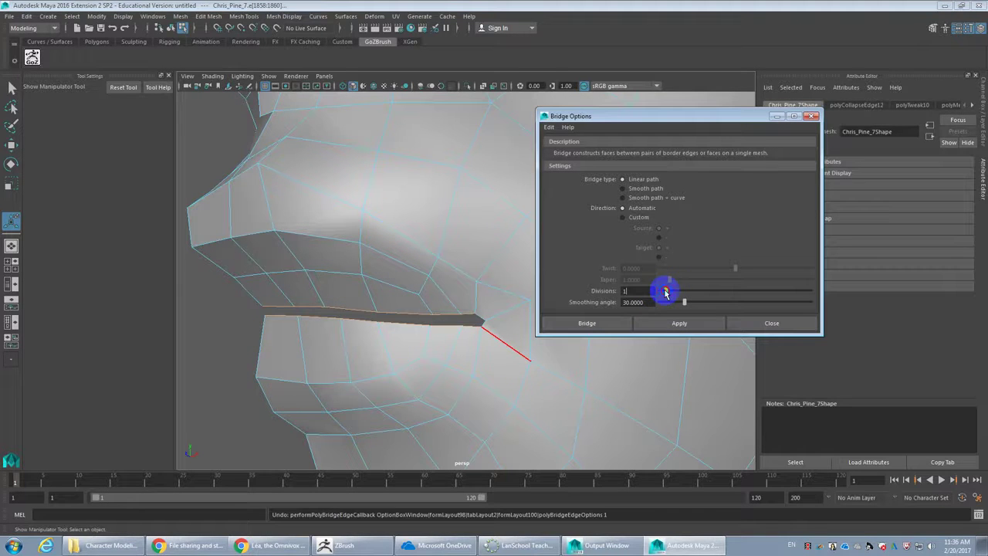
{"action": "left_click", "coordinate": [660, 323]}
Turn off the edge transform constraint and move the bridge's middle edge loop back into the mouth
{"action": "left_click", "coordinate": [458, 321]}
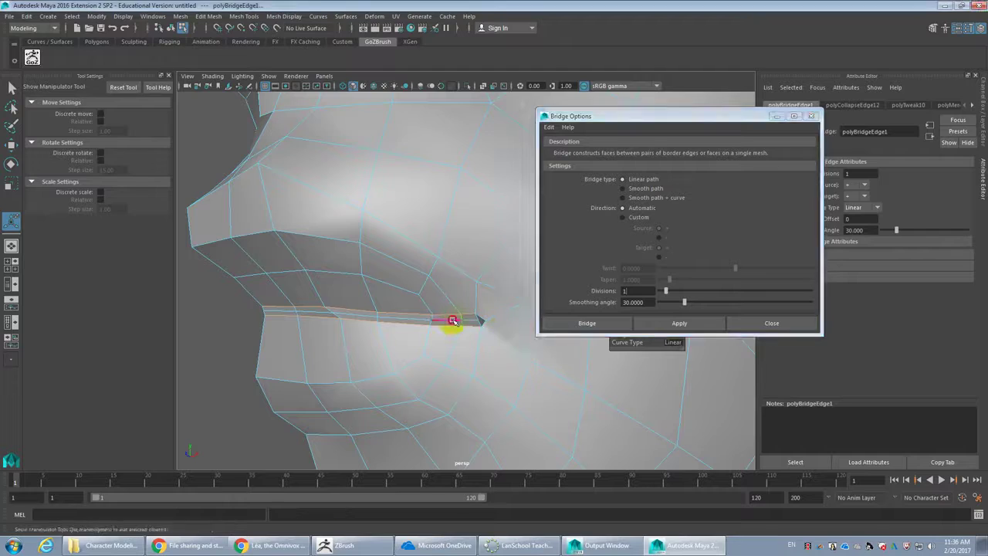
{"action": "left_click_drag", "start_coordinate": [452, 325], "coordinate": [137, 232], "text": "alt"}
{"action": "left_click_drag", "start_coordinate": [377, 290], "coordinate": [429, 303], "text": "alt"}
{"action": "key", "text": "w"}
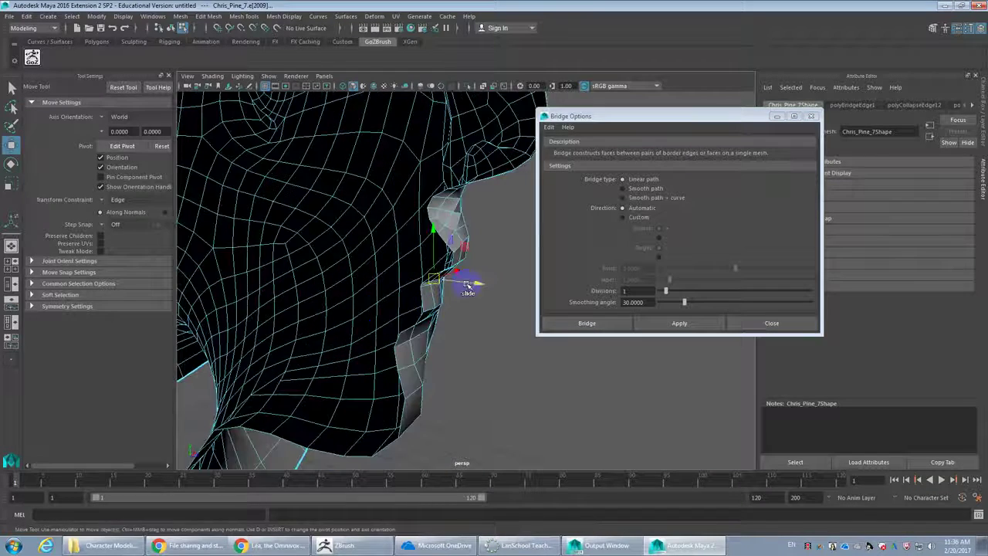
{"action": "left_click", "coordinate": [114, 200]}
{"action": "left_click", "coordinate": [113, 207]}
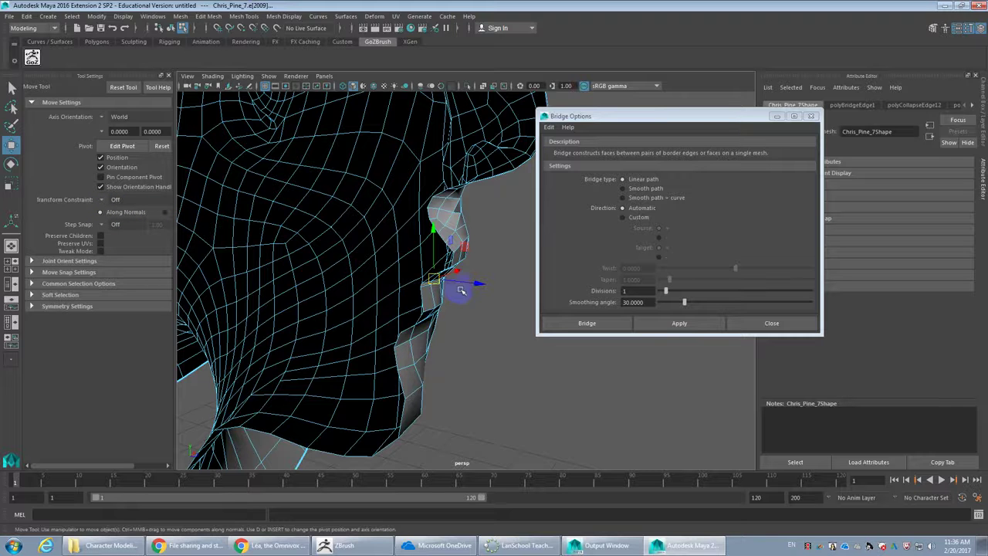
{"action": "left_click_drag", "start_coordinate": [478, 284], "coordinate": [329, 245]}
Fill the remaining hole at the corner of the mouth
{"action": "left_click", "coordinate": [364, 258]}
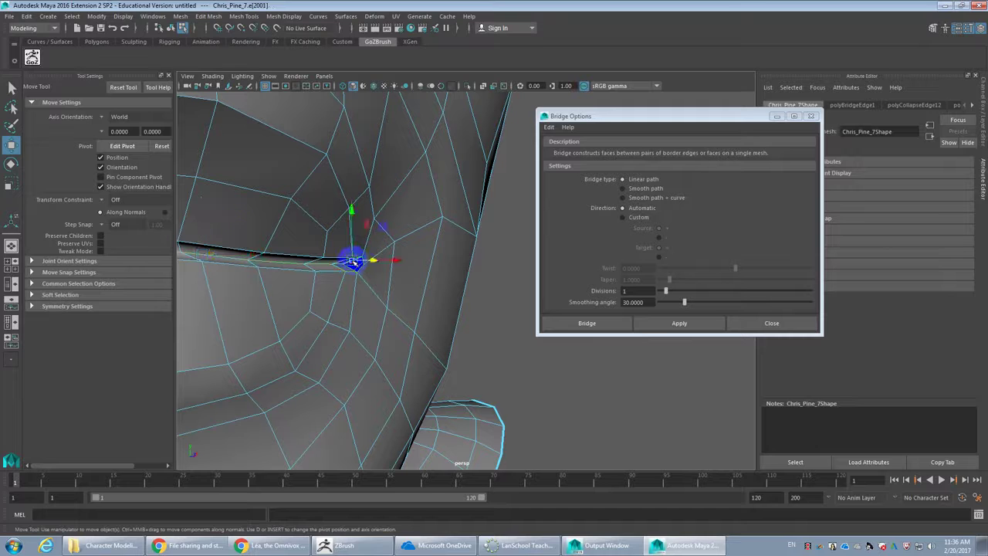
{"action": "left_click_drag", "start_coordinate": [353, 316], "coordinate": [309, 264], "text": "alt"}
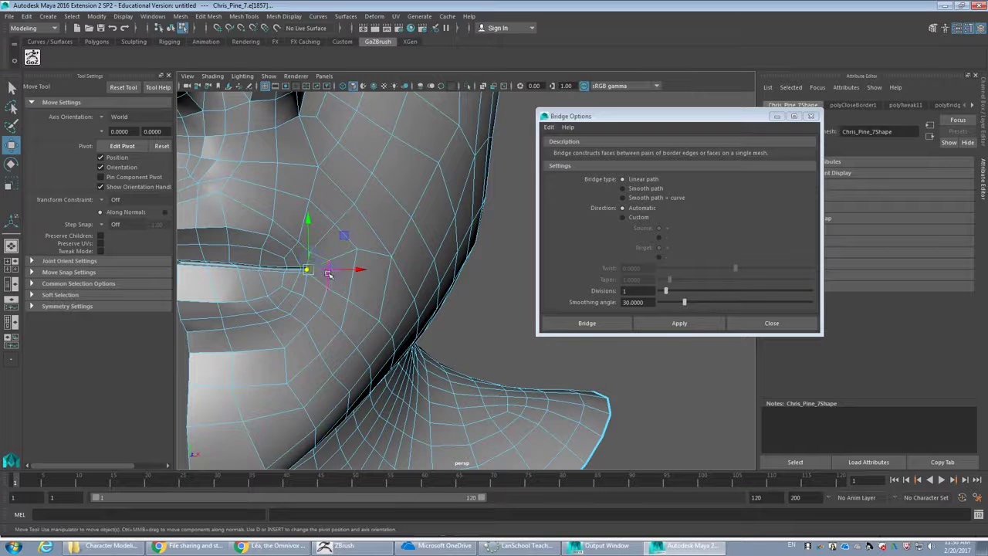
{"action": "left_click_drag", "start_coordinate": [328, 274], "coordinate": [342, 244], "text": "alt"}
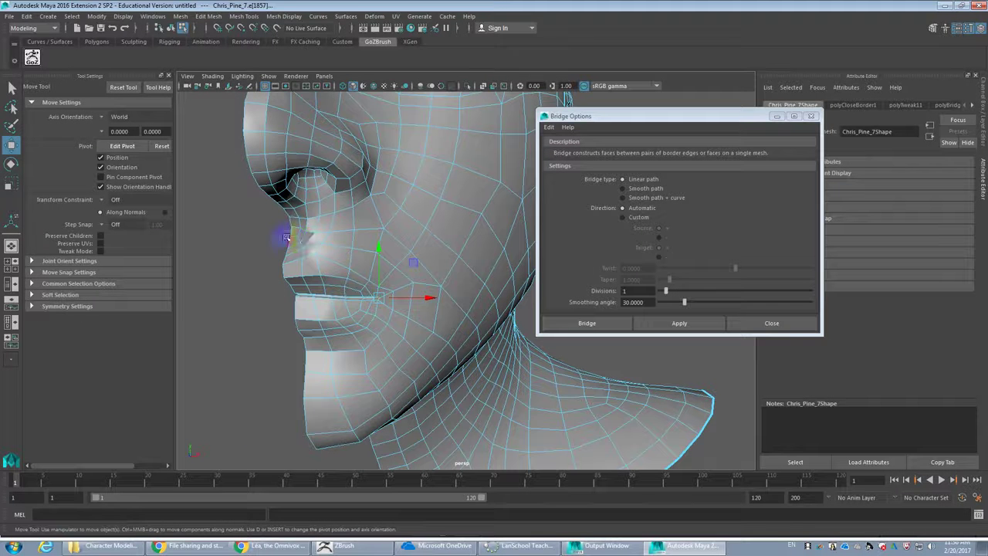
Close the Bridge options and return the head mesh to object mode
{"action": "left_click", "coordinate": [772, 323]}
{"action": "left_click_drag", "start_coordinate": [722, 320], "coordinate": [462, 244], "text": "alt"}
{"action": "key", "text": "F8"}
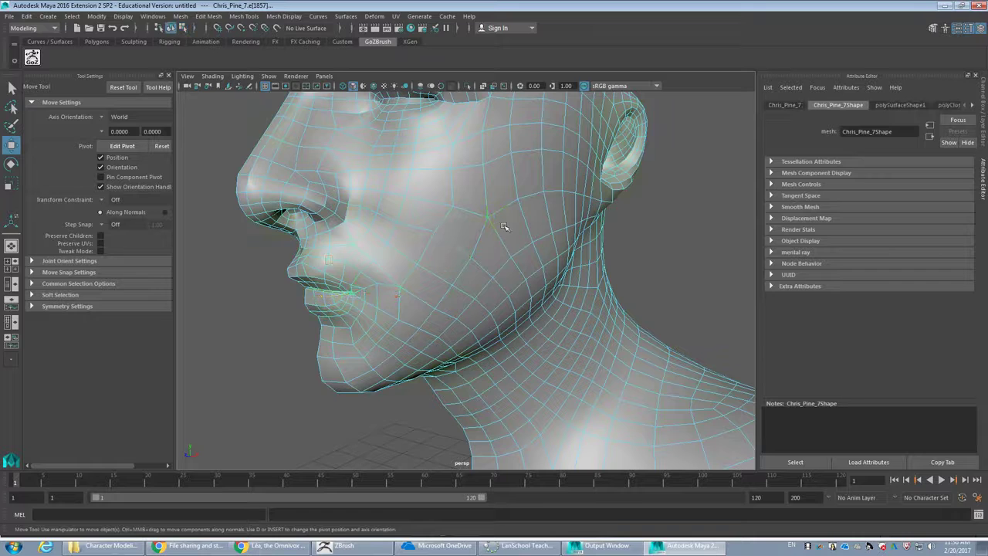
{"action": "scroll", "coordinate": [507, 227], "scroll_direction": "down", "scroll_amount": 2}
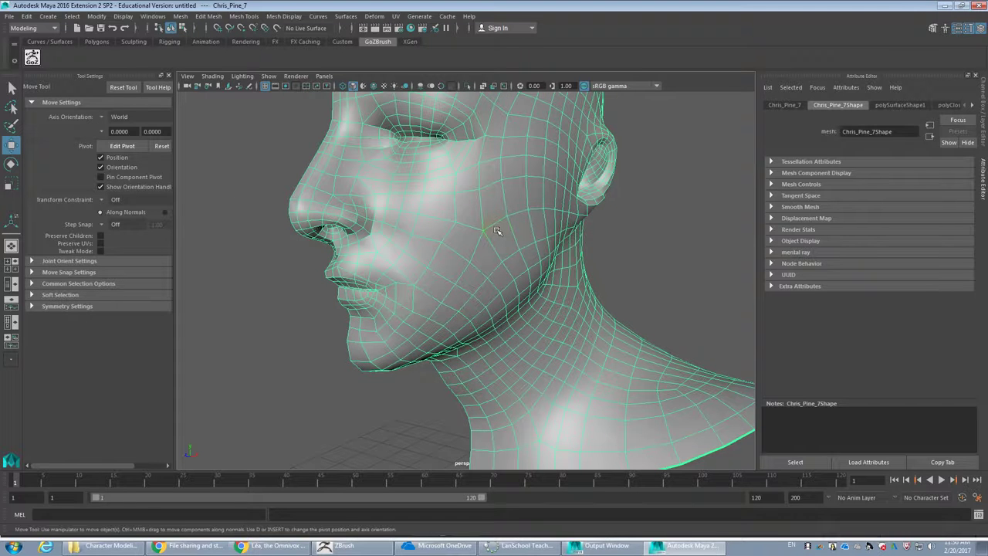
Switch to Chrome and load the MyDawson portal
{"action": "left_click", "coordinate": [255, 546]}
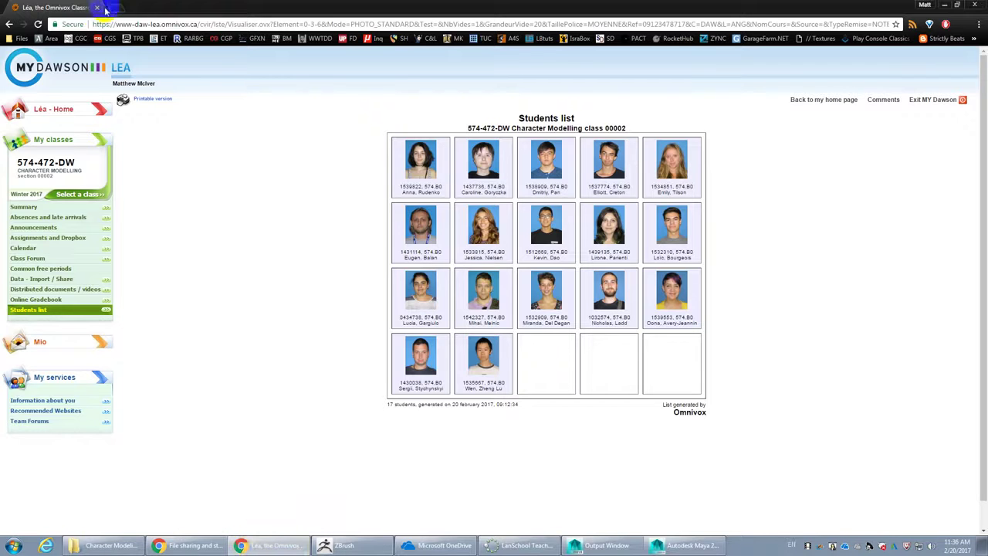
{"action": "left_click", "coordinate": [49, 37]}
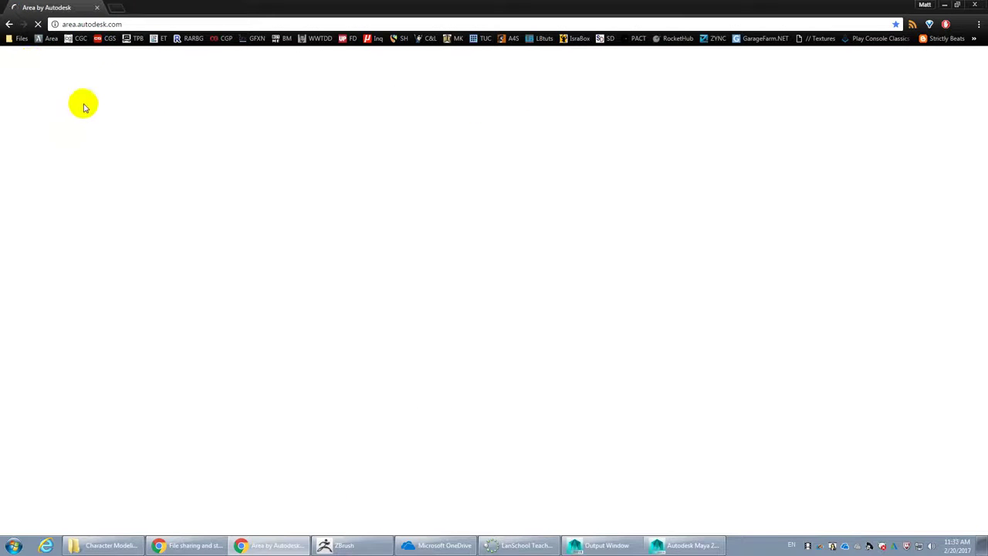
{"action": "left_click", "coordinate": [91, 24]}
{"action": "type", "text": "myda"}
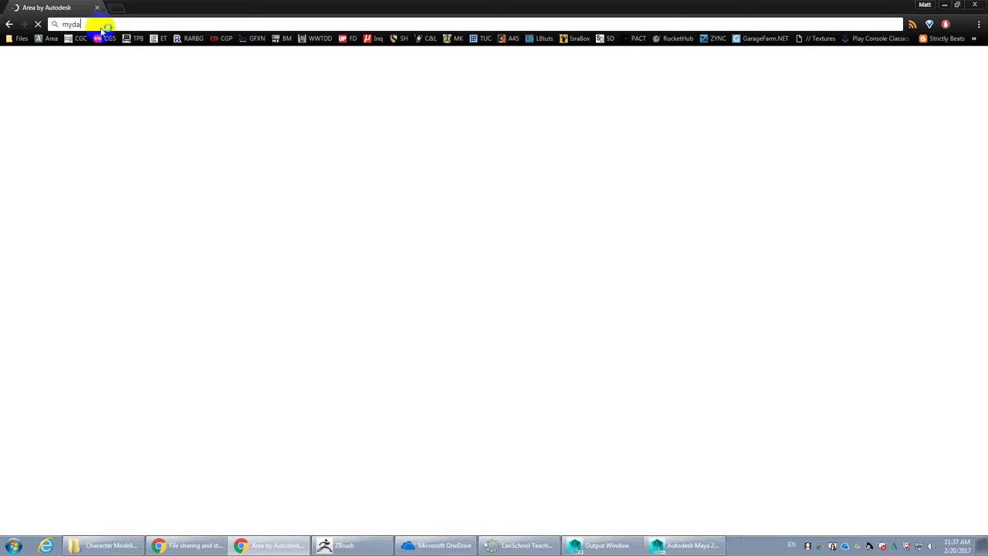
{"action": "type", "text": "w"}
{"action": "key", "text": "Return"}
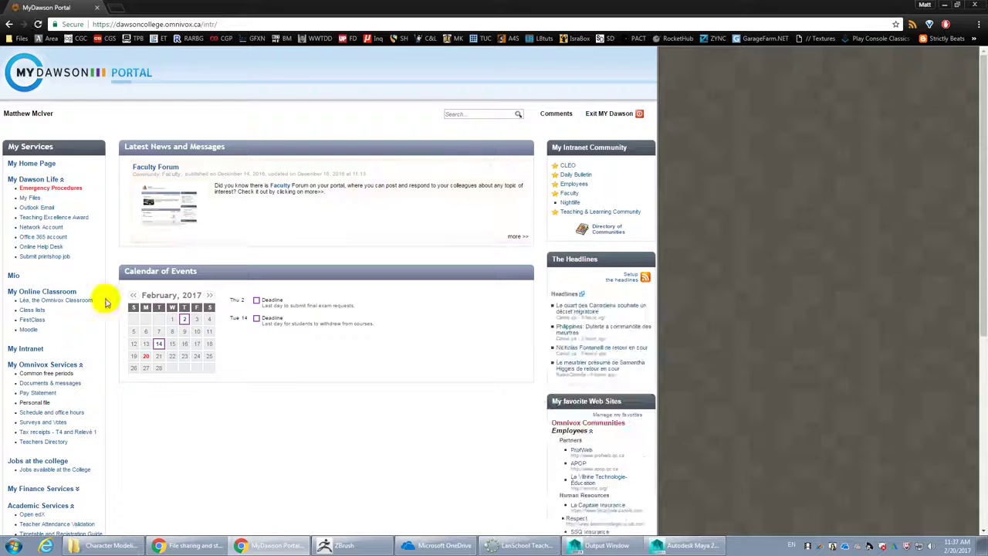
Open Moodle from the portal and go to the Class Resources section of the Character Modelling course
{"action": "left_click", "coordinate": [28, 329]}
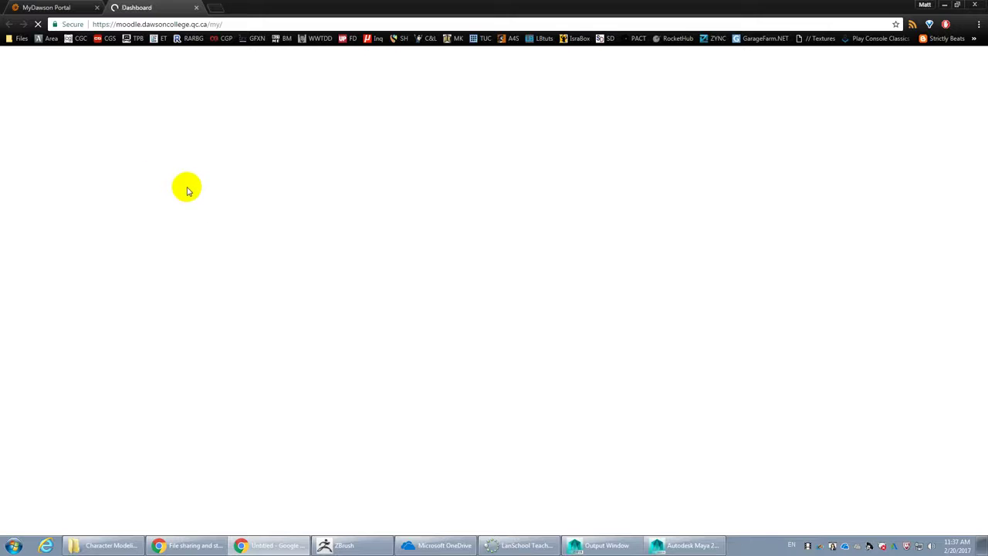
{"action": "scroll", "coordinate": [181, 249], "scroll_direction": "down", "scroll_amount": 1}
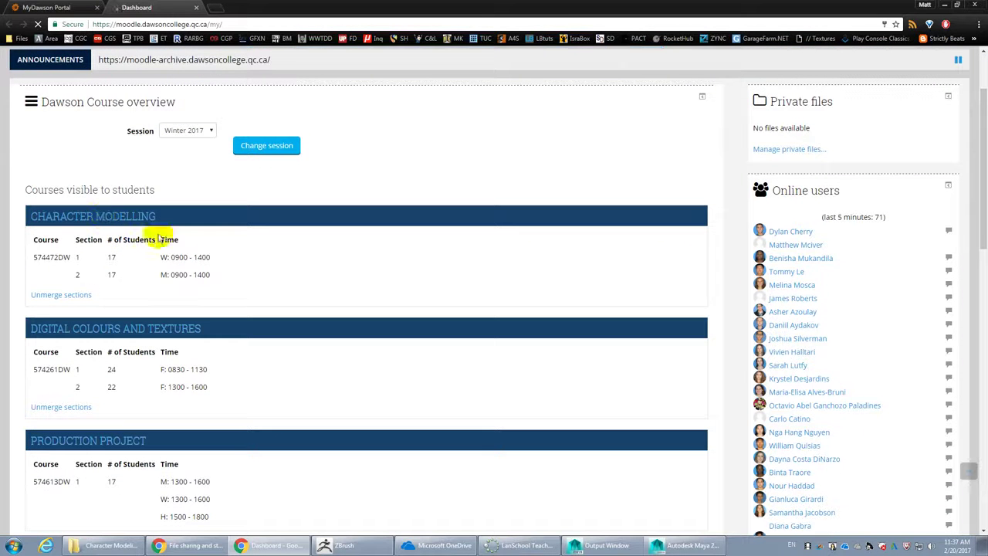
{"action": "left_click", "coordinate": [243, 282]}
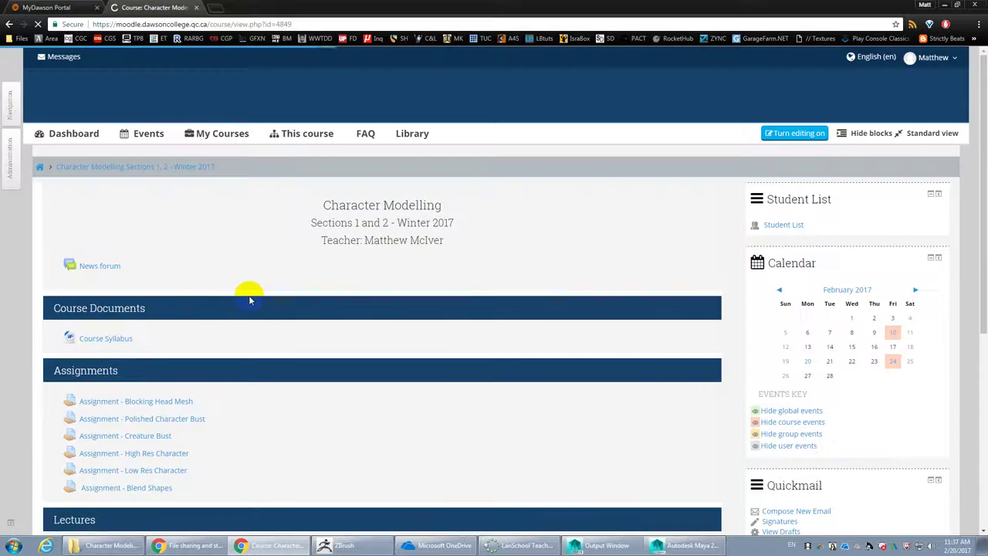
{"action": "scroll", "coordinate": [249, 295], "scroll_direction": "down", "scroll_amount": 2}
{"action": "scroll", "coordinate": [252, 294], "scroll_direction": "down", "scroll_amount": 1}
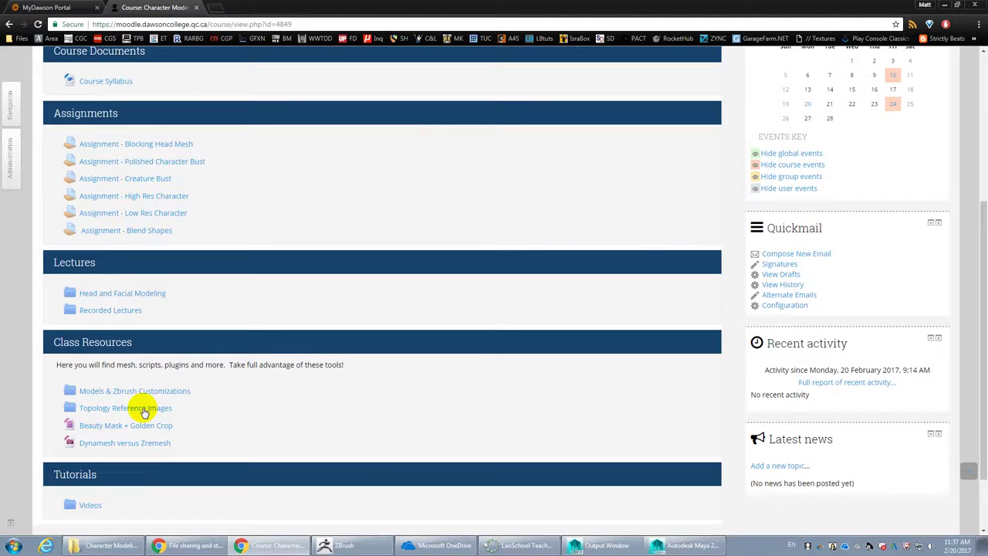
Open the Topology Reference Images folder and view Topology_04.jpg for facial edge flow, closing the image when done
{"action": "left_click", "coordinate": [144, 412]}
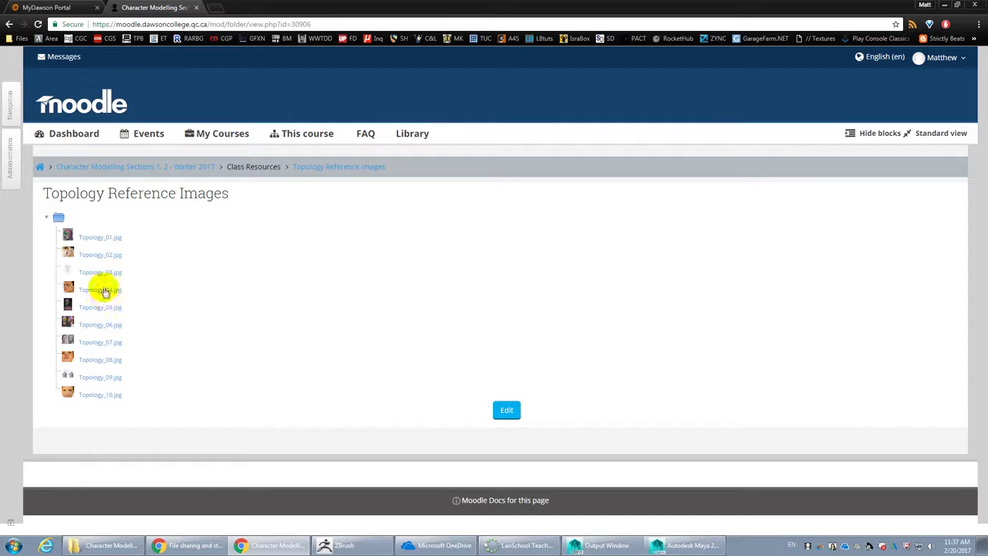
{"action": "left_click", "coordinate": [105, 293]}
{"action": "left_click", "coordinate": [54, 525]}
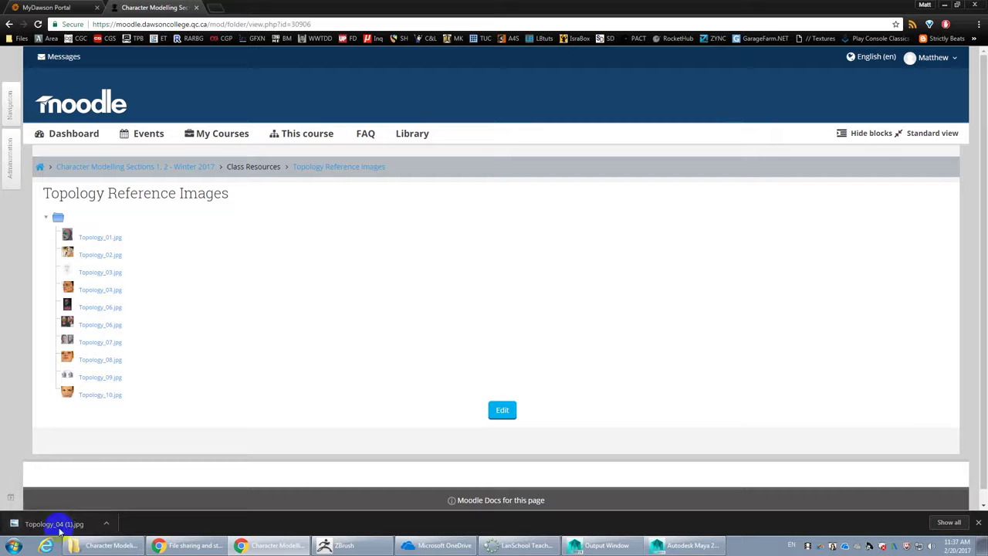
{"action": "left_click_drag", "start_coordinate": [987, 9], "coordinate": [358, 54]}
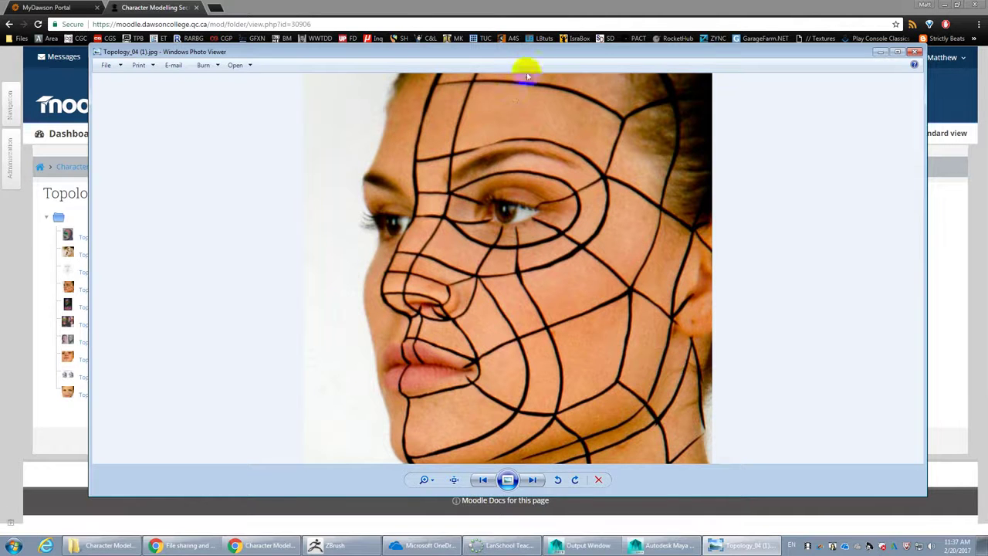
{"action": "left_click", "coordinate": [914, 54]}
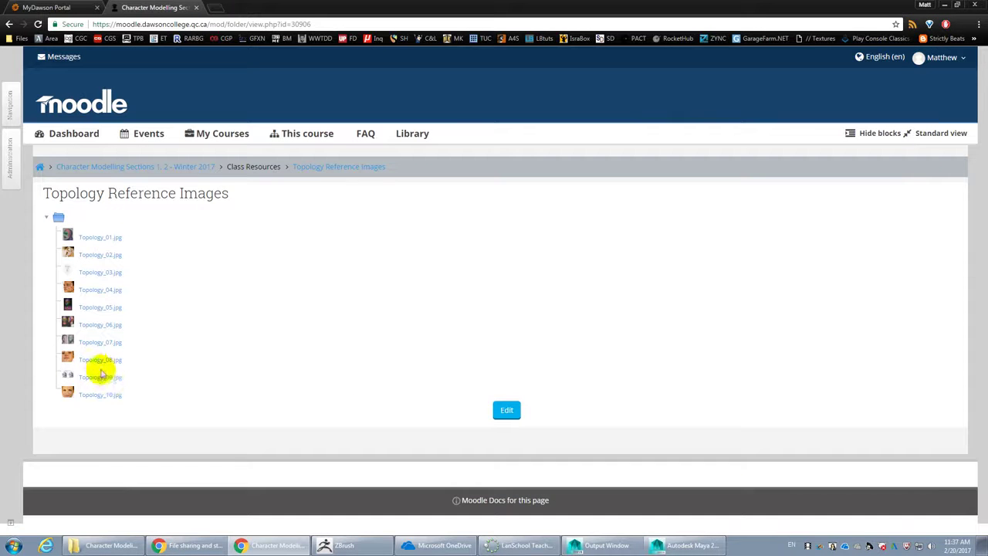
Download Topology_09.jpg and Topology_06.jpg and examine their colour-coded face loops, closing Topology_06.jpg after viewing
{"action": "left_click", "coordinate": [93, 379]}
{"action": "left_click", "coordinate": [96, 324]}
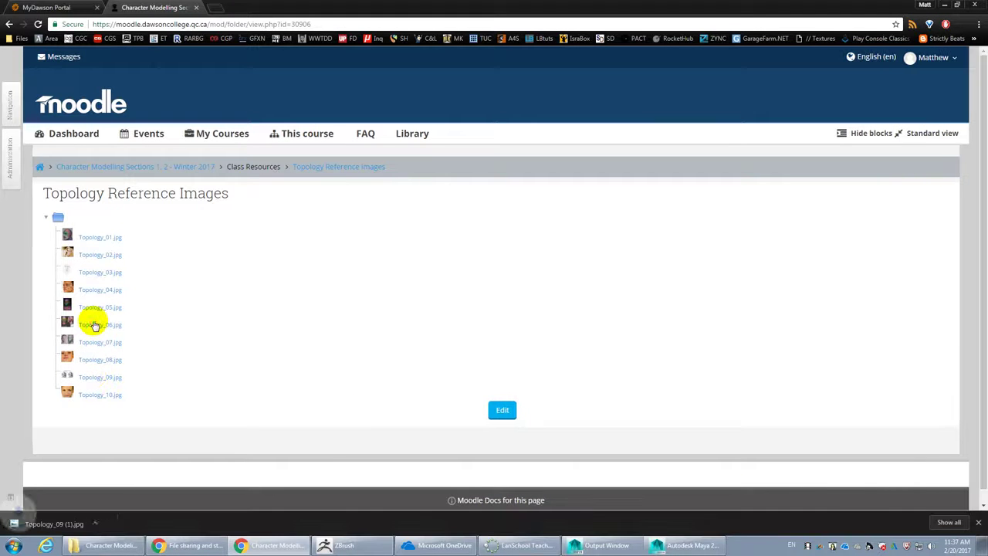
{"action": "left_click", "coordinate": [166, 524]}
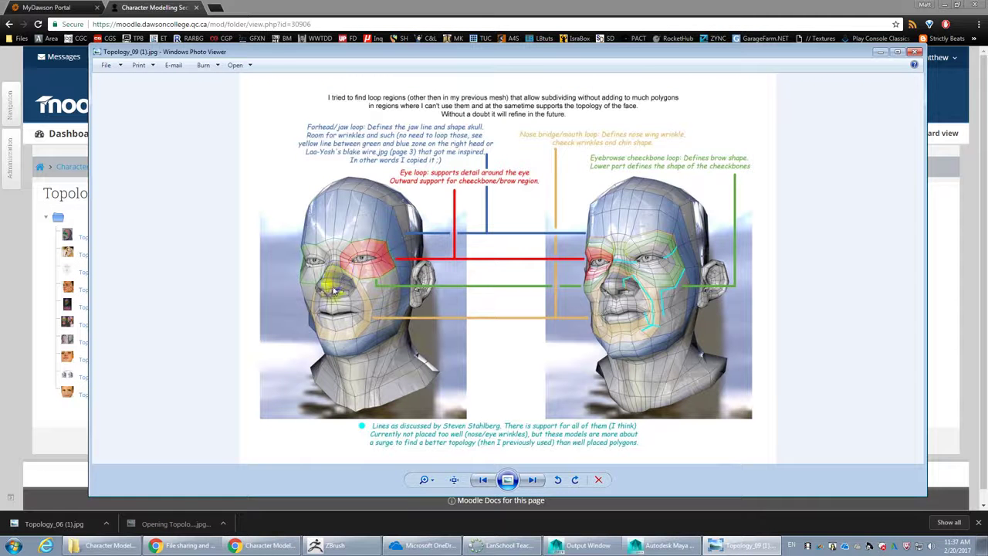
{"action": "left_click", "coordinate": [72, 524]}
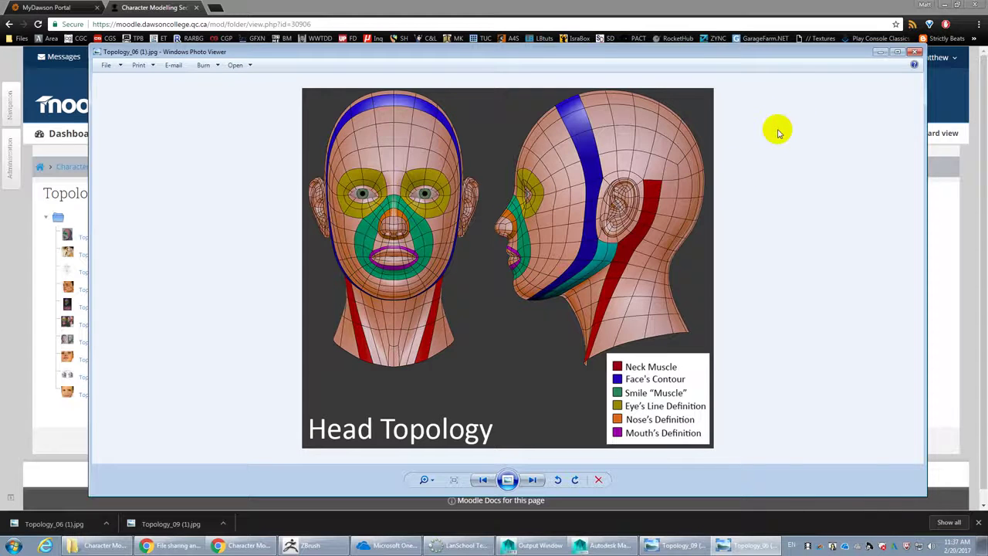
{"action": "left_click", "coordinate": [915, 52]}
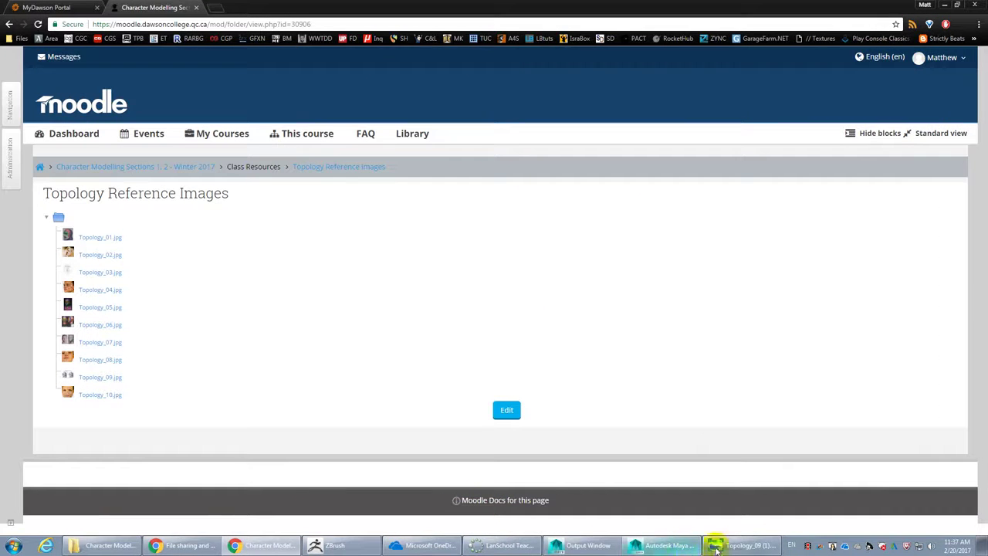
Switch to Maya and delete the stray edge near the head's midline between the brows
{"action": "left_click", "coordinate": [662, 549]}
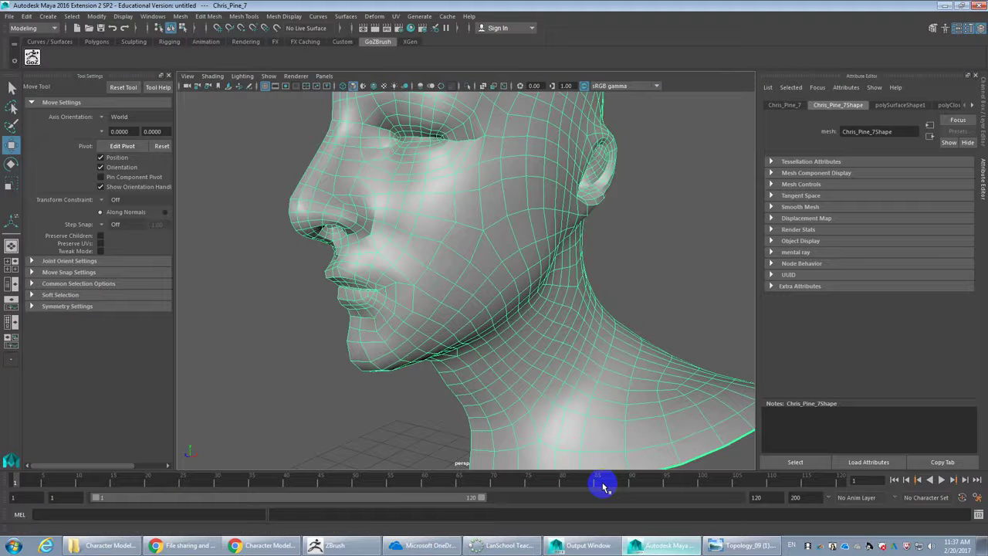
{"action": "middle_click_drag", "start_coordinate": [451, 304], "coordinate": [393, 296], "text": "alt"}
{"action": "right_click_drag", "start_coordinate": [393, 295], "coordinate": [349, 224], "text": "alt"}
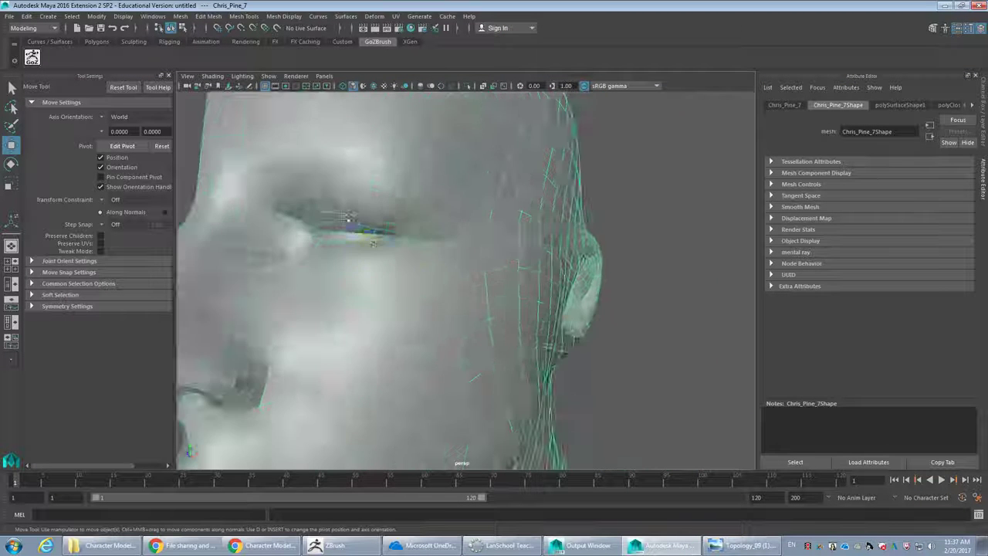
{"action": "middle_click_drag", "start_coordinate": [349, 224], "coordinate": [514, 288], "text": "alt"}
{"action": "right_click_drag", "start_coordinate": [514, 289], "coordinate": [527, 255], "text": "alt"}
{"action": "right_click_drag", "start_coordinate": [476, 236], "coordinate": [466, 204]}
{"action": "left_click", "coordinate": [457, 237]}
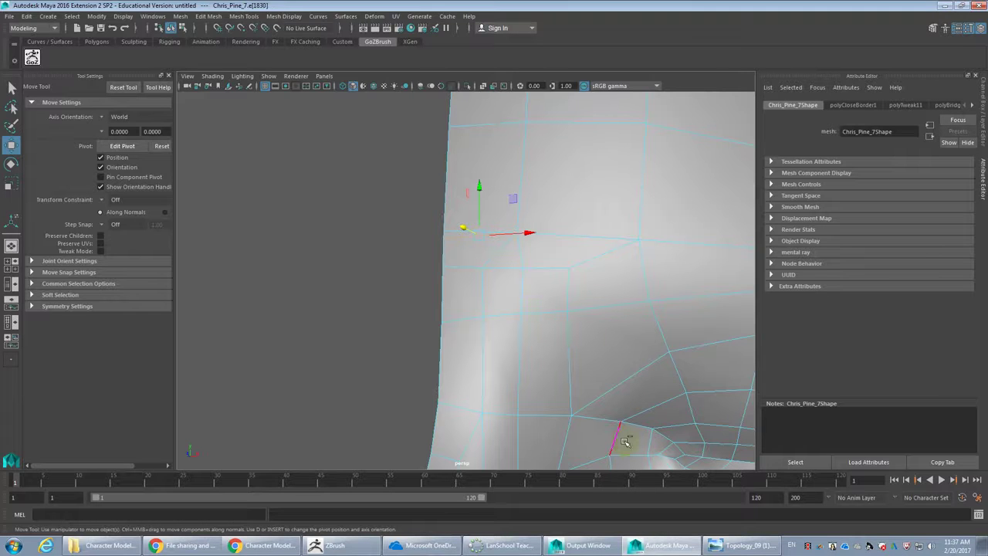
{"action": "key", "text": "ctrl+Delete"}
{"action": "right_click_drag", "start_coordinate": [596, 261], "coordinate": [541, 277], "text": "alt"}
{"action": "middle_click_drag", "start_coordinate": [538, 279], "coordinate": [502, 296], "text": "alt"}
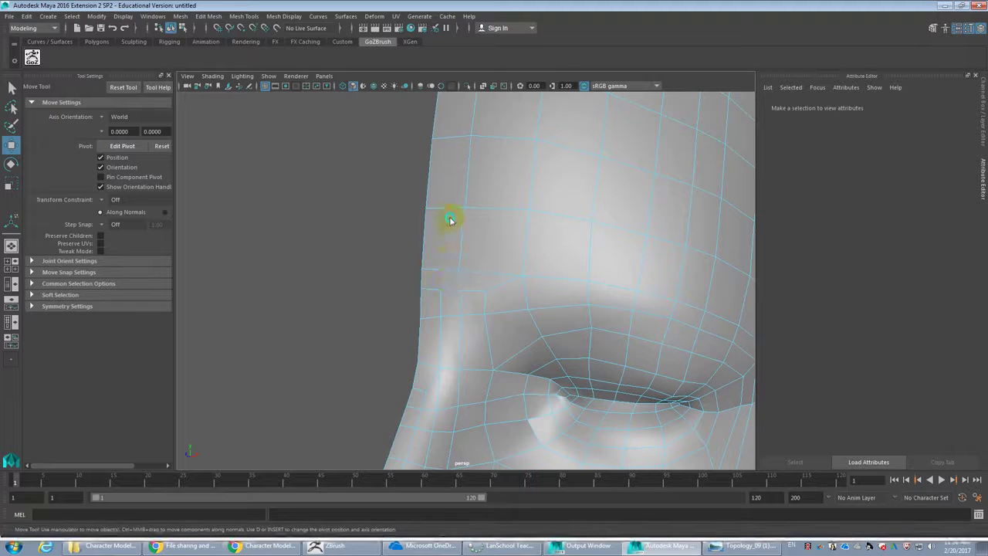
Cut a new edge with Multi-Cut from the middle of the short diagonal edge above the nose bridge to the midline border
{"action": "right_click_drag", "start_coordinate": [439, 267], "coordinate": [371, 210]}
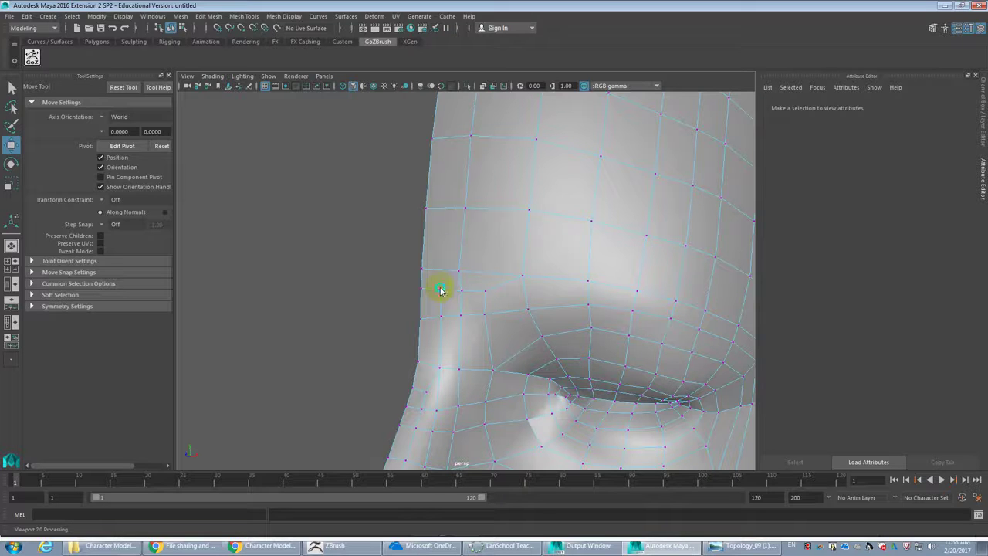
{"action": "key", "text": "F8"}
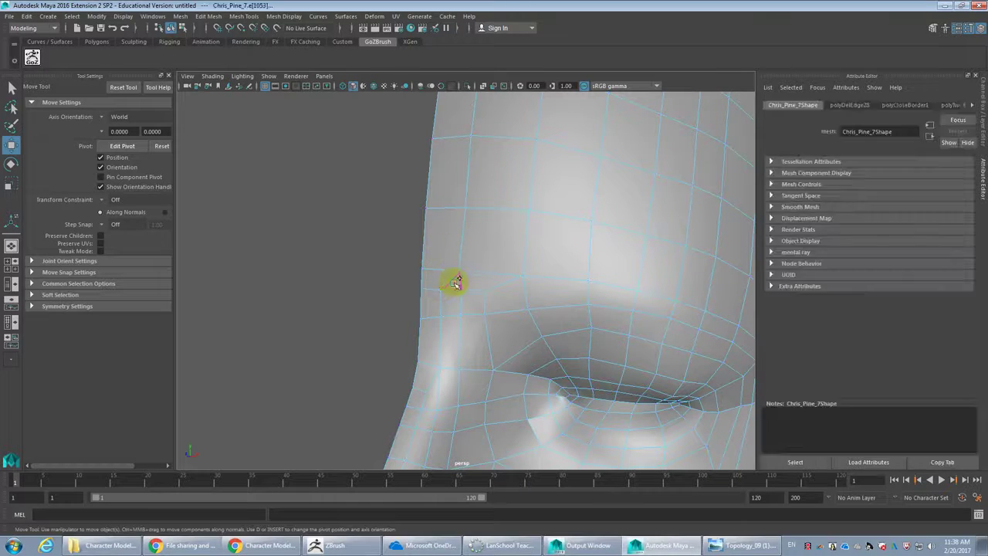
{"action": "right_click_drag", "start_coordinate": [399, 290], "coordinate": [405, 289], "text": "shift"}
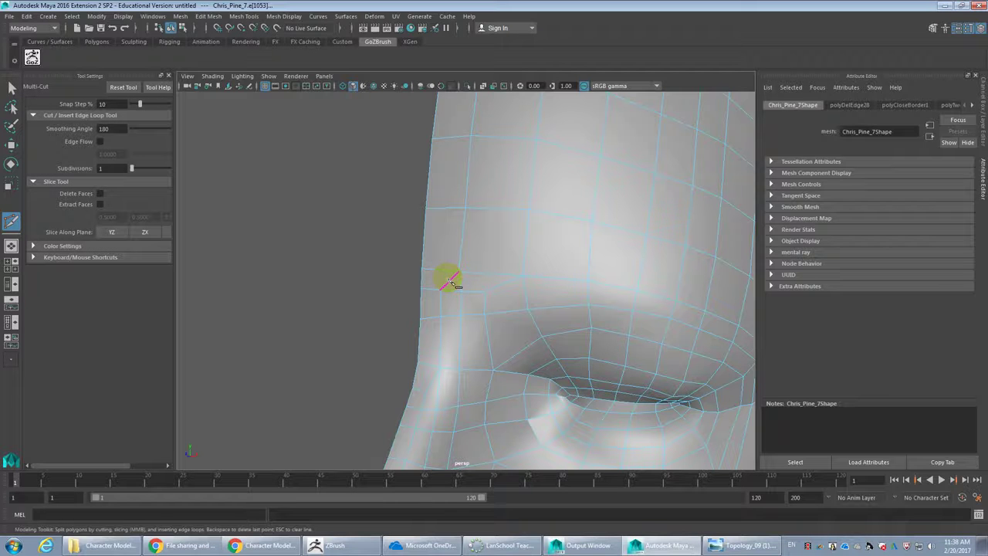
{"action": "left_click", "coordinate": [451, 283]}
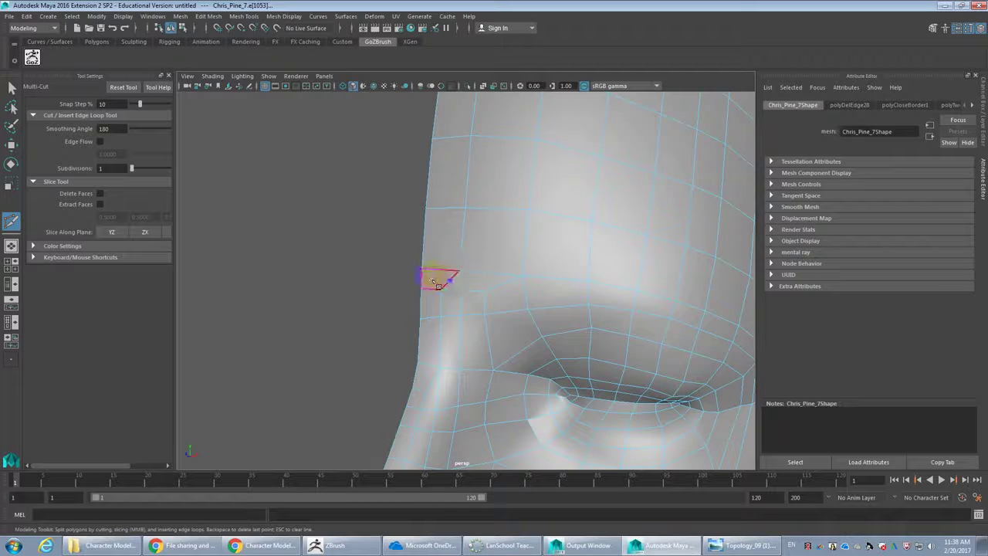
{"action": "key", "text": "w"}
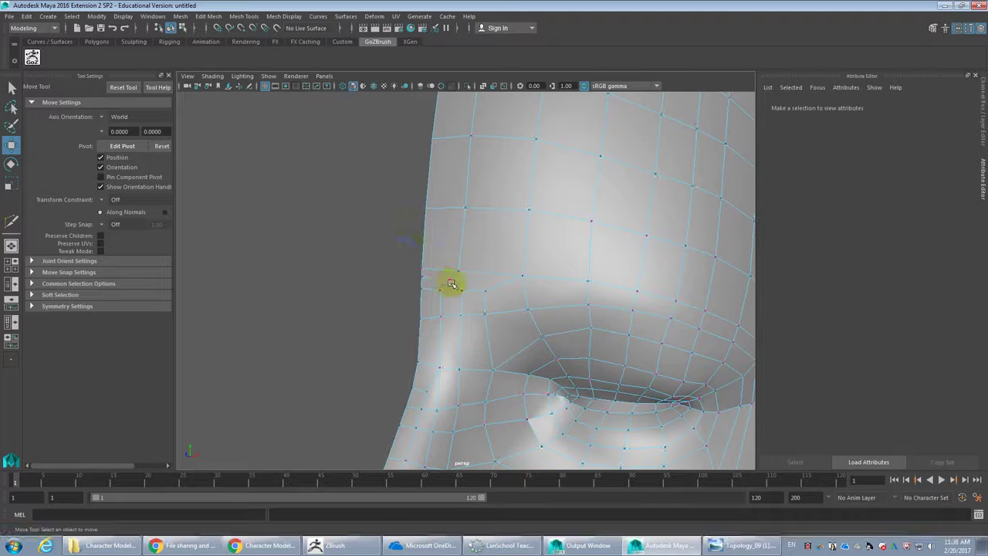
Set the transform constraint to Edge and slide the midline vertex upward and the new cut vertex toward the midline for even spacing
{"action": "left_click", "coordinate": [444, 280]}
{"action": "left_click", "coordinate": [419, 268]}
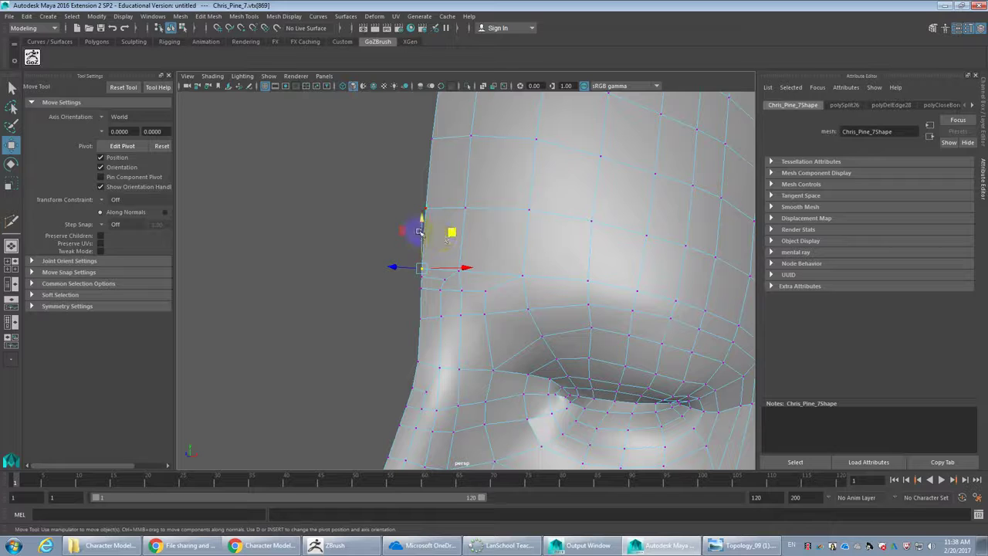
{"action": "left_click", "coordinate": [104, 199]}
{"action": "left_click", "coordinate": [119, 211]}
{"action": "left_click_drag", "start_coordinate": [424, 230], "coordinate": [423, 224]}
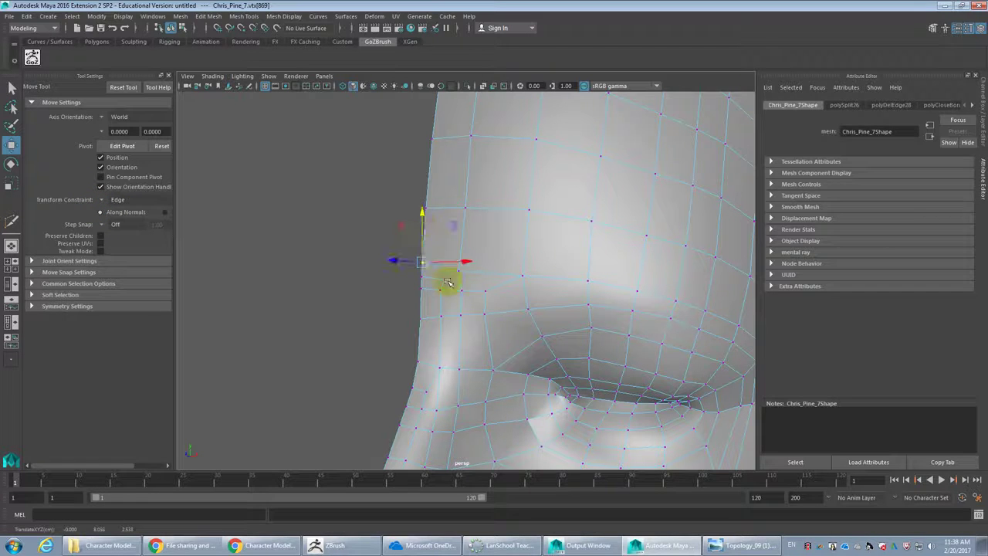
{"action": "left_click_drag", "start_coordinate": [446, 280], "coordinate": [475, 283]}
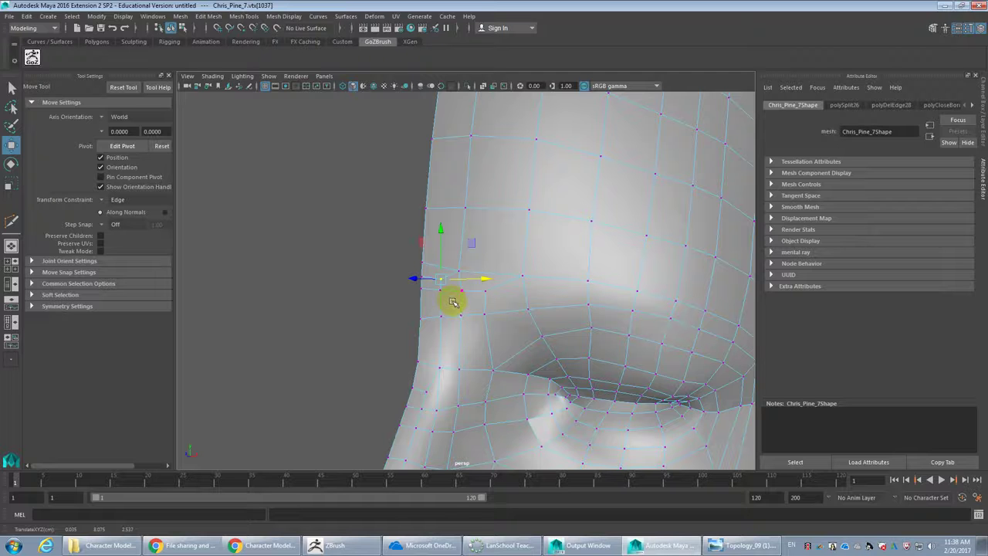
{"action": "scroll", "coordinate": [466, 279], "scroll_direction": "down", "scroll_amount": 3}
{"action": "left_click_drag", "start_coordinate": [476, 297], "coordinate": [430, 302], "text": "alt"}
{"action": "middle_click_drag", "start_coordinate": [430, 302], "coordinate": [484, 259], "text": "alt"}
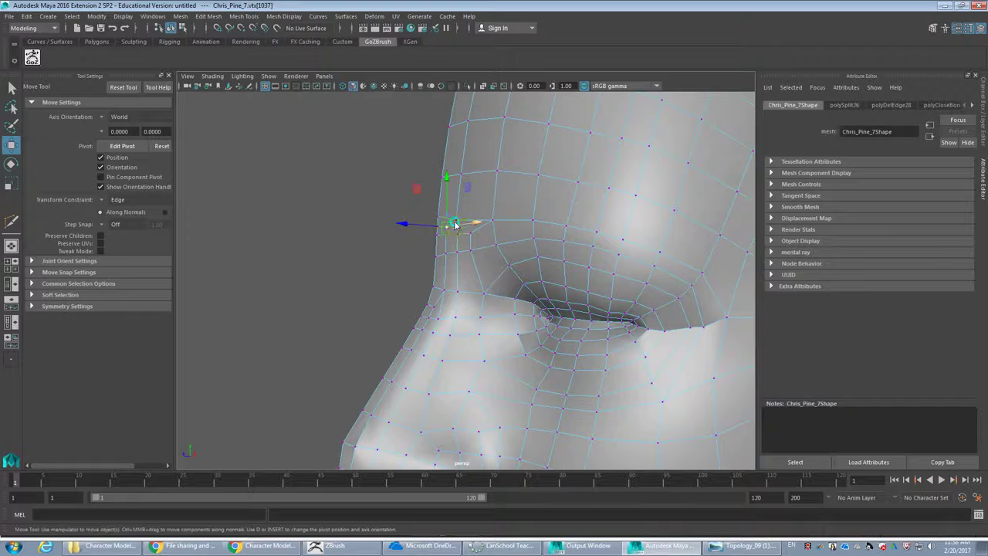
Delete the extra edge loop running down the nose beside the midline
{"action": "key", "text": "F8"}
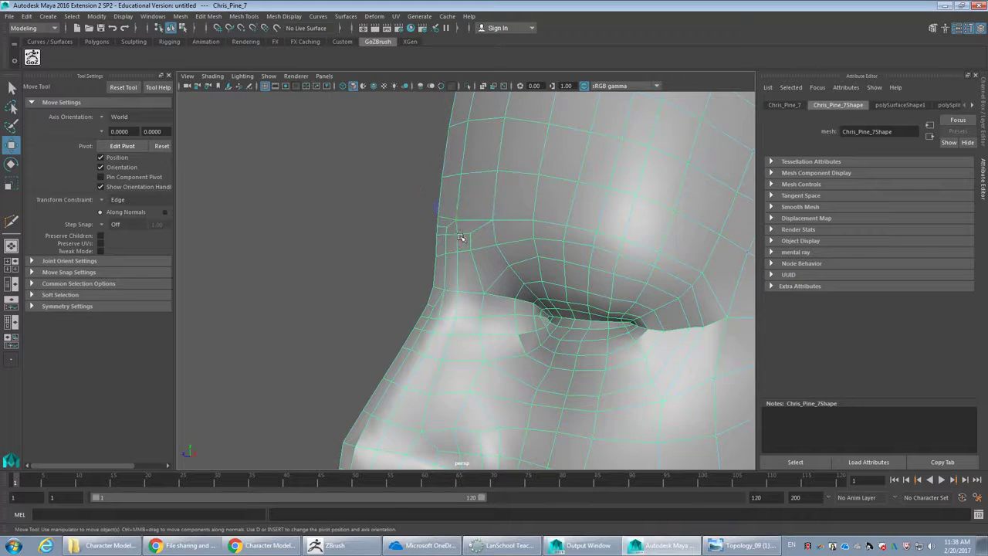
{"action": "left_click_drag", "start_coordinate": [468, 303], "coordinate": [474, 221], "text": "alt"}
{"action": "scroll", "coordinate": [506, 305], "scroll_direction": "down", "scroll_amount": 4}
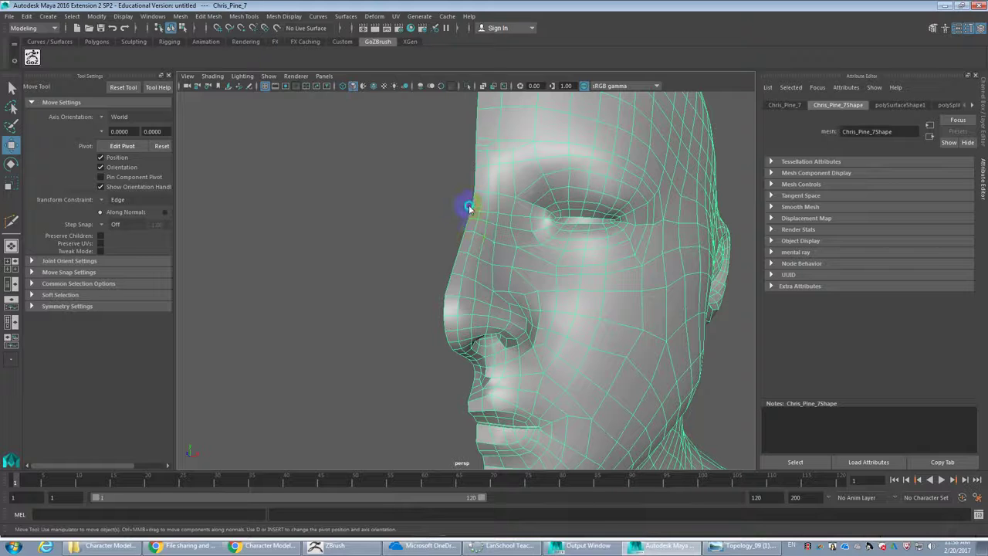
{"action": "key", "text": "F10"}
{"action": "left_click_drag", "start_coordinate": [478, 225], "coordinate": [499, 271], "text": "alt"}
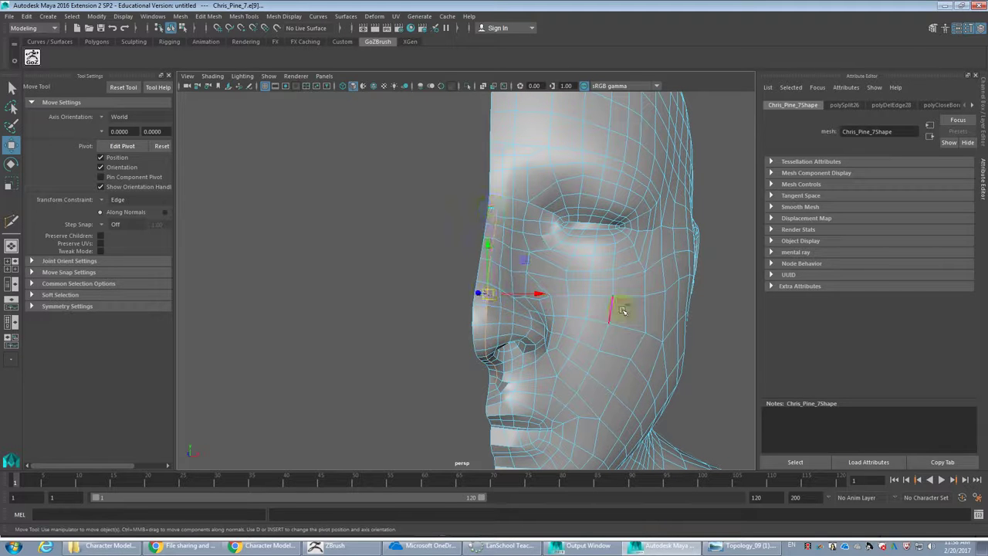
{"action": "key", "text": "ctrl+Delete"}
Collapse the short midline edge between the base of the nose and the upper lip
{"action": "left_click_drag", "start_coordinate": [624, 311], "coordinate": [517, 388], "text": "alt"}
{"action": "right_click_drag", "start_coordinate": [517, 388], "coordinate": [508, 327], "text": "alt"}
{"action": "left_click_drag", "start_coordinate": [508, 327], "coordinate": [502, 291], "text": "alt"}
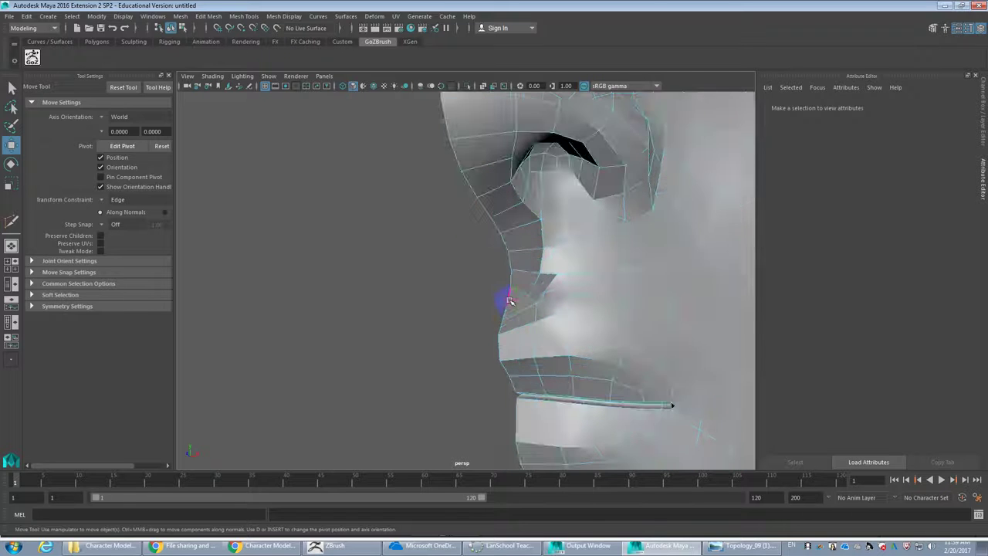
{"action": "left_click", "coordinate": [507, 291]}
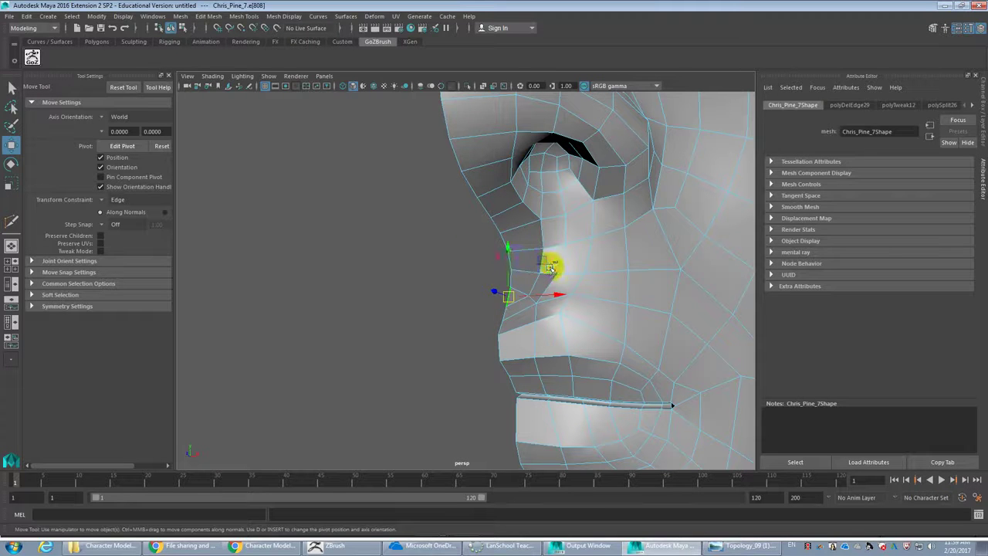
{"action": "key", "text": "ctrl+Delete"}
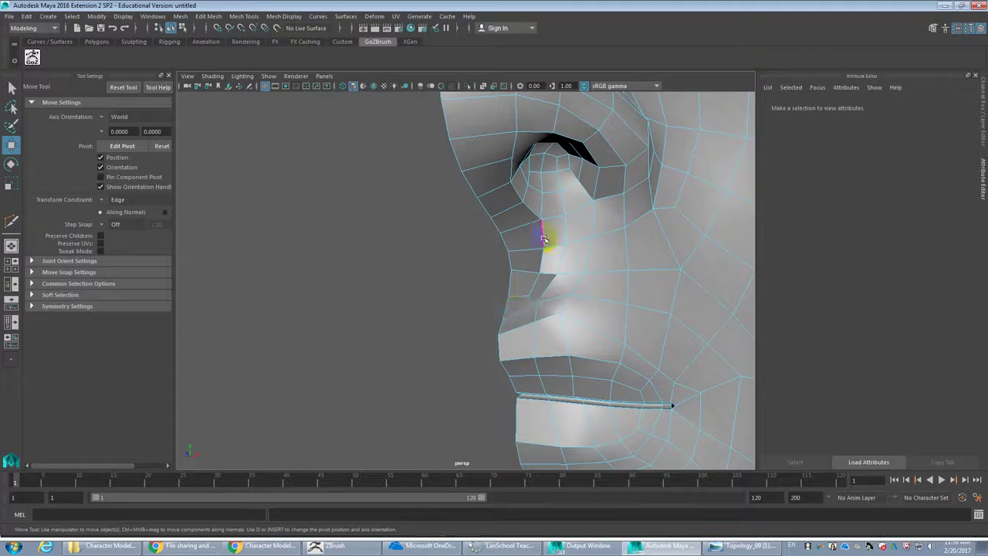
Mirror the half head across the world X axis in the negative direction, combined with border vertices merged, and select the full head
{"action": "left_click_drag", "start_coordinate": [571, 261], "coordinate": [490, 277], "text": "alt"}
{"action": "scroll", "coordinate": [498, 293], "scroll_direction": "up", "scroll_amount": 6}
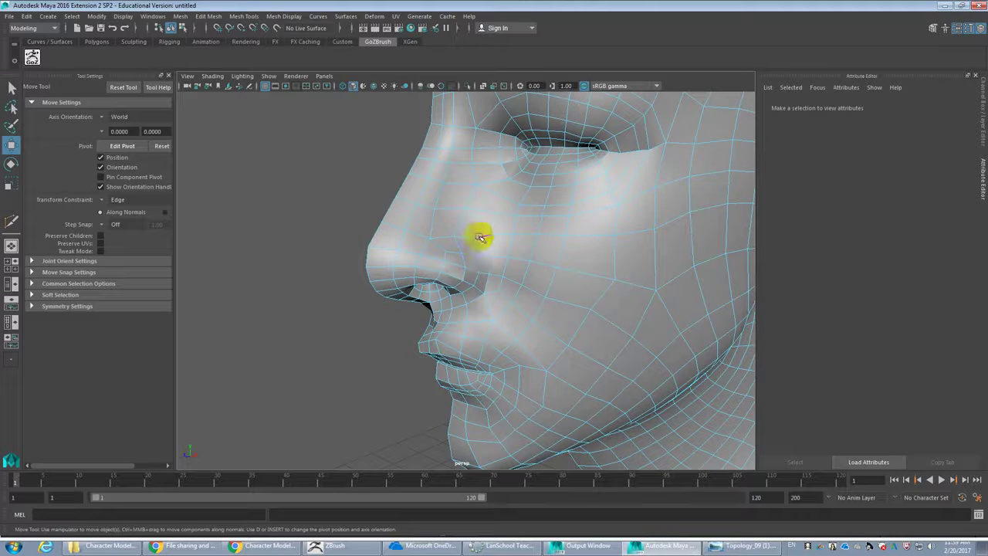
{"action": "left_click_drag", "start_coordinate": [486, 298], "coordinate": [546, 305], "text": "alt"}
{"action": "right_click_drag", "start_coordinate": [546, 305], "coordinate": [534, 265], "text": "alt"}
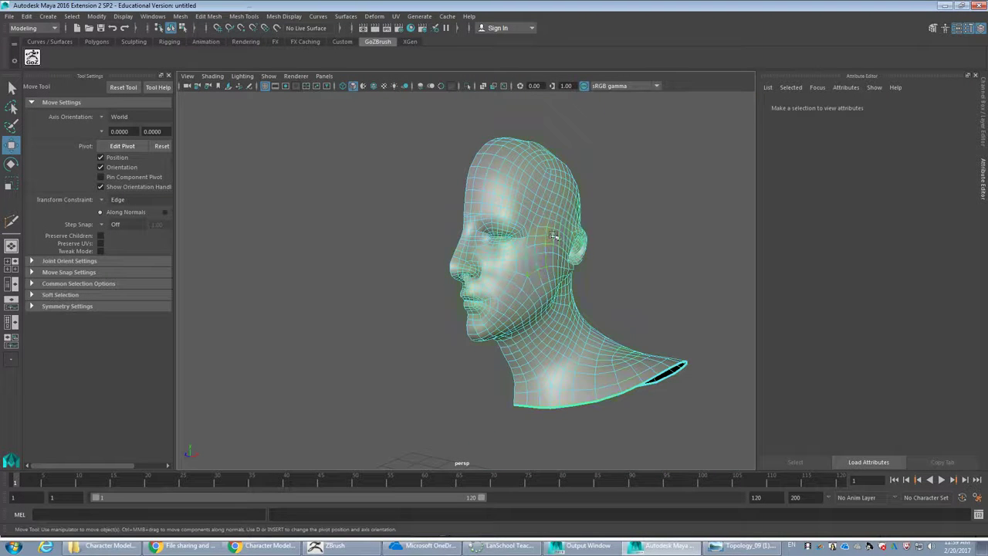
{"action": "left_click", "coordinate": [553, 236]}
{"action": "left_click_drag", "start_coordinate": [554, 236], "coordinate": [578, 236], "text": "alt"}
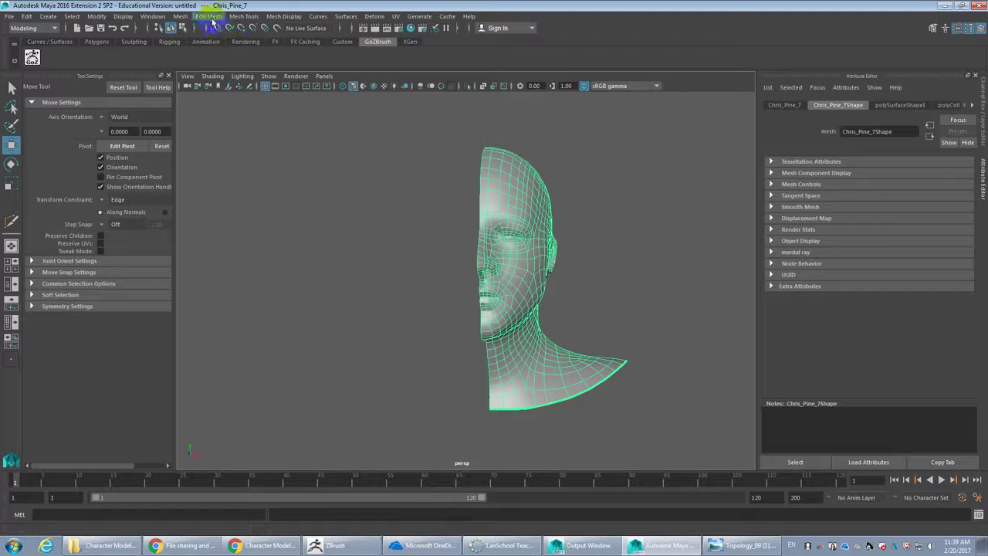
{"action": "left_click", "coordinate": [244, 16]}
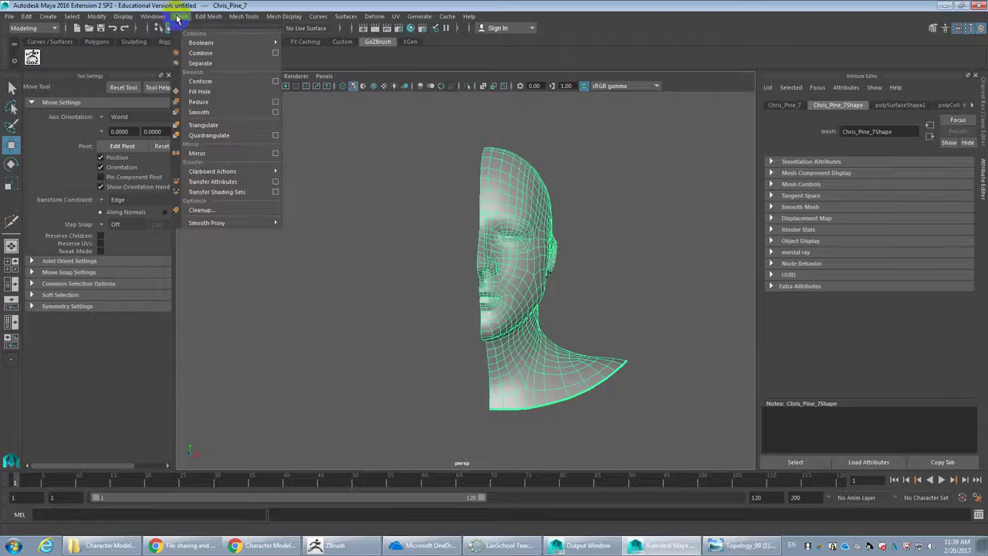
{"action": "left_click", "coordinate": [276, 153]}
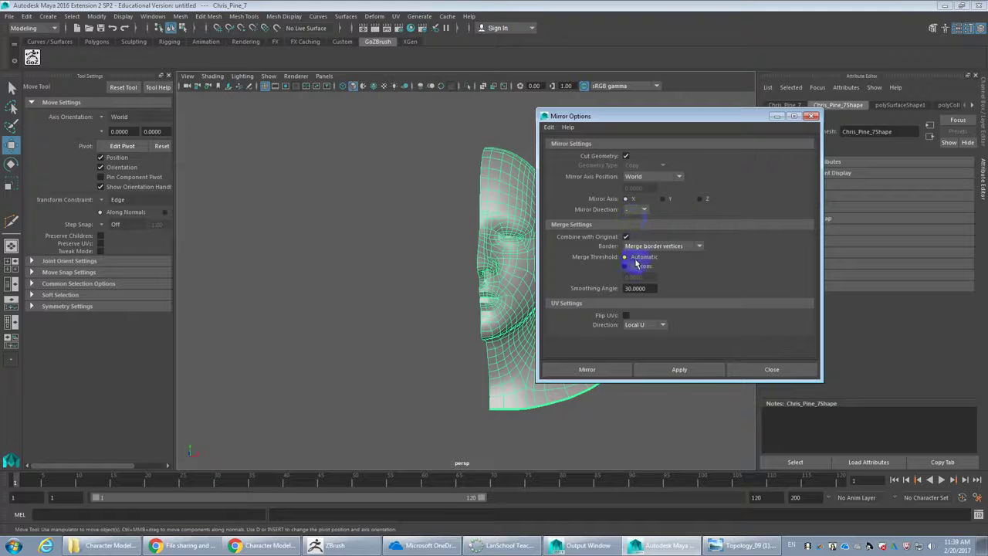
{"action": "left_click", "coordinate": [662, 376]}
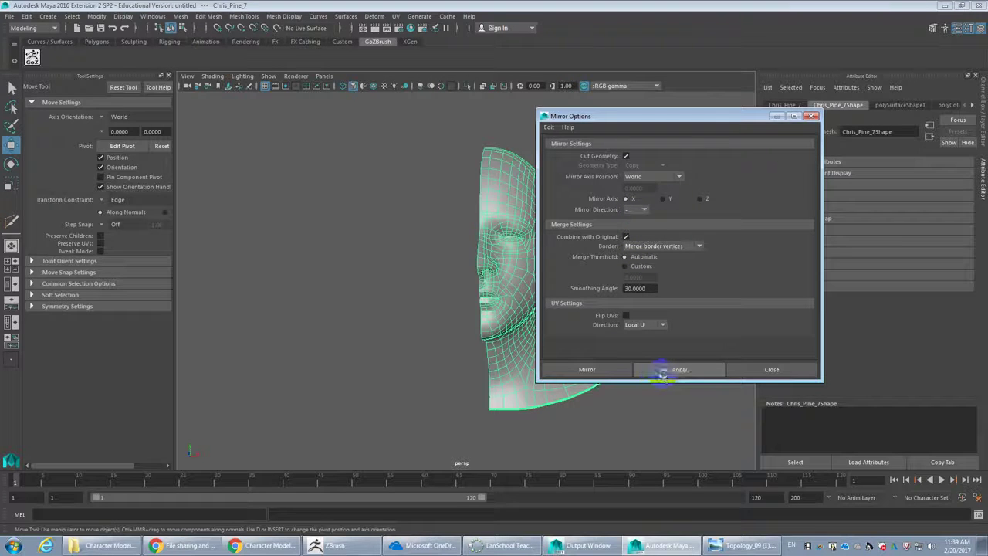
{"action": "left_click", "coordinate": [759, 378]}
{"action": "scroll", "coordinate": [566, 292], "scroll_direction": "up", "scroll_amount": 5}
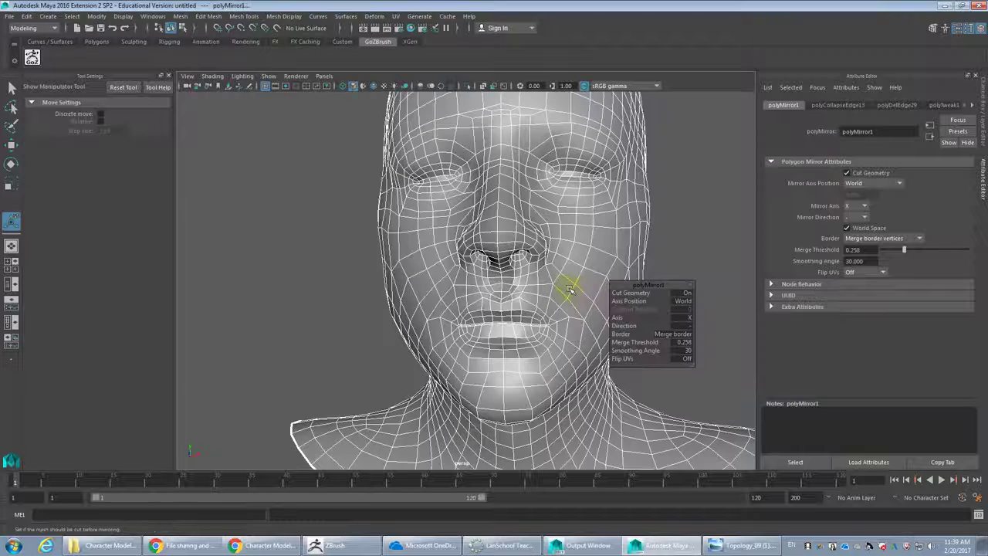
{"action": "left_click", "coordinate": [709, 241]}
{"action": "left_click", "coordinate": [540, 254]}
{"action": "scroll", "coordinate": [562, 258], "scroll_direction": "down", "scroll_amount": 2}
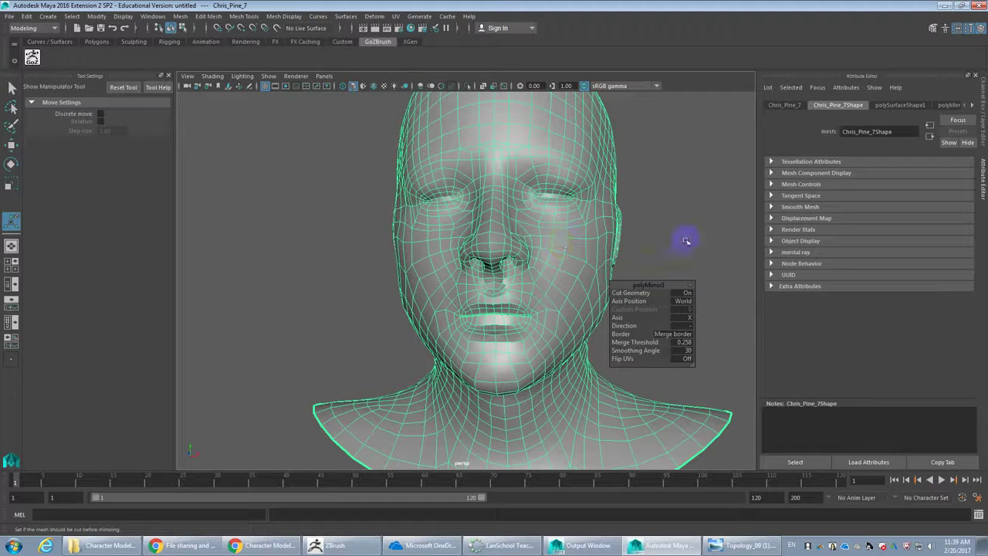
Soften all edges of the mirrored head and deselect the mesh
{"action": "left_click", "coordinate": [680, 240]}
{"action": "left_click", "coordinate": [549, 232]}
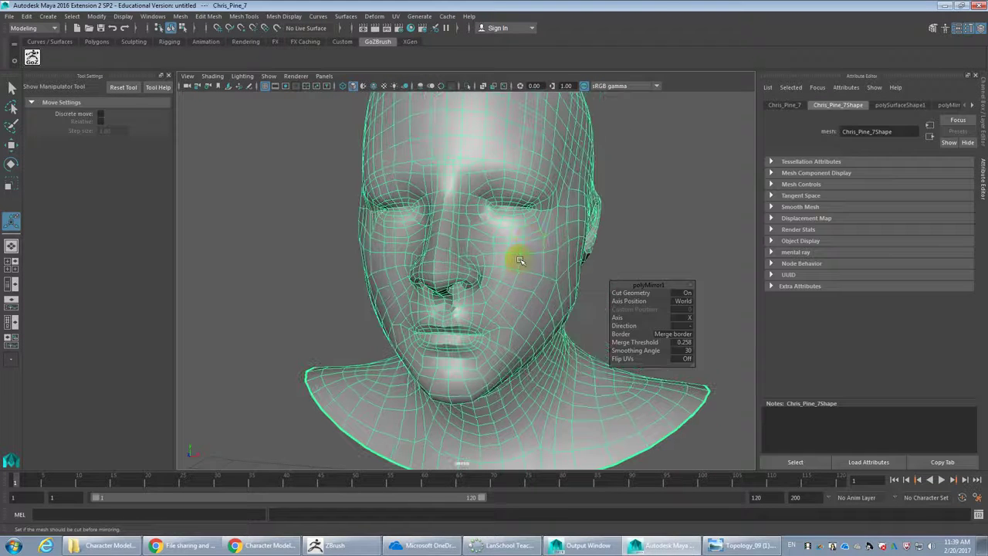
{"action": "left_click", "coordinate": [609, 253]}
{"action": "left_click", "coordinate": [544, 146]}
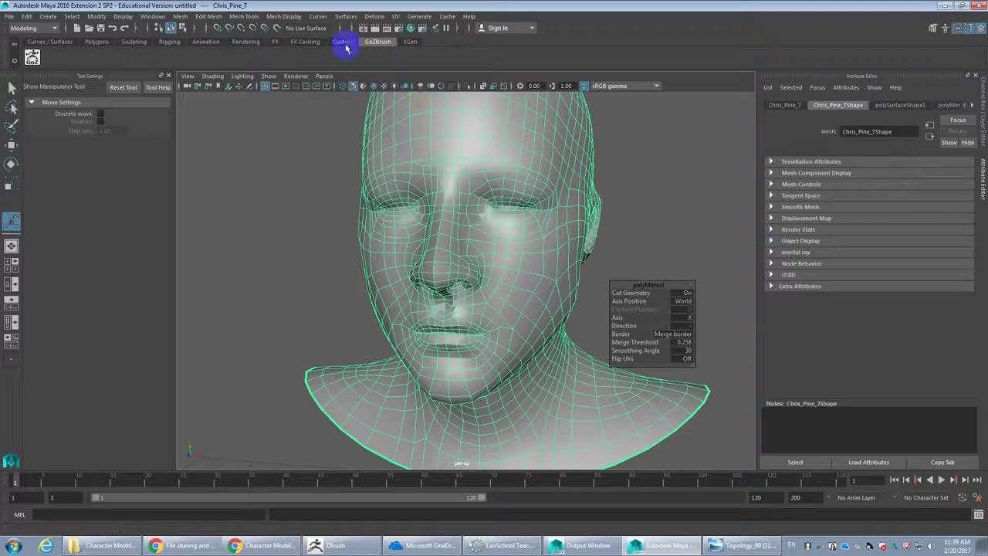
{"action": "left_click", "coordinate": [282, 17]}
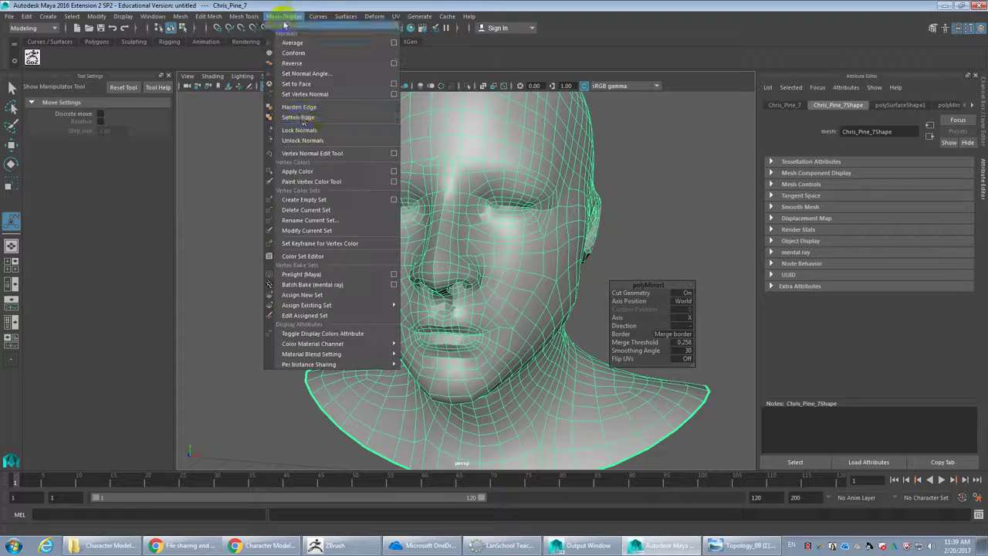
{"action": "left_click", "coordinate": [305, 117]}
{"action": "left_click", "coordinate": [309, 222]}
{"action": "mouse_move", "coordinate": [527, 263]}
{"action": "left_mouse_down", "text": "alt"}
{"action": "mouse_move", "coordinate": [596, 258]}
{"action": "mouse_move", "coordinate": [558, 256]}
{"action": "mouse_move", "coordinate": [520, 270]}
{"action": "left_mouse_up", "text": "alt"}
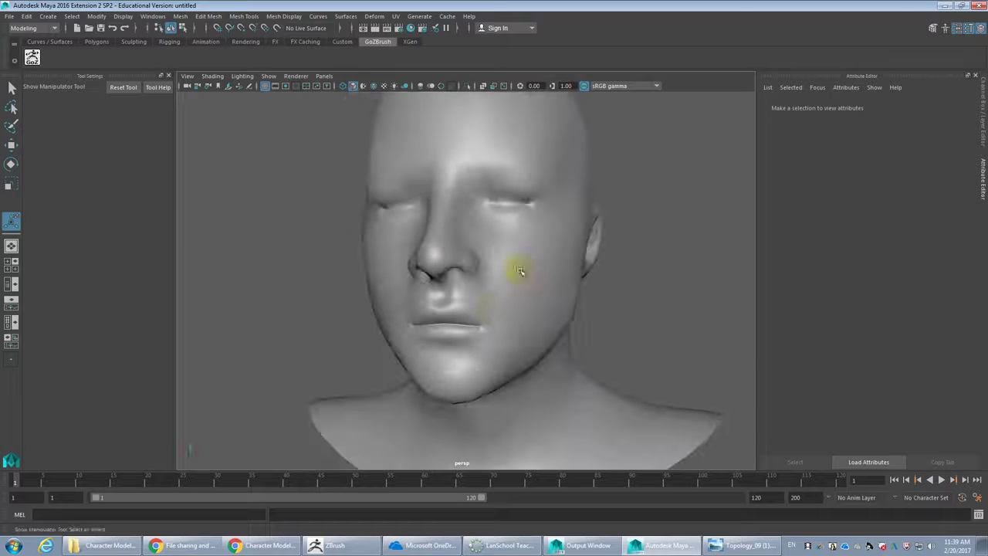
Run Cleanup on the selected head for faces with more than 4 sides, lamina faces, nonmanifold geometry and zero-length edges
{"action": "left_click", "coordinate": [520, 270]}
{"action": "scroll", "coordinate": [520, 266], "scroll_direction": "up", "scroll_amount": 6}
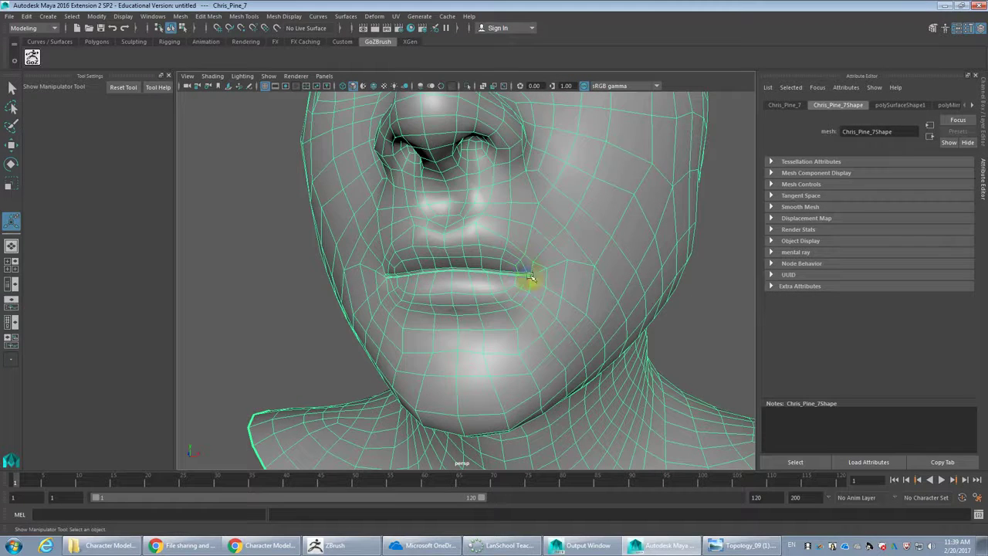
{"action": "scroll", "coordinate": [533, 274], "scroll_direction": "down", "scroll_amount": 3}
{"action": "left_click_drag", "start_coordinate": [530, 270], "coordinate": [502, 264], "text": "alt"}
{"action": "scroll", "coordinate": [502, 263], "scroll_direction": "down", "scroll_amount": 5}
{"action": "middle_click_drag", "start_coordinate": [477, 224], "coordinate": [468, 270], "text": "alt"}
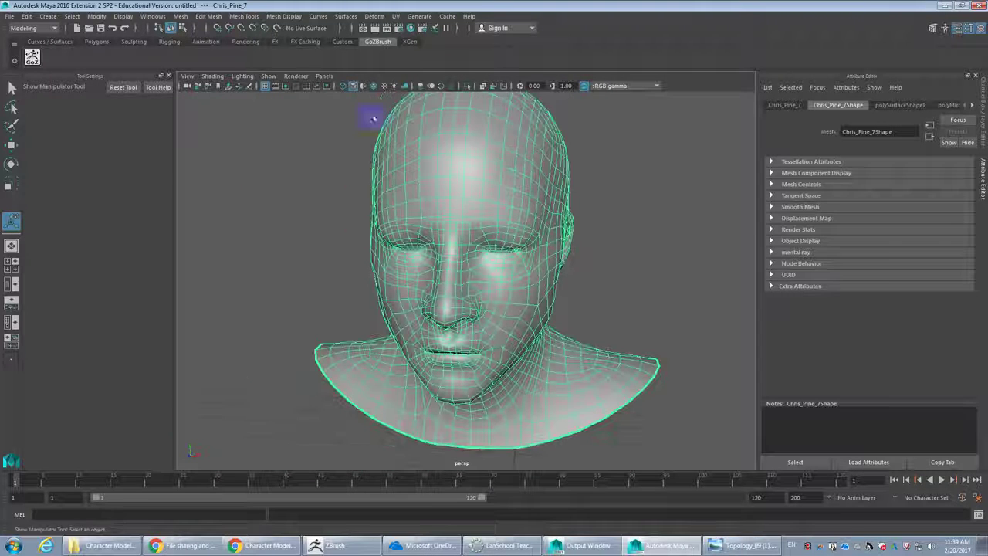
{"action": "left_click", "coordinate": [182, 17]}
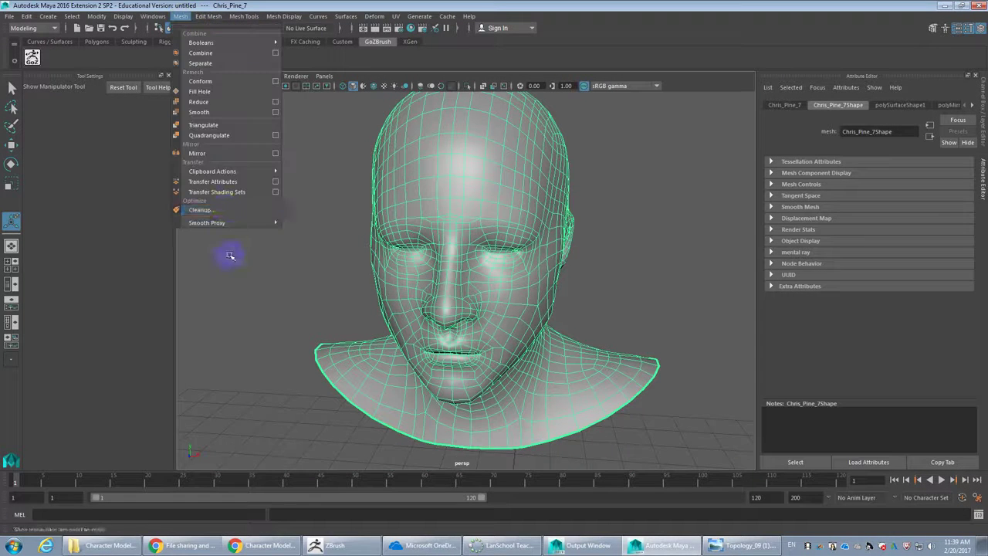
{"action": "left_click", "coordinate": [227, 210]}
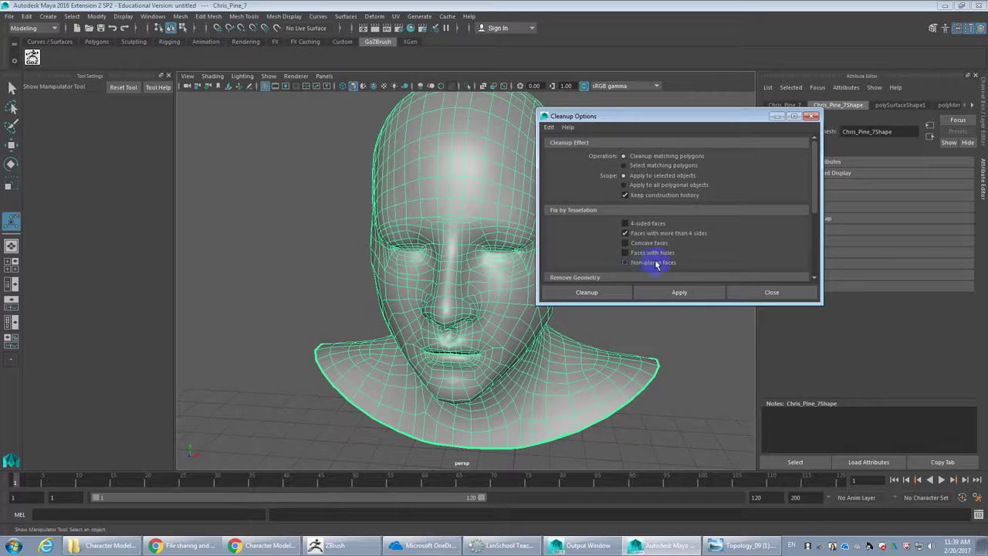
{"action": "scroll", "coordinate": [658, 258], "scroll_direction": "down", "scroll_amount": 3}
{"action": "left_click", "coordinate": [639, 200]}
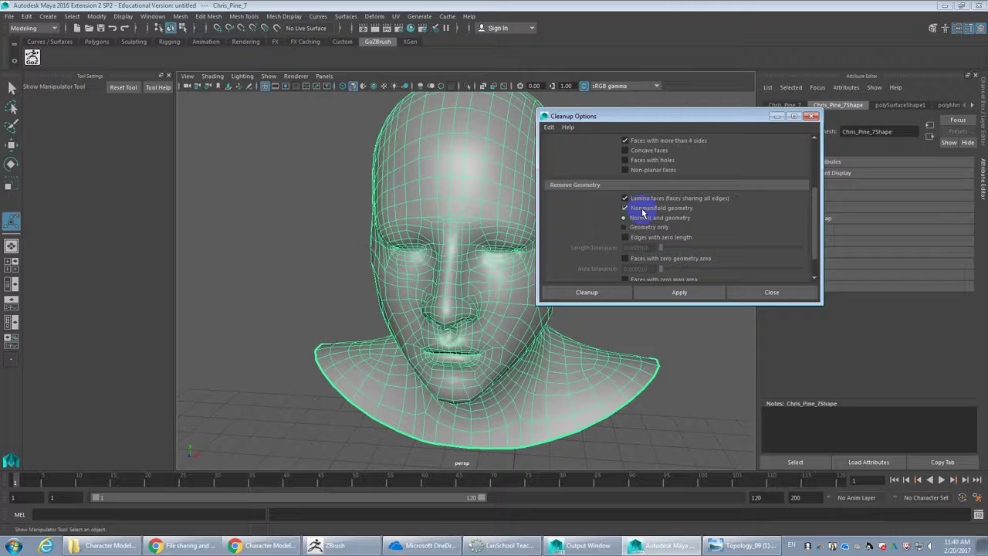
{"action": "left_click", "coordinate": [636, 239]}
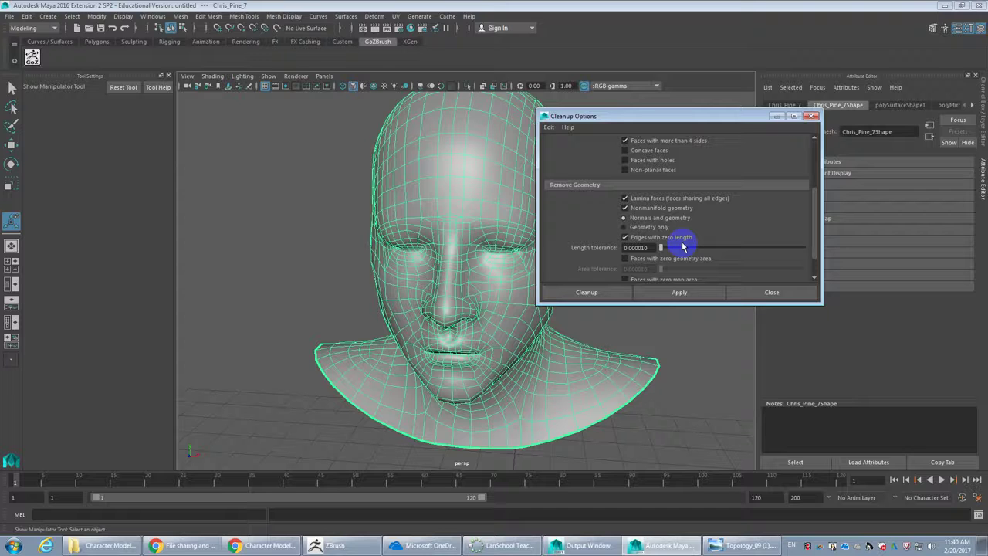
{"action": "left_click", "coordinate": [678, 293]}
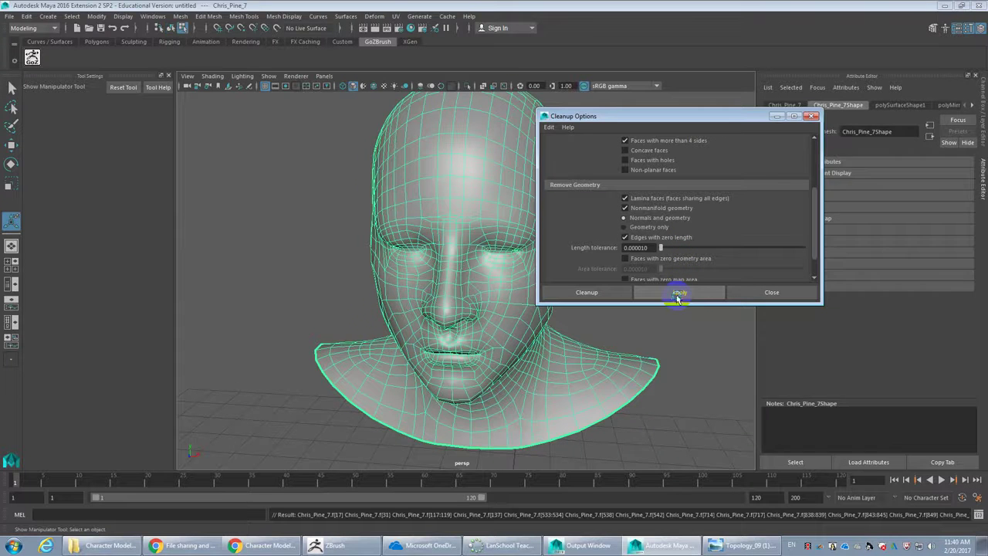
Inspect the triangulated faces on the forehead midline and undo the cleanup
{"action": "right_click_drag", "start_coordinate": [534, 331], "coordinate": [478, 334], "text": "alt"}
{"action": "left_click_drag", "start_coordinate": [479, 334], "coordinate": [394, 232], "text": "alt"}
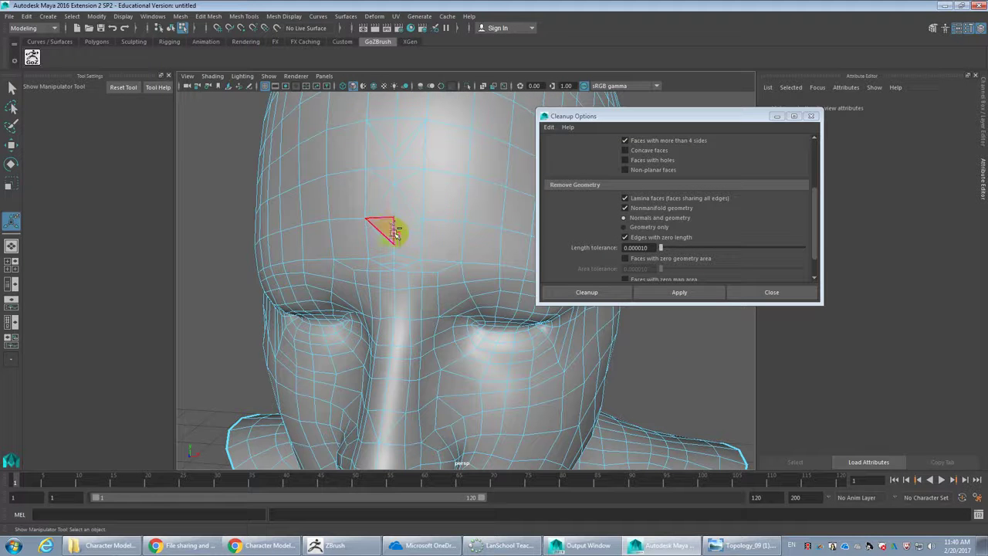
{"action": "left_click", "coordinate": [389, 228]}
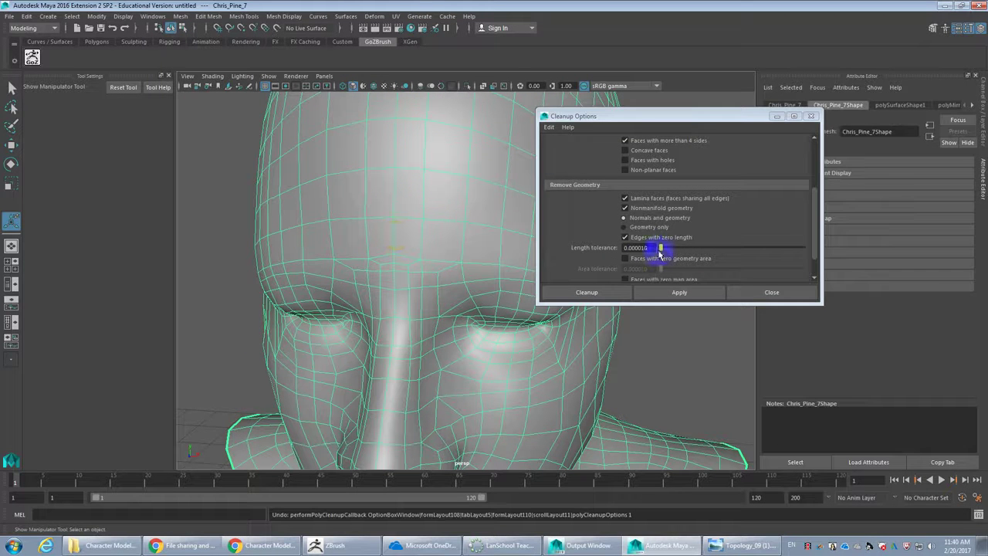
Retry Cleanup with zero-length edges, nonmanifold geometry and lamina faces disabled one after another, undoing each attempt
{"action": "left_click", "coordinate": [643, 242]}
{"action": "left_click", "coordinate": [663, 292]}
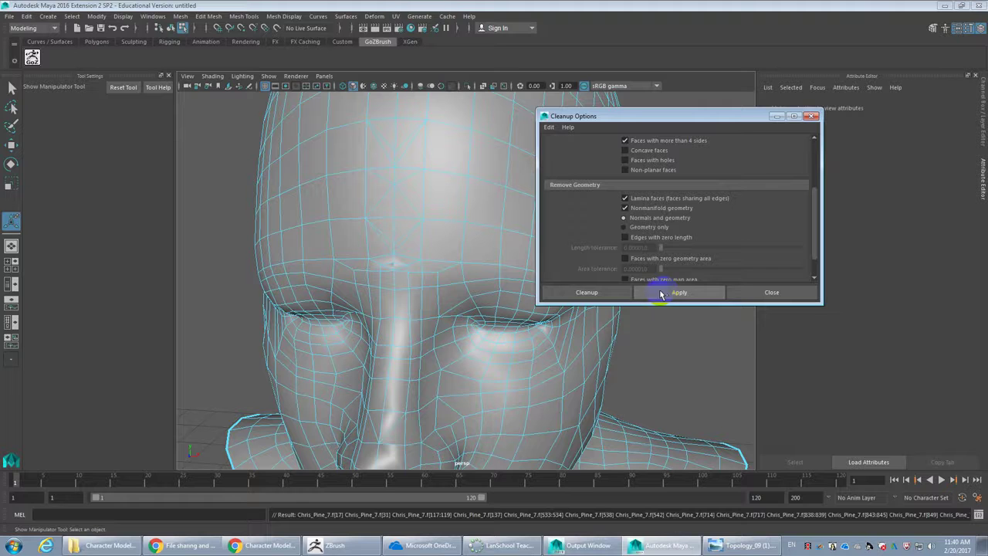
{"action": "key", "text": "ctrl+z"}
{"action": "left_click", "coordinate": [636, 207]}
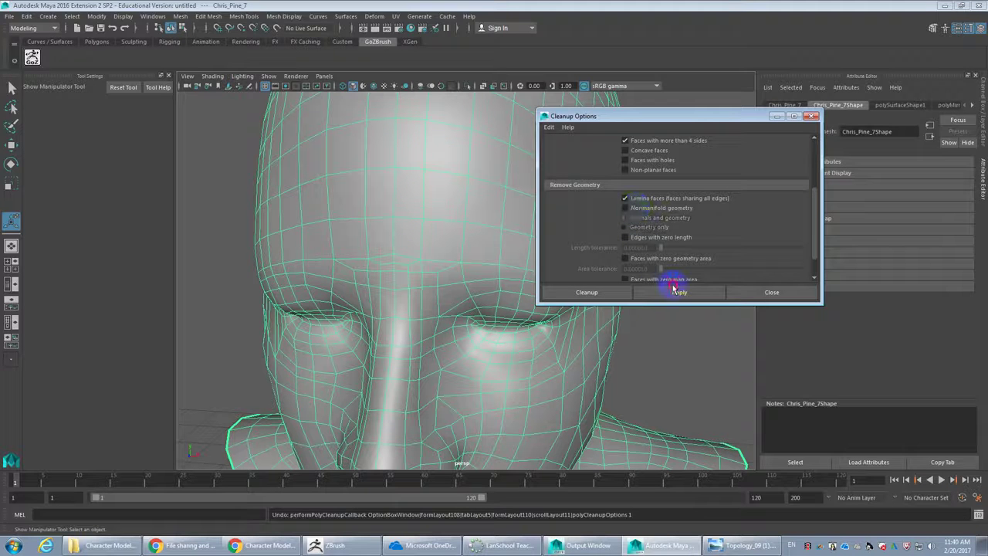
{"action": "left_click", "coordinate": [674, 292]}
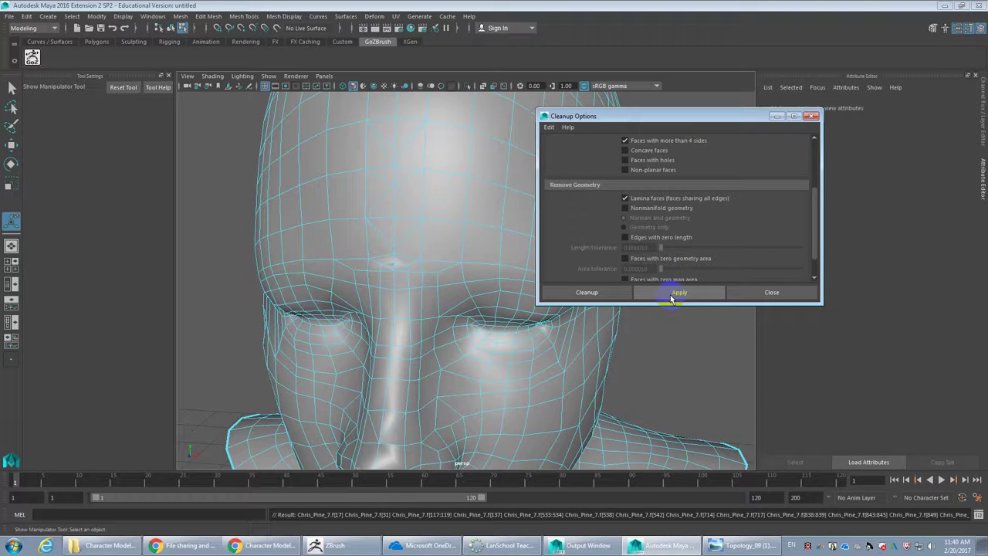
{"action": "key", "text": "ctrl+z"}
{"action": "left_click", "coordinate": [626, 198]}
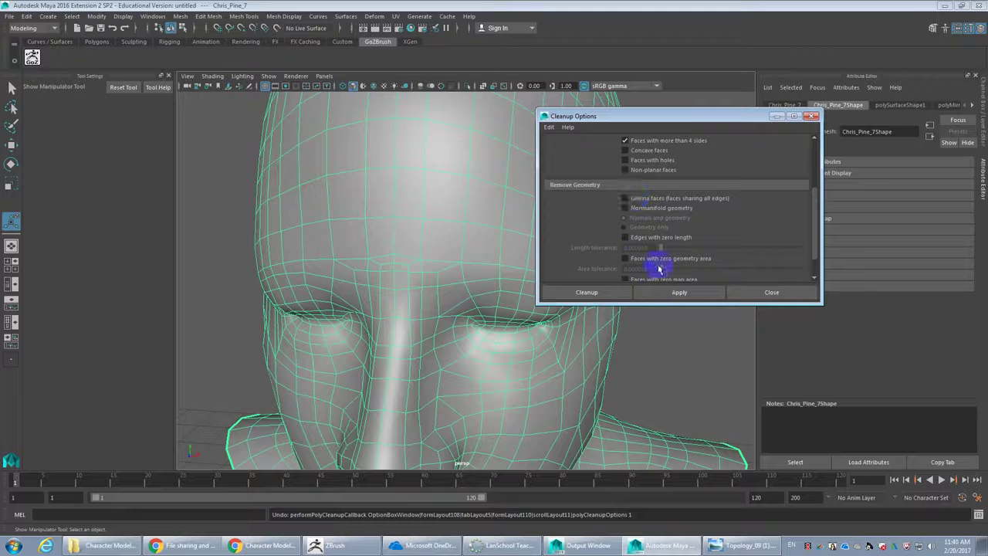
{"action": "left_click", "coordinate": [662, 292]}
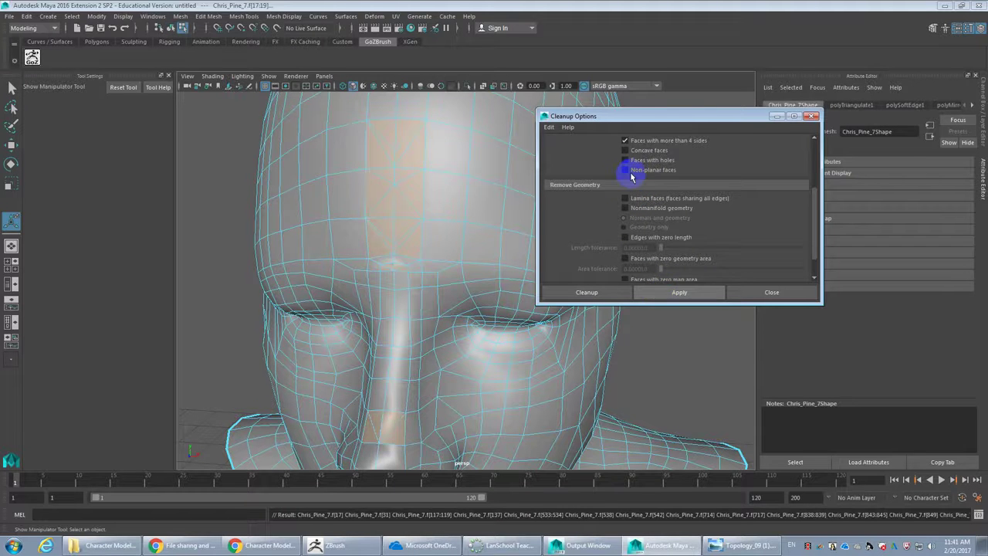
{"action": "key", "text": "ctrl+z"}
Run Cleanup without faces with more than 4 sides, but with lamina faces, nonmanifold geometry and zero-length edges at 0.000010 tolerance
{"action": "scroll", "coordinate": [636, 193], "scroll_direction": "up", "scroll_amount": 2}
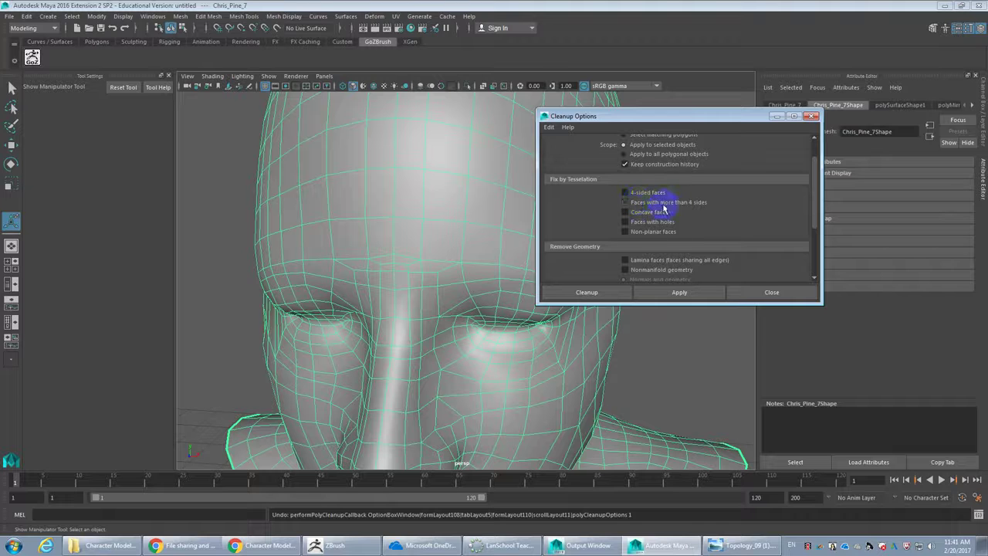
{"action": "scroll", "coordinate": [662, 208], "scroll_direction": "down", "scroll_amount": 1}
{"action": "left_click", "coordinate": [630, 230]}
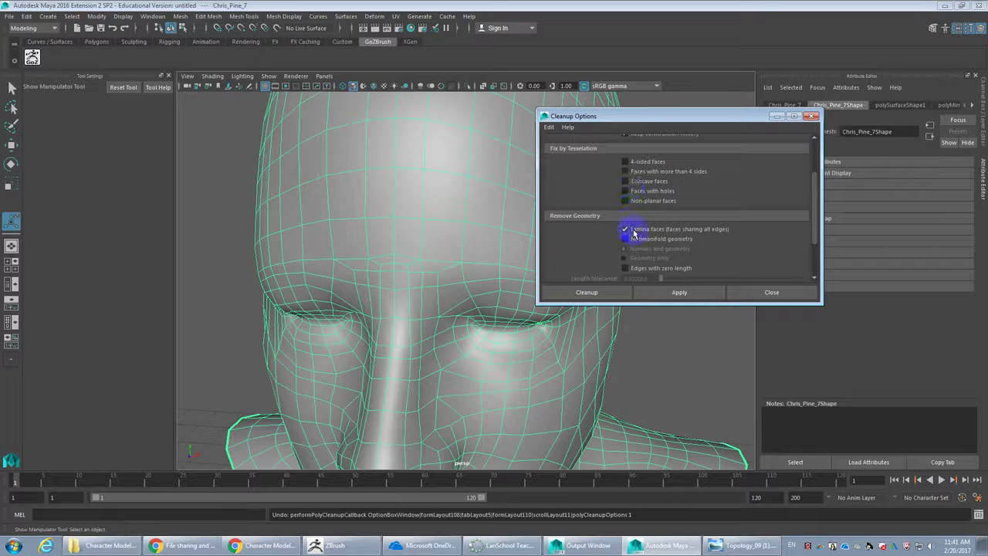
{"action": "left_click", "coordinate": [625, 240]}
{"action": "scroll", "coordinate": [630, 243], "scroll_direction": "down", "scroll_amount": 1}
{"action": "left_click", "coordinate": [625, 237]}
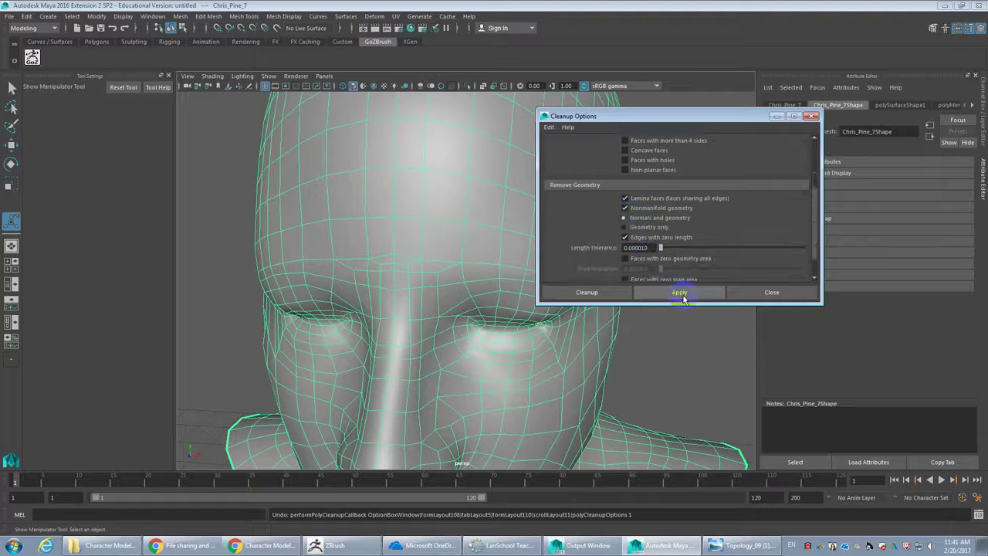
{"action": "left_click", "coordinate": [677, 295]}
Select a face on the forehead midline, try moving it, and undo the change
{"action": "scroll", "coordinate": [446, 278], "scroll_direction": "down", "scroll_amount": 4}
{"action": "scroll", "coordinate": [461, 253], "scroll_direction": "up", "scroll_amount": 6}
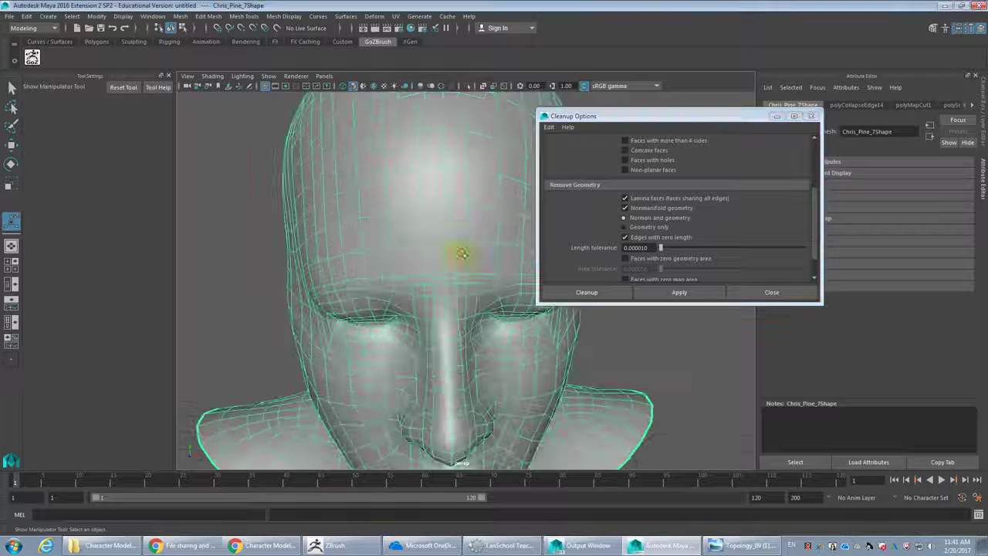
{"action": "right_click_drag", "start_coordinate": [441, 245], "coordinate": [443, 262]}
{"action": "left_click", "coordinate": [445, 240]}
{"action": "mouse_move", "coordinate": [447, 242]}
{"action": "left_mouse_down", "text": "alt"}
{"action": "mouse_move", "coordinate": [500, 278]}
{"action": "mouse_move", "coordinate": [444, 247]}
{"action": "mouse_move", "coordinate": [458, 252]}
{"action": "left_mouse_up", "text": "alt"}
{"action": "key", "text": "w"}
{"action": "key", "text": "ctrl+z"}
Turn the transform constraint Off, test-move the forehead face, and undo the move
{"action": "left_click", "coordinate": [103, 202]}
{"action": "left_click", "coordinate": [110, 206]}
{"action": "left_click_drag", "start_coordinate": [434, 240], "coordinate": [445, 265]}
{"action": "scroll", "coordinate": [435, 246], "scroll_direction": "up", "scroll_amount": 4}
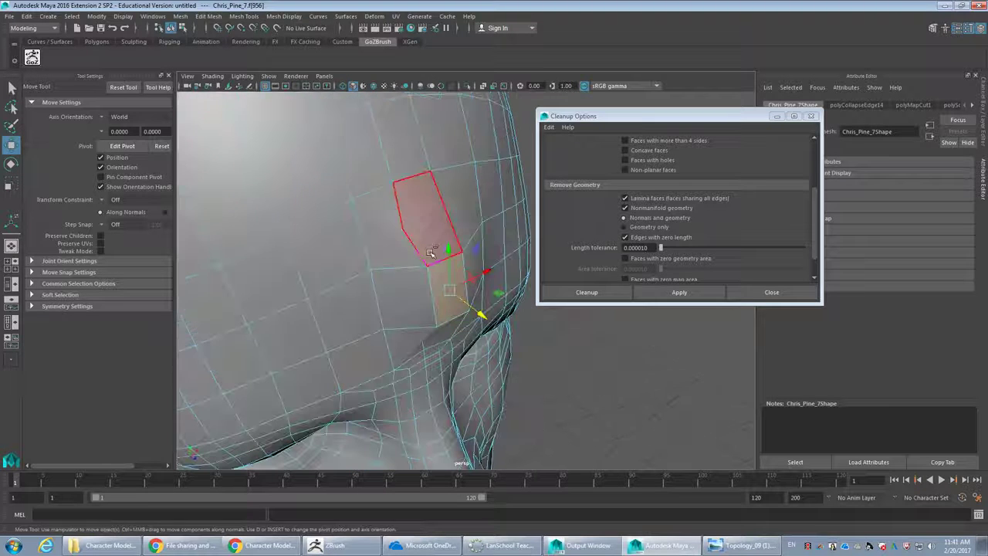
{"action": "key", "text": "ctrl+z"}
Delete the stray vertices along the forehead midline in vertex mode
{"action": "right_click_drag", "start_coordinate": [408, 237], "coordinate": [367, 233]}
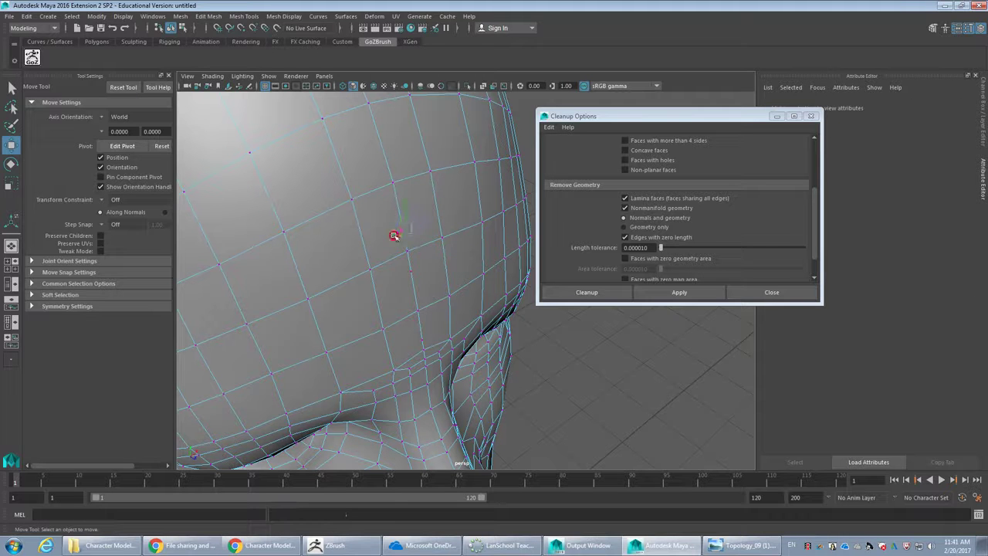
{"action": "left_click", "coordinate": [400, 234]}
{"action": "left_click", "coordinate": [412, 273]}
{"action": "left_click", "coordinate": [405, 229]}
{"action": "left_click_drag", "start_coordinate": [405, 229], "coordinate": [400, 244], "text": "alt"}
{"action": "left_click", "coordinate": [419, 281]}
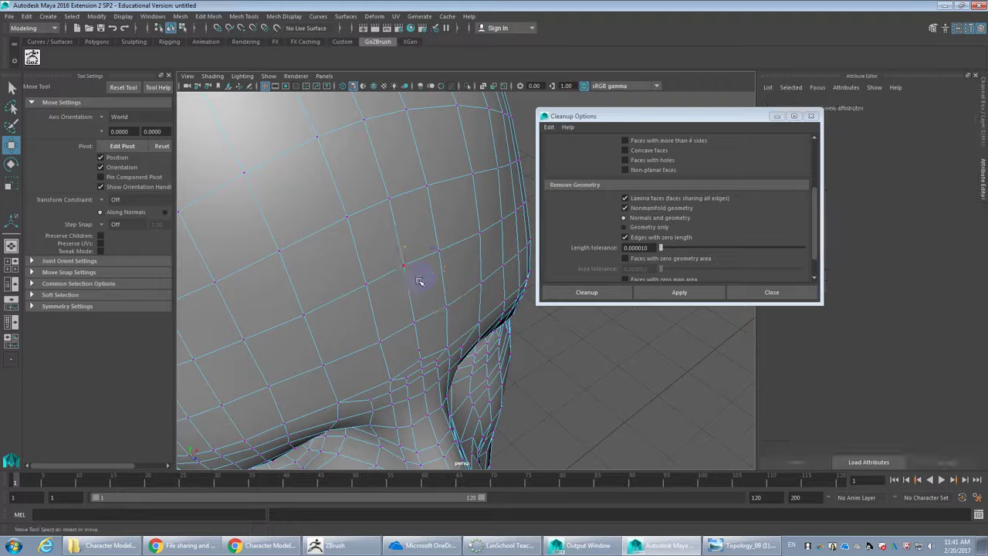
{"action": "left_click", "coordinate": [402, 246]}
{"action": "left_click", "coordinate": [410, 249]}
Delete the remaining stray midline vertices over the top and crown of the head
{"action": "left_click_drag", "start_coordinate": [410, 250], "coordinate": [399, 318], "text": "alt"}
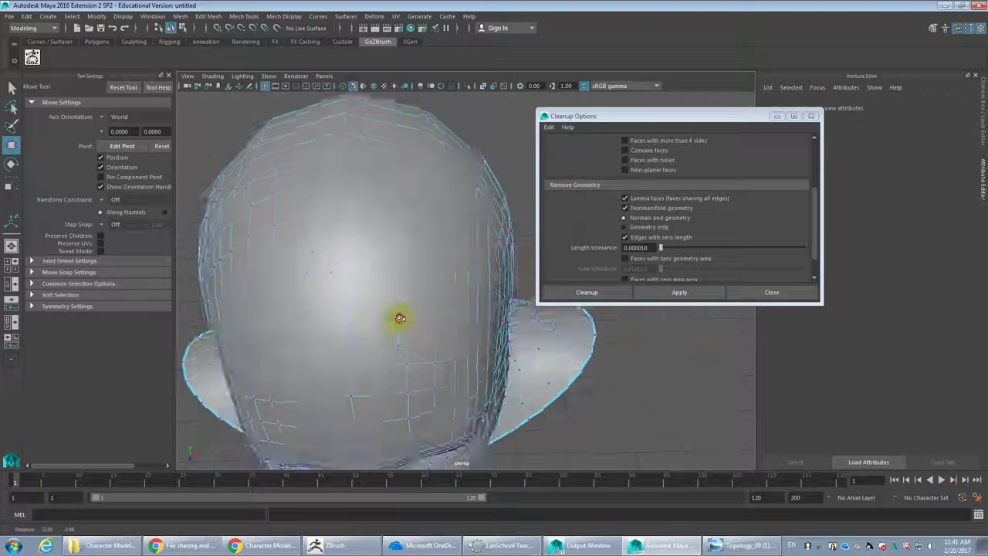
{"action": "scroll", "coordinate": [386, 263], "scroll_direction": "up", "scroll_amount": 5}
{"action": "middle_click_drag", "start_coordinate": [364, 177], "coordinate": [422, 289], "text": "alt"}
{"action": "left_click", "coordinate": [352, 255]}
{"action": "left_click_drag", "start_coordinate": [353, 255], "coordinate": [353, 216], "text": "alt"}
{"action": "left_click_drag", "start_coordinate": [352, 160], "coordinate": [404, 258], "text": "alt"}
{"action": "scroll", "coordinate": [401, 257], "scroll_direction": "down", "scroll_amount": 5}
{"action": "left_click", "coordinate": [400, 256]}
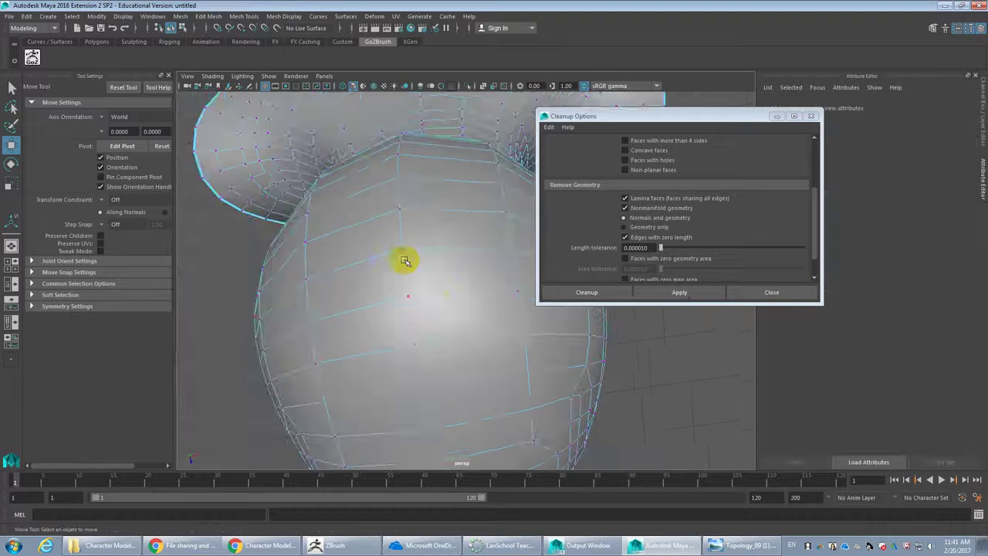
{"action": "left_click", "coordinate": [436, 301]}
{"action": "left_click", "coordinate": [437, 301]}
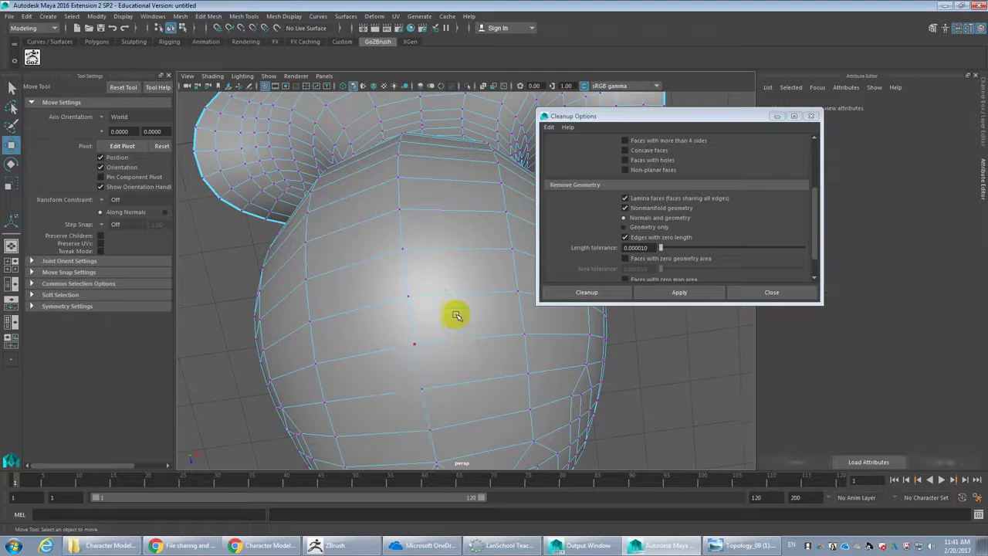
{"action": "left_click_drag", "start_coordinate": [457, 314], "coordinate": [446, 316], "text": "alt"}
Try deleting edges across the crown of the head and undo the deletion
{"action": "left_click", "coordinate": [441, 249]}
{"action": "left_click_drag", "start_coordinate": [437, 230], "coordinate": [450, 282], "text": "alt"}
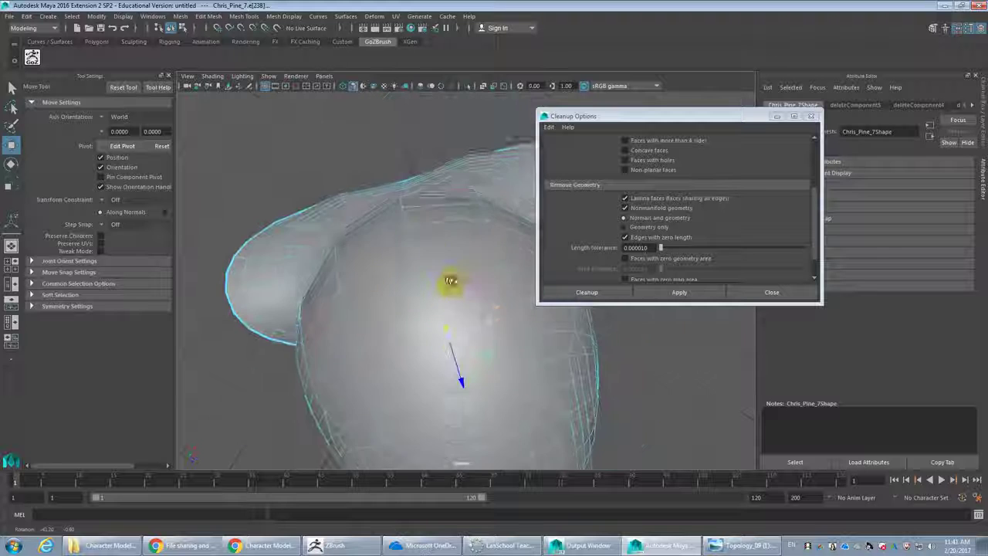
{"action": "left_click", "coordinate": [452, 286]}
{"action": "left_click", "coordinate": [410, 239]}
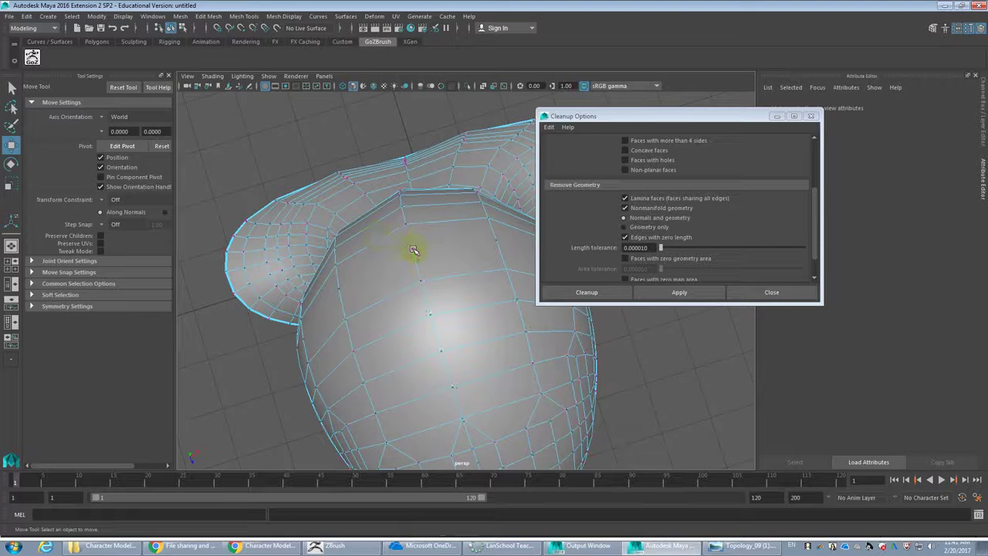
{"action": "key", "text": "ctrl+z"}
{"action": "key", "text": "ctrl+z"}
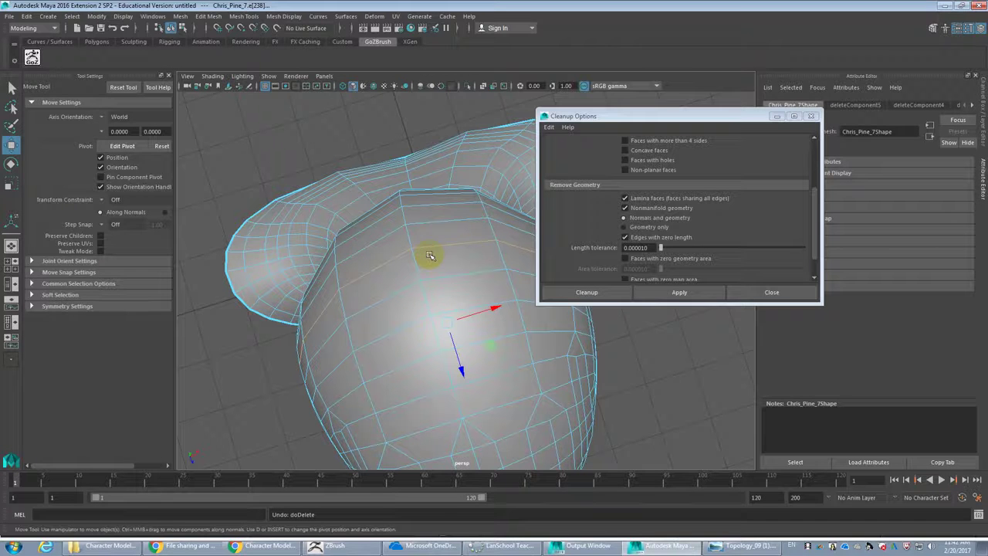
Enable faces with more than 4 sides in the Cleanup options and apply Cleanup to the head again
{"action": "left_click_drag", "start_coordinate": [469, 271], "coordinate": [476, 290], "text": "alt"}
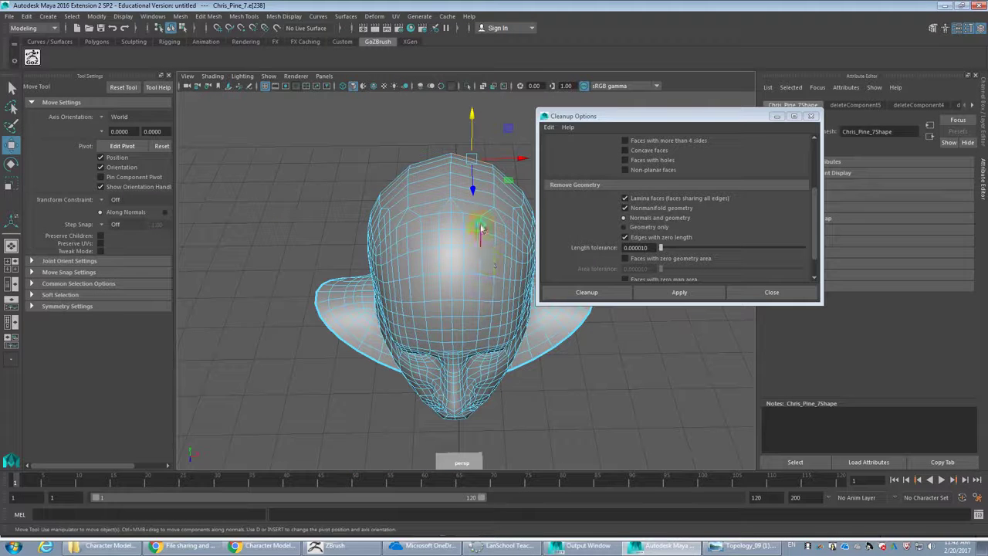
{"action": "right_click_drag", "start_coordinate": [469, 224], "coordinate": [443, 232]}
{"action": "right_click_drag", "start_coordinate": [445, 252], "coordinate": [483, 267], "text": "alt"}
{"action": "left_click_drag", "start_coordinate": [483, 267], "coordinate": [467, 266], "text": "alt"}
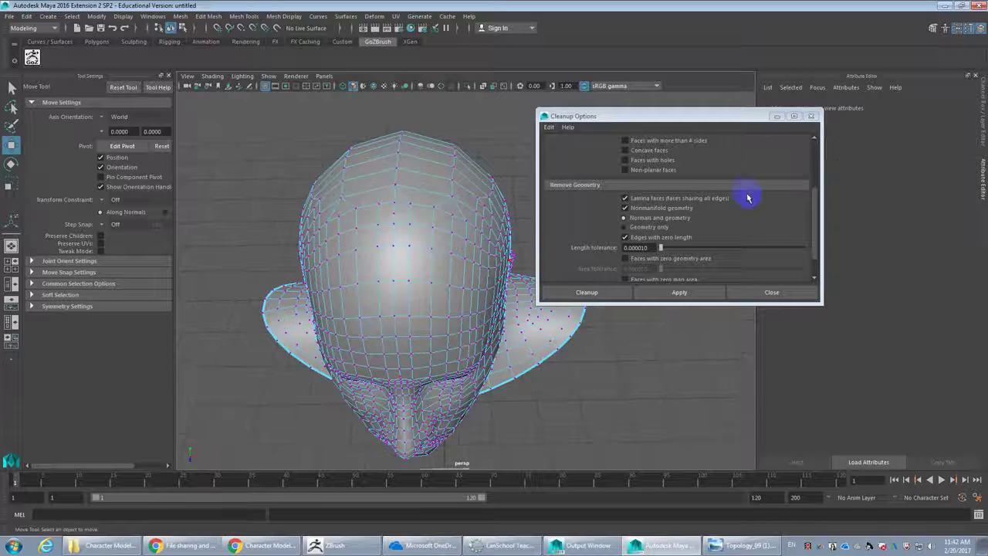
{"action": "left_click", "coordinate": [663, 141]}
{"action": "left_click", "coordinate": [679, 296]}
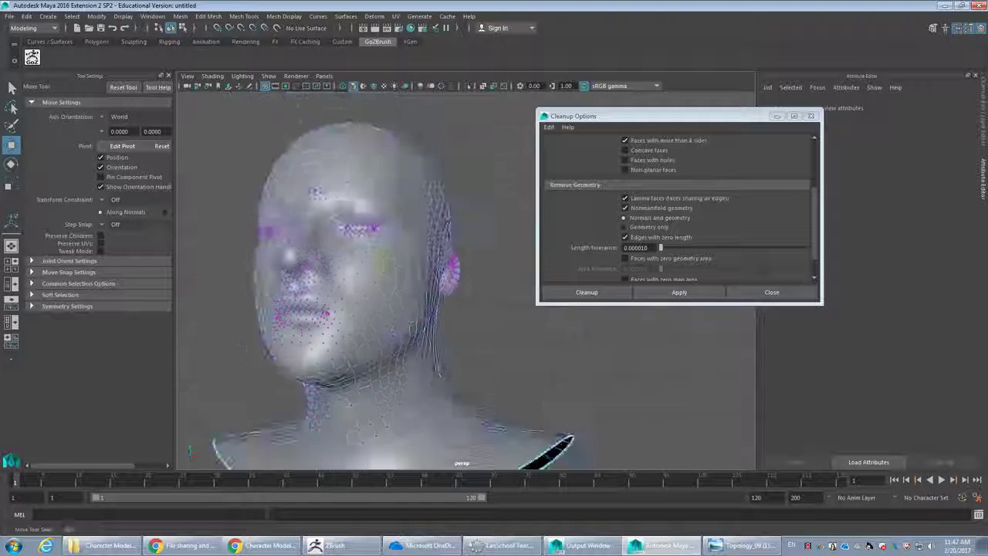
{"action": "middle_click_drag", "start_coordinate": [404, 355], "coordinate": [433, 247], "text": "alt"}
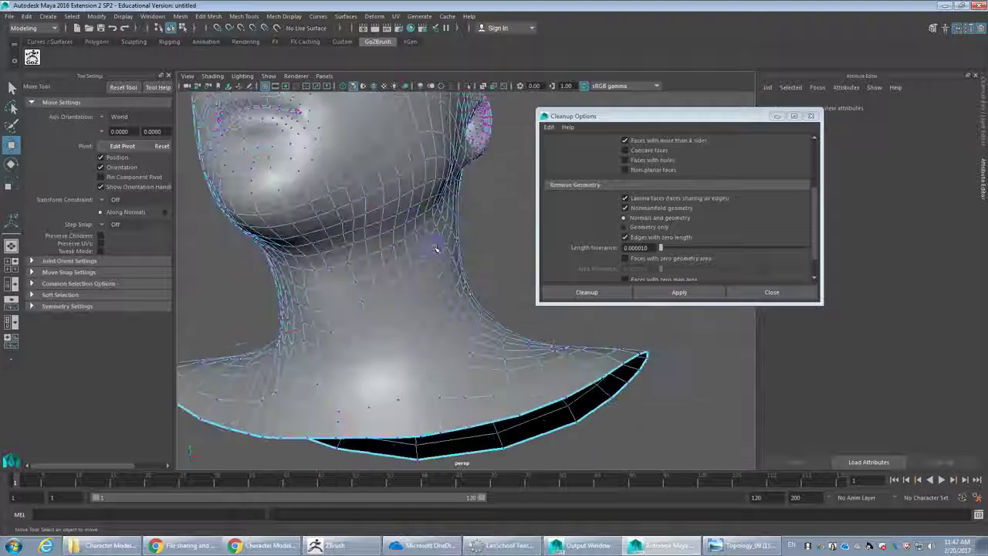
Inspect the cleaned-up head mesh in wireframe and shaded display, checking the neck, underside and front
{"action": "left_click_drag", "start_coordinate": [433, 247], "coordinate": [379, 265], "text": "alt"}
{"action": "right_click_drag", "start_coordinate": [379, 265], "coordinate": [281, 366], "text": "alt"}
{"action": "left_click_drag", "start_coordinate": [308, 372], "coordinate": [316, 380], "text": "alt"}
{"action": "right_click_drag", "start_coordinate": [316, 379], "coordinate": [327, 280], "text": "alt"}
{"action": "left_click_drag", "start_coordinate": [327, 280], "coordinate": [430, 291], "text": "alt"}
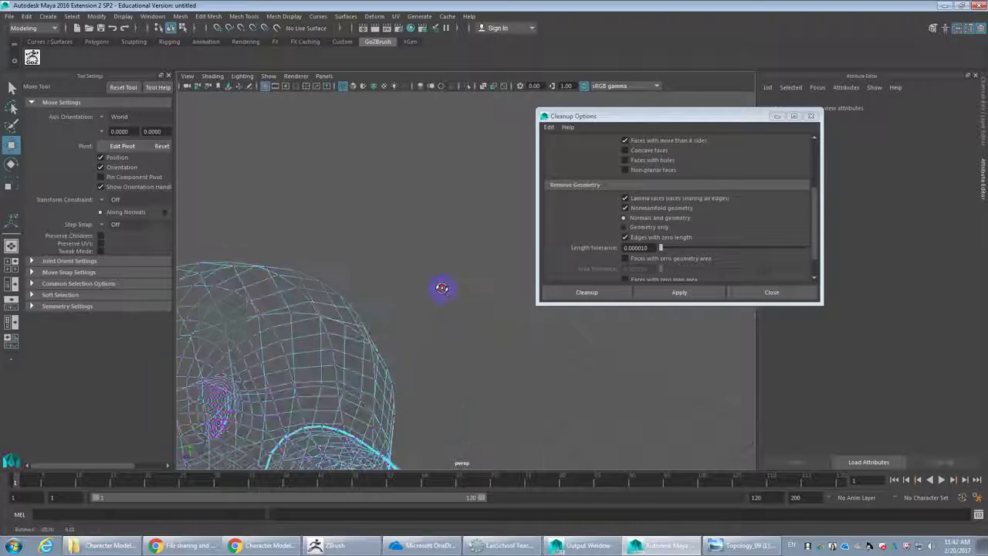
{"action": "middle_click_drag", "start_coordinate": [430, 291], "coordinate": [432, 188], "text": "alt"}
{"action": "right_click_drag", "start_coordinate": [432, 188], "coordinate": [475, 276], "text": "alt"}
{"action": "mouse_move", "coordinate": [475, 276]}
{"action": "left_mouse_down", "text": "alt"}
{"action": "mouse_move", "coordinate": [387, 291]}
{"action": "mouse_move", "coordinate": [436, 303]}
{"action": "left_mouse_up", "text": "alt"}
{"action": "key", "text": "5"}
{"action": "right_click_drag", "start_coordinate": [438, 303], "coordinate": [454, 299], "text": "alt"}
{"action": "left_click_drag", "start_coordinate": [475, 284], "coordinate": [495, 245], "text": "alt"}
Close the Cleanup options, select the whole head and open the UV Editor beside it
{"action": "left_click", "coordinate": [760, 292]}
{"action": "left_click", "coordinate": [489, 224]}
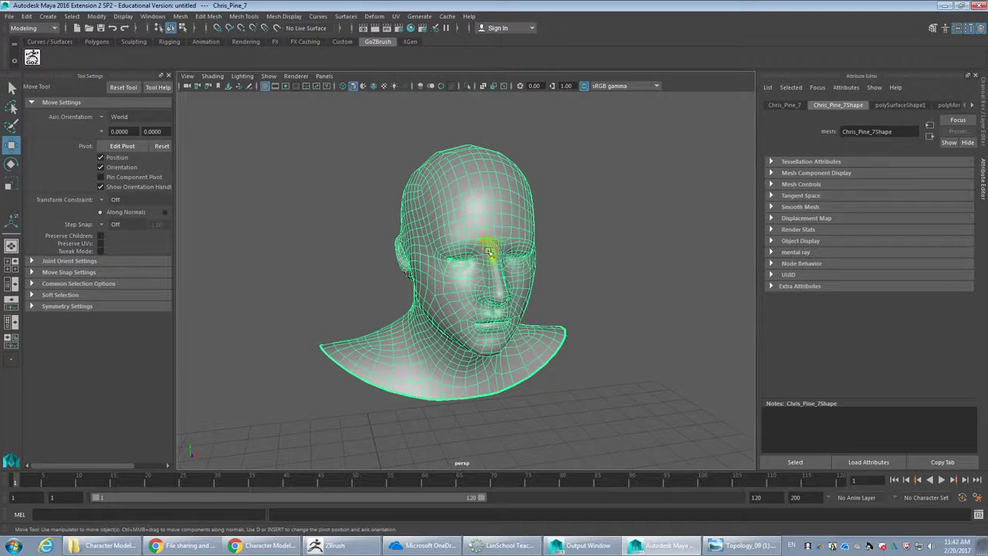
{"action": "left_click_drag", "start_coordinate": [490, 246], "coordinate": [456, 193], "text": "alt"}
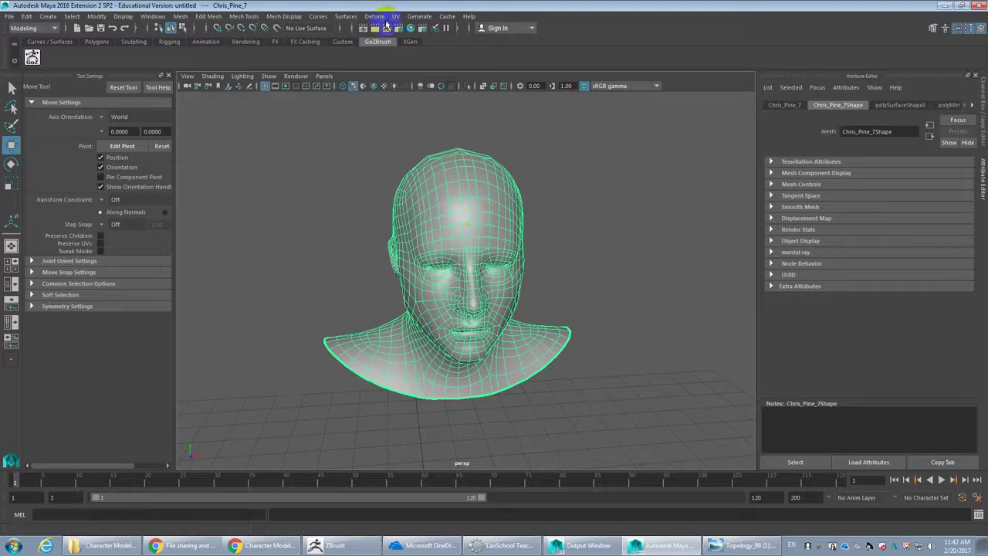
{"action": "left_click", "coordinate": [397, 18]}
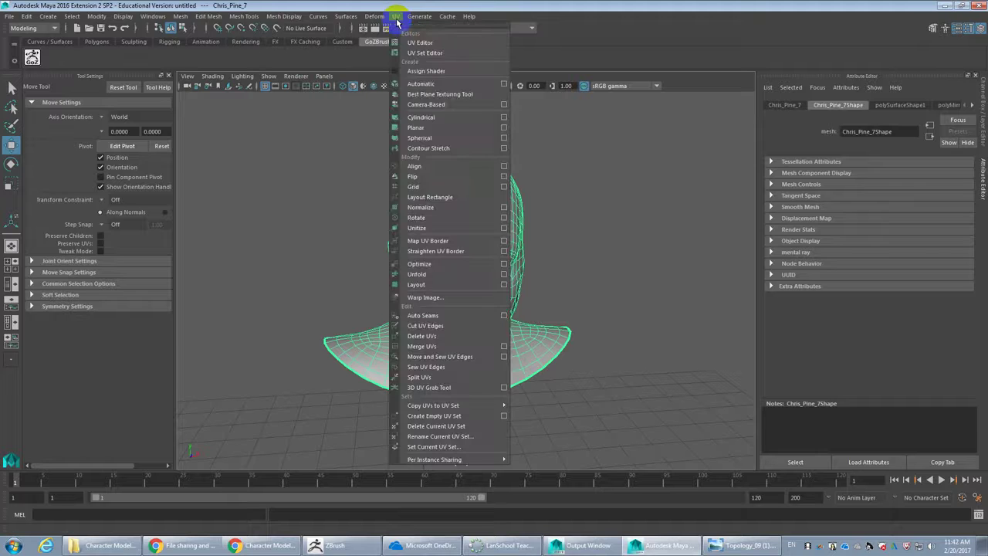
{"action": "left_click", "coordinate": [413, 43]}
{"action": "scroll", "coordinate": [417, 293], "scroll_direction": "down", "scroll_amount": 5}
{"action": "left_click_drag", "start_coordinate": [386, 138], "coordinate": [932, 117]}
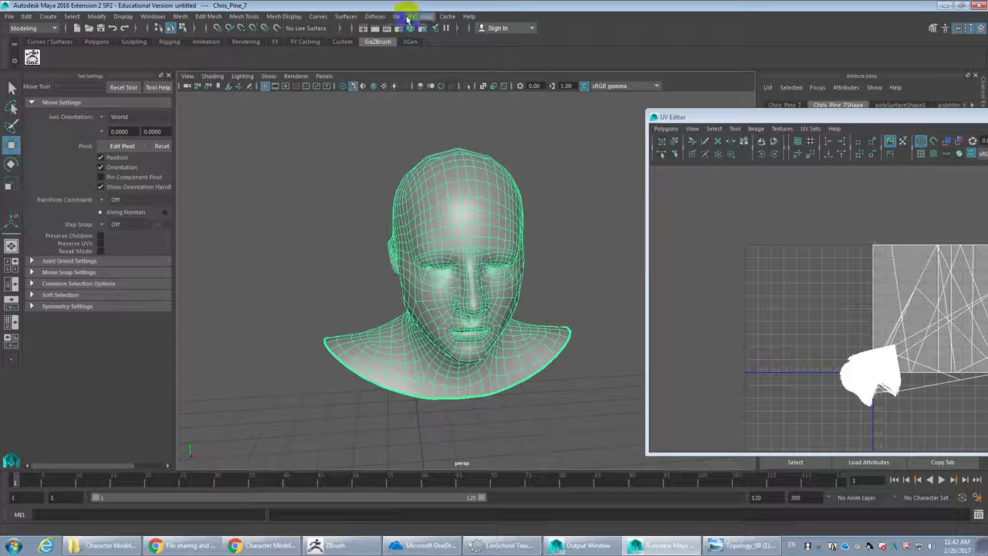
Apply a planar UV projection to the head and reposition the UV Editor window clear of the model
{"action": "left_click", "coordinate": [397, 18]}
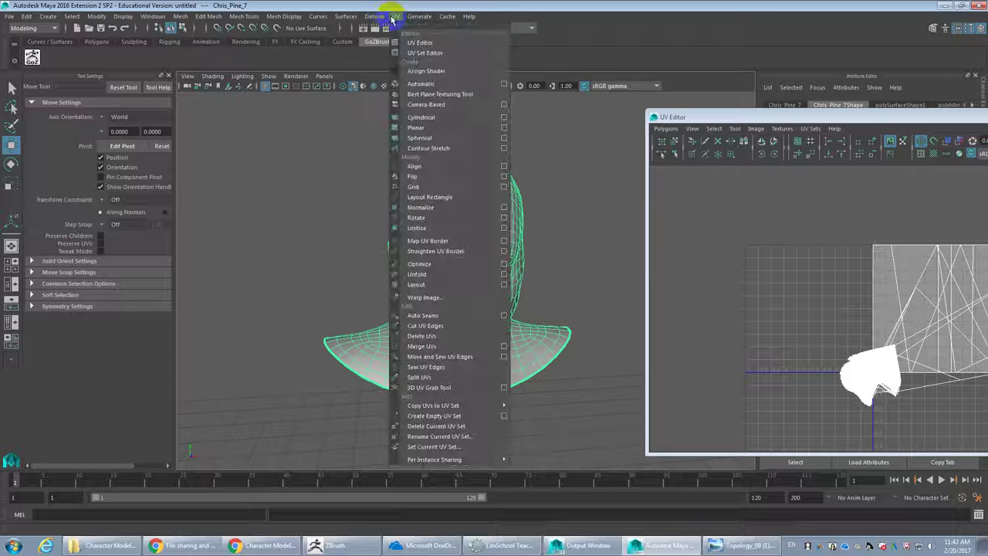
{"action": "left_click", "coordinate": [417, 128]}
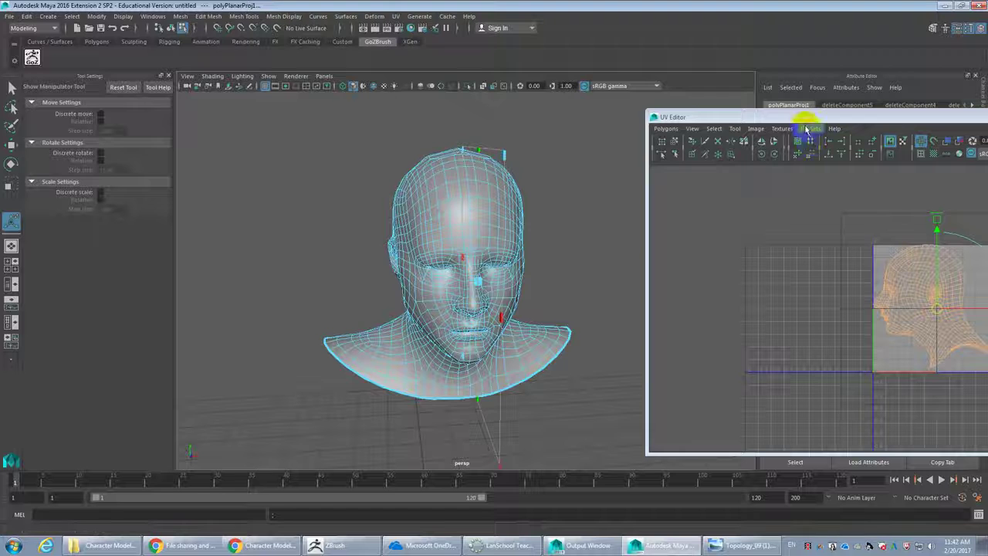
{"action": "left_click_drag", "start_coordinate": [800, 122], "coordinate": [466, 58]}
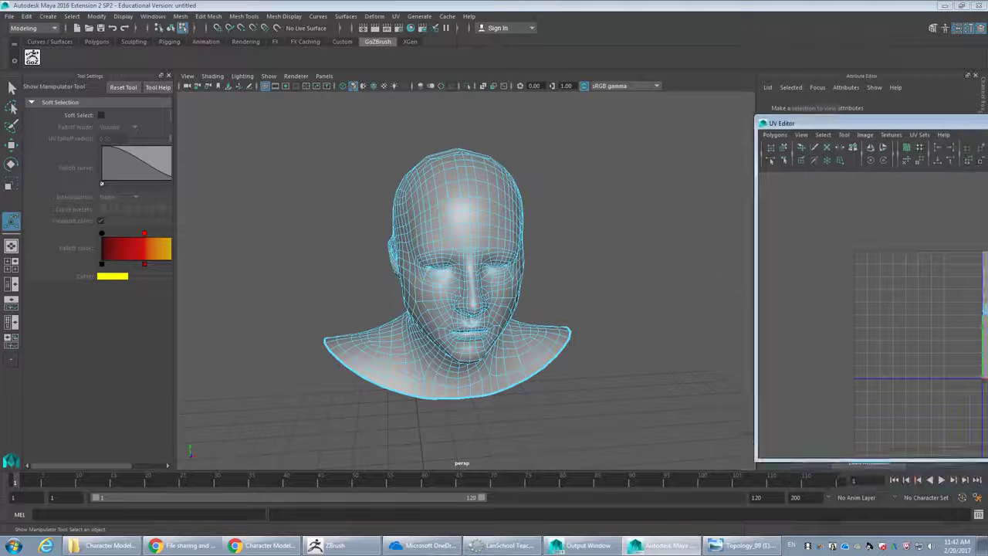
Select the vertical edge loop along the midline of the back and neck
{"action": "left_click_drag", "start_coordinate": [562, 230], "coordinate": [543, 236], "text": "alt"}
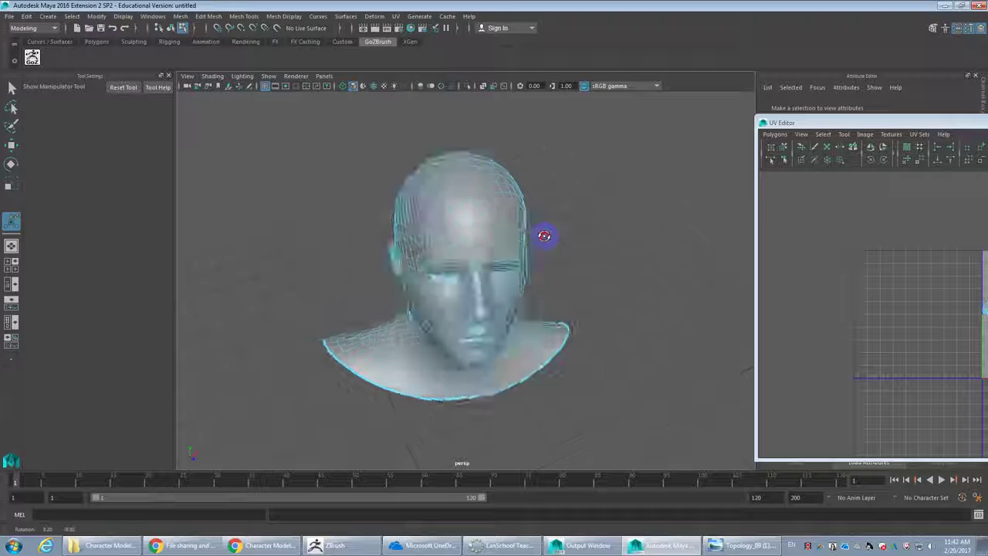
{"action": "scroll", "coordinate": [421, 206], "scroll_direction": "up", "scroll_amount": 4}
{"action": "left_click_drag", "start_coordinate": [421, 207], "coordinate": [608, 209], "text": "alt"}
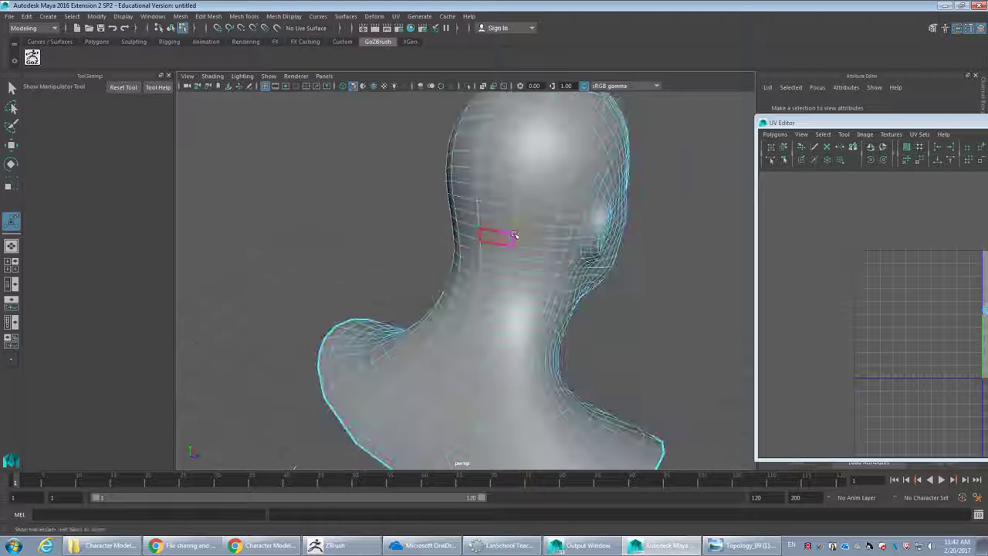
{"action": "key", "text": "q"}
{"action": "left_click_drag", "start_coordinate": [508, 207], "coordinate": [494, 379], "text": "alt"}
{"action": "left_click", "coordinate": [432, 384]}
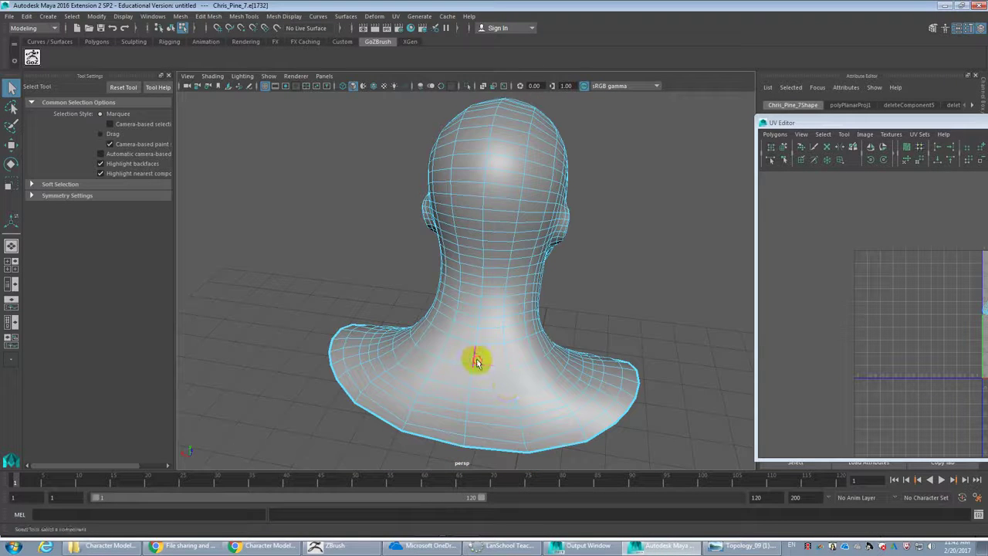
{"action": "double_click", "coordinate": [475, 359]}
Delete the stray vertex interrupting the midline edge loop at the back of the neck
{"action": "scroll", "coordinate": [502, 352], "scroll_direction": "down", "scroll_amount": 4}
{"action": "left_click_drag", "start_coordinate": [525, 346], "coordinate": [525, 309], "text": "alt"}
{"action": "scroll", "coordinate": [505, 258], "scroll_direction": "up", "scroll_amount": 10}
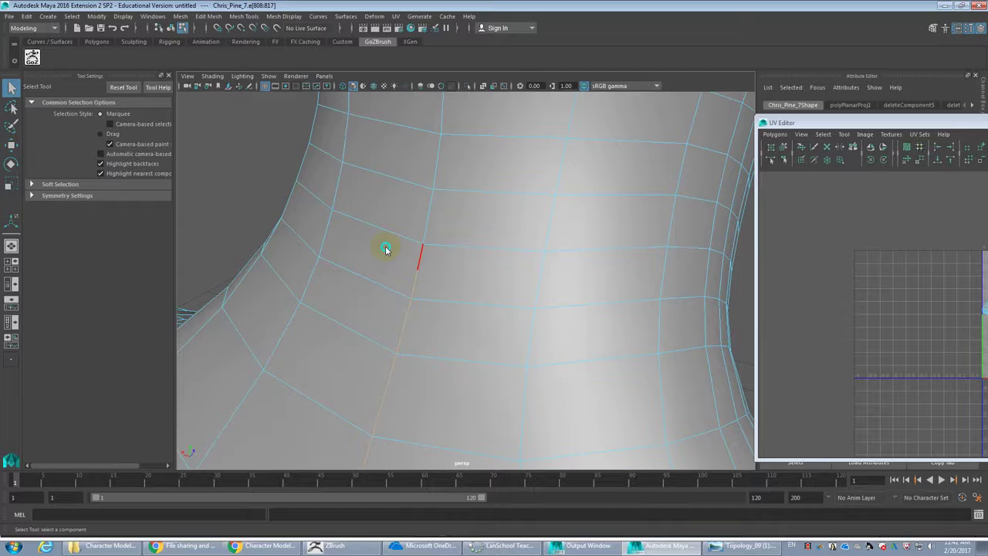
{"action": "right_click_drag", "start_coordinate": [386, 249], "coordinate": [356, 249]}
{"action": "left_click", "coordinate": [405, 278]}
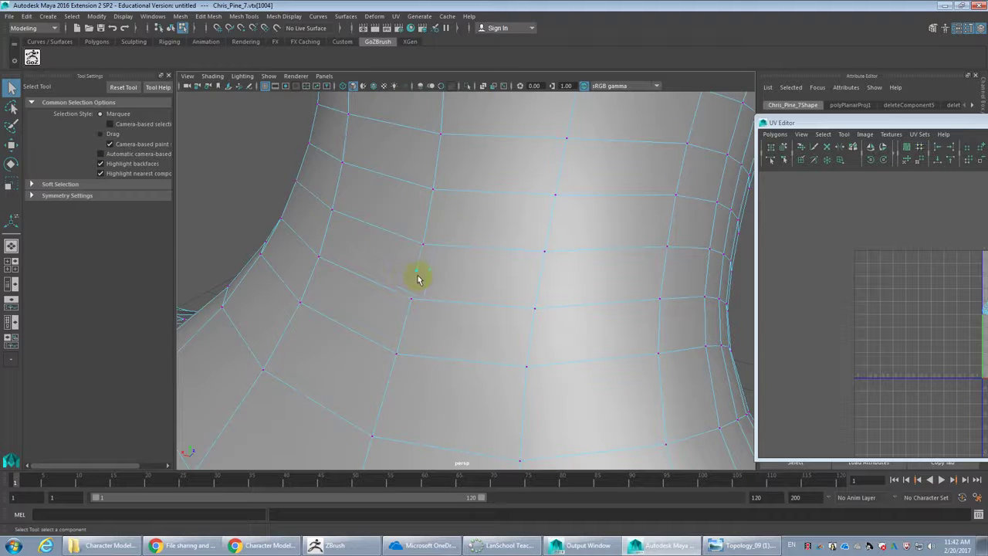
{"action": "left_click_drag", "start_coordinate": [417, 280], "coordinate": [440, 287], "text": "alt"}
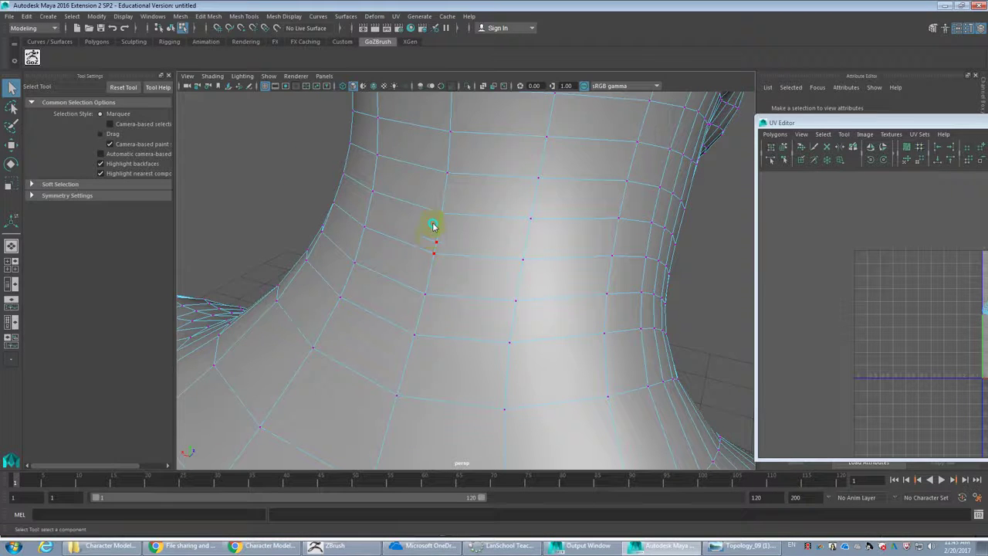
Select the midline edge loop up the back of the neck, extend it over the head, and undo the last selection change
{"action": "double_click", "coordinate": [442, 272]}
{"action": "left_click_drag", "start_coordinate": [440, 270], "coordinate": [404, 218], "text": "alt"}
{"action": "left_click", "coordinate": [408, 186], "text": "shift"}
{"action": "left_click_drag", "start_coordinate": [465, 293], "coordinate": [430, 178], "text": "alt"}
{"action": "scroll", "coordinate": [437, 152], "scroll_direction": "down", "scroll_amount": 4}
{"action": "key", "text": "ctrl+z"}
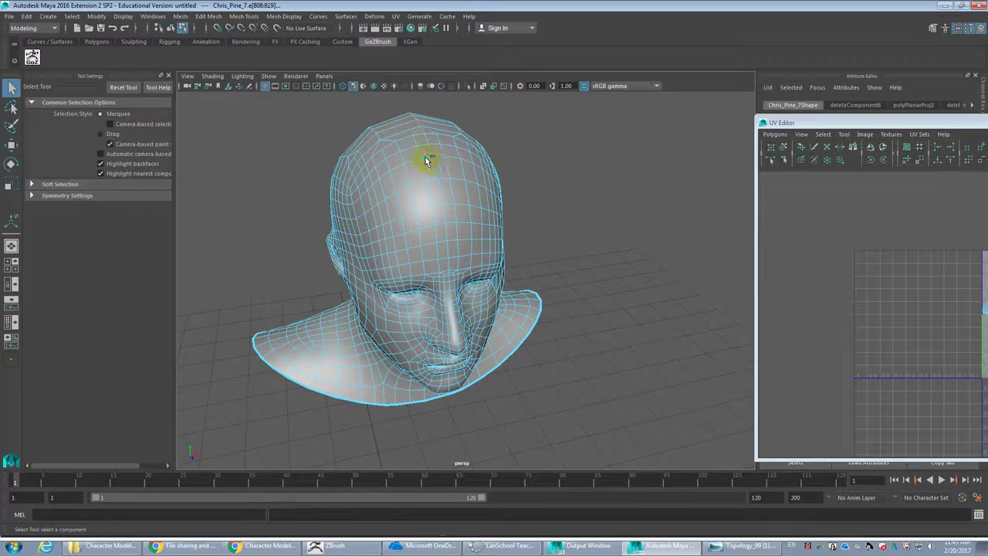
Trim the seam selection to exclude the face edges, keeping the crown midline and the loop across the upper forehead
{"action": "left_click_drag", "start_coordinate": [426, 160], "coordinate": [417, 182], "text": "alt"}
{"action": "left_click_drag", "start_coordinate": [291, 149], "coordinate": [356, 279]}
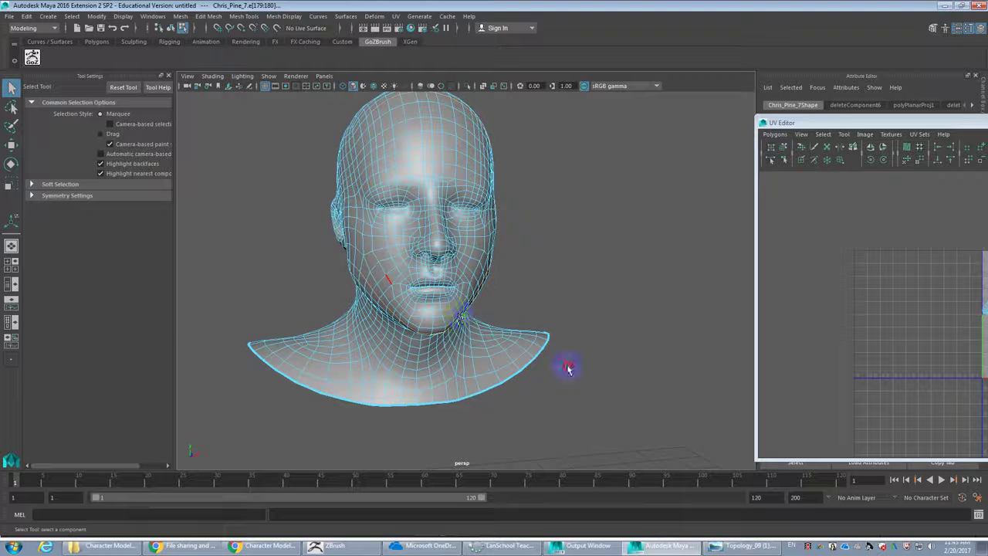
{"action": "left_click_drag", "start_coordinate": [569, 369], "coordinate": [467, 371], "text": "alt"}
{"action": "left_click_drag", "start_coordinate": [485, 190], "coordinate": [432, 290], "text": "ctrl"}
{"action": "left_click_drag", "start_coordinate": [433, 291], "coordinate": [449, 361], "text": "alt"}
{"action": "mouse_move", "coordinate": [424, 395]}
{"action": "left_mouse_down", "text": "alt"}
{"action": "mouse_move", "coordinate": [453, 397]}
{"action": "mouse_move", "coordinate": [432, 381]}
{"action": "left_mouse_up", "text": "alt"}
{"action": "left_click_drag", "start_coordinate": [432, 381], "coordinate": [440, 376], "text": "alt"}
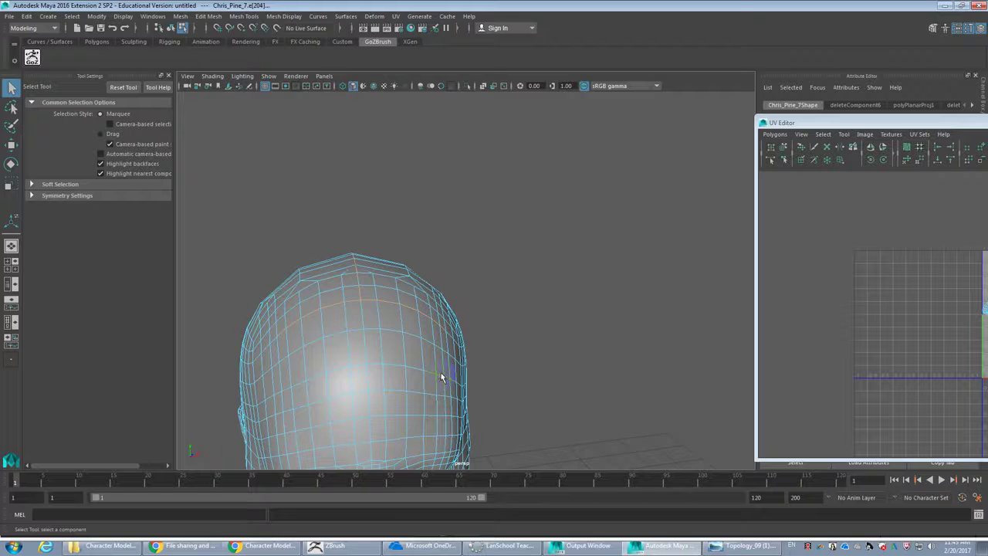
Cut the UVs along the selected seam edges in the UV Editor and select all of the head's faces
{"action": "scroll", "coordinate": [449, 350], "scroll_direction": "down", "scroll_amount": 2}
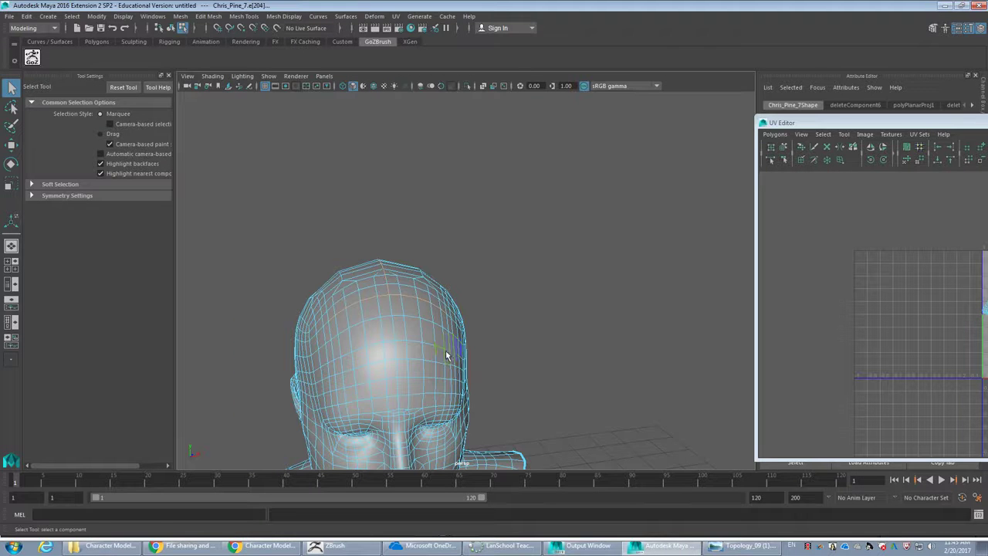
{"action": "middle_click_drag", "start_coordinate": [445, 352], "coordinate": [461, 338], "text": "alt"}
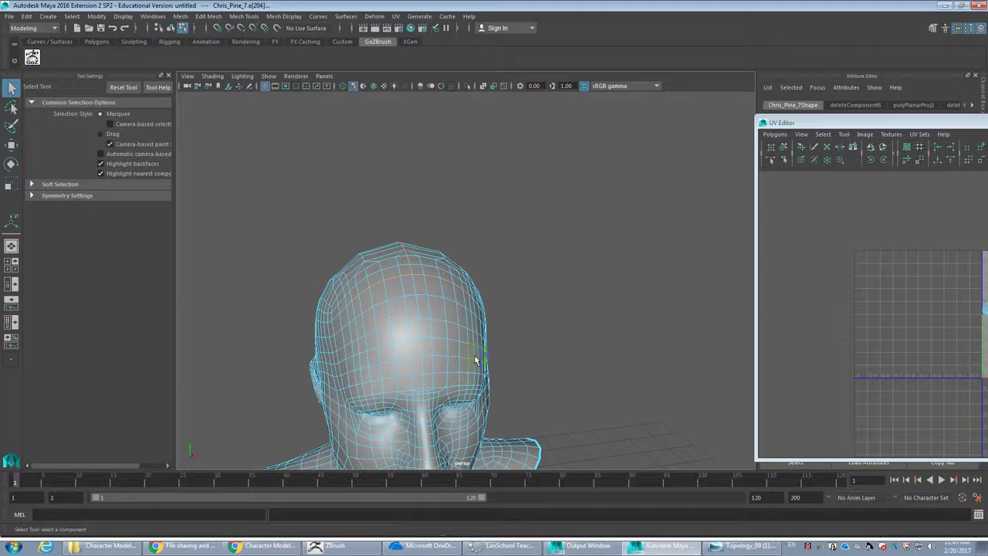
{"action": "scroll", "coordinate": [475, 360], "scroll_direction": "up", "scroll_amount": 2}
{"action": "scroll", "coordinate": [475, 360], "scroll_direction": "down", "scroll_amount": 2}
{"action": "left_click_drag", "start_coordinate": [475, 379], "coordinate": [461, 311], "text": "alt"}
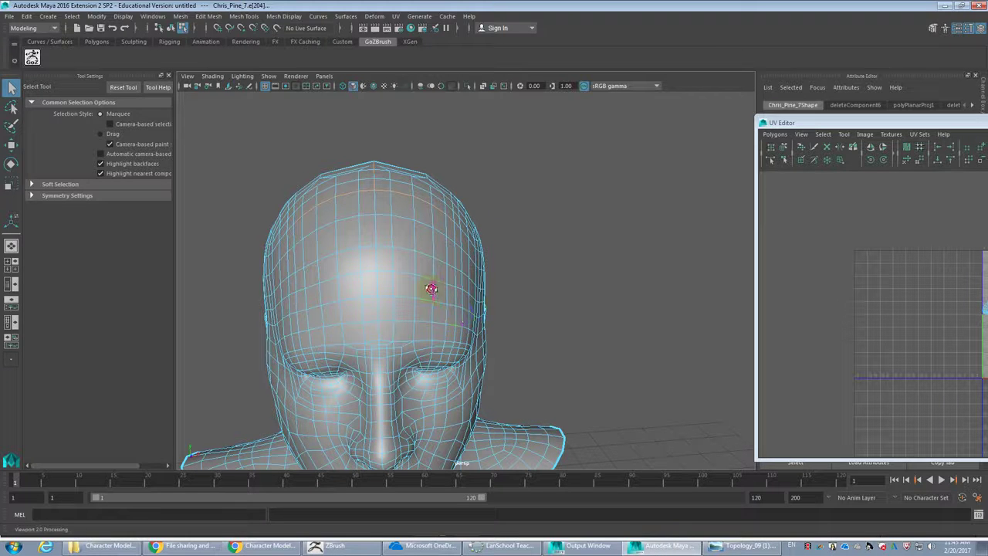
{"action": "left_click_drag", "start_coordinate": [431, 289], "coordinate": [433, 293], "text": "alt"}
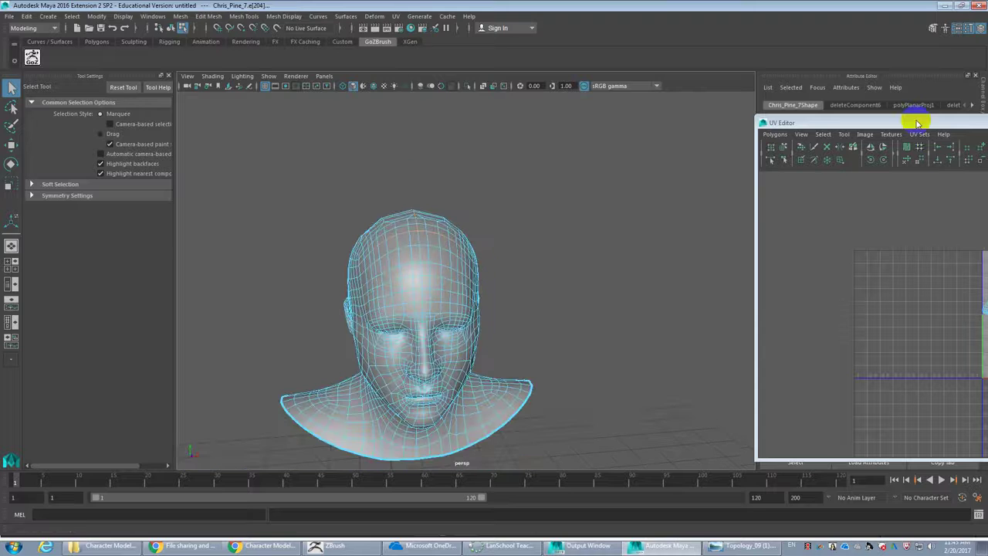
{"action": "left_click_drag", "start_coordinate": [834, 128], "coordinate": [305, 68]}
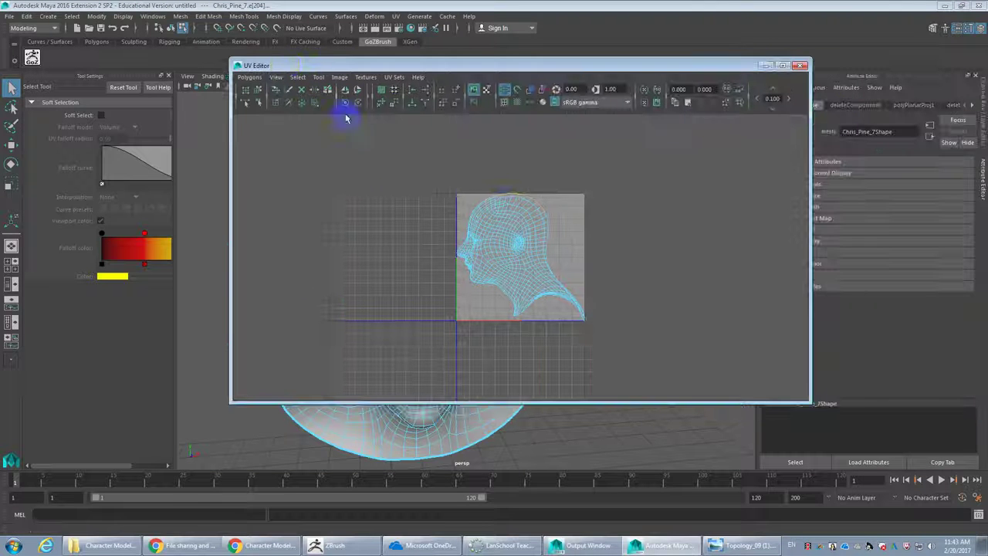
{"action": "right_click_drag", "start_coordinate": [464, 202], "coordinate": [464, 202], "text": "shift"}
{"action": "left_click", "coordinate": [495, 193]}
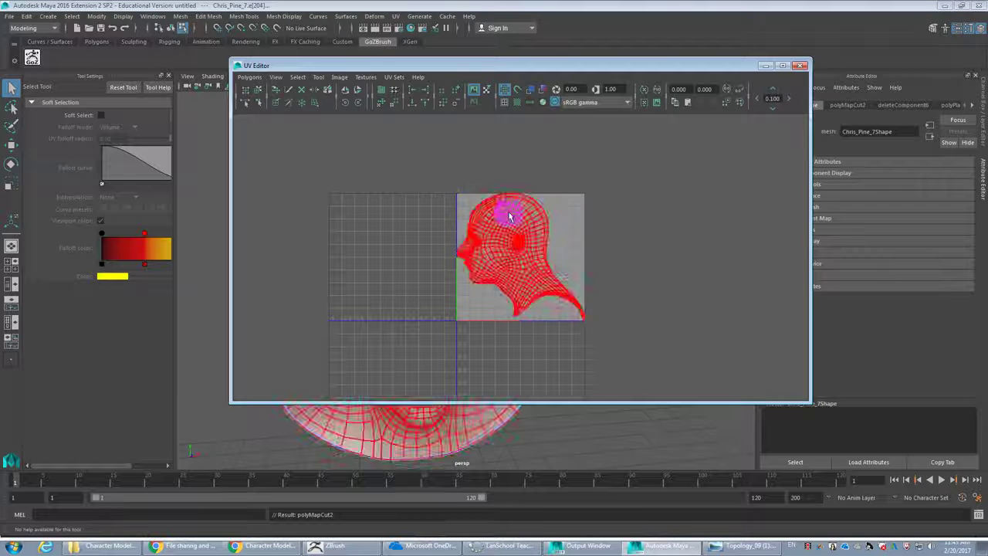
Unfold the head's UVs and place the UV Editor so both the shell and the model are visible
{"action": "left_click", "coordinate": [247, 78]}
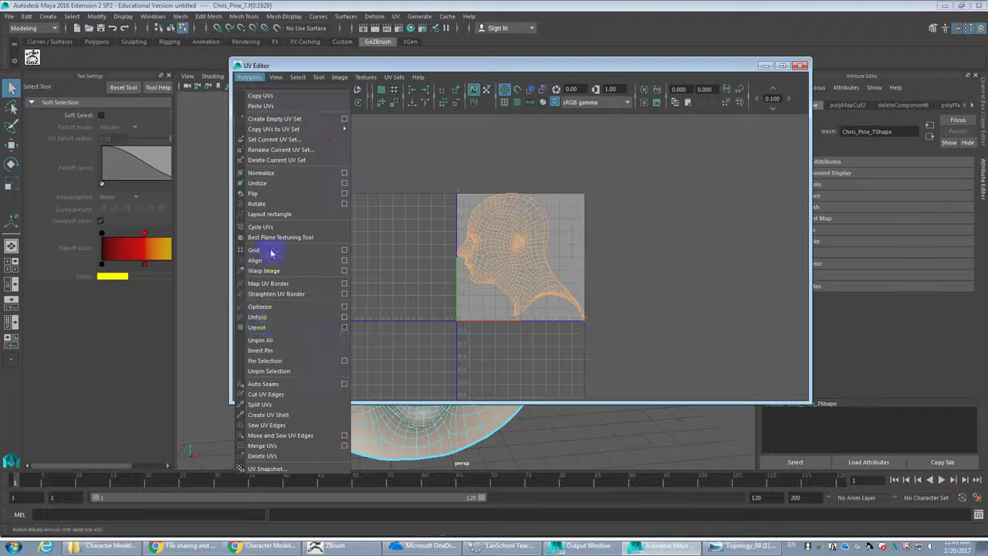
{"action": "left_click", "coordinate": [272, 316]}
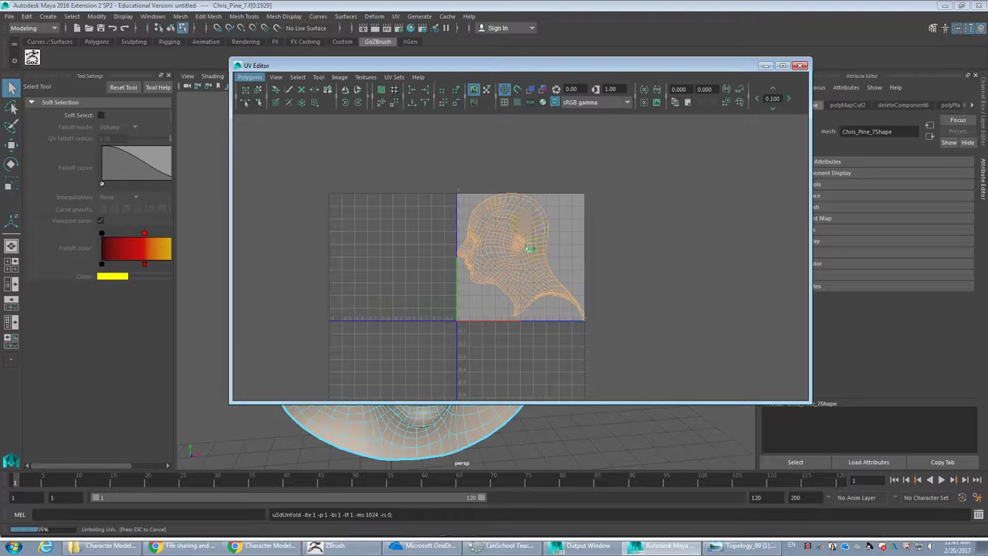
{"action": "scroll", "coordinate": [549, 278], "scroll_direction": "up", "scroll_amount": 1}
{"action": "left_click", "coordinate": [563, 132]}
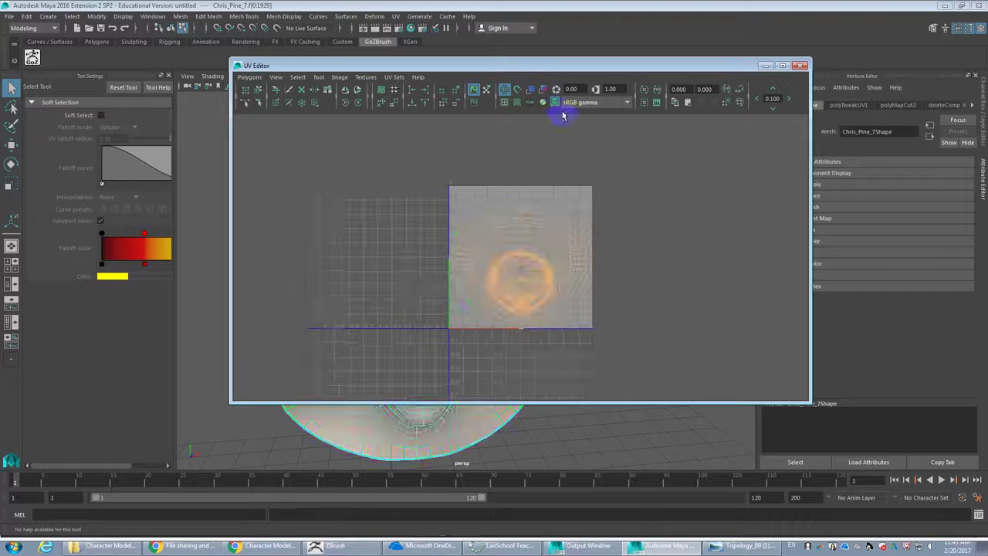
{"action": "left_click_drag", "start_coordinate": [540, 68], "coordinate": [794, 36]}
{"action": "left_click", "coordinate": [829, 270]}
{"action": "scroll", "coordinate": [829, 278], "scroll_direction": "up", "scroll_amount": 3}
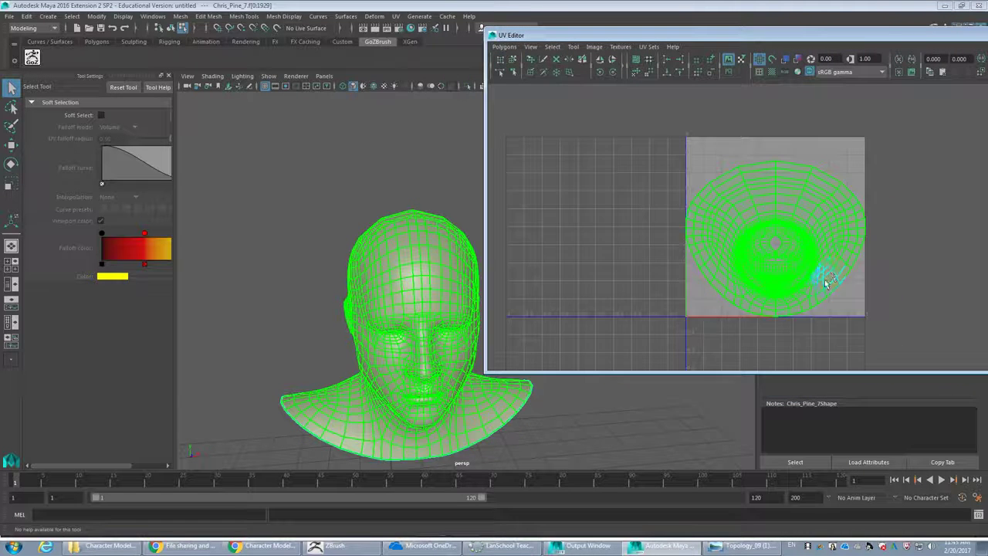
Cut the UVs along the back midline edges down to the bust border and unfold the whole head again
{"action": "scroll", "coordinate": [821, 287], "scroll_direction": "up", "scroll_amount": 3}
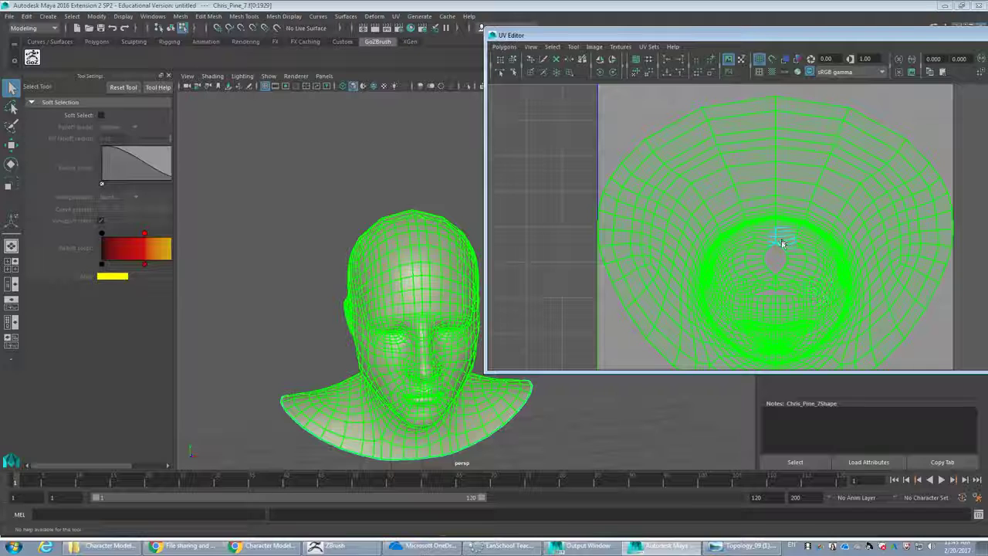
{"action": "right_click_drag", "start_coordinate": [780, 239], "coordinate": [775, 187]}
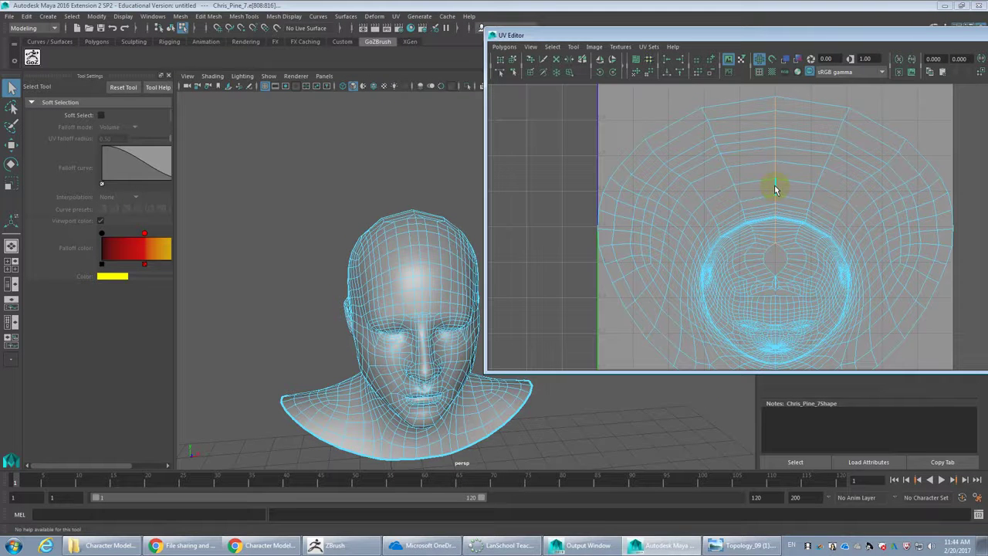
{"action": "left_click_drag", "start_coordinate": [776, 189], "coordinate": [724, 190]}
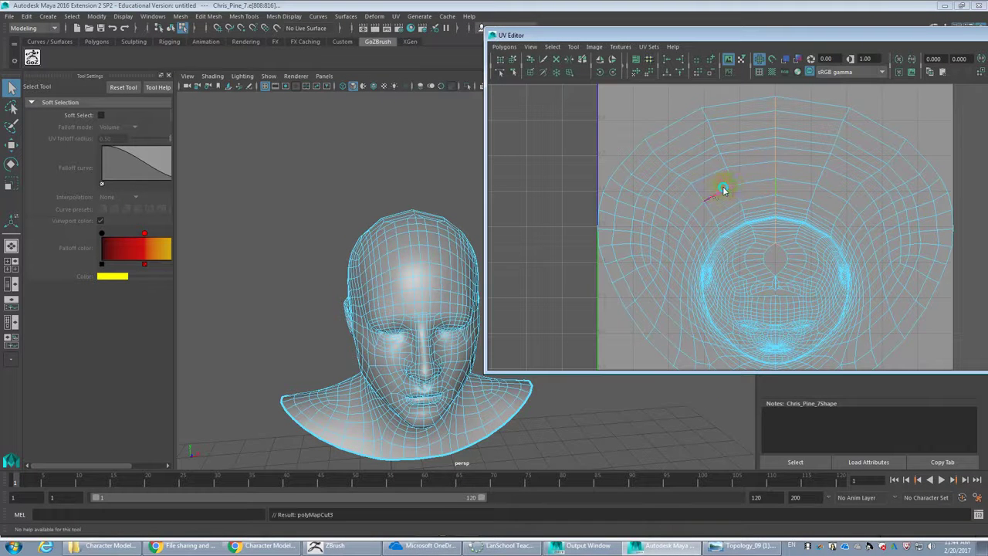
{"action": "right_click_drag", "start_coordinate": [690, 169], "coordinate": [624, 132]}
{"action": "left_click", "coordinate": [505, 46]}
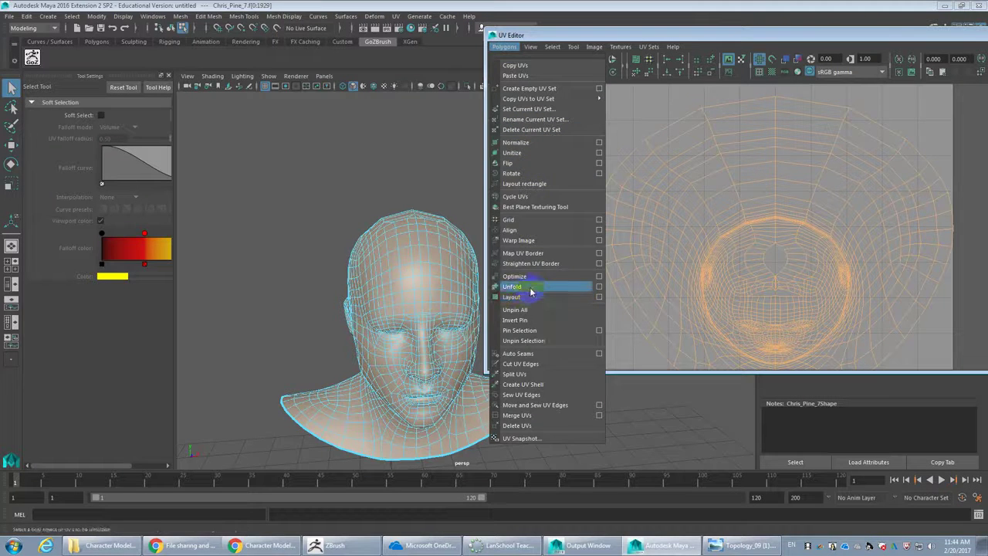
{"action": "left_click", "coordinate": [532, 286]}
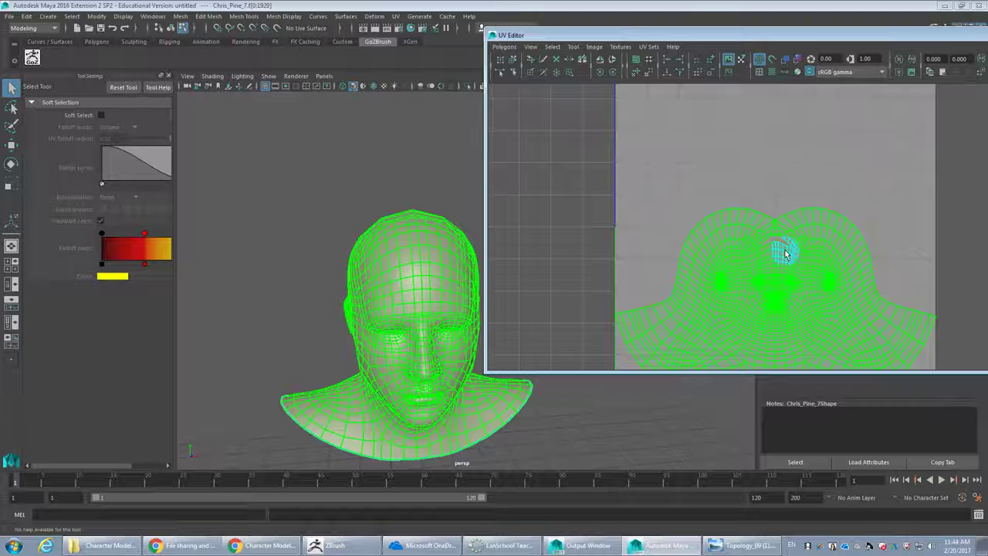
Display the checker map on the head and hide the background image in the UV Editor to check for distortion
{"action": "left_click", "coordinate": [413, 286]}
{"action": "left_click_drag", "start_coordinate": [413, 286], "coordinate": [366, 241], "text": "alt"}
{"action": "left_click", "coordinate": [758, 72]}
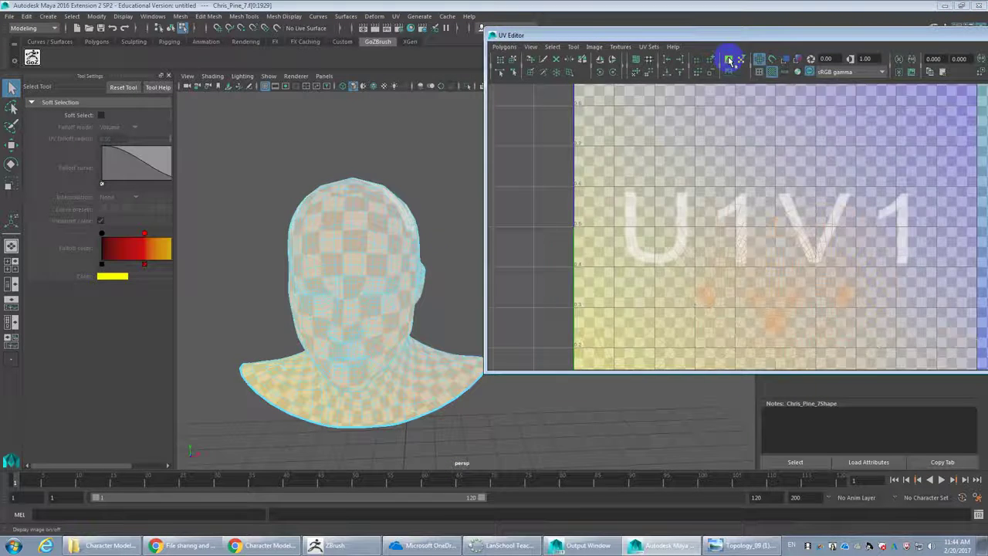
{"action": "left_click", "coordinate": [728, 59]}
{"action": "left_click", "coordinate": [412, 227]}
{"action": "left_click_drag", "start_coordinate": [441, 265], "coordinate": [421, 276], "text": "alt"}
Return the head to object mode and deselect it
{"action": "left_click", "coordinate": [452, 193]}
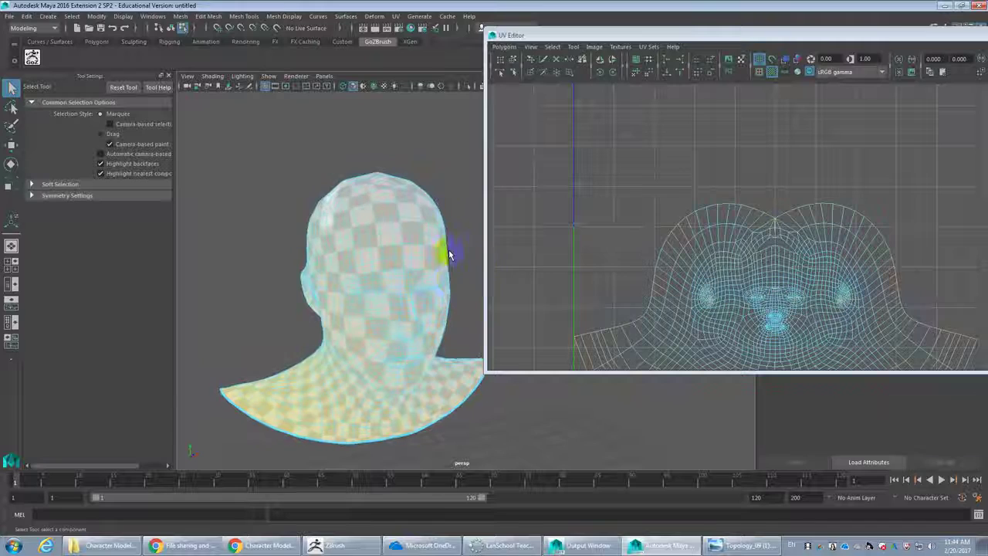
{"action": "right_click_drag", "start_coordinate": [453, 192], "coordinate": [452, 280], "text": "alt"}
{"action": "right_click", "coordinate": [428, 176]}
{"action": "left_click", "coordinate": [451, 192]}
{"action": "scroll", "coordinate": [452, 193], "scroll_direction": "down", "scroll_amount": 2}
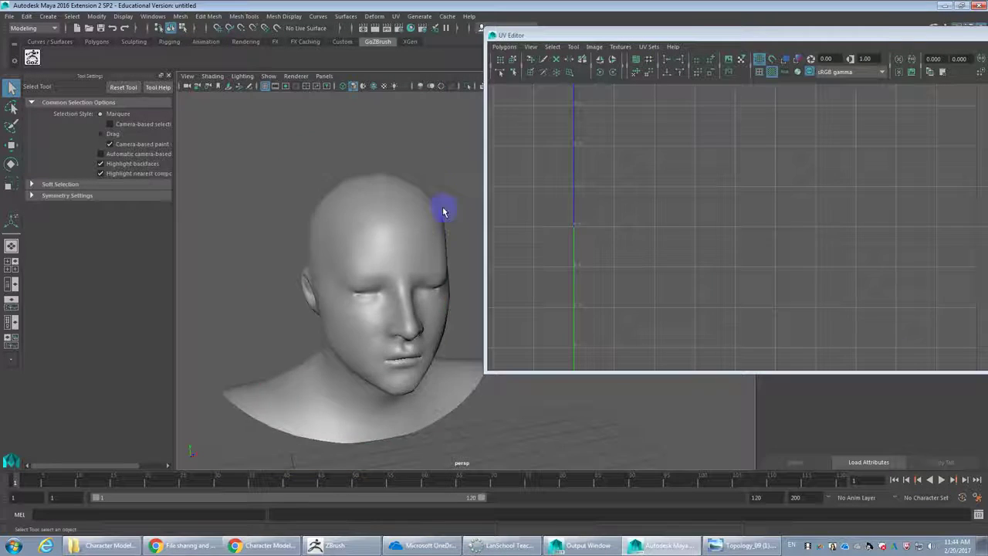
Select the head and sew the UV edges around the opening at the crown of its shell
{"action": "left_click", "coordinate": [421, 239]}
{"action": "scroll", "coordinate": [442, 261], "scroll_direction": "up", "scroll_amount": 4}
{"action": "right_click_drag", "start_coordinate": [441, 261], "coordinate": [450, 243], "text": "alt"}
{"action": "mouse_move", "coordinate": [450, 243]}
{"action": "left_mouse_down", "text": "alt"}
{"action": "mouse_move", "coordinate": [472, 238]}
{"action": "mouse_move", "coordinate": [451, 244]}
{"action": "left_mouse_up", "text": "alt"}
{"action": "right_click_drag", "start_coordinate": [797, 278], "coordinate": [808, 265], "text": "alt"}
{"action": "scroll", "coordinate": [809, 264], "scroll_direction": "up", "scroll_amount": 4}
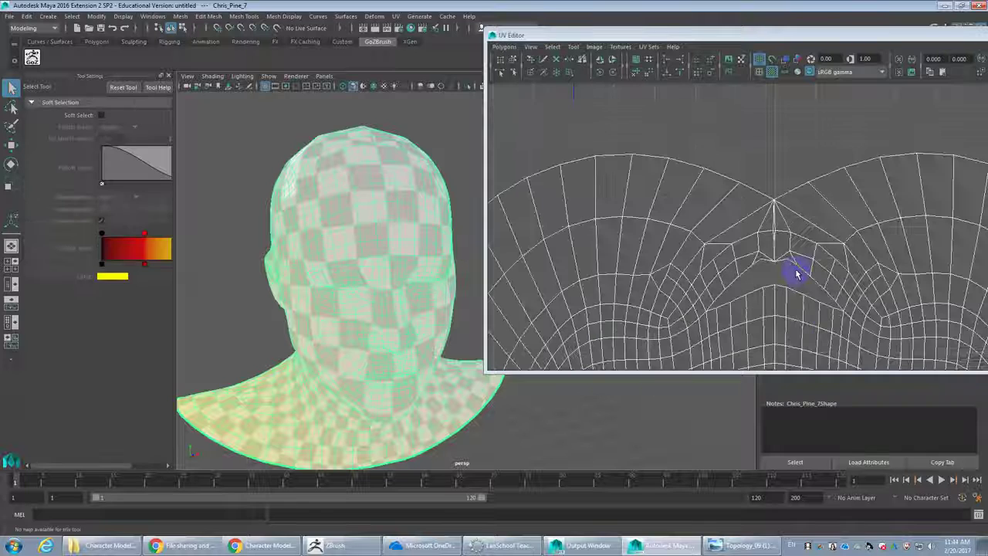
{"action": "left_click", "coordinate": [780, 243]}
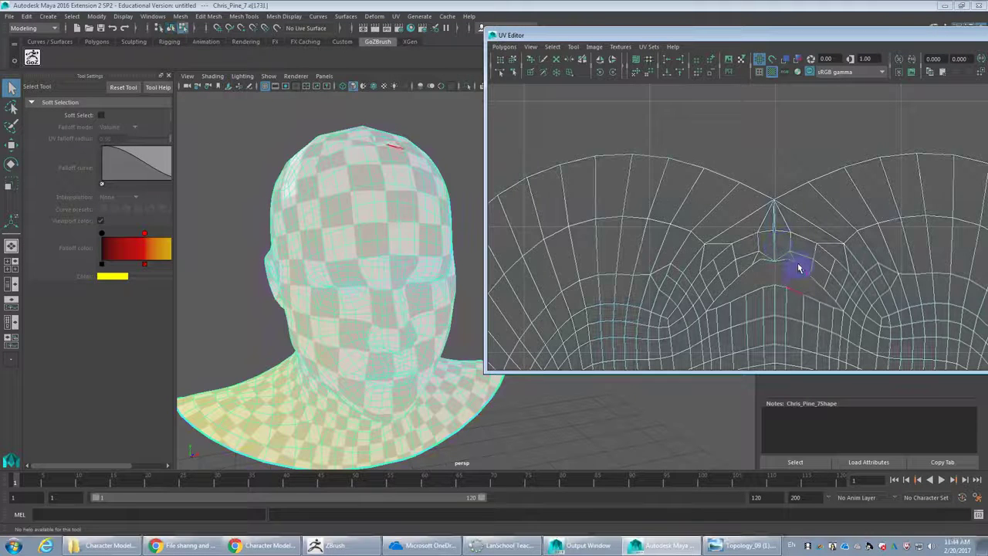
{"action": "left_click", "coordinate": [801, 269]}
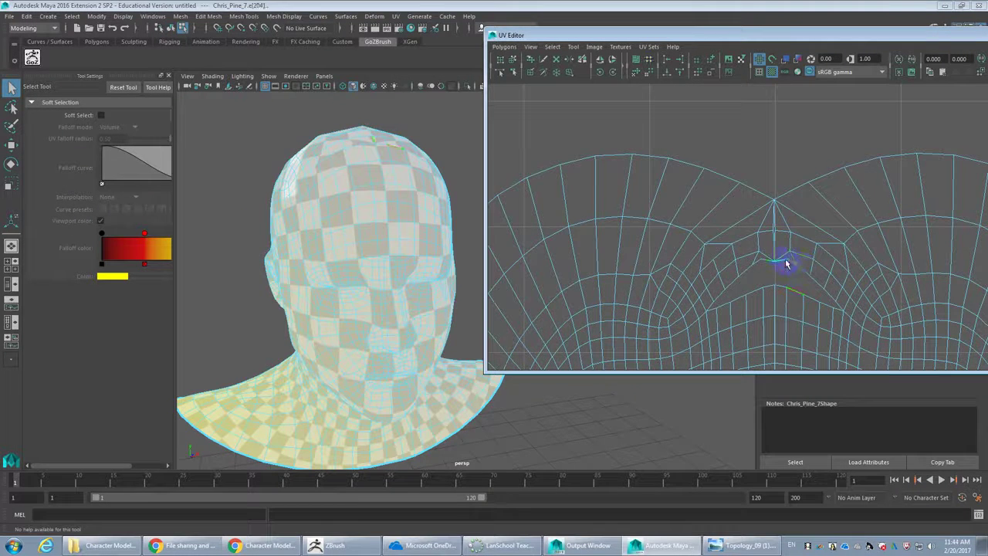
{"action": "left_click", "coordinate": [831, 301]}
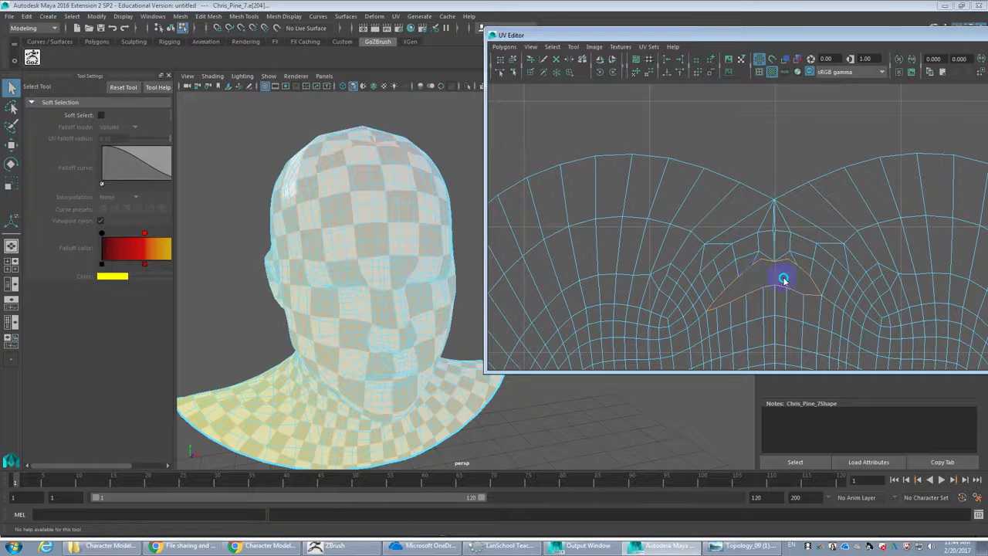
{"action": "scroll", "coordinate": [747, 271], "scroll_direction": "down", "scroll_amount": 1}
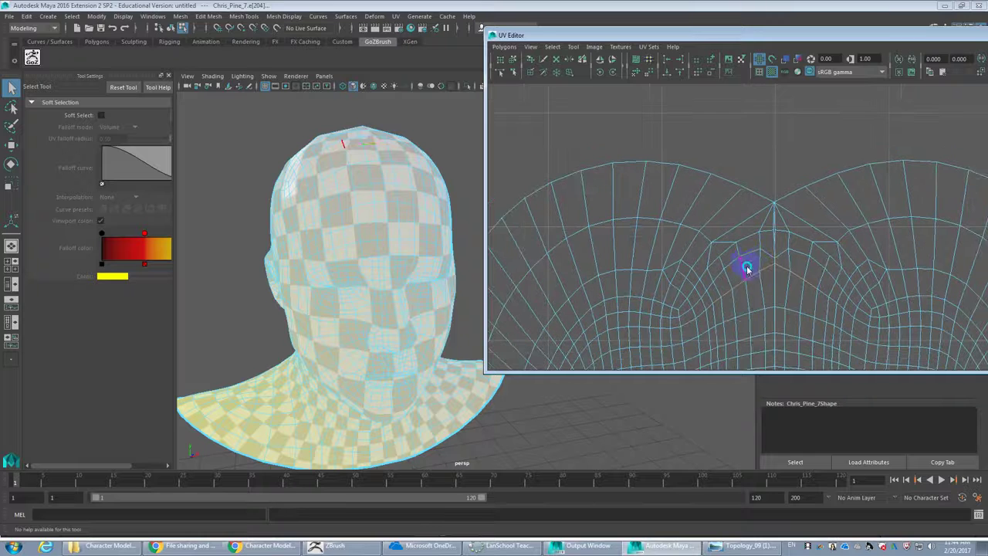
{"action": "scroll", "coordinate": [783, 237], "scroll_direction": "up", "scroll_amount": 3}
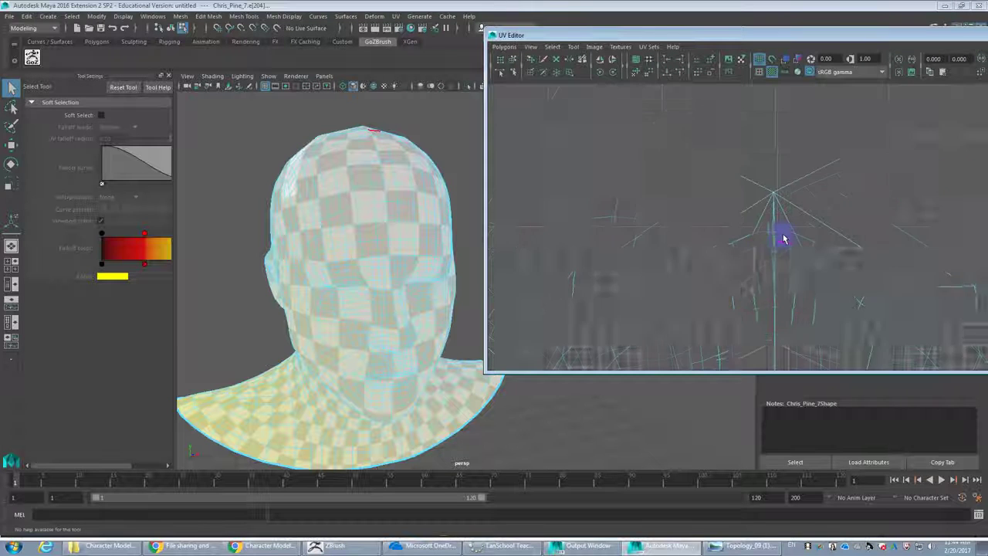
Compare the seam edges and vertices at the crown in the UV shell with the same spots on the model
{"action": "scroll", "coordinate": [772, 154], "scroll_direction": "up", "scroll_amount": 1}
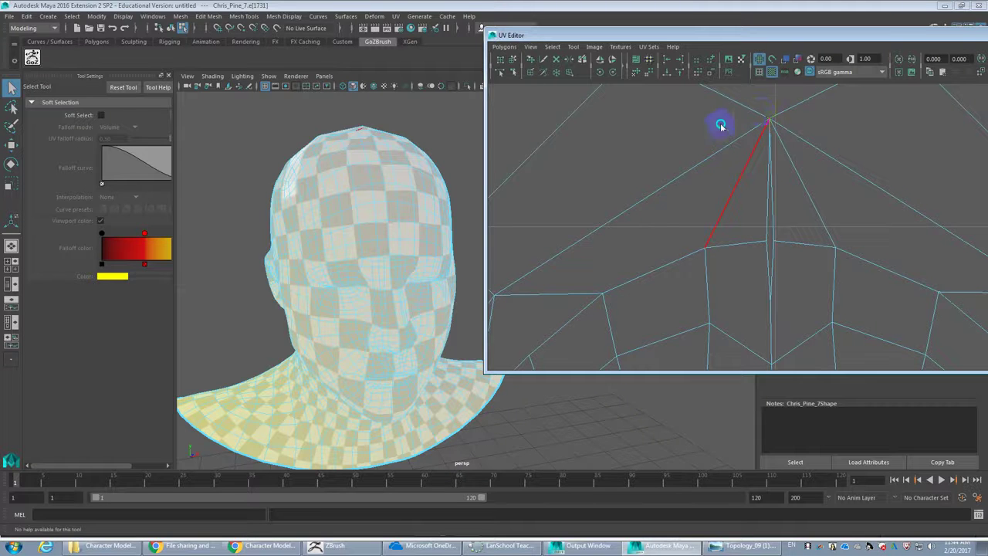
{"action": "left_click_drag", "start_coordinate": [338, 221], "coordinate": [344, 296], "text": "alt"}
{"action": "right_click_drag", "start_coordinate": [344, 296], "coordinate": [390, 304], "text": "alt"}
{"action": "middle_click_drag", "start_coordinate": [345, 255], "coordinate": [340, 234], "text": "alt"}
{"action": "left_click", "coordinate": [772, 158]}
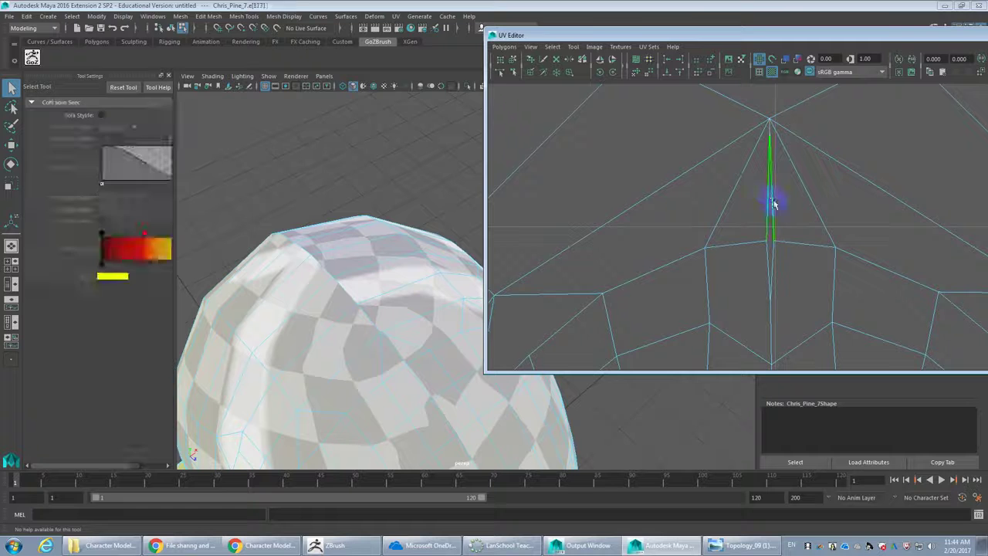
{"action": "right_click_drag", "start_coordinate": [464, 325], "coordinate": [357, 291], "text": "alt"}
{"action": "left_click_drag", "start_coordinate": [358, 291], "coordinate": [366, 283], "text": "alt"}
{"action": "right_click_drag", "start_coordinate": [374, 256], "coordinate": [325, 247]}
{"action": "scroll", "coordinate": [371, 250], "scroll_direction": "up", "scroll_amount": 4}
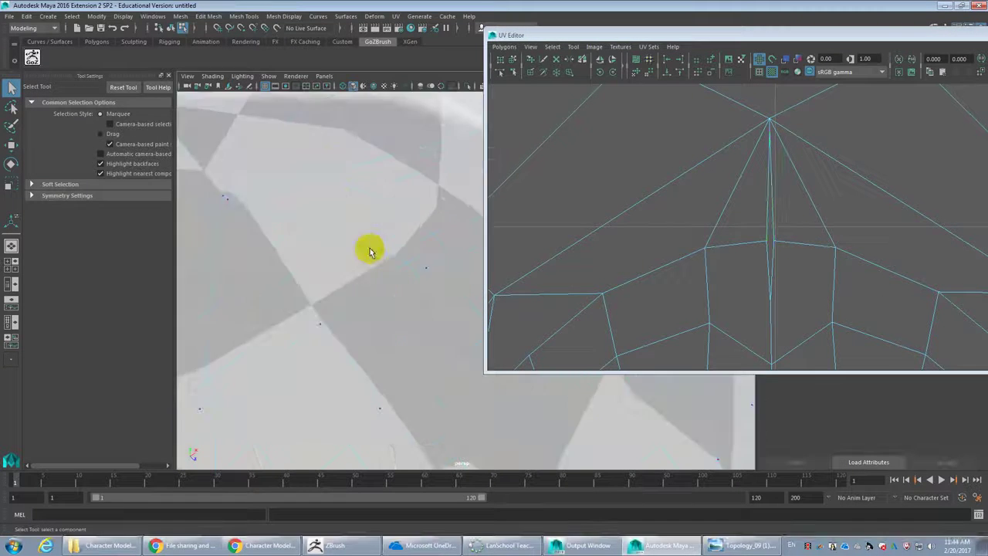
{"action": "left_click", "coordinate": [226, 199]}
{"action": "left_click", "coordinate": [238, 207]}
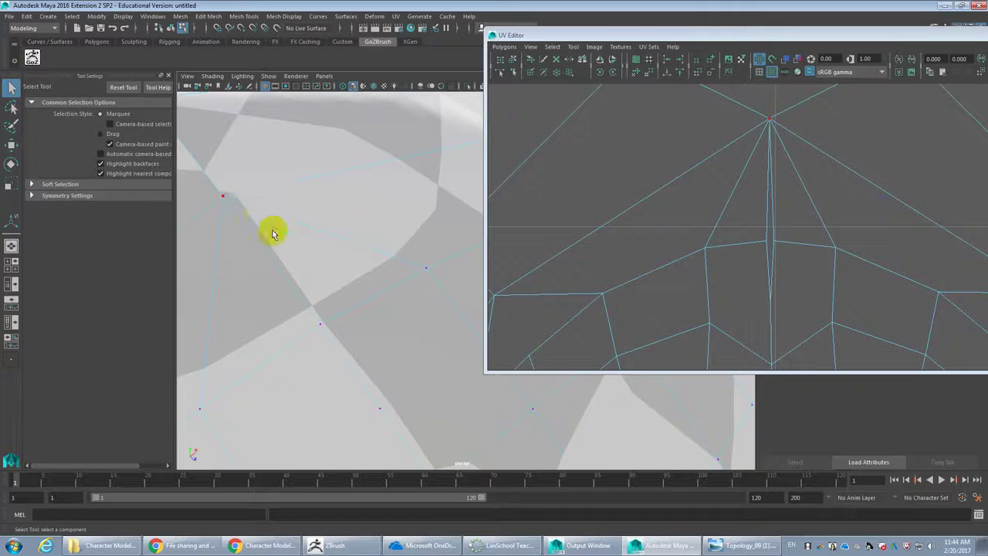
Cut the UVs along the midline edges at the crown and check the vertices where the seam ends
{"action": "scroll", "coordinate": [406, 301], "scroll_direction": "down", "scroll_amount": 5}
{"action": "key", "text": "F10"}
{"action": "left_click", "coordinate": [769, 162]}
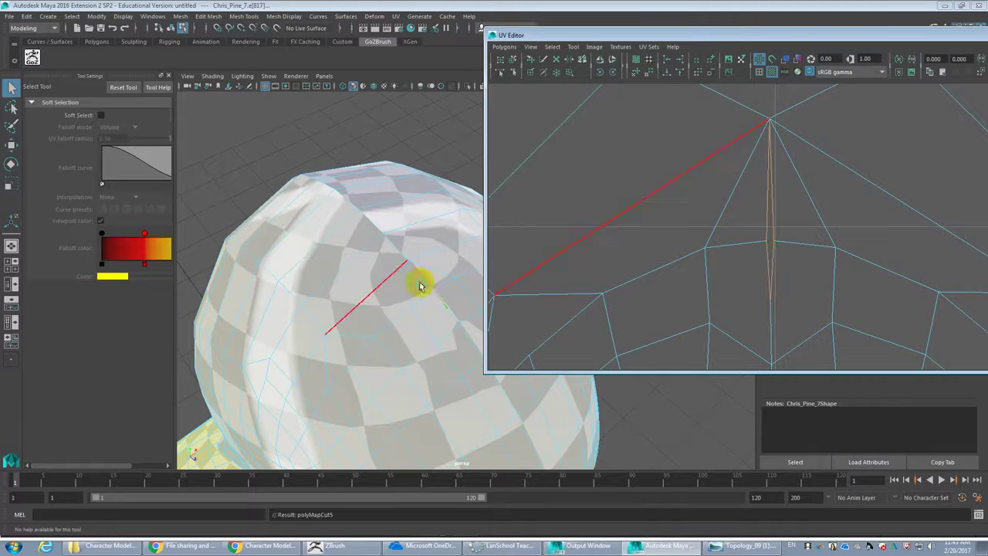
{"action": "key", "text": "F9"}
{"action": "left_click_drag", "start_coordinate": [408, 320], "coordinate": [348, 267], "text": "alt"}
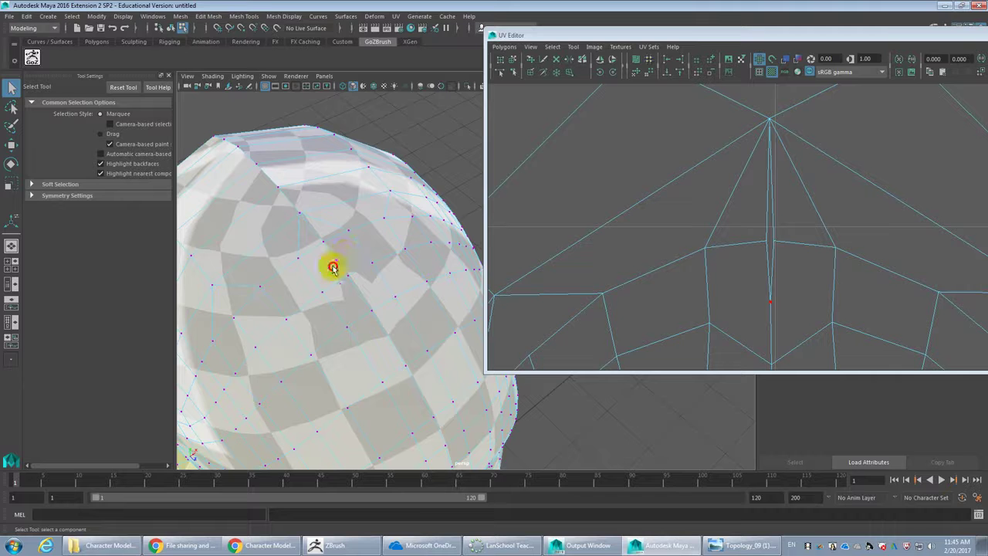
{"action": "left_click", "coordinate": [340, 259]}
{"action": "left_click", "coordinate": [589, 278]}
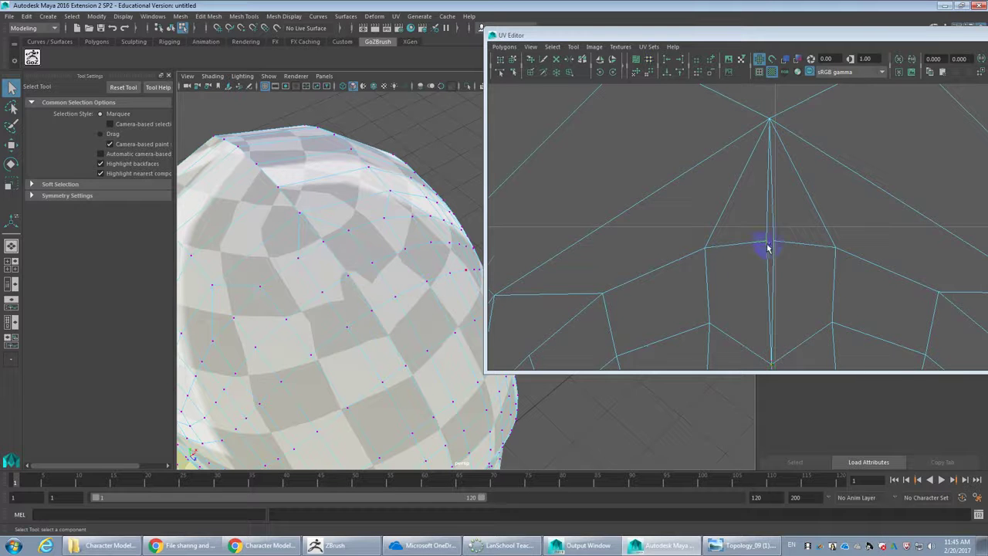
{"action": "scroll", "coordinate": [767, 247], "scroll_direction": "down", "scroll_amount": 1}
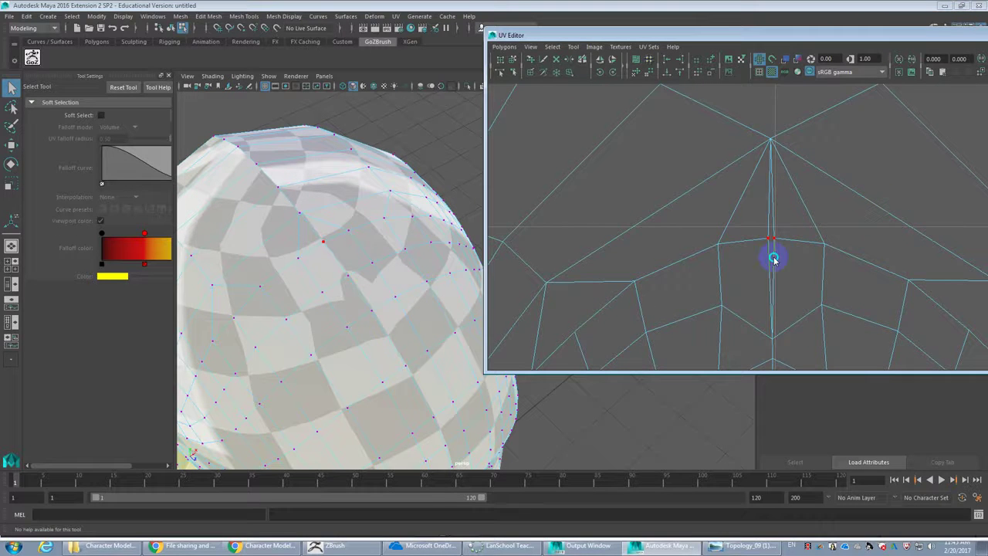
Select all faces of the head and unfold the complete UV shell again
{"action": "right_click_drag", "start_coordinate": [748, 228], "coordinate": [745, 200]}
{"action": "left_click", "coordinate": [753, 230]}
{"action": "scroll", "coordinate": [681, 202], "scroll_direction": "down", "scroll_amount": 6}
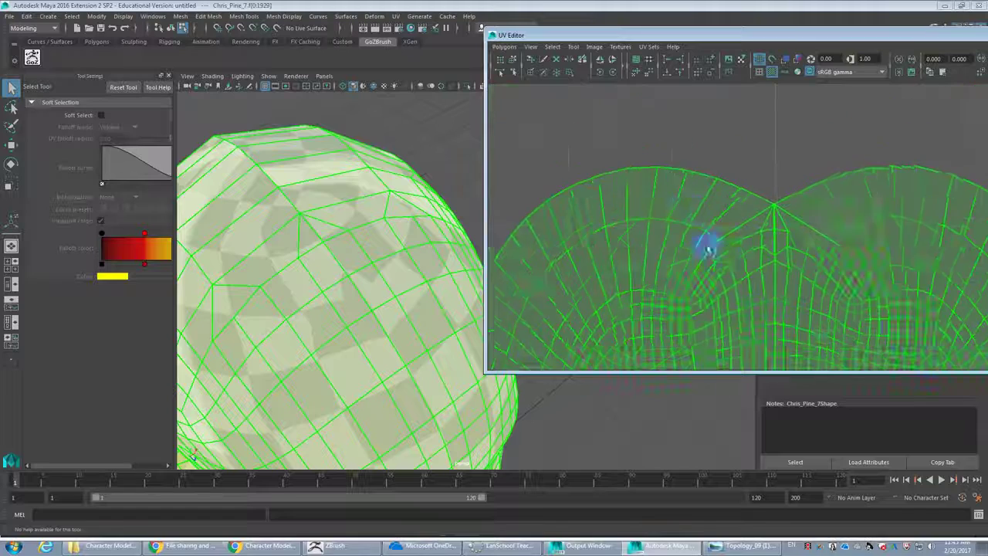
{"action": "scroll", "coordinate": [710, 253], "scroll_direction": "down", "scroll_amount": 1}
{"action": "middle_click_drag", "start_coordinate": [717, 266], "coordinate": [665, 189], "text": "alt"}
{"action": "scroll", "coordinate": [695, 217], "scroll_direction": "down", "scroll_amount": 2}
{"action": "middle_click_drag", "start_coordinate": [723, 238], "coordinate": [655, 155], "text": "alt"}
{"action": "left_click", "coordinate": [541, 108]}
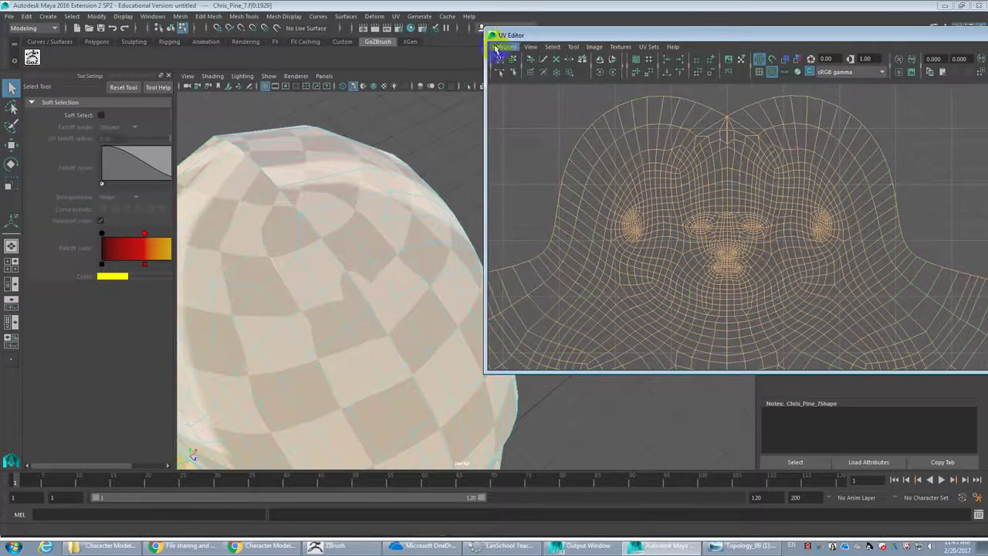
{"action": "left_click", "coordinate": [511, 48]}
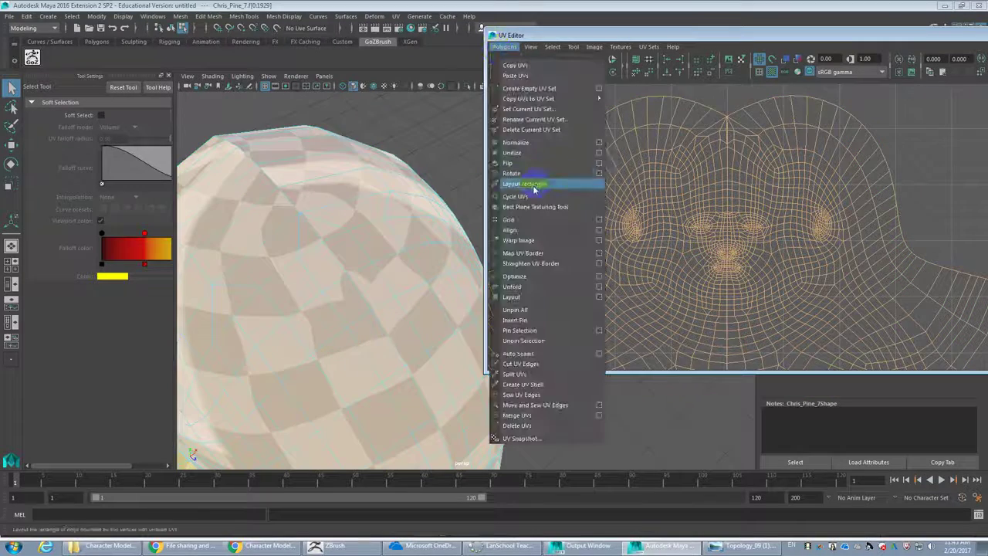
{"action": "left_click", "coordinate": [530, 286]}
Inspect the unfolded shell and the checker pattern on the face and side of the head for distortion
{"action": "left_click_drag", "start_coordinate": [773, 278], "coordinate": [782, 236]}
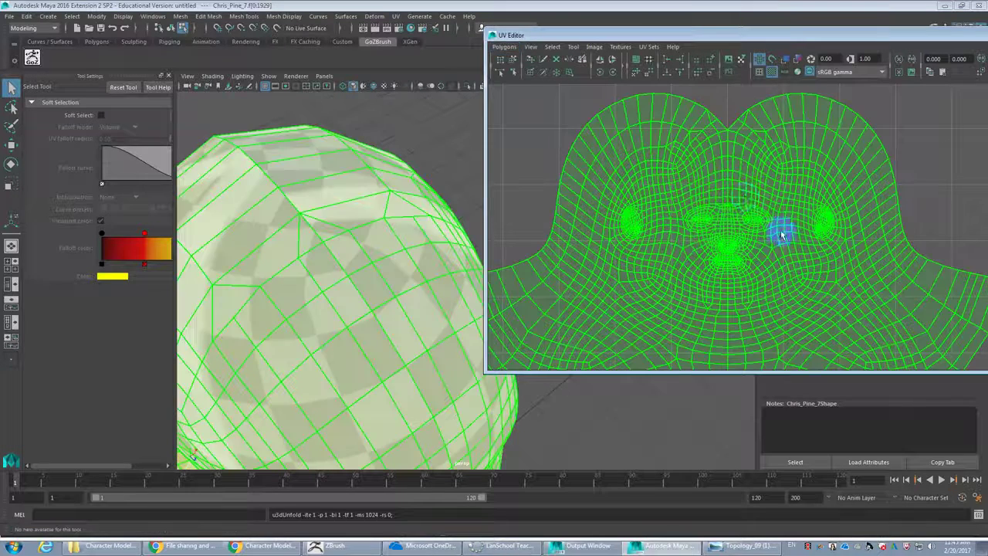
{"action": "left_click", "coordinate": [693, 194]}
{"action": "left_click_drag", "start_coordinate": [378, 287], "coordinate": [315, 209], "text": "alt"}
{"action": "left_click", "coordinate": [316, 209]}
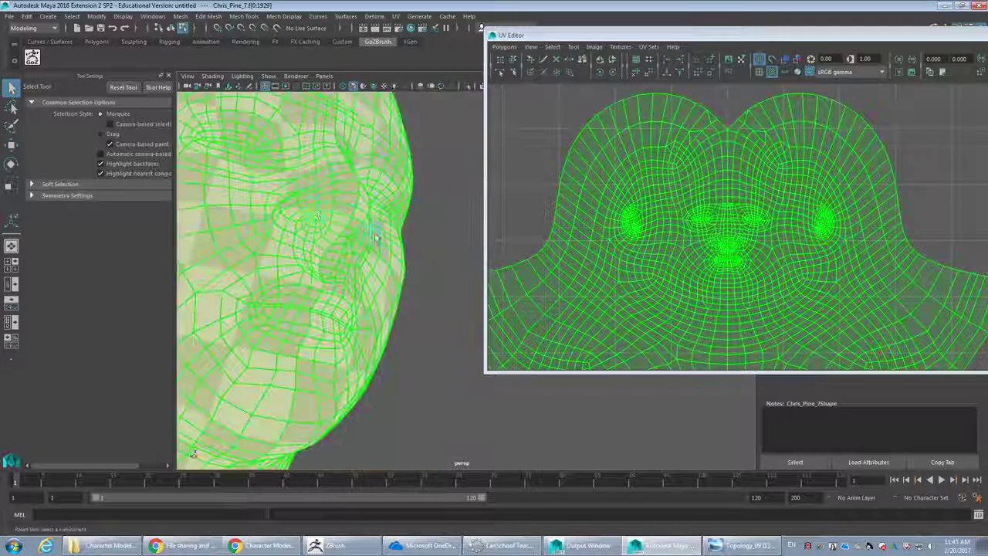
{"action": "left_click_drag", "start_coordinate": [287, 244], "coordinate": [376, 259], "text": "alt"}
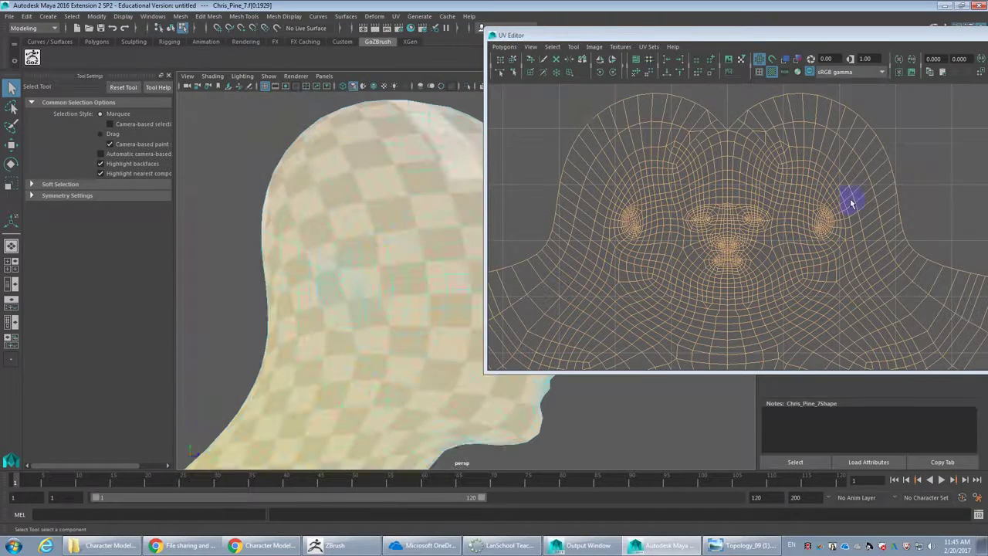
{"action": "left_click", "coordinate": [796, 228]}
{"action": "scroll", "coordinate": [796, 232], "scroll_direction": "up", "scroll_amount": 2}
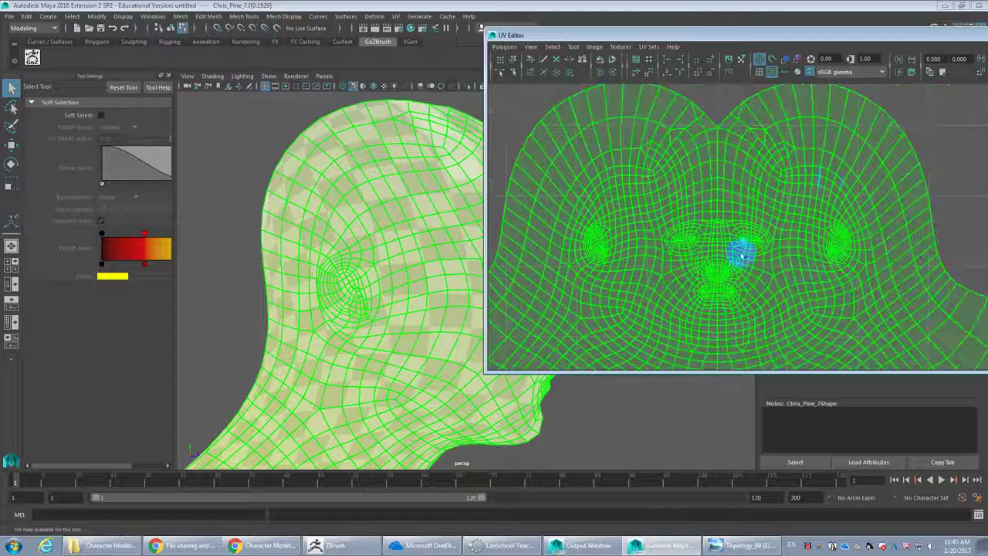
{"action": "left_click", "coordinate": [865, 114]}
Close the UV Editor and return the head to object mode
{"action": "left_click_drag", "start_coordinate": [887, 37], "coordinate": [560, 93]}
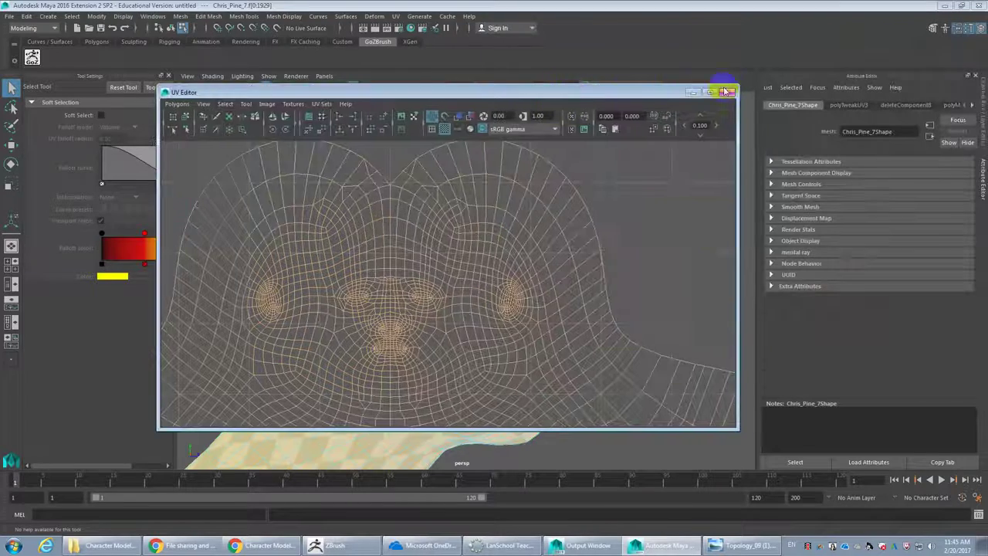
{"action": "left_click", "coordinate": [728, 91]}
{"action": "key", "text": "F8"}
Examine the head's mesh from the front and the side, near and far
{"action": "left_click_drag", "start_coordinate": [492, 240], "coordinate": [556, 331], "text": "alt"}
{"action": "scroll", "coordinate": [585, 232], "scroll_direction": "down", "scroll_amount": 3}
{"action": "scroll", "coordinate": [559, 307], "scroll_direction": "up", "scroll_amount": 5}
{"action": "scroll", "coordinate": [541, 322], "scroll_direction": "up", "scroll_amount": 5}
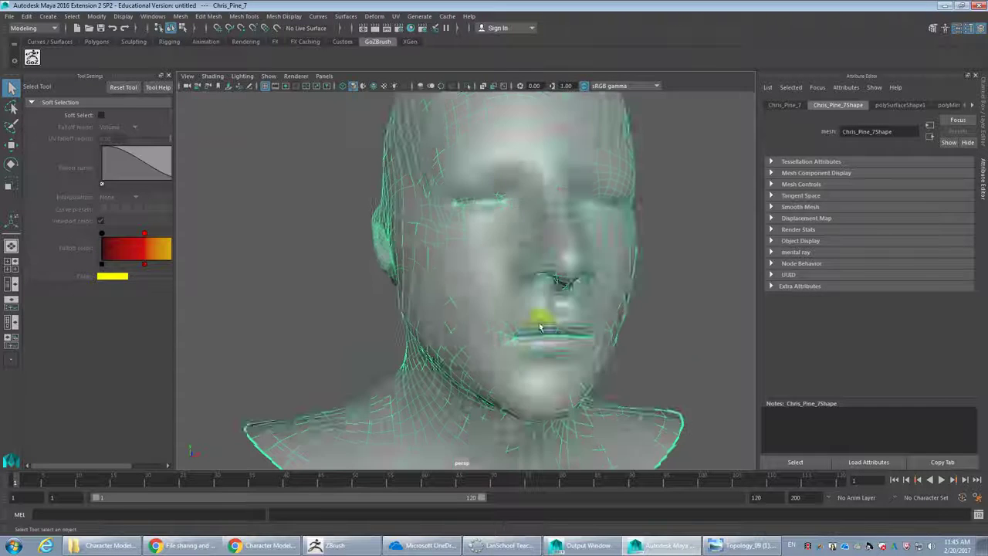
{"action": "scroll", "coordinate": [504, 314], "scroll_direction": "down", "scroll_amount": 4}
{"action": "scroll", "coordinate": [503, 311], "scroll_direction": "up", "scroll_amount": 2}
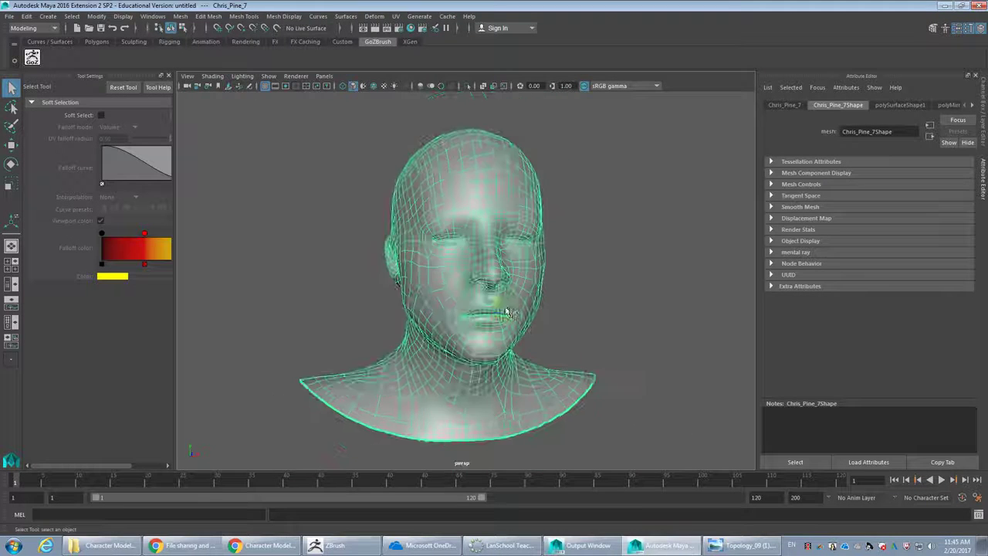
{"action": "left_click_drag", "start_coordinate": [512, 309], "coordinate": [538, 325], "text": "alt"}
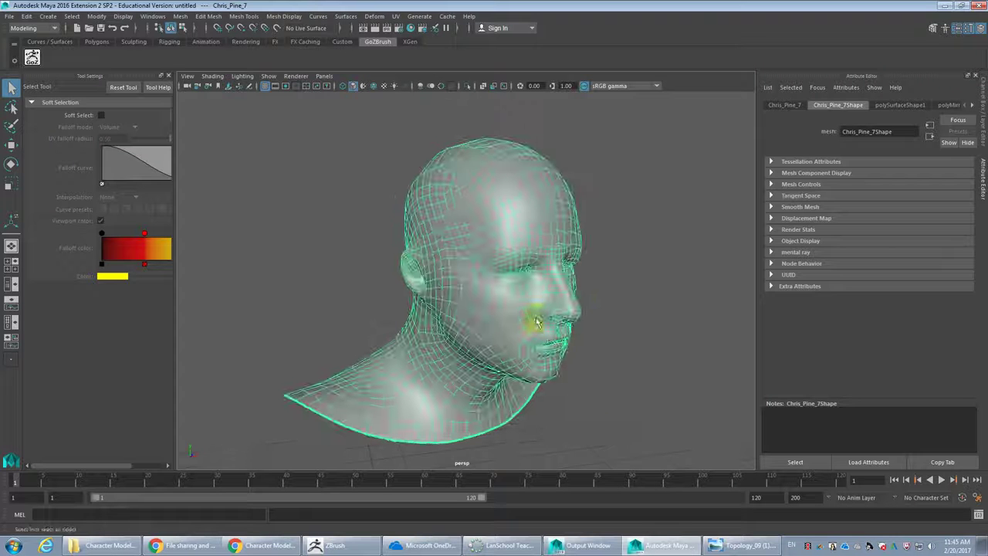
{"action": "left_click_drag", "start_coordinate": [613, 301], "coordinate": [533, 316], "text": "alt"}
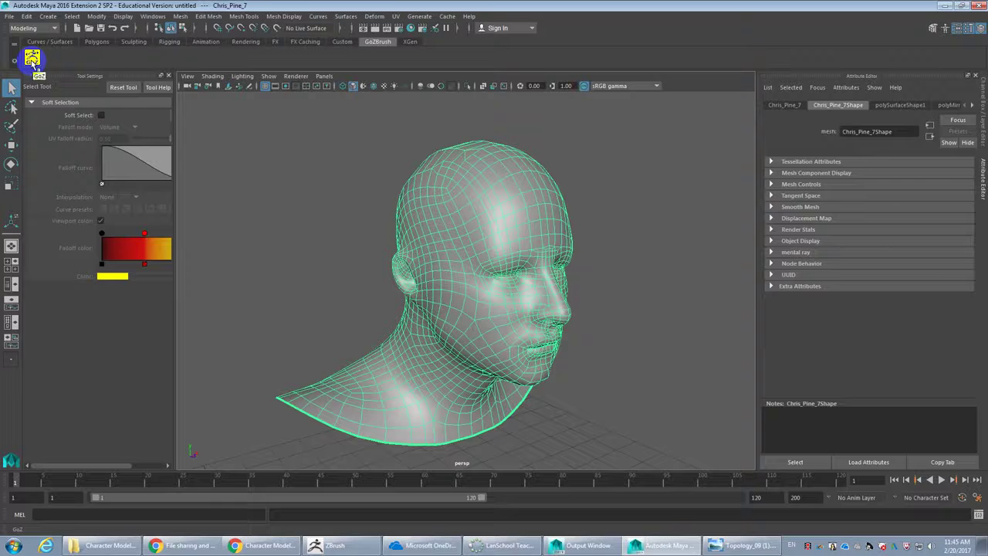
Try to send the selected head from Maya to ZBrush with GoZ, dismissing the import dialogs
{"action": "left_click", "coordinate": [332, 545]}
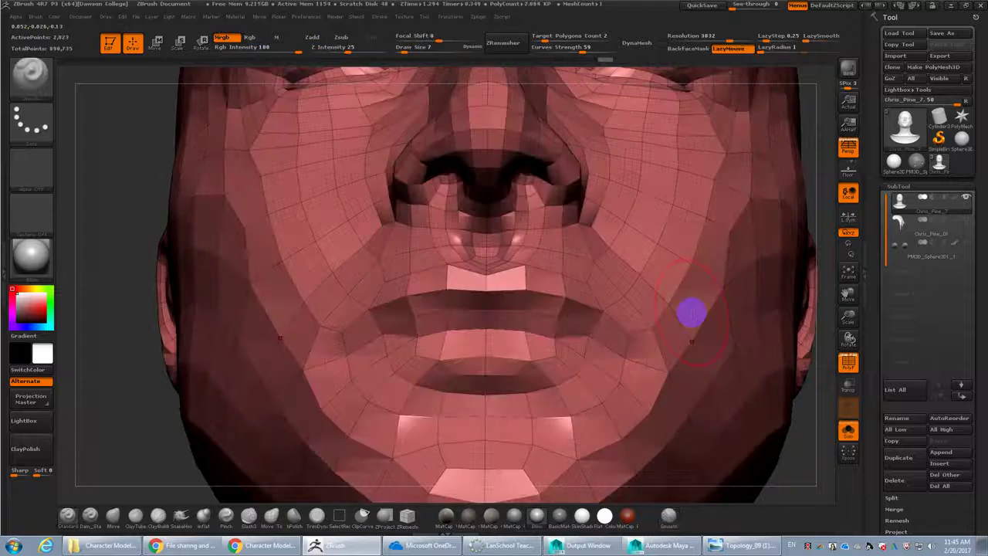
{"action": "key", "text": "ctrl+g"}
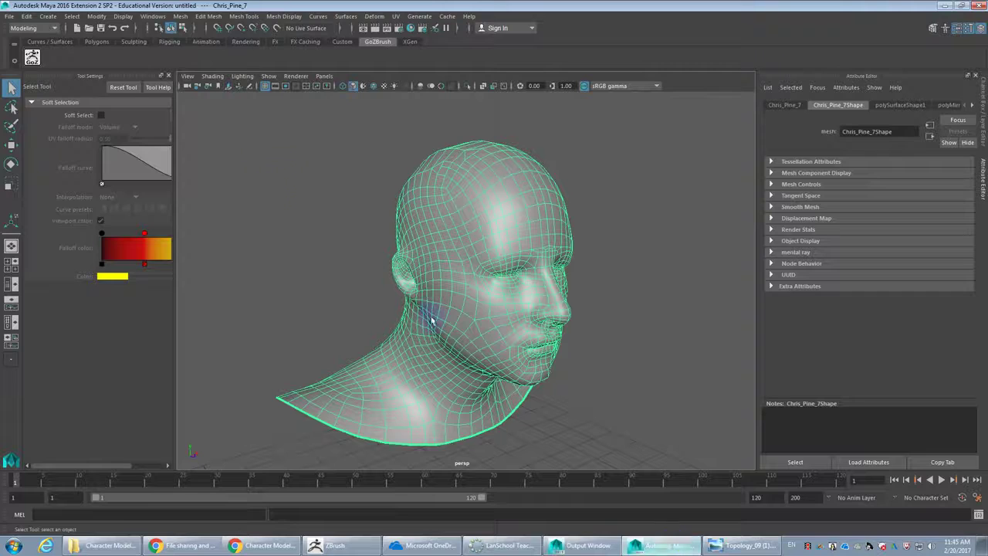
{"action": "left_click", "coordinate": [31, 56]}
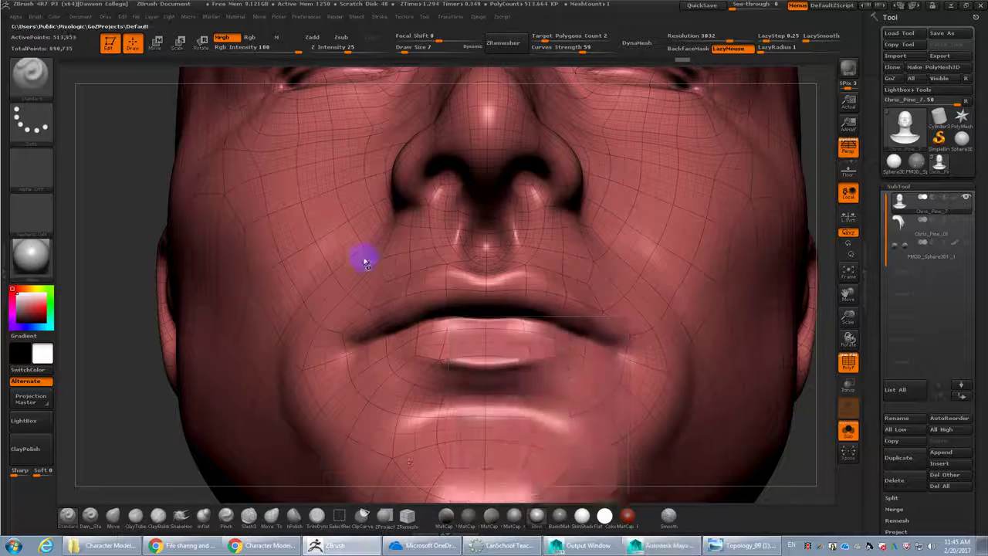
{"action": "left_click", "coordinate": [554, 308]}
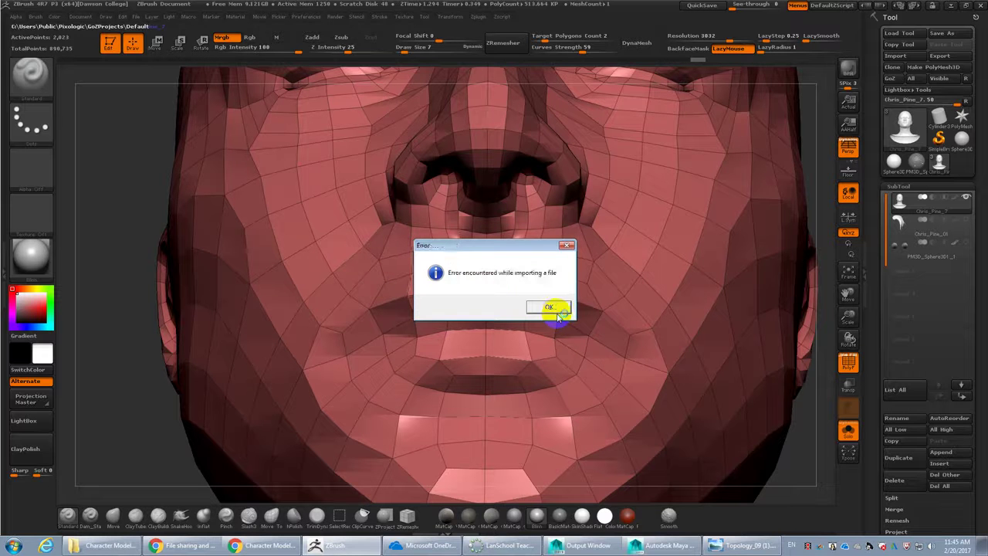
{"action": "left_click", "coordinate": [558, 309]}
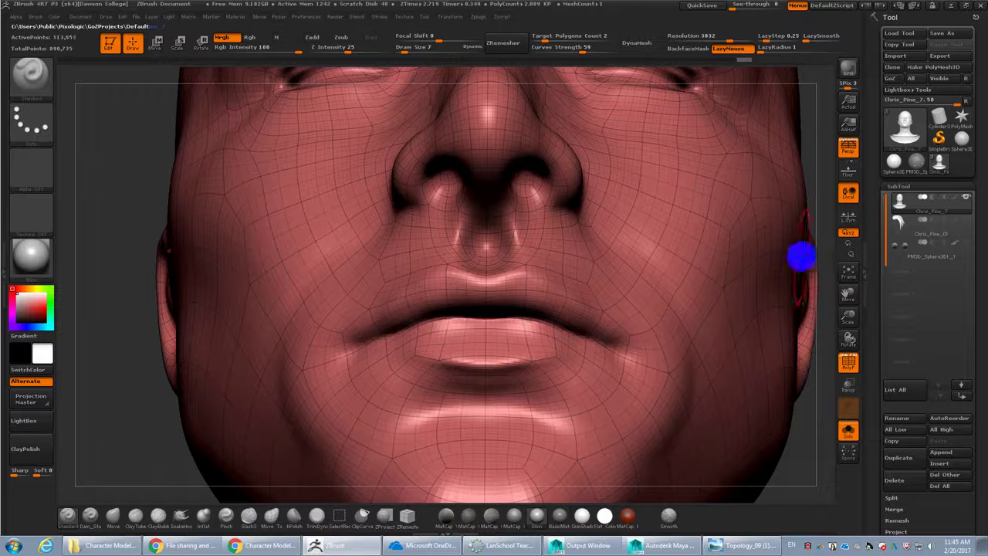
Switch back to Maya and apply Cleanup to the selected head, fixing faces with more than 4 sides by tessellation
{"action": "left_click", "coordinate": [664, 545]}
{"action": "left_click_drag", "start_coordinate": [545, 307], "coordinate": [524, 295], "text": "alt"}
{"action": "scroll", "coordinate": [517, 290], "scroll_direction": "up", "scroll_amount": 3}
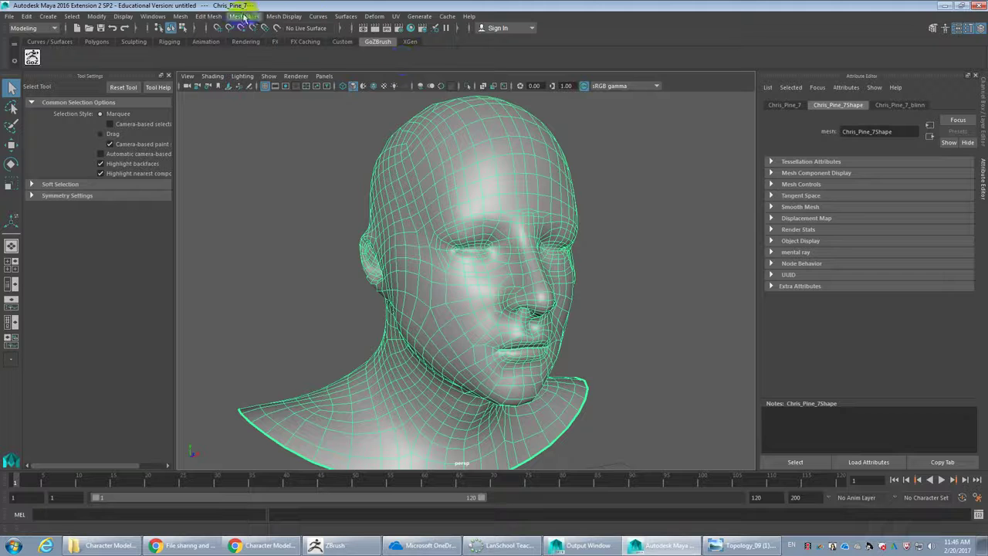
{"action": "left_click", "coordinate": [207, 17]}
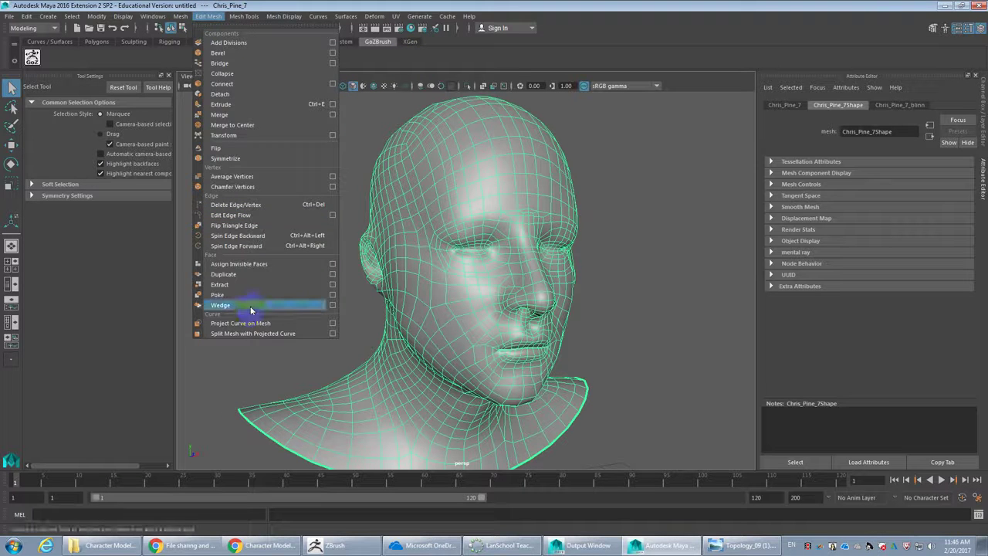
{"action": "mouse_move", "coordinate": [180, 16]}
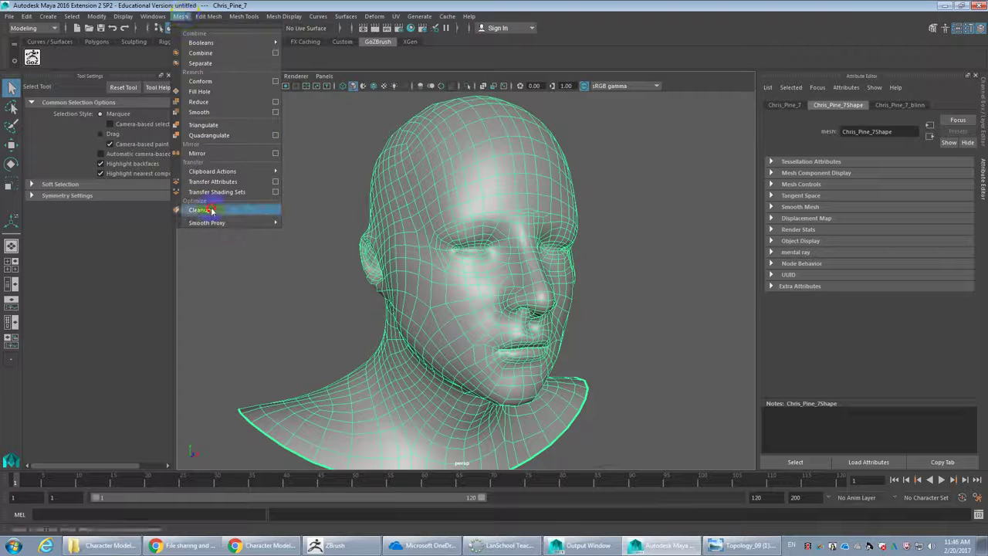
{"action": "left_click", "coordinate": [247, 209]}
{"action": "left_click", "coordinate": [647, 289]}
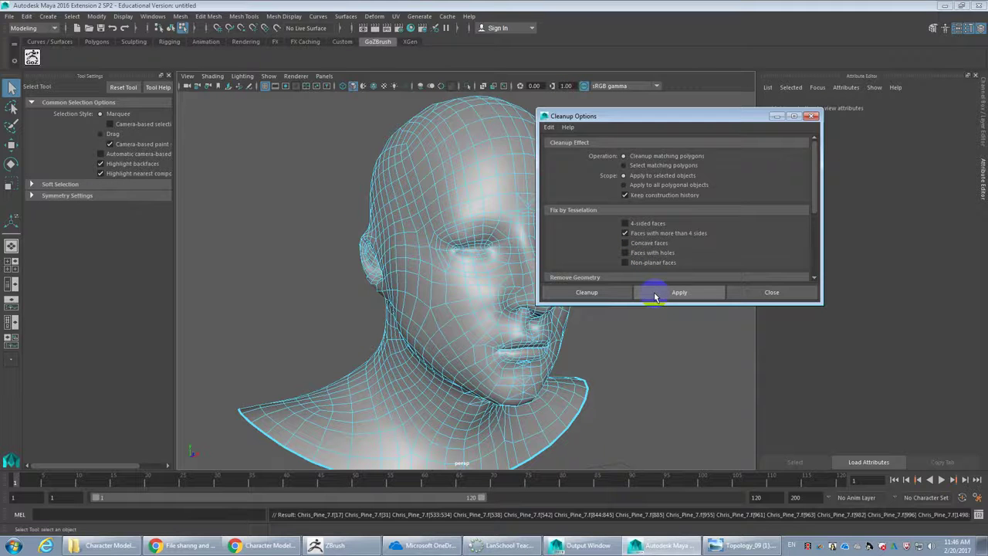
Close the Cleanup options and undo the last Cleanup on the head
{"action": "left_click", "coordinate": [761, 293]}
{"action": "key", "text": "ctrl+z"}
{"action": "key", "text": "ctrl+z"}
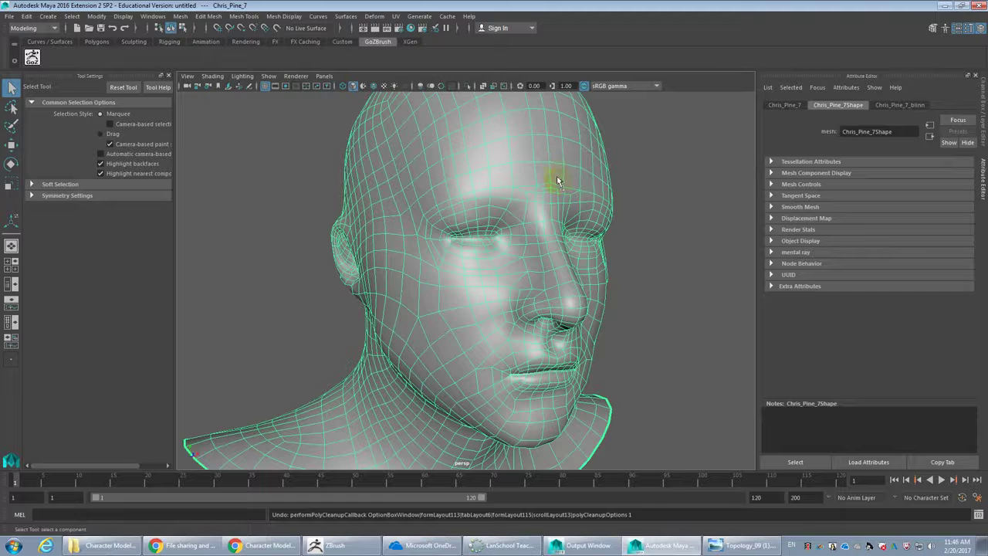
Switch the head to vertex selection and delete the stray centre-line vertices below the lower lip and on the chin
{"action": "right_click_drag", "start_coordinate": [550, 168], "coordinate": [585, 185]}
{"action": "left_click_drag", "start_coordinate": [584, 185], "coordinate": [557, 118], "text": "alt"}
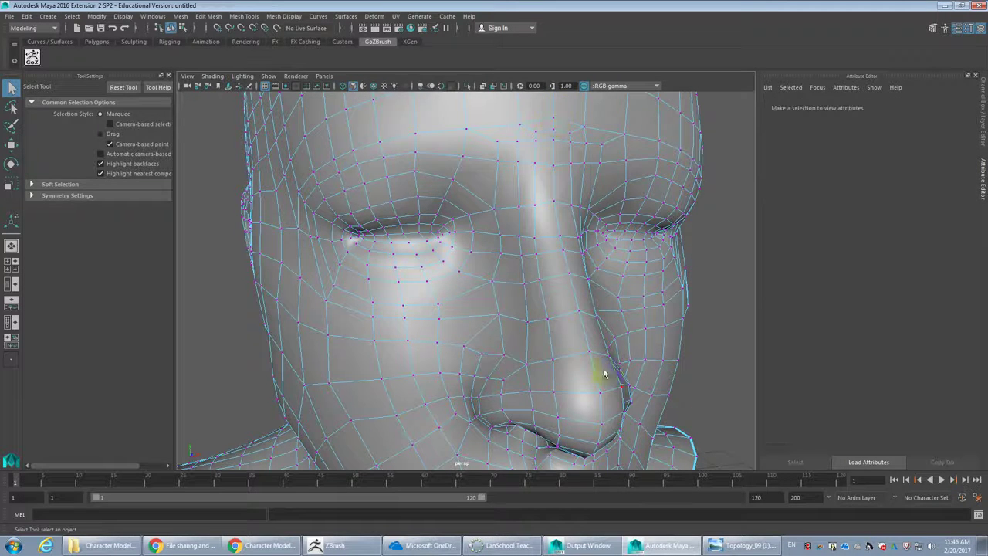
{"action": "left_click_drag", "start_coordinate": [605, 373], "coordinate": [522, 265], "text": "alt"}
{"action": "left_click", "coordinate": [499, 284]}
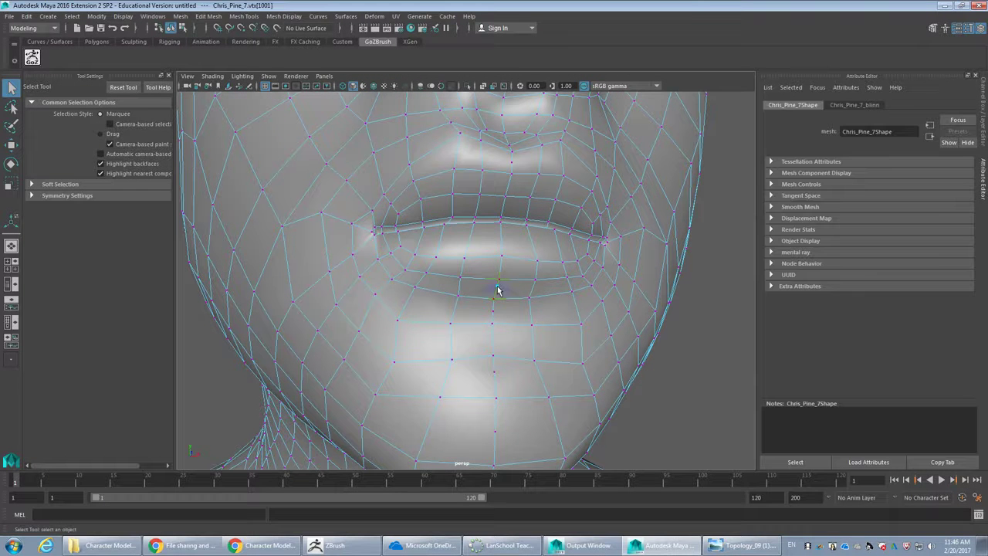
{"action": "left_click", "coordinate": [497, 329]}
{"action": "left_click", "coordinate": [496, 376]}
{"action": "left_click", "coordinate": [503, 419]}
{"action": "scroll", "coordinate": [530, 422], "scroll_direction": "down", "scroll_amount": 3}
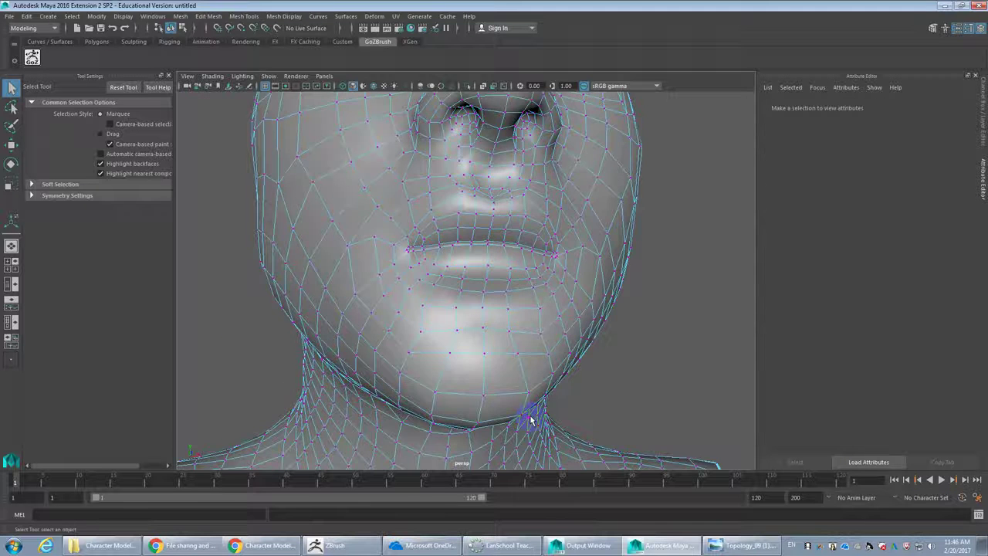
Delete the stray centre-line vertices under the chin and down the front of the neck
{"action": "left_click_drag", "start_coordinate": [526, 407], "coordinate": [509, 260], "text": "alt"}
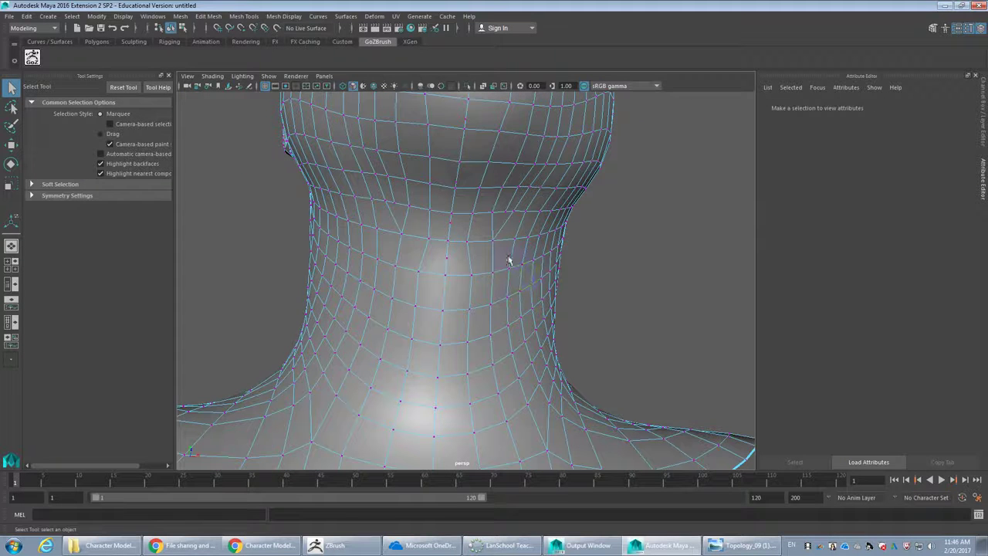
{"action": "left_click", "coordinate": [463, 120]}
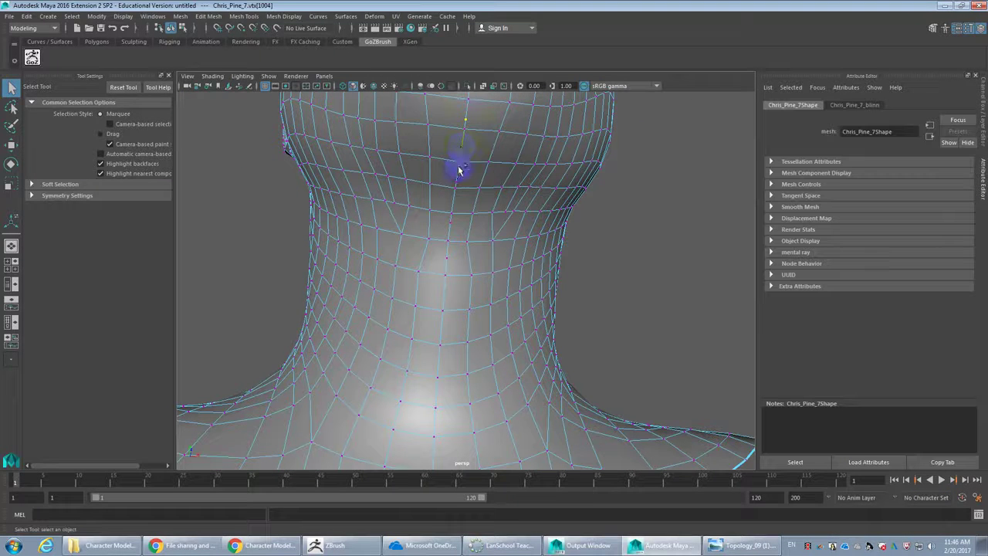
{"action": "left_click", "coordinate": [484, 206]}
{"action": "left_click", "coordinate": [451, 222]}
{"action": "left_click", "coordinate": [448, 260]}
{"action": "left_click", "coordinate": [450, 283]}
{"action": "left_click", "coordinate": [446, 349]}
{"action": "left_click_drag", "start_coordinate": [447, 351], "coordinate": [518, 344], "text": "alt"}
{"action": "left_click", "coordinate": [452, 434]}
{"action": "left_click", "coordinate": [457, 425]}
Check the mouth and nose area close up and delete one more stray vertex from the head
{"action": "scroll", "coordinate": [469, 271], "scroll_direction": "up", "scroll_amount": 10}
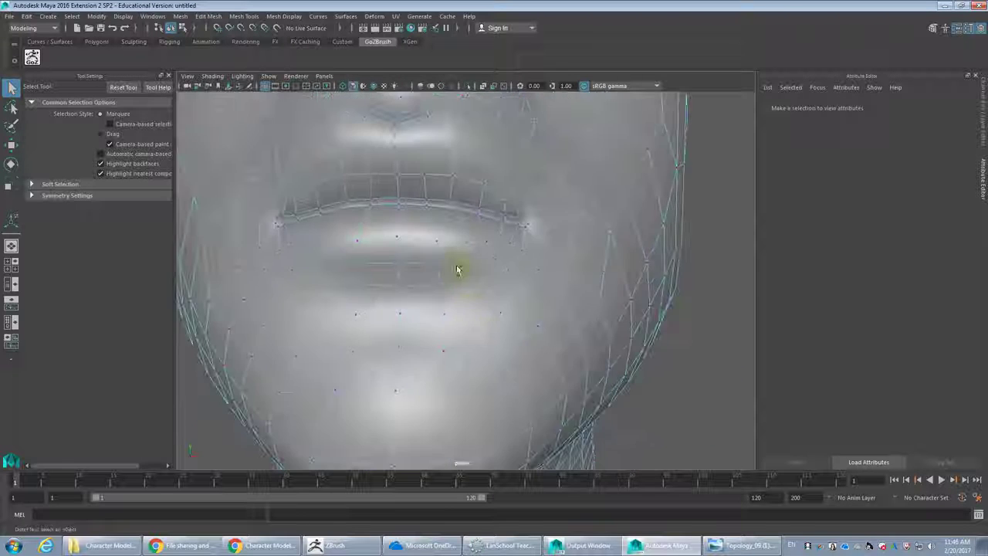
{"action": "left_click_drag", "start_coordinate": [432, 302], "coordinate": [436, 227], "text": "alt"}
{"action": "scroll", "coordinate": [436, 227], "scroll_direction": "down", "scroll_amount": 10}
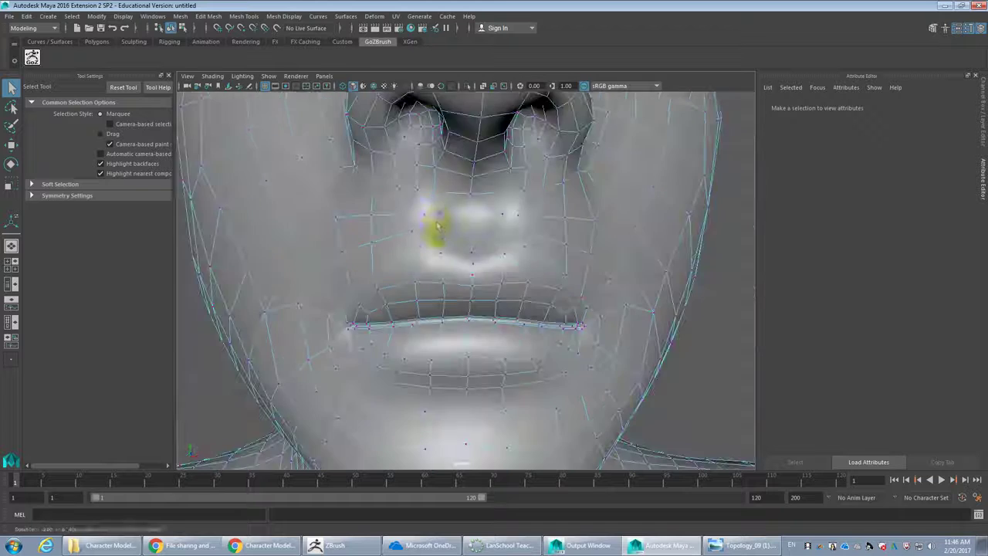
{"action": "scroll", "coordinate": [450, 284], "scroll_direction": "down", "scroll_amount": 3}
{"action": "left_click_drag", "start_coordinate": [432, 360], "coordinate": [453, 185], "text": "alt"}
{"action": "middle_click_drag", "start_coordinate": [454, 186], "coordinate": [467, 112], "text": "alt"}
{"action": "scroll", "coordinate": [481, 234], "scroll_direction": "up", "scroll_amount": 5}
{"action": "middle_click_drag", "start_coordinate": [504, 274], "coordinate": [500, 276], "text": "alt"}
{"action": "left_click", "coordinate": [548, 330]}
{"action": "key", "text": "Delete"}
Return the head to object mode and try to send it to ZBrush with GoZ, dismissing the import error
{"action": "right_click_drag", "start_coordinate": [548, 332], "coordinate": [521, 234], "text": "alt"}
{"action": "scroll", "coordinate": [519, 235], "scroll_direction": "up", "scroll_amount": 2}
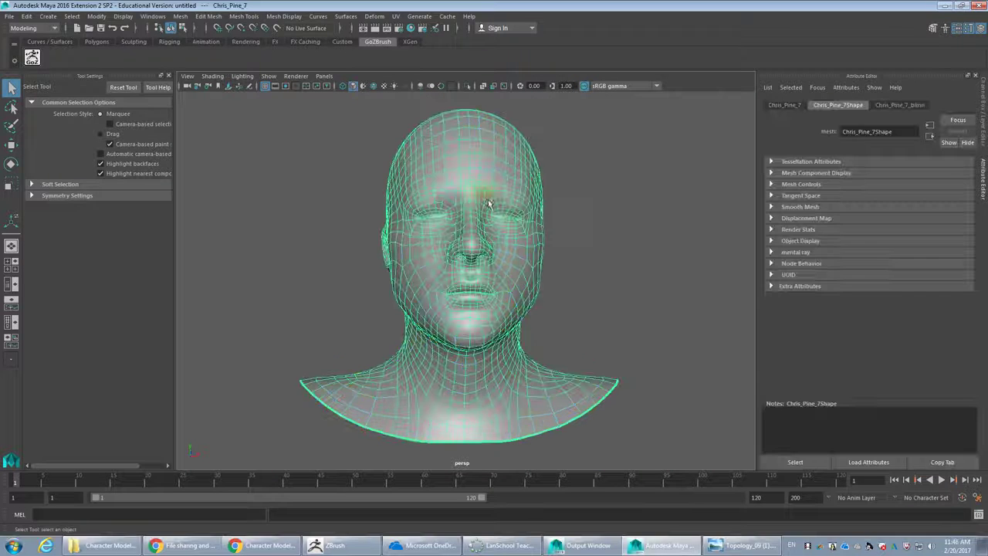
{"action": "left_click", "coordinate": [32, 57]}
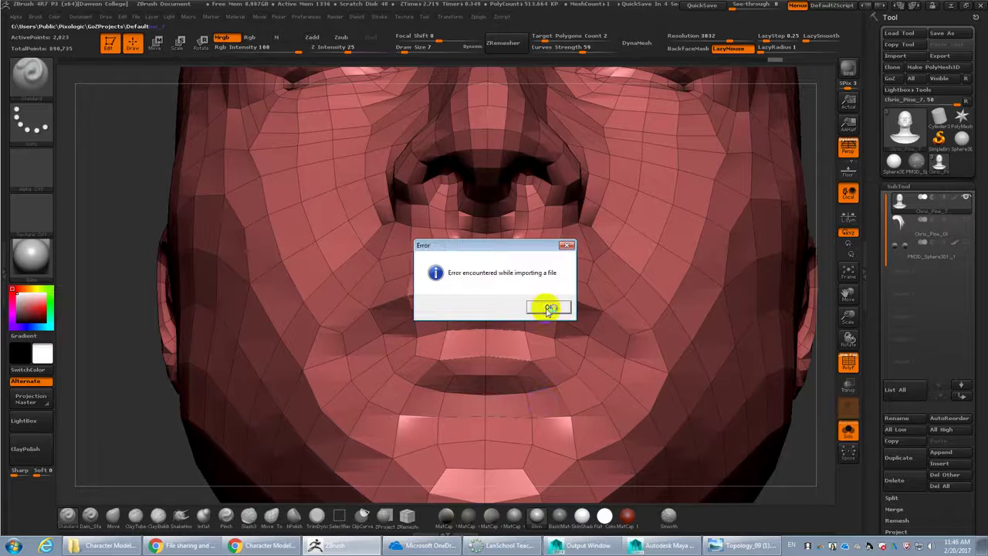
{"action": "left_click", "coordinate": [549, 308]}
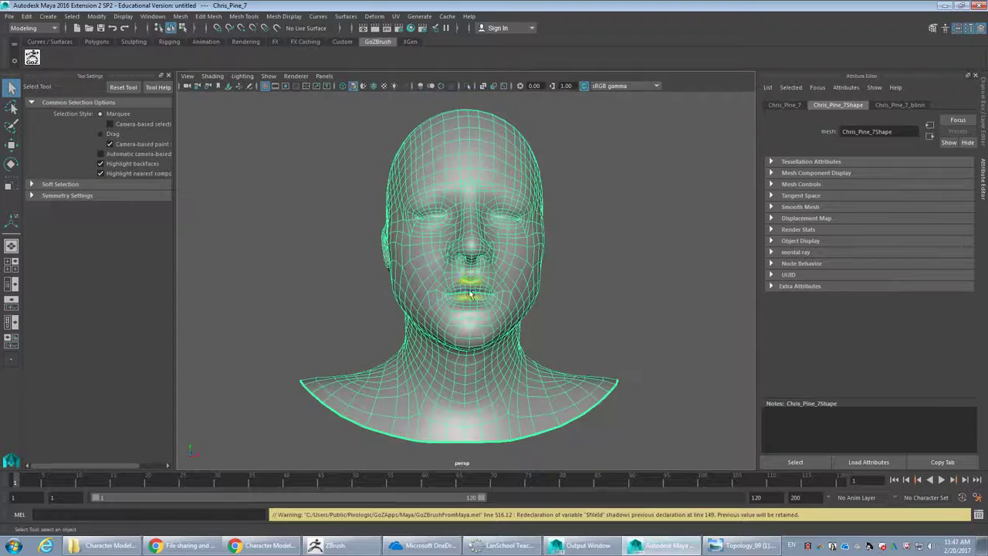
Examine the head's vertices from the back and along the front centre line, from the brow to the chin
{"action": "left_click_drag", "start_coordinate": [470, 295], "coordinate": [587, 173], "text": "alt"}
{"action": "left_click_drag", "start_coordinate": [527, 177], "coordinate": [450, 210], "text": "alt"}
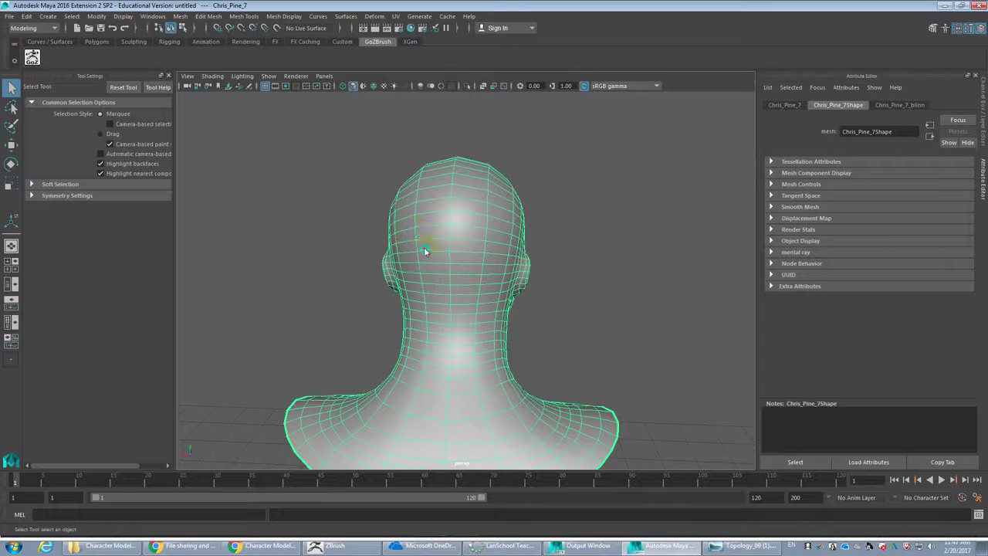
{"action": "key", "text": "F9"}
{"action": "left_click_drag", "start_coordinate": [505, 274], "coordinate": [482, 274], "text": "alt"}
{"action": "mouse_move", "coordinate": [483, 274]}
{"action": "right_mouse_down", "text": "alt"}
{"action": "mouse_move", "coordinate": [489, 267]}
{"action": "mouse_move", "coordinate": [474, 249]}
{"action": "mouse_move", "coordinate": [478, 265]}
{"action": "right_mouse_up", "text": "alt"}
{"action": "scroll", "coordinate": [472, 297], "scroll_direction": "down", "scroll_amount": 5}
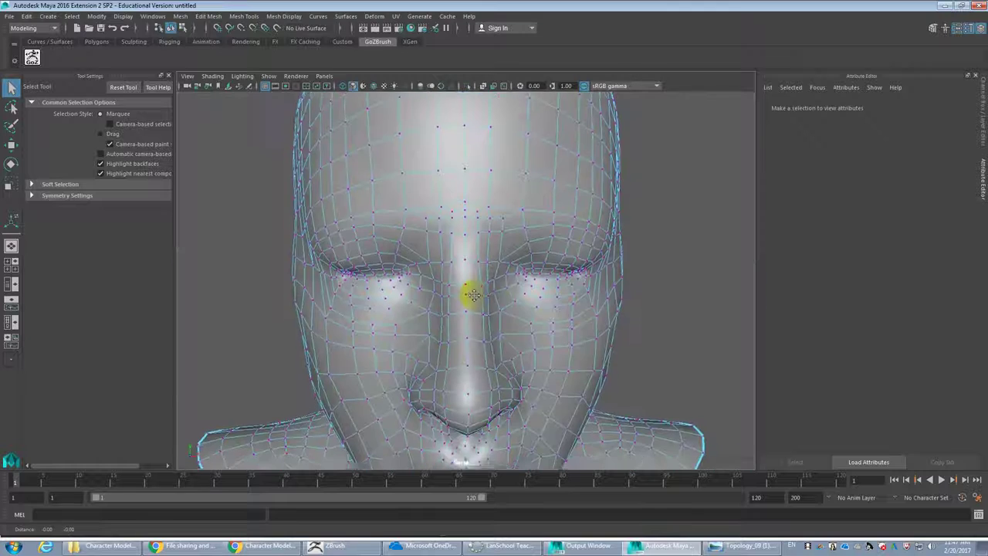
{"action": "scroll", "coordinate": [472, 305], "scroll_direction": "up", "scroll_amount": 3}
{"action": "scroll", "coordinate": [472, 301], "scroll_direction": "up", "scroll_amount": 3}
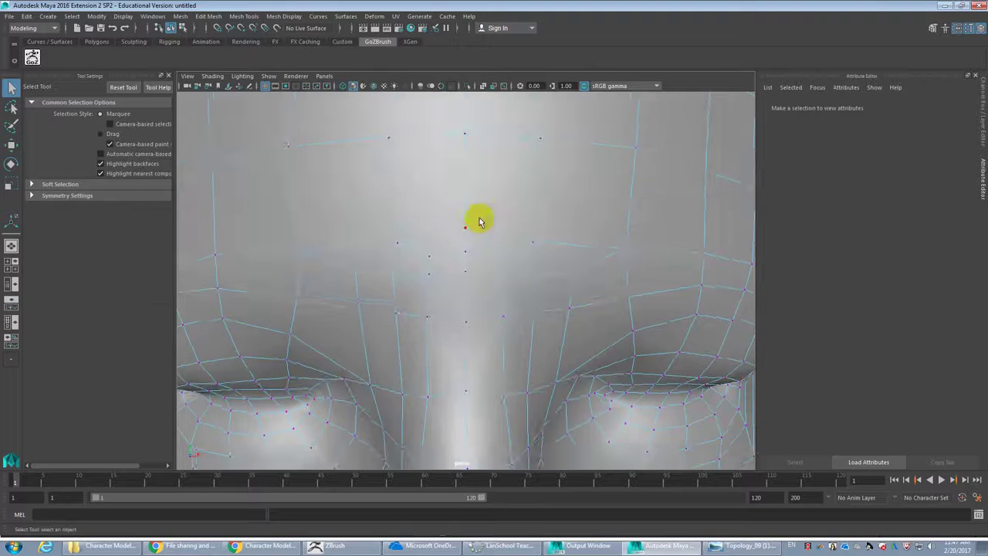
{"action": "left_click", "coordinate": [477, 223]}
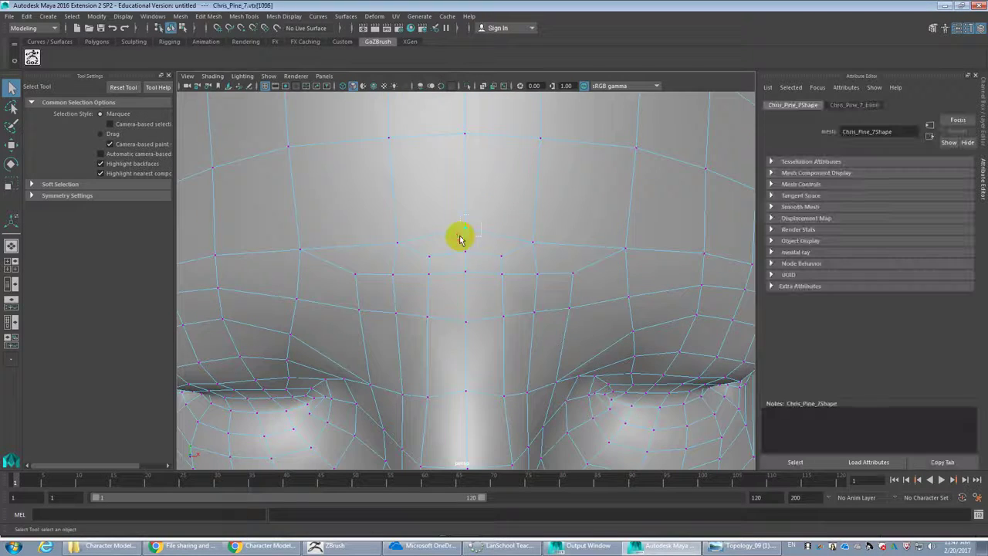
{"action": "scroll", "coordinate": [463, 260], "scroll_direction": "down", "scroll_amount": 5}
{"action": "left_click_drag", "start_coordinate": [469, 287], "coordinate": [479, 252], "text": "alt"}
{"action": "scroll", "coordinate": [473, 247], "scroll_direction": "up", "scroll_amount": 5}
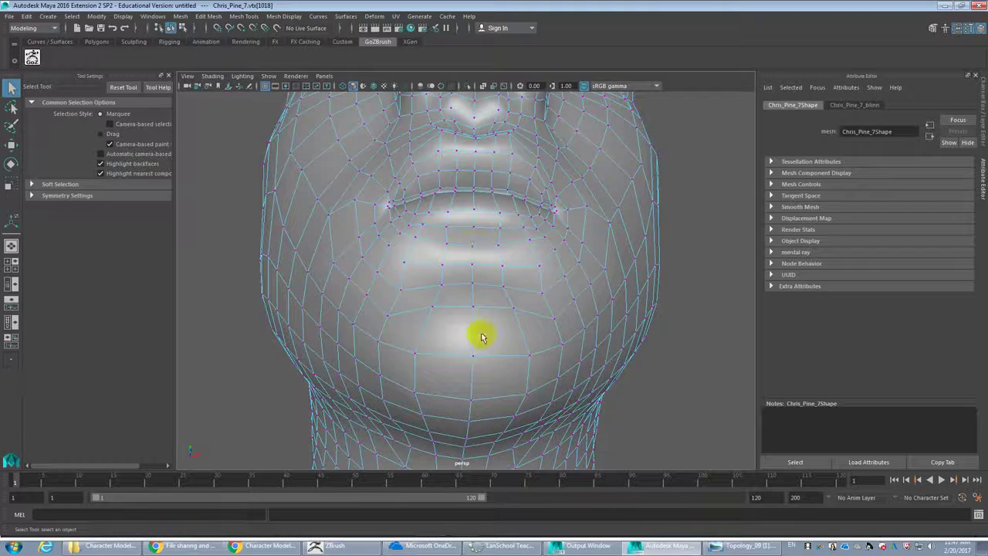
{"action": "scroll", "coordinate": [477, 309], "scroll_direction": "down", "scroll_amount": 5}
{"action": "left_click_drag", "start_coordinate": [476, 309], "coordinate": [498, 338], "text": "alt"}
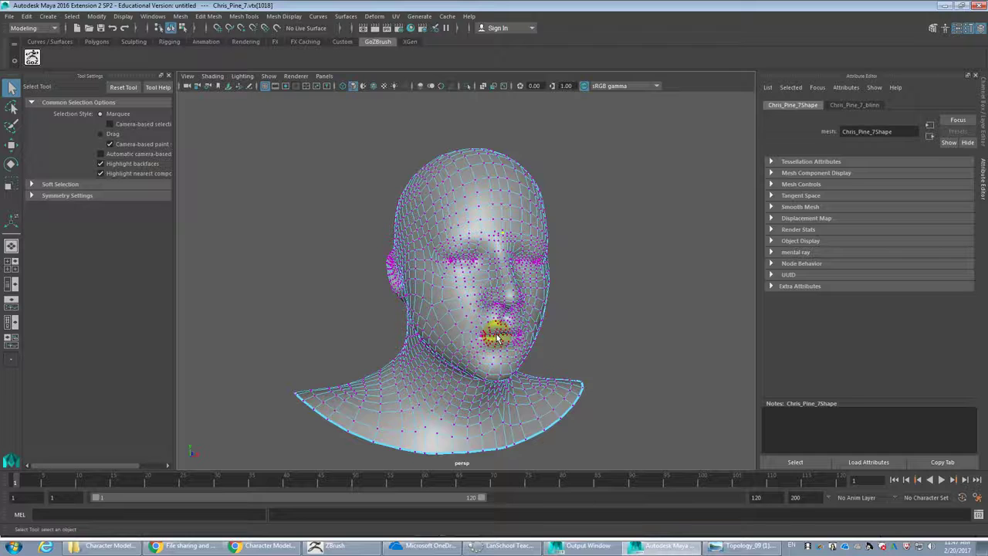
Show the Channel Box and select all of the head's vertices
{"action": "key", "text": "ctrl+a"}
{"action": "scroll", "coordinate": [562, 253], "scroll_direction": "down", "scroll_amount": 4}
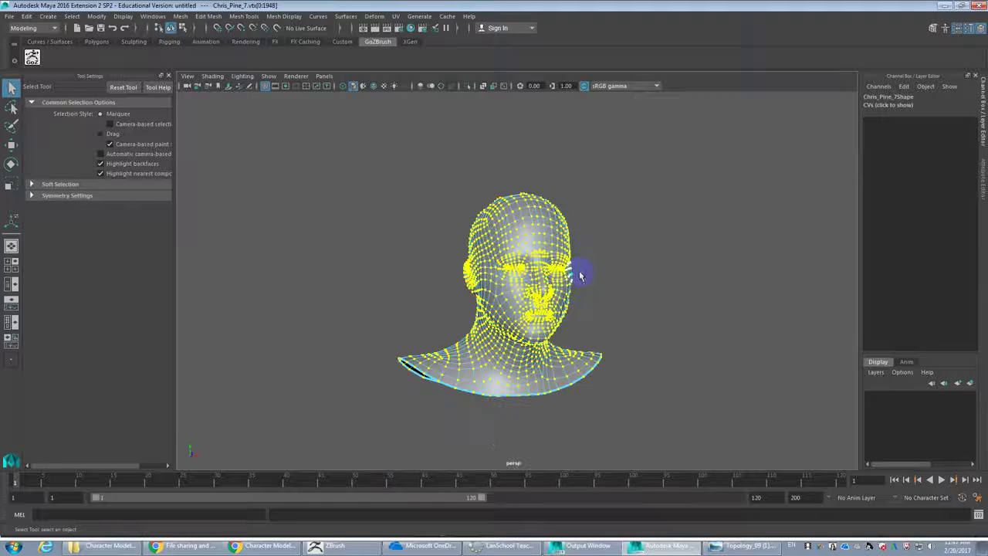
{"action": "left_click", "coordinate": [583, 278]}
Select the whole head in object mode and retry the GoZ transfer to ZBrush, dismissing the import error dialogs
{"action": "left_click_drag", "start_coordinate": [569, 294], "coordinate": [499, 224], "text": "alt"}
{"action": "left_click", "coordinate": [650, 179]}
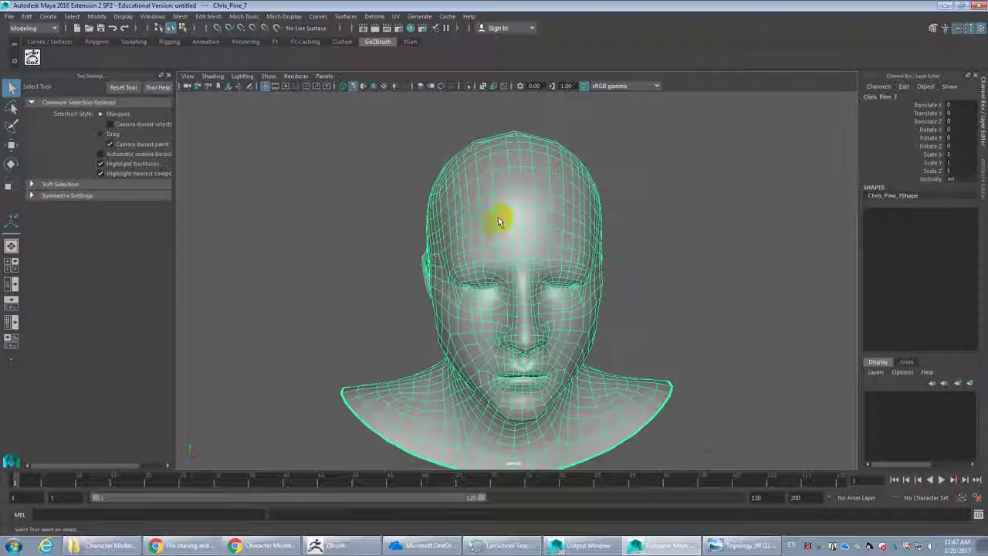
{"action": "scroll", "coordinate": [498, 208], "scroll_direction": "up", "scroll_amount": 4}
{"action": "left_click", "coordinate": [32, 57]}
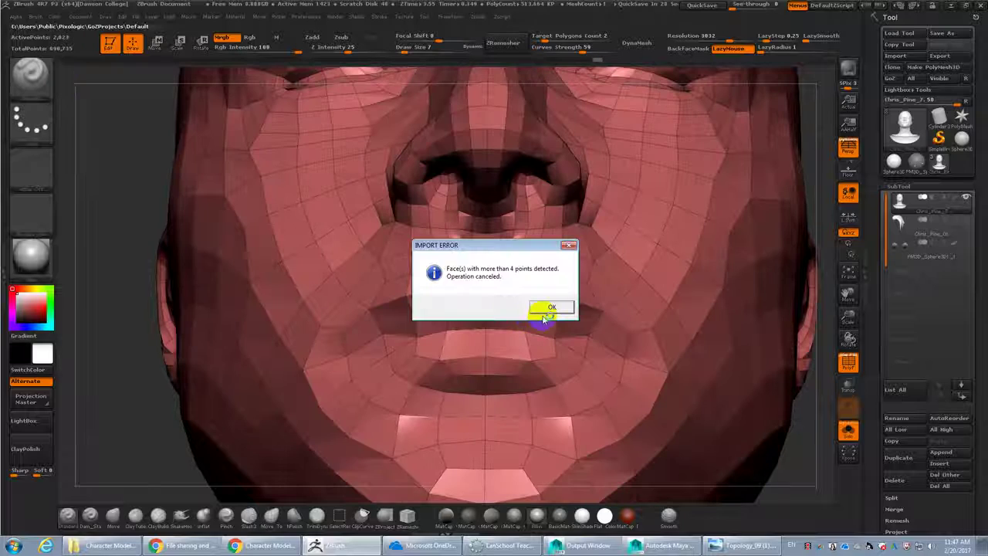
{"action": "left_click", "coordinate": [547, 307]}
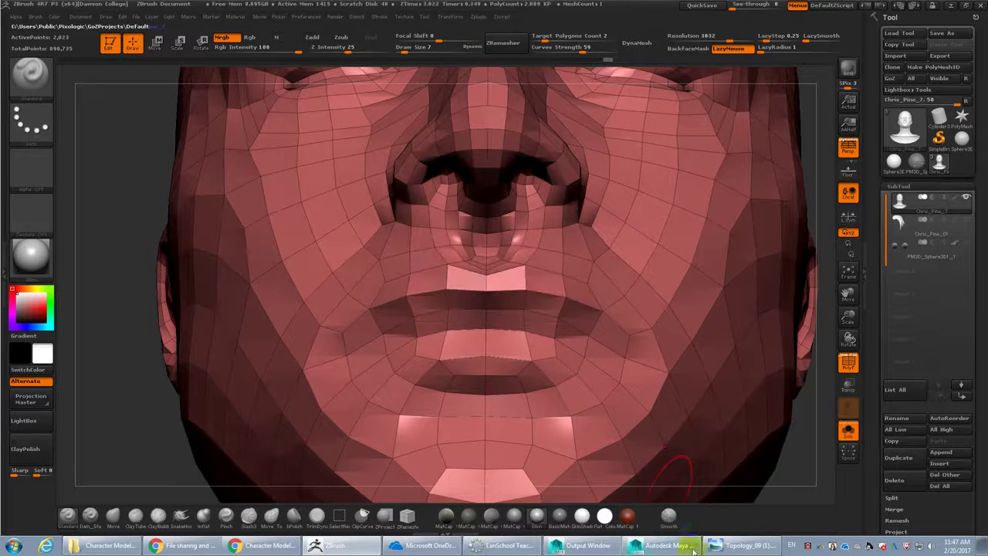
Switch back to Maya and examine the mesh vertices around the mouth, selecting those at the centre of the lips
{"action": "left_click", "coordinate": [660, 545]}
{"action": "left_click_drag", "start_coordinate": [568, 330], "coordinate": [633, 334], "text": "alt"}
{"action": "middle_click_drag", "start_coordinate": [633, 333], "coordinate": [564, 339], "text": "alt"}
{"action": "left_click_drag", "start_coordinate": [564, 340], "coordinate": [533, 337], "text": "alt"}
{"action": "scroll", "coordinate": [513, 307], "scroll_direction": "up", "scroll_amount": 3}
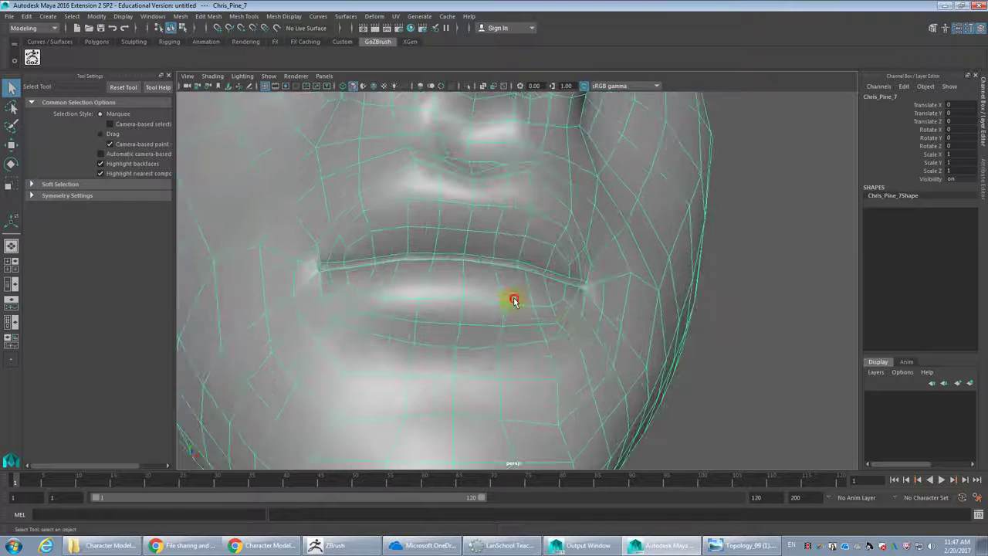
{"action": "scroll", "coordinate": [513, 301], "scroll_direction": "down", "scroll_amount": 5}
{"action": "right_click_drag", "start_coordinate": [515, 267], "coordinate": [514, 281]}
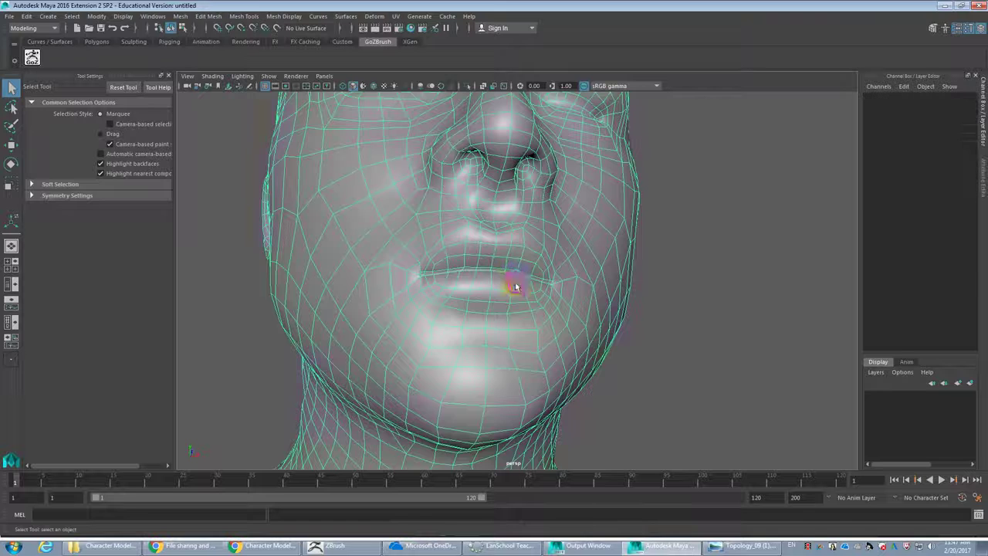
{"action": "left_click_drag", "start_coordinate": [515, 280], "coordinate": [499, 300], "text": "alt"}
{"action": "scroll", "coordinate": [448, 253], "scroll_direction": "up", "scroll_amount": 10}
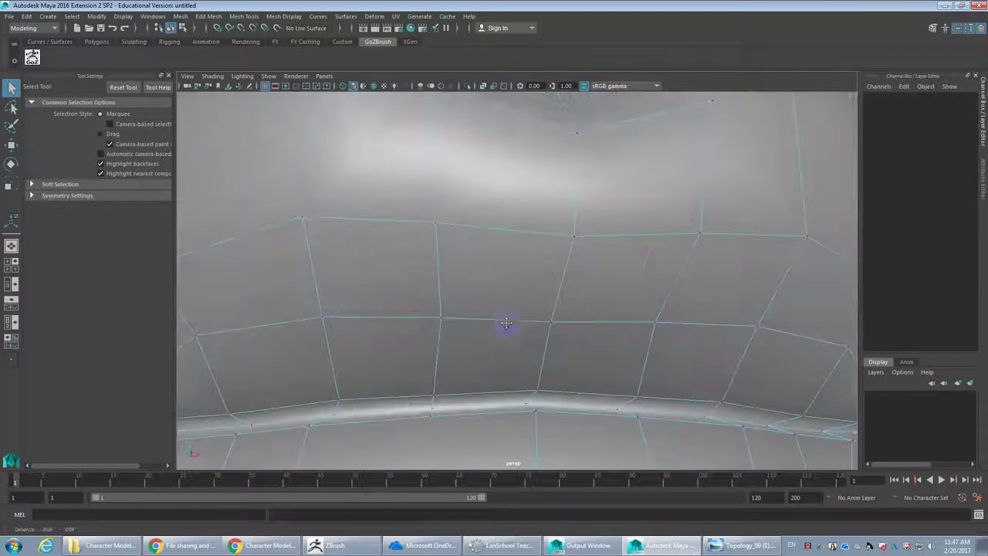
{"action": "left_click_drag", "start_coordinate": [505, 323], "coordinate": [552, 343], "text": "alt"}
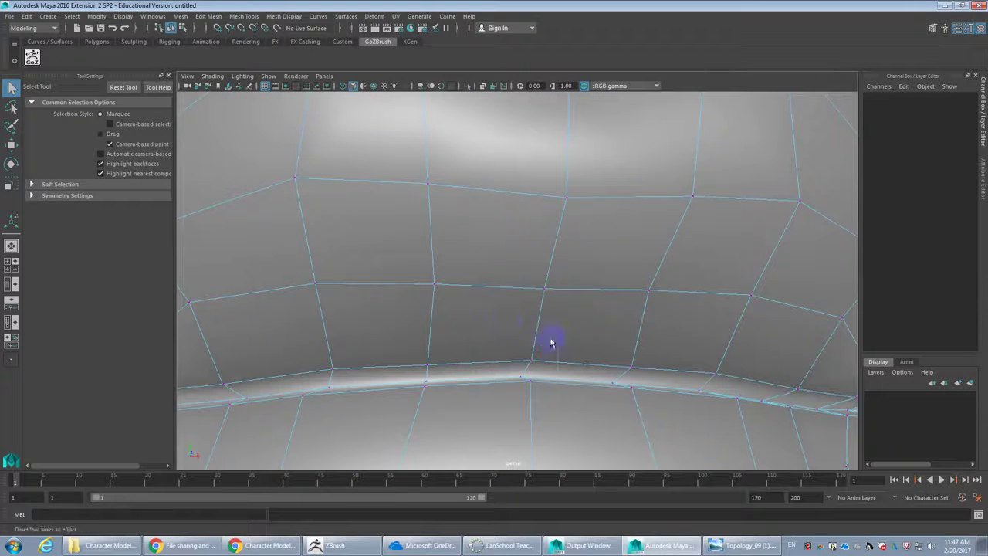
{"action": "left_click", "coordinate": [522, 404]}
{"action": "scroll", "coordinate": [510, 402], "scroll_direction": "down", "scroll_amount": 8}
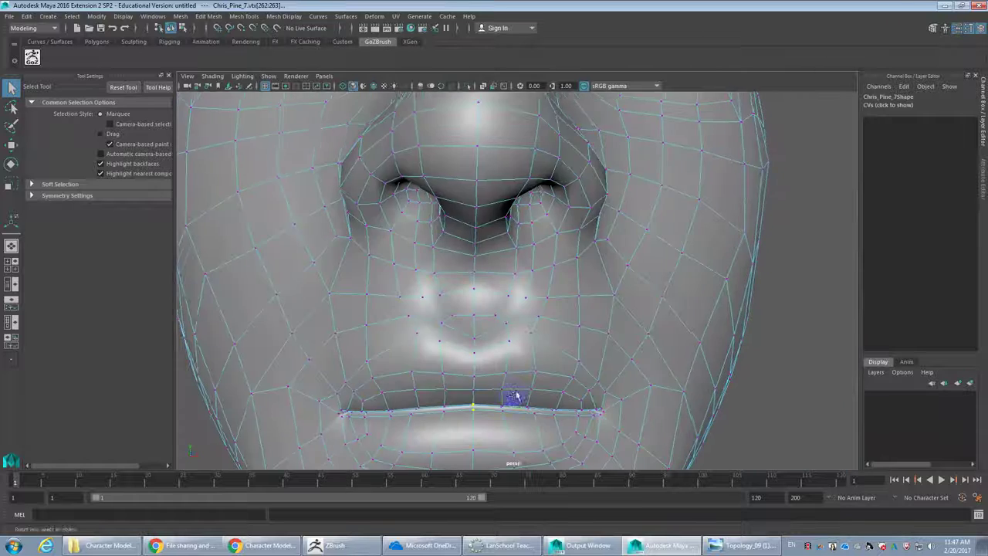
{"action": "scroll", "coordinate": [540, 348], "scroll_direction": "up", "scroll_amount": 8}
{"action": "scroll", "coordinate": [530, 371], "scroll_direction": "down", "scroll_amount": 4}
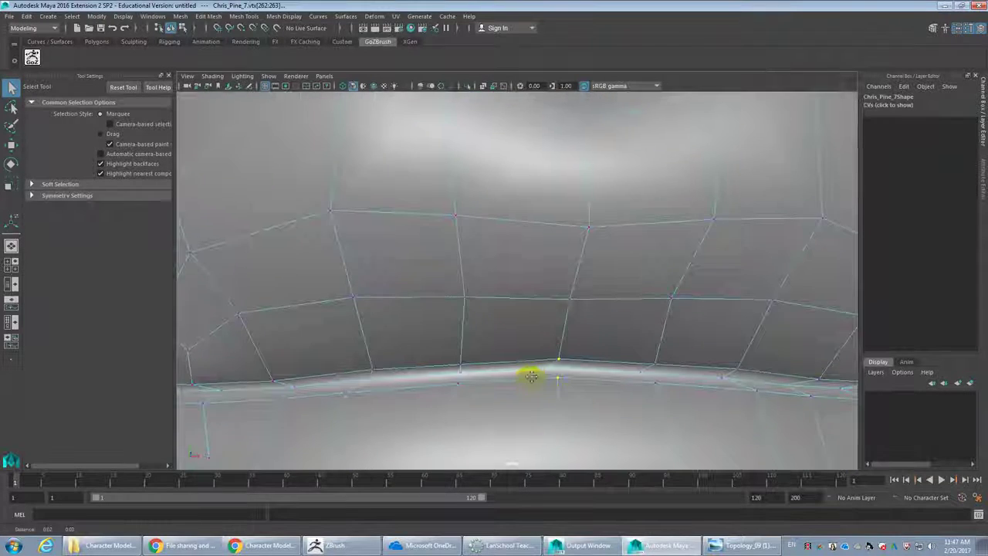
{"action": "scroll", "coordinate": [522, 308], "scroll_direction": "down", "scroll_amount": 8}
{"action": "scroll", "coordinate": [521, 312], "scroll_direction": "down", "scroll_amount": 10}
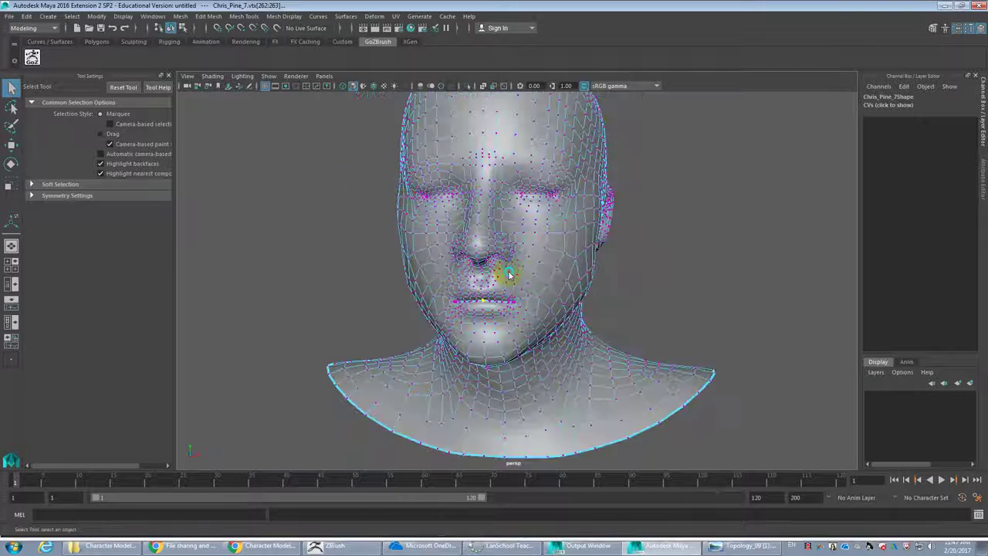
Return the head to object mode and apply Cleanup with tessellation of faces with more than 4 sides
{"action": "key", "text": "F8"}
{"action": "left_click_drag", "start_coordinate": [530, 242], "coordinate": [478, 213], "text": "alt"}
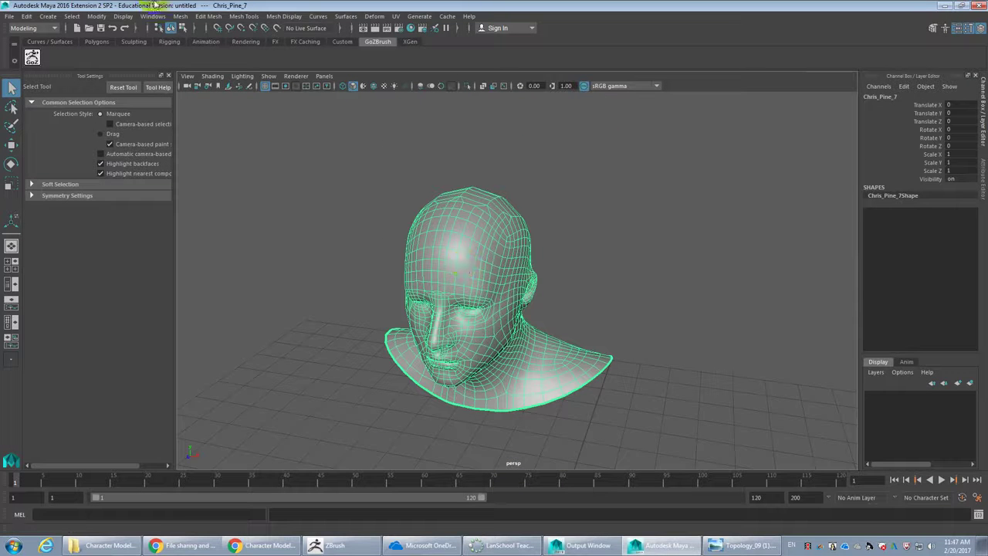
{"action": "left_click", "coordinate": [180, 16]}
{"action": "left_click", "coordinate": [204, 210]}
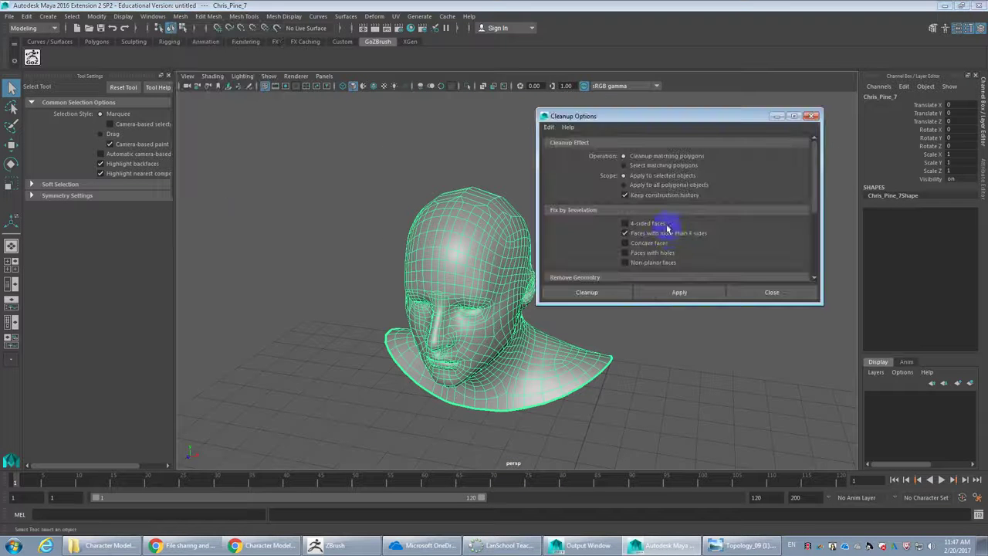
{"action": "left_click", "coordinate": [652, 292]}
Examine the head's mesh in wireframe and in shaded display from several angles
{"action": "left_click_drag", "start_coordinate": [474, 375], "coordinate": [467, 304], "text": "alt"}
{"action": "key", "text": "4"}
{"action": "left_click_drag", "start_coordinate": [495, 340], "coordinate": [468, 329], "text": "alt"}
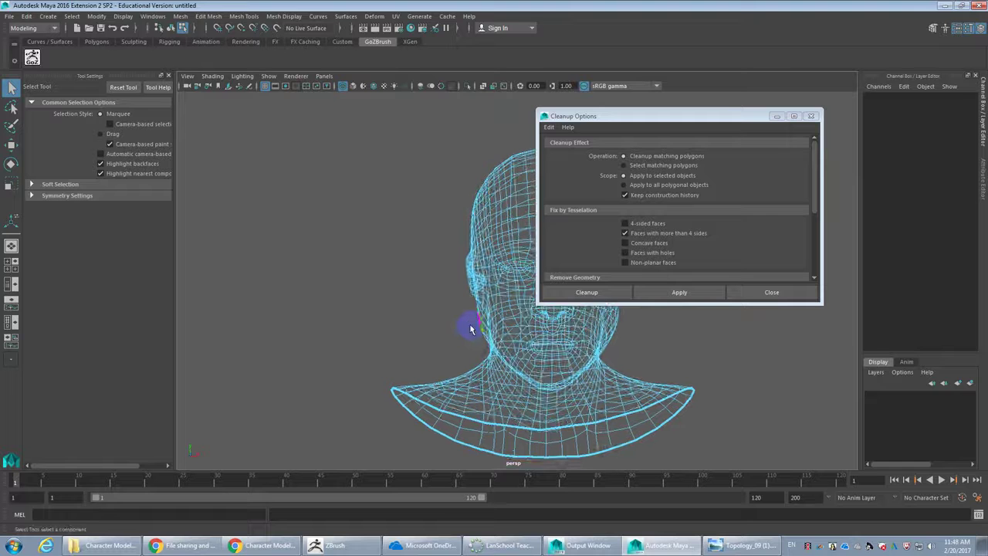
{"action": "key", "text": "5"}
{"action": "middle_click_drag", "start_coordinate": [466, 335], "coordinate": [351, 328], "text": "alt"}
{"action": "right_click_drag", "start_coordinate": [351, 329], "coordinate": [373, 335], "text": "alt"}
{"action": "left_click_drag", "start_coordinate": [373, 335], "coordinate": [485, 334], "text": "alt"}
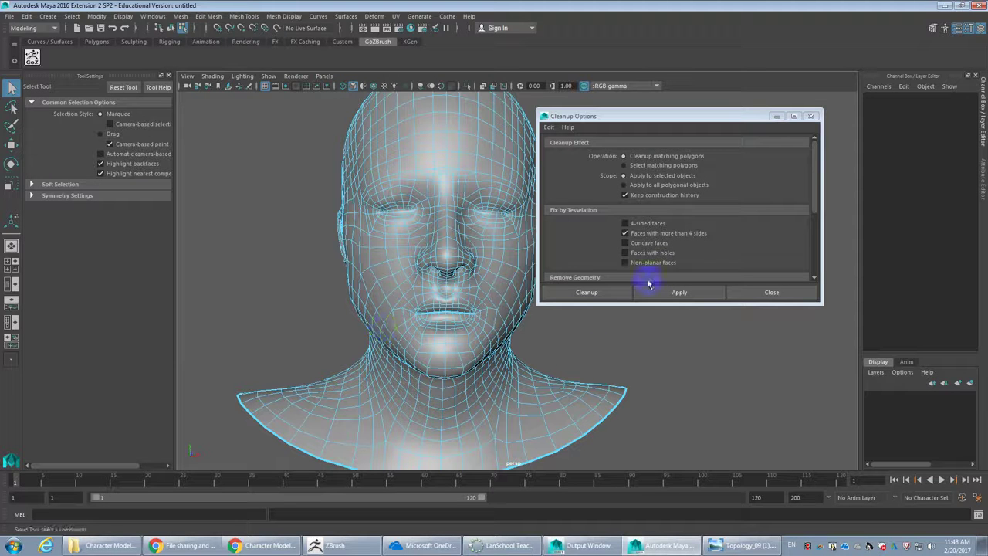
Enable removal of faces with zero geometry area in the Cleanup options and apply the cleanup
{"action": "scroll", "coordinate": [648, 241], "scroll_direction": "down", "scroll_amount": 2}
{"action": "scroll", "coordinate": [643, 232], "scroll_direction": "down", "scroll_amount": 2}
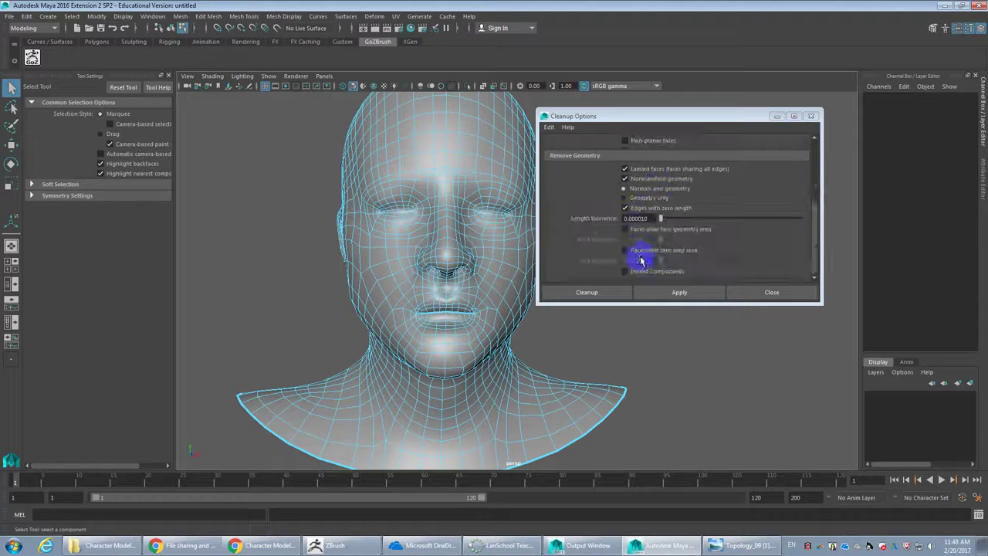
{"action": "left_click", "coordinate": [626, 230]}
{"action": "left_click", "coordinate": [640, 236]}
{"action": "left_click", "coordinate": [668, 296]}
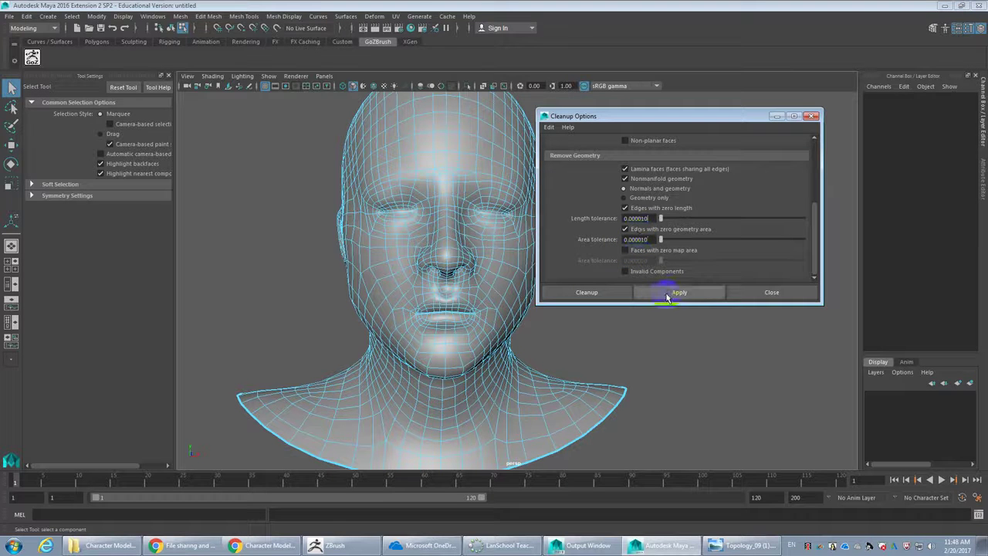
{"action": "left_click", "coordinate": [479, 232]}
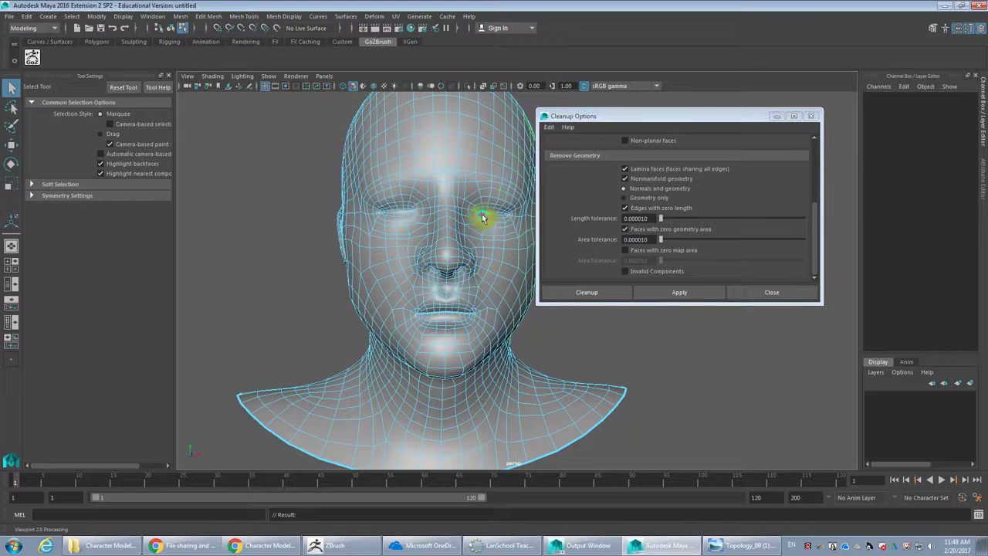
Send the cleaned head to ZBrush with GoZ and accept transferring the high-resolution details to the modified mesh
{"action": "left_click", "coordinate": [480, 220]}
{"action": "left_click", "coordinate": [33, 58]}
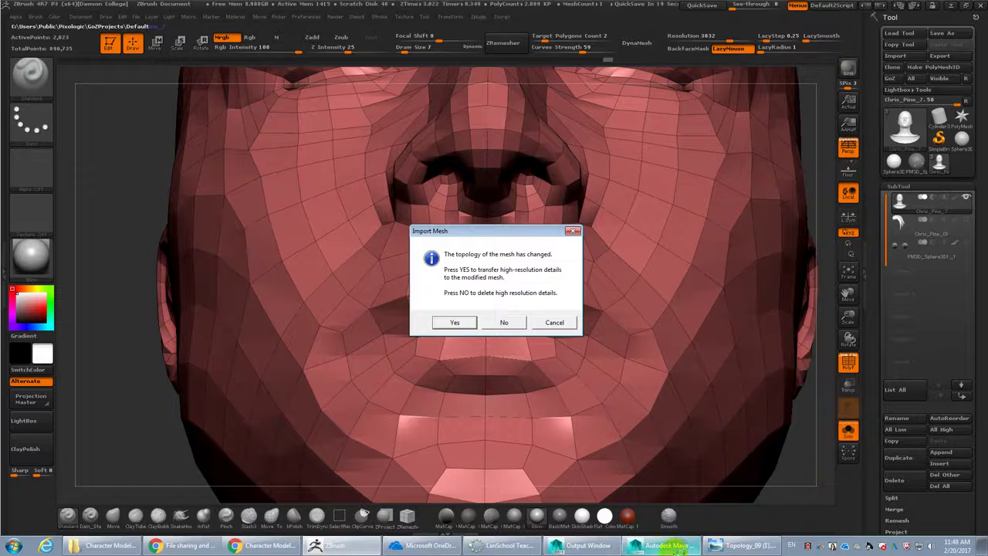
{"action": "left_click", "coordinate": [666, 546]}
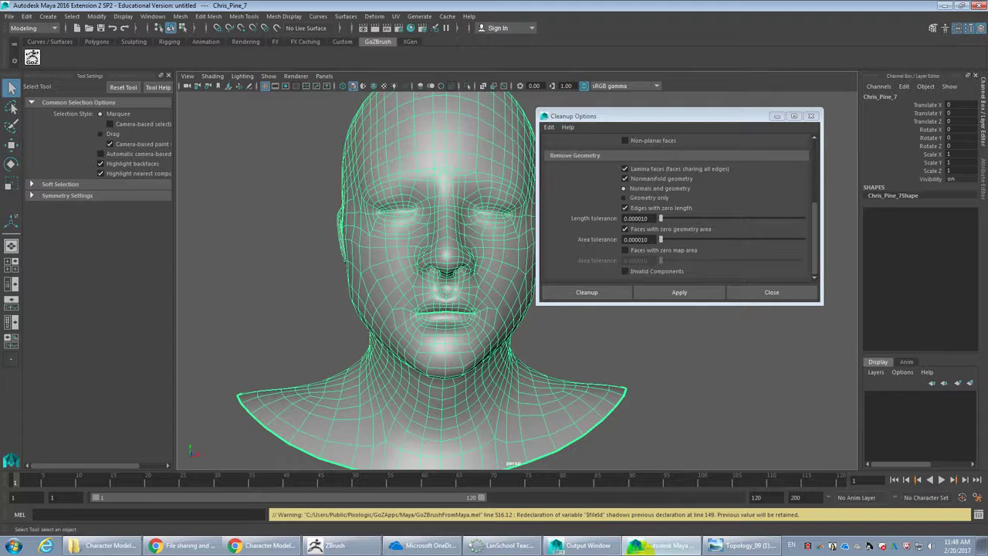
{"action": "left_click", "coordinate": [332, 545]}
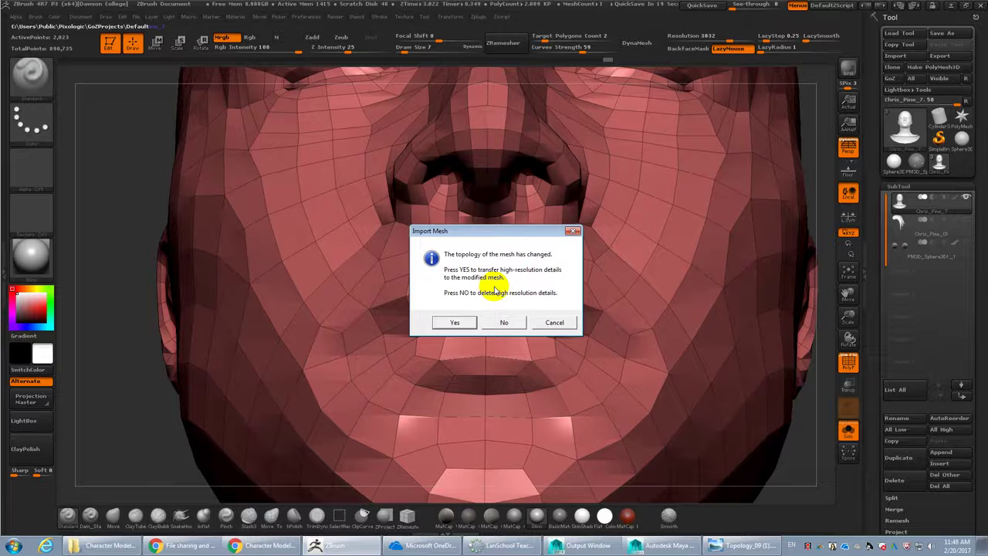
{"action": "left_click_drag", "start_coordinate": [498, 231], "coordinate": [758, 169]}
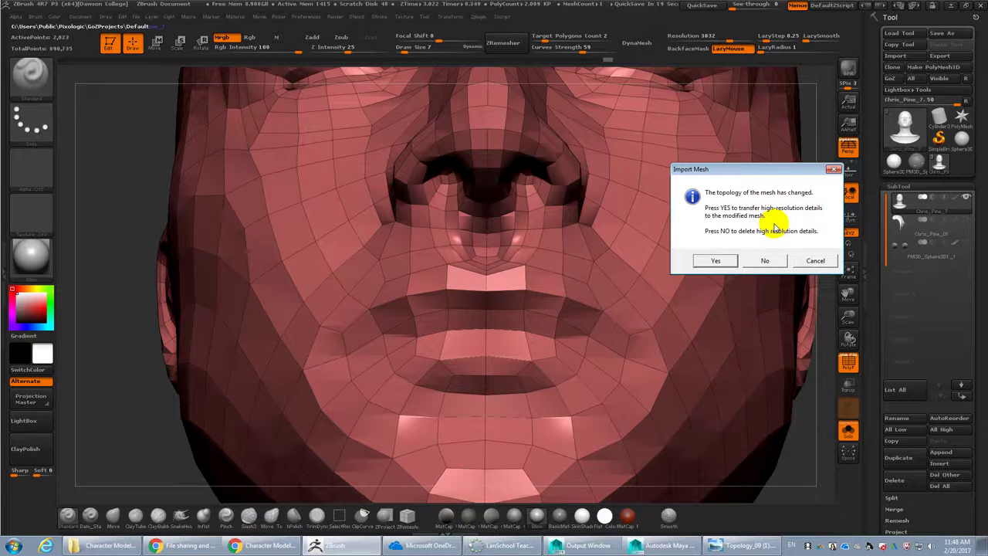
{"action": "left_click", "coordinate": [716, 261]}
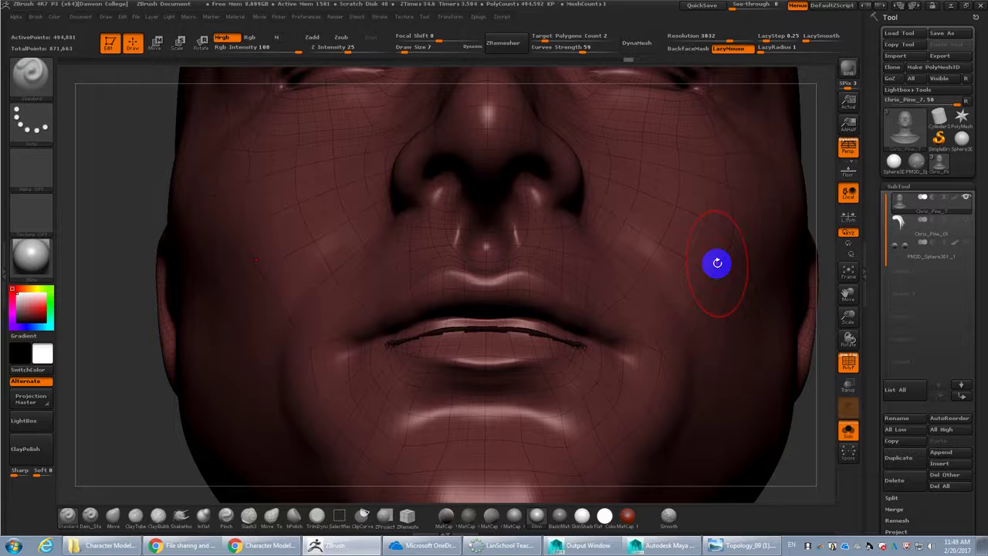
Hide the wireframe on the imported head and step it down to its lowest subdivision level
{"action": "left_click", "coordinate": [746, 410]}
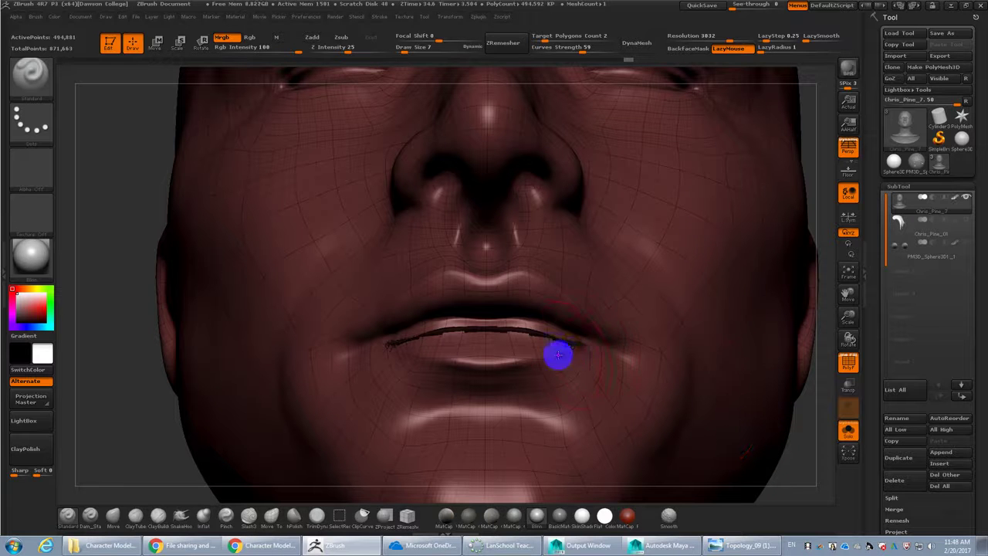
{"action": "left_click", "coordinate": [664, 373]}
{"action": "key", "text": "shift+f"}
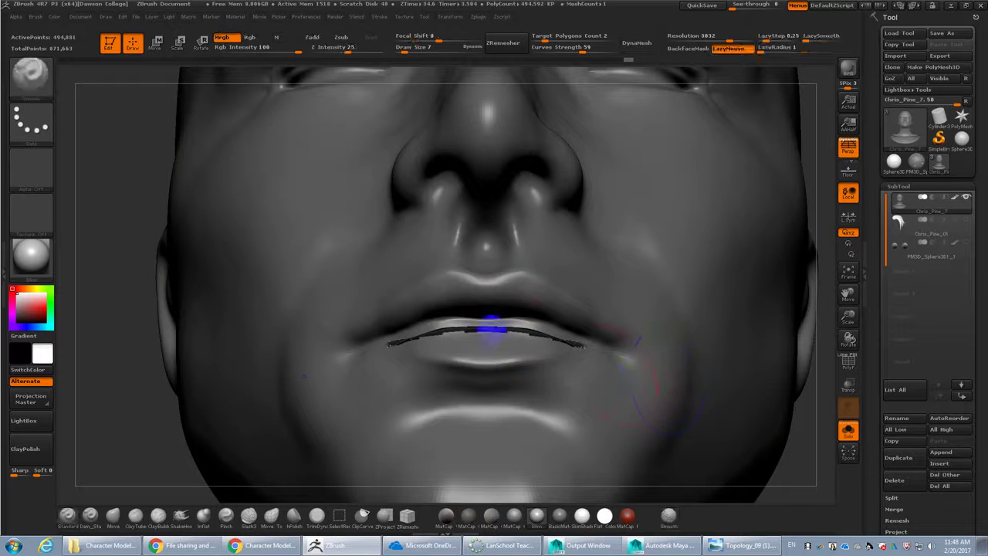
{"action": "key", "text": "b"}
{"action": "key", "text": "c"}
{"action": "key", "text": "b"}
{"action": "key", "text": "shift+d"}
{"action": "key", "text": "shift+d"}
{"action": "key", "text": "shift+d"}
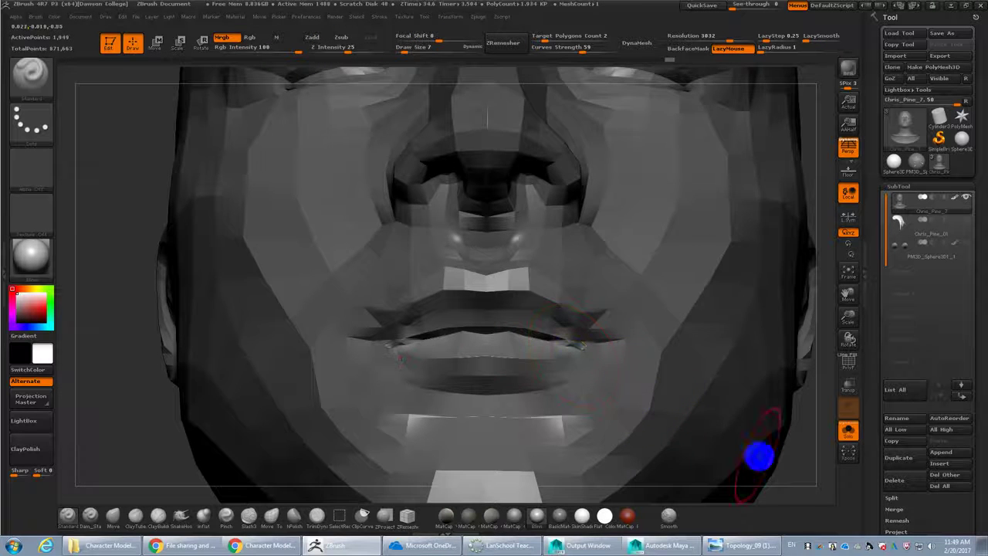
Raise the head two subdivision levels and choose the Move Topological brush for the lips
{"action": "left_click_drag", "start_coordinate": [795, 466], "coordinate": [813, 480]}
{"action": "key", "text": "d"}
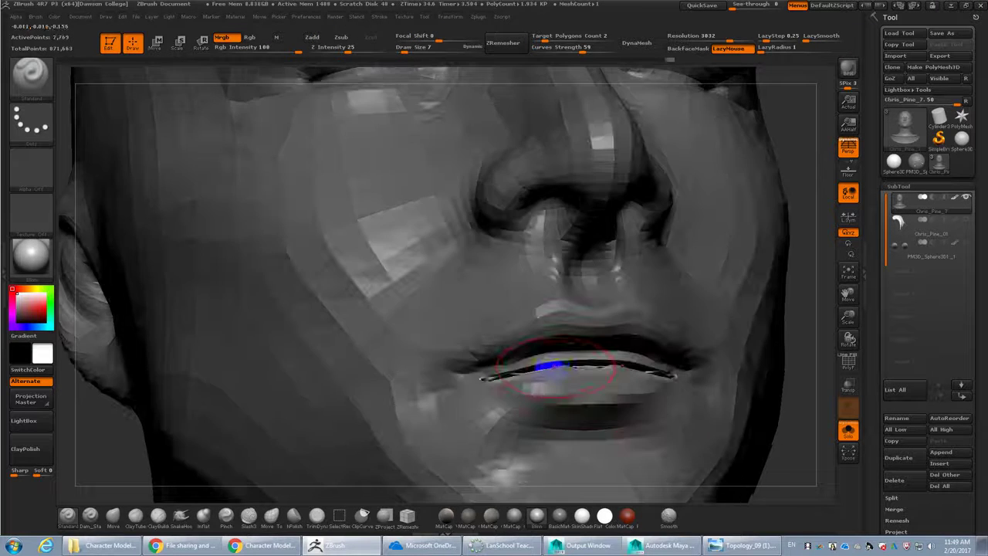
{"action": "key", "text": "d"}
{"action": "key", "text": "b"}
{"action": "key", "text": "m"}
{"action": "key", "text": "t"}
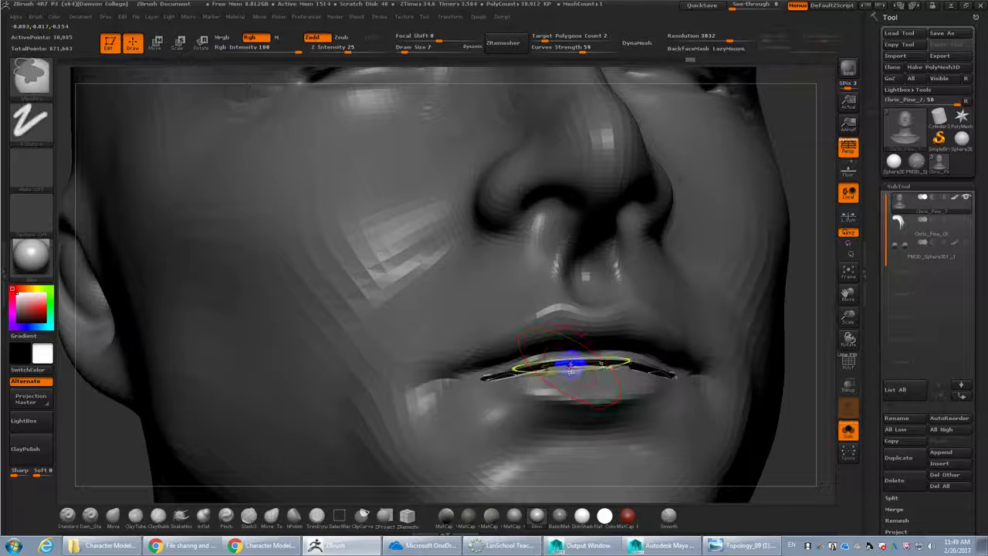
Close the gap between the lips at the second subdivision level by smoothing them with a draw size of 4
{"action": "key", "text": "shift+d"}
{"action": "key", "text": "b"}
{"action": "key", "text": "t"}
{"action": "key", "text": "o"}
{"action": "key", "text": "s"}
{"action": "mouse_move", "coordinate": [566, 365]}
{"action": "left_mouse_down"}
{"action": "mouse_move", "coordinate": [502, 373]}
{"action": "mouse_move", "coordinate": [539, 376]}
{"action": "left_mouse_up"}
{"action": "key", "text": "d"}
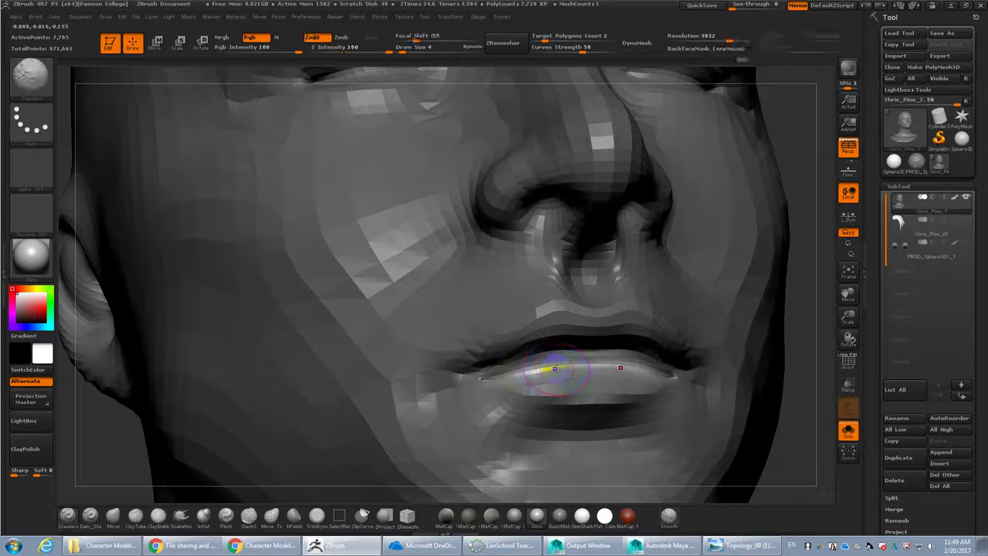
Check the mouth with and without the wireframe, smoothing the lips and raising the head to the fourth subdivision level
{"action": "key", "text": "f"}
{"action": "mouse_move", "coordinate": [570, 368]}
{"action": "left_mouse_down"}
{"action": "mouse_move", "coordinate": [623, 311]}
{"action": "mouse_move", "coordinate": [633, 341]}
{"action": "mouse_move", "coordinate": [561, 316]}
{"action": "left_mouse_up"}
{"action": "key", "text": "shift+f"}
{"action": "key", "text": "f"}
{"action": "mouse_move", "coordinate": [693, 329]}
{"action": "left_mouse_down", "text": "alt"}
{"action": "mouse_move", "coordinate": [626, 283]}
{"action": "mouse_move", "coordinate": [593, 287]}
{"action": "left_mouse_up", "text": "alt"}
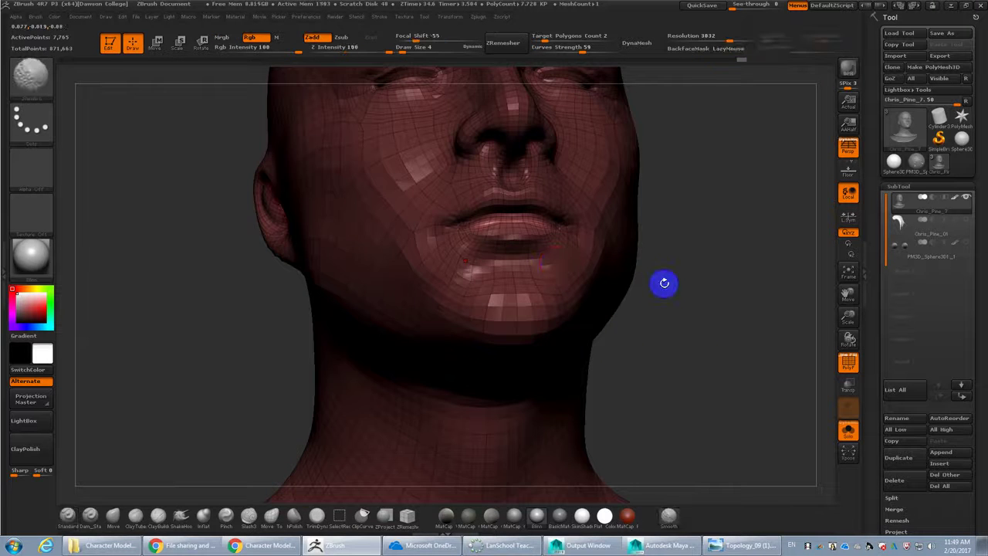
{"action": "key", "text": "shift+f"}
{"action": "left_click_drag", "start_coordinate": [697, 309], "coordinate": [711, 376], "text": "alt"}
{"action": "left_click_drag", "start_coordinate": [605, 279], "coordinate": [507, 295], "text": "shift"}
{"action": "key", "text": "d"}
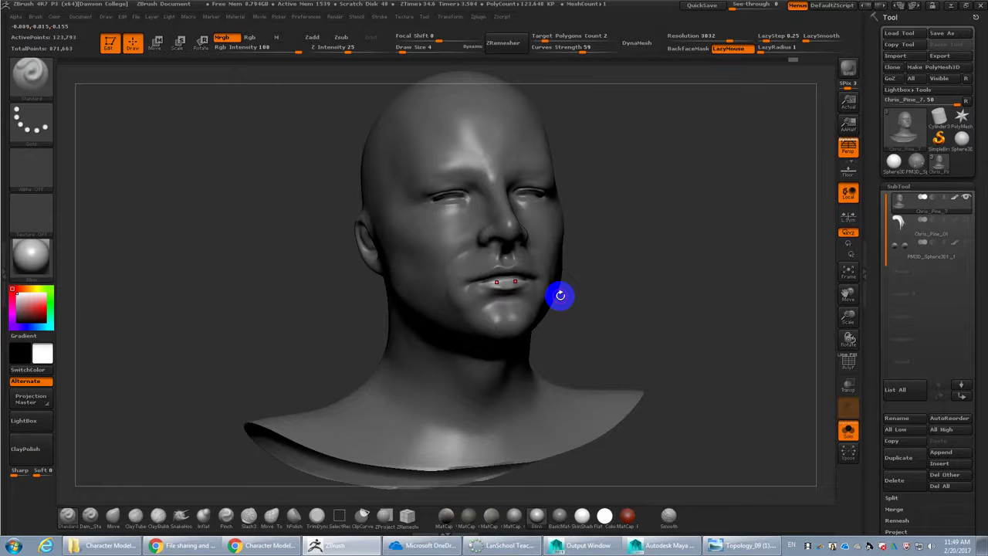
Raise the head to its highest subdivision level and smooth the lips and mouth corner with a draw size of 8
{"action": "key", "text": "f"}
{"action": "mouse_move", "coordinate": [673, 302]}
{"action": "left_mouse_down"}
{"action": "mouse_move", "coordinate": [651, 299]}
{"action": "mouse_move", "coordinate": [638, 319]}
{"action": "mouse_move", "coordinate": [642, 364]}
{"action": "mouse_move", "coordinate": [665, 358]}
{"action": "mouse_move", "coordinate": [682, 331]}
{"action": "left_mouse_up"}
{"action": "key", "text": "d"}
{"action": "left_click_drag", "start_coordinate": [626, 308], "coordinate": [611, 430], "text": "alt"}
{"action": "key", "text": "s"}
{"action": "left_click_drag", "start_coordinate": [608, 331], "coordinate": [585, 323]}
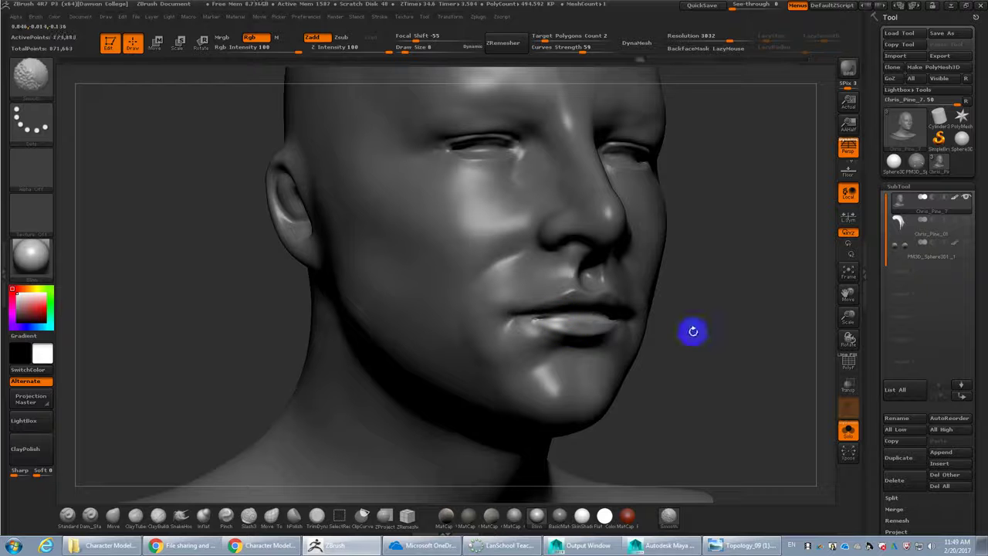
Return the head to its lowest subdivision level and display its wireframe around the mouth
{"action": "key", "text": "shift+d"}
{"action": "key", "text": "shift+d"}
{"action": "key", "text": "shift+d"}
{"action": "key", "text": "shift+d"}
{"action": "left_click_drag", "start_coordinate": [688, 344], "coordinate": [757, 376]}
{"action": "key", "text": "shift+f"}
{"action": "left_click_drag", "start_coordinate": [465, 314], "coordinate": [533, 316]}
Reposition the vertices along the lips and mouth corner using the Move brush at Z Intensity 100 and small draw sizes
{"action": "left_click", "coordinate": [113, 516]}
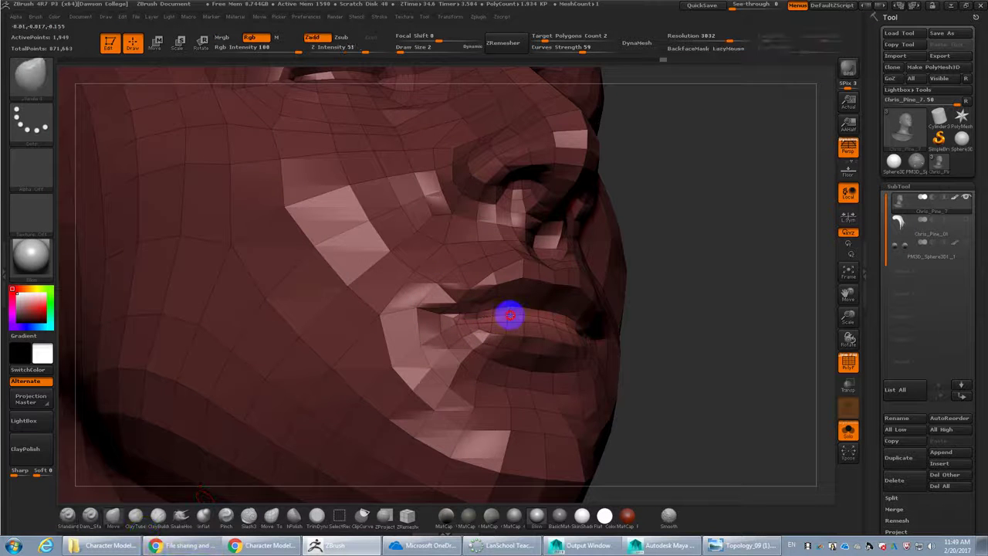
{"action": "key", "text": "s"}
{"action": "key", "text": "s"}
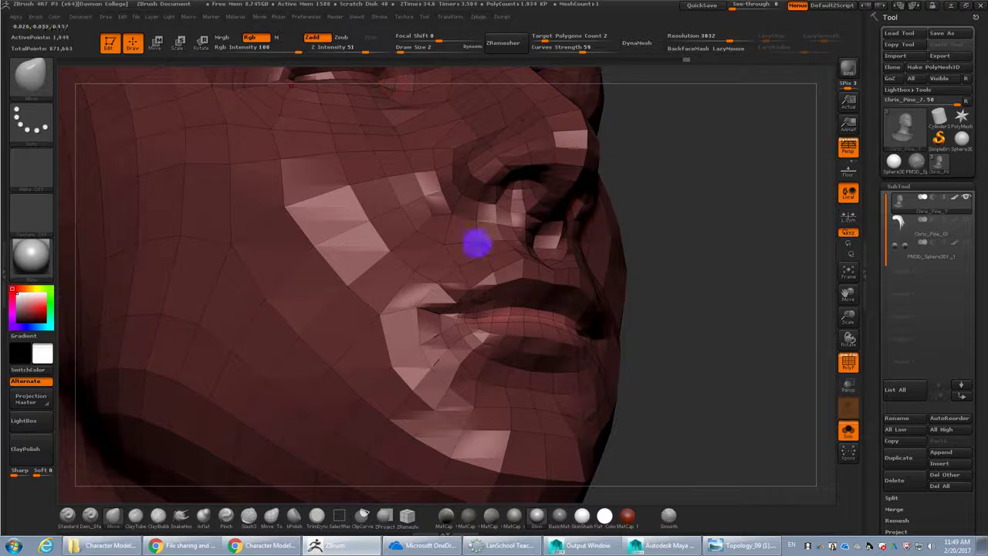
{"action": "left_click_drag", "start_coordinate": [364, 54], "coordinate": [386, 54]}
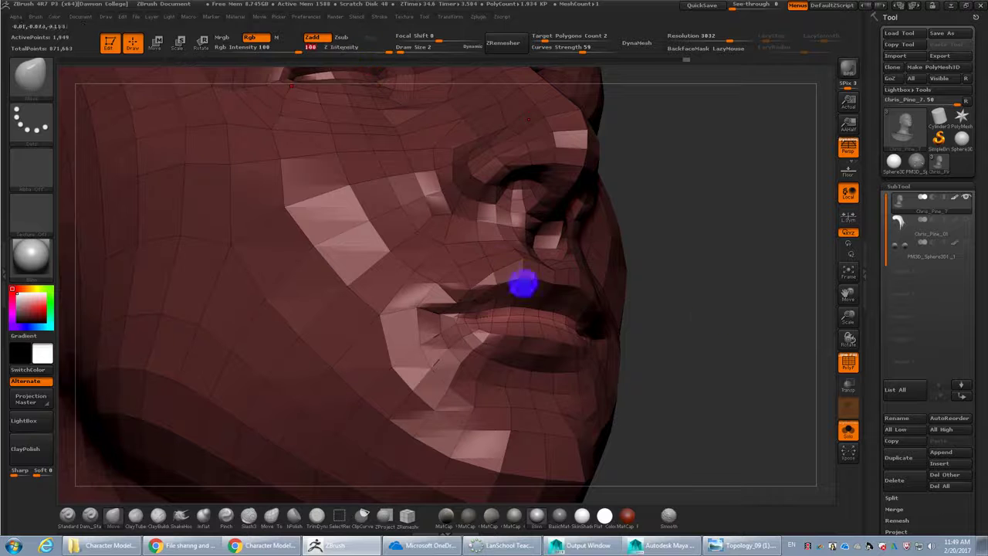
{"action": "mouse_move", "coordinate": [717, 325]}
{"action": "left_mouse_down", "text": "ctrl"}
{"action": "mouse_move", "coordinate": [729, 348]}
{"action": "mouse_move", "coordinate": [718, 351]}
{"action": "left_mouse_up", "text": "ctrl"}
{"action": "key", "text": "s"}
{"action": "key", "text": "s"}
{"action": "left_click_drag", "start_coordinate": [488, 316], "coordinate": [490, 316]}
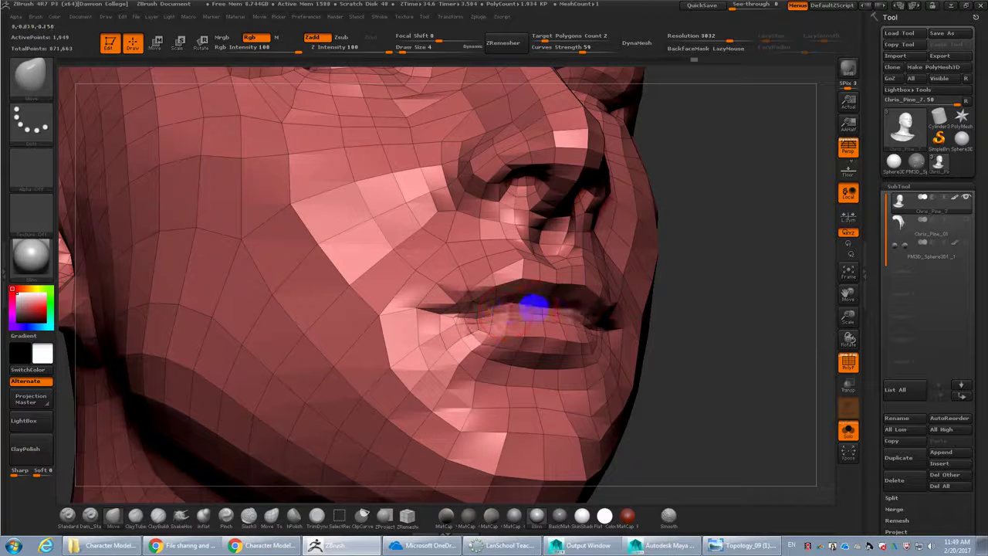
{"action": "key", "text": "s"}
{"action": "left_click_drag", "start_coordinate": [521, 311], "coordinate": [468, 308]}
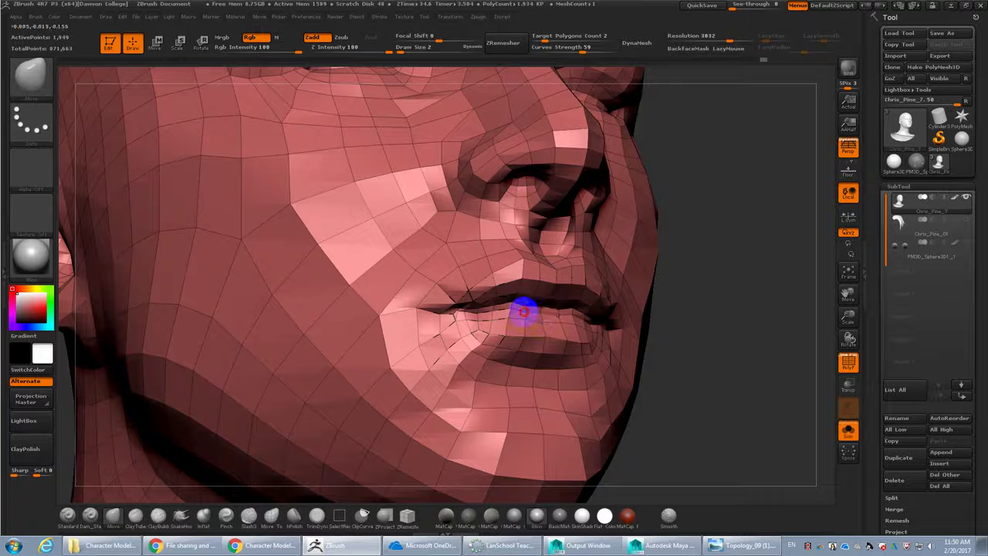
Raise the head two subdivision levels while smoothing the lower lip with a draw size of 5
{"action": "left_click_drag", "start_coordinate": [652, 343], "coordinate": [703, 360]}
{"action": "key", "text": "d"}
{"action": "key", "text": "bracketright"}
{"action": "key", "text": "bracketright"}
{"action": "key", "text": "bracketright"}
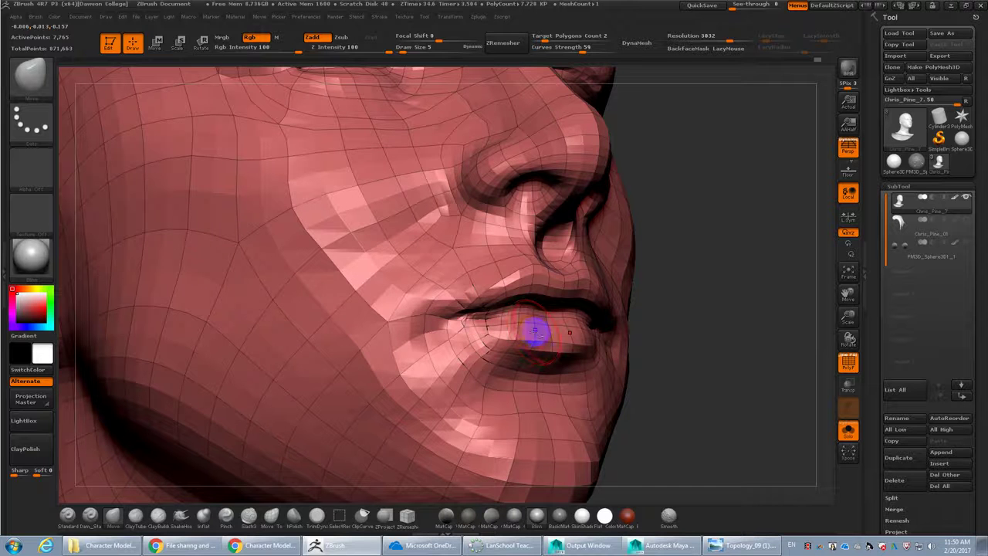
{"action": "key", "text": "d"}
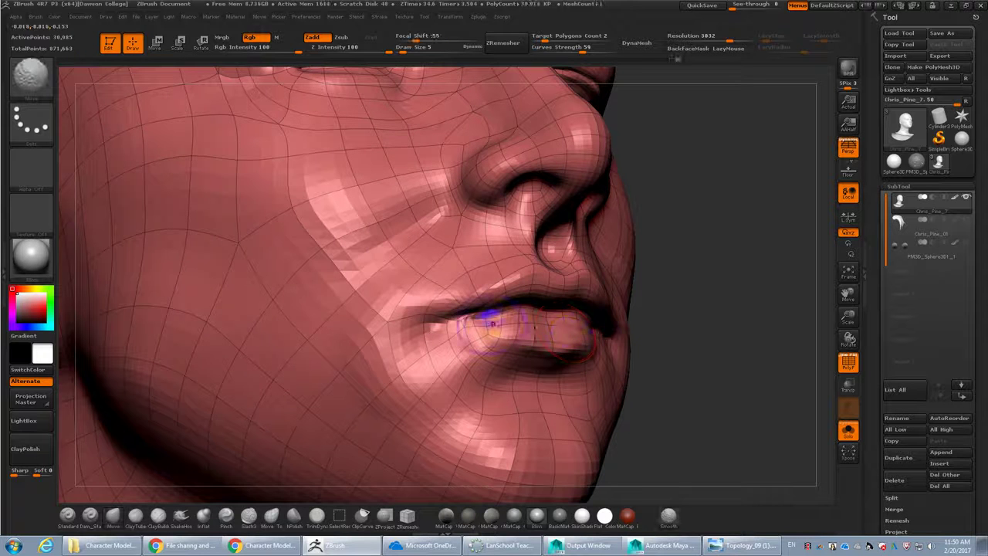
Raise the head to the fourth subdivision level and hide the wireframe to review the face from the front
{"action": "mouse_move", "coordinate": [678, 351]}
{"action": "left_mouse_down"}
{"action": "mouse_move", "coordinate": [667, 358]}
{"action": "mouse_move", "coordinate": [711, 382]}
{"action": "mouse_move", "coordinate": [669, 367]}
{"action": "left_mouse_up"}
{"action": "key", "text": "d"}
{"action": "key", "text": "shift+f"}
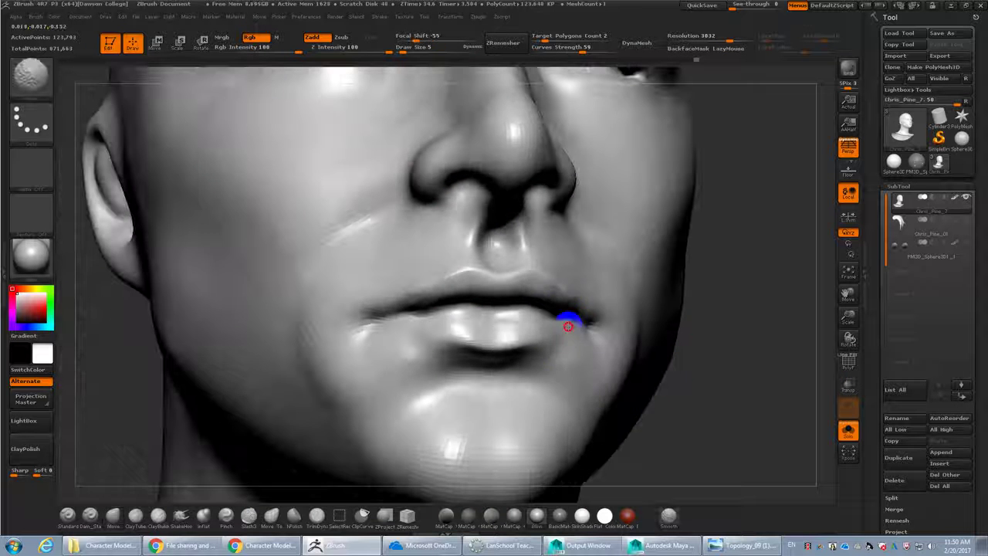
{"action": "mouse_move", "coordinate": [712, 370]}
{"action": "left_mouse_down"}
{"action": "mouse_move", "coordinate": [725, 378]}
{"action": "mouse_move", "coordinate": [659, 363]}
{"action": "left_mouse_up"}
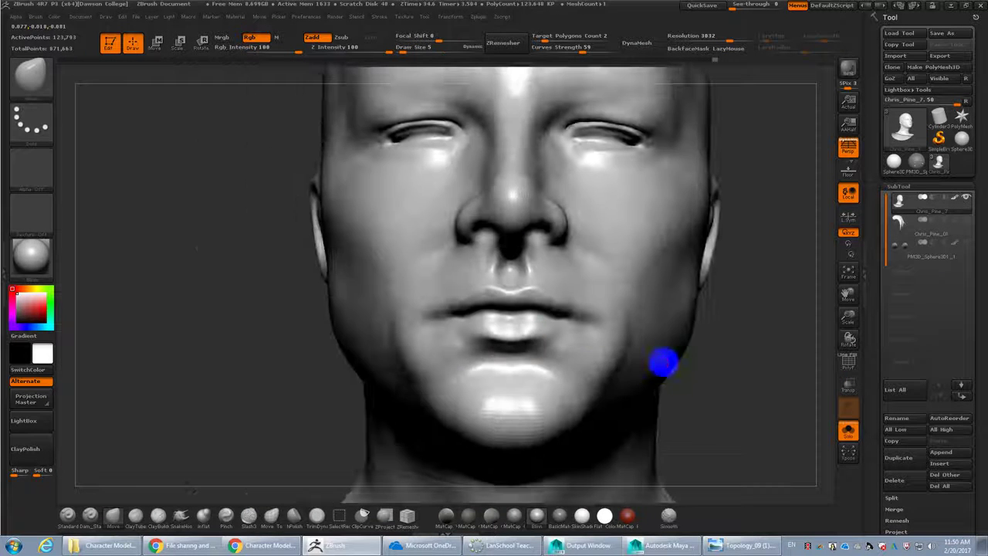
Inflate the lower lip with the Inflat brush at Z Intensity 10 and review its shape from a three-quarter view
{"action": "left_click", "coordinate": [210, 525]}
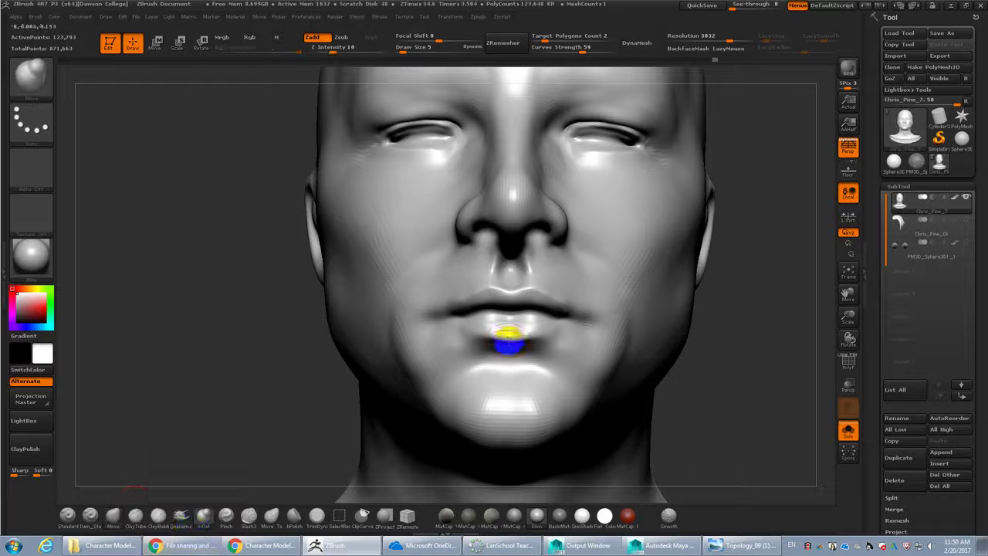
{"action": "mouse_move", "coordinate": [531, 325]}
{"action": "left_mouse_down"}
{"action": "mouse_move", "coordinate": [515, 327]}
{"action": "mouse_move", "coordinate": [562, 320]}
{"action": "mouse_move", "coordinate": [557, 327]}
{"action": "left_mouse_up"}
{"action": "left_click_drag", "start_coordinate": [749, 342], "coordinate": [621, 354]}
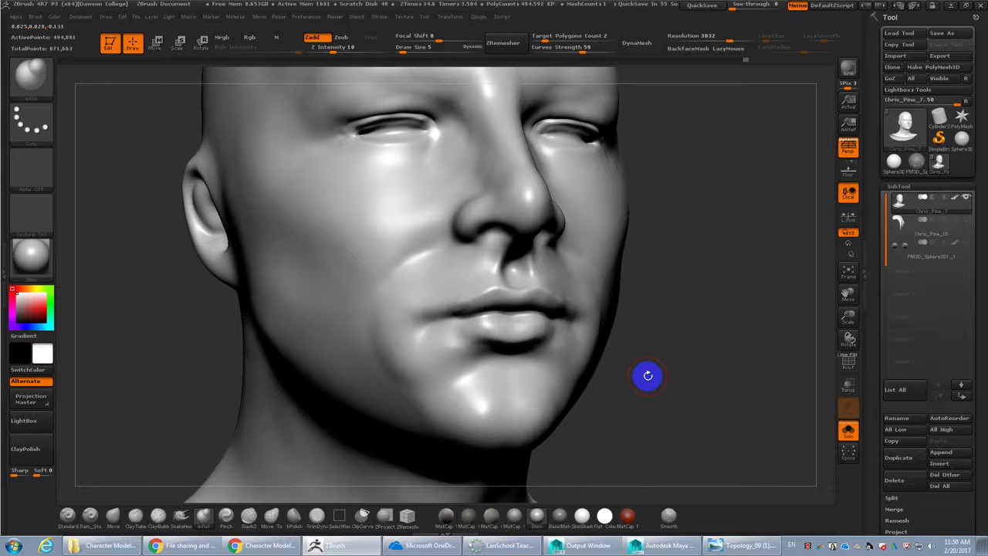
{"action": "left_click_drag", "start_coordinate": [648, 375], "coordinate": [607, 427]}
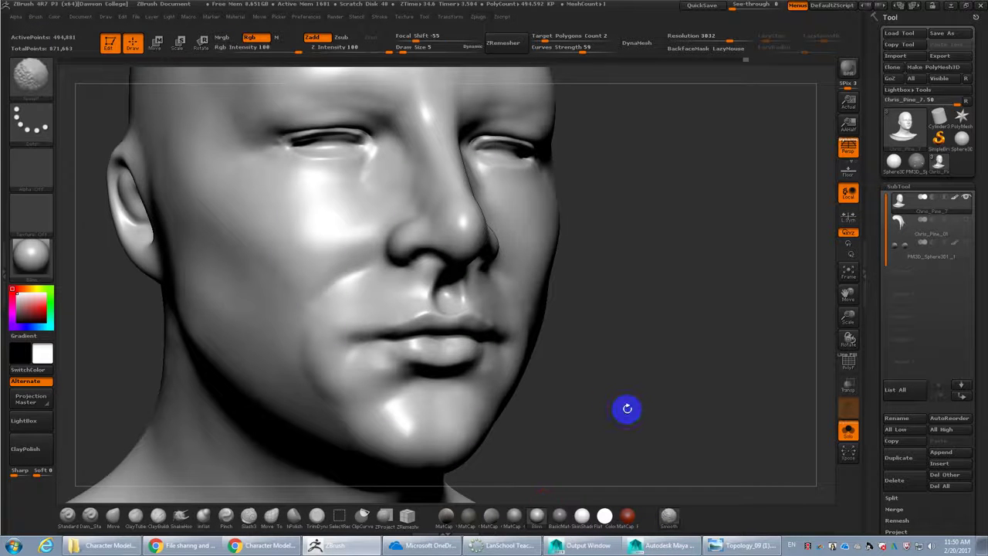
Show the wireframe again and step the head down to its lowest subdivision level to check the face's edge flow
{"action": "key", "text": "shift+f"}
{"action": "key", "text": "shift+d"}
{"action": "key", "text": "shift+d"}
{"action": "key", "text": "shift+d"}
{"action": "left_click_drag", "start_coordinate": [593, 386], "coordinate": [605, 377]}
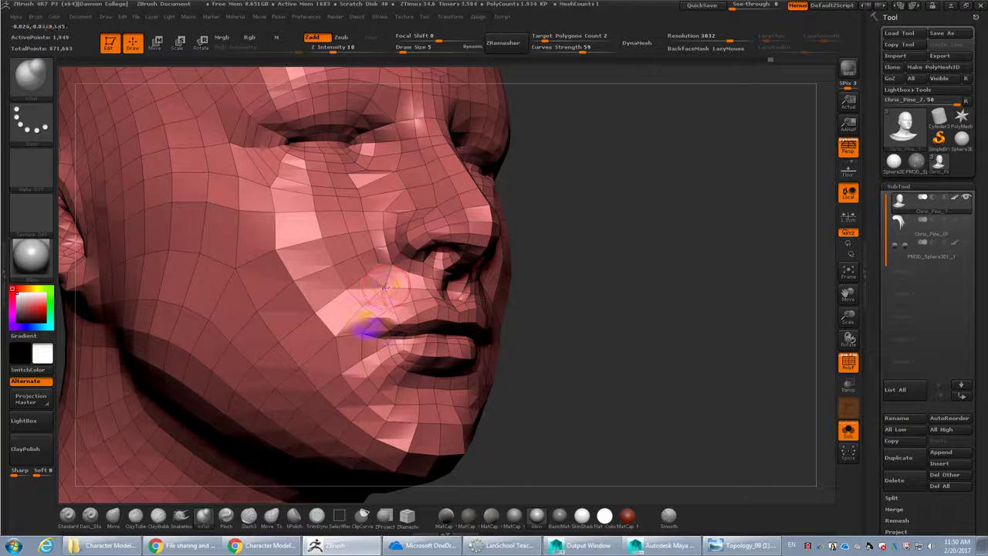
{"action": "left_click_drag", "start_coordinate": [638, 346], "coordinate": [634, 371]}
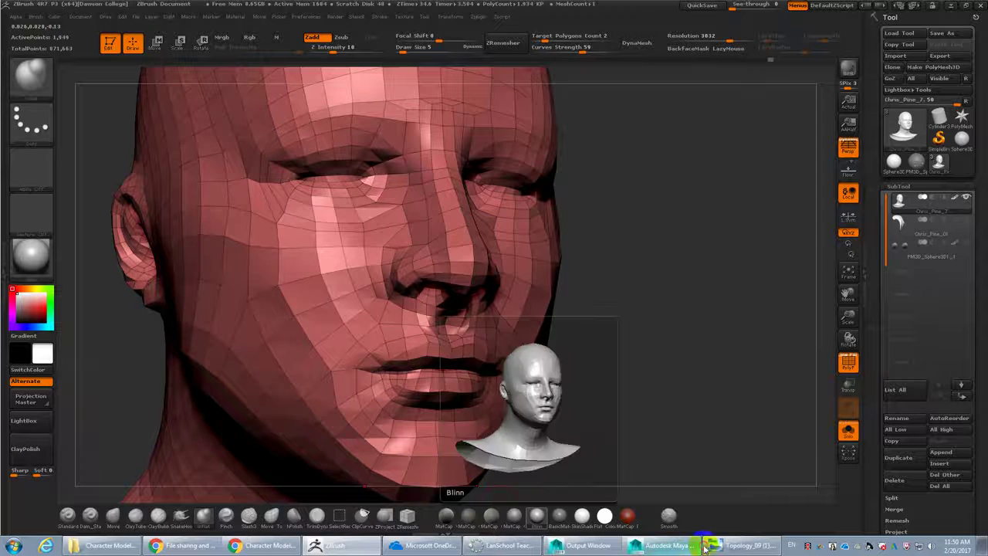
Switch to Maya and close the Cleanup Options window
{"action": "left_click", "coordinate": [737, 545]}
{"action": "left_click", "coordinate": [663, 545]}
{"action": "left_click", "coordinate": [772, 292]}
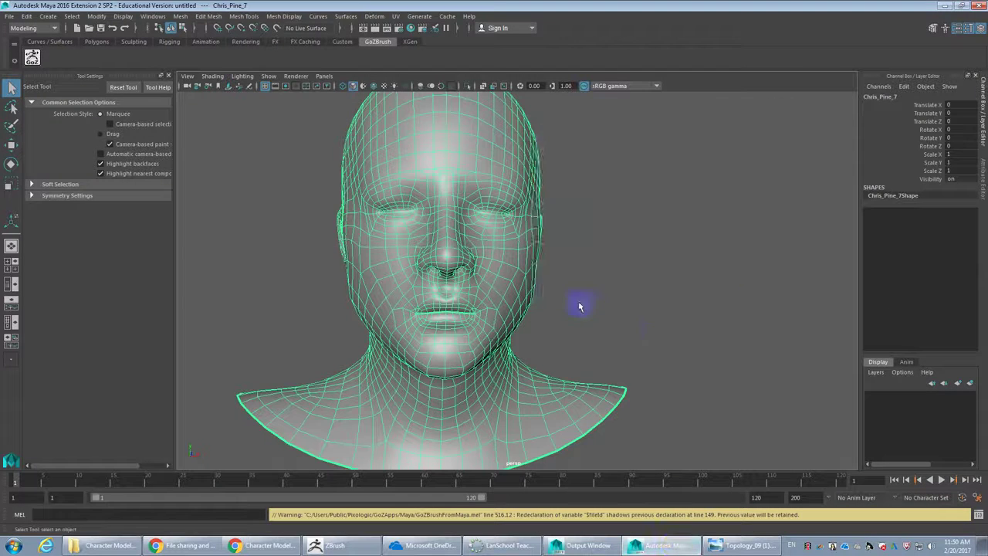
Examine the edge flow around the lips and the mouth corner in edge mode, selecting individual edges there
{"action": "scroll", "coordinate": [525, 308], "scroll_direction": "up", "scroll_amount": 6}
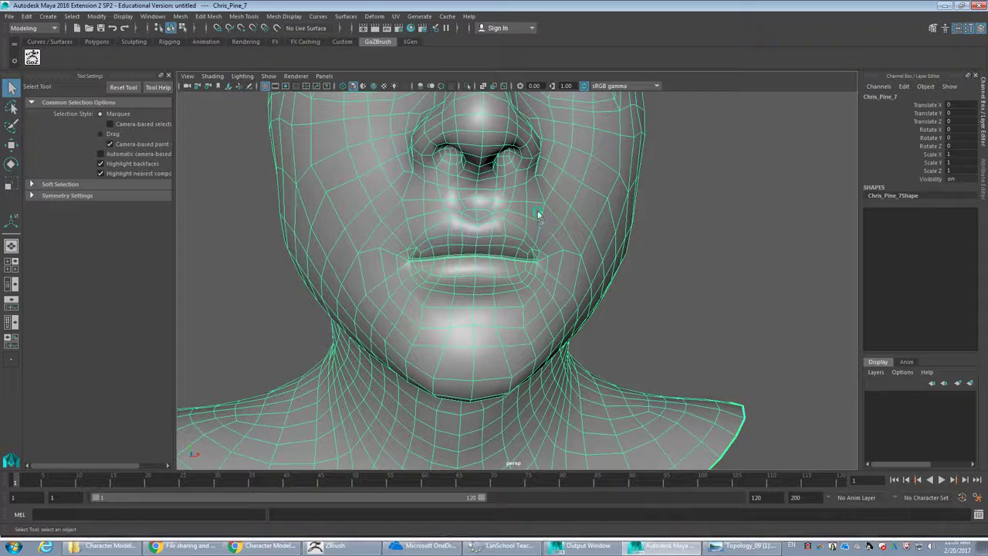
{"action": "key", "text": "F10"}
{"action": "left_click", "coordinate": [544, 266]}
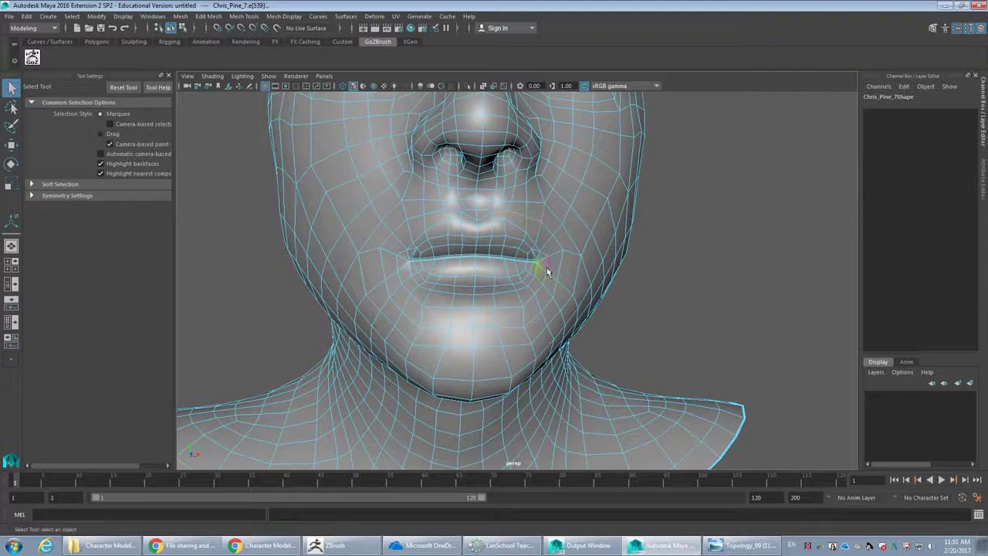
{"action": "scroll", "coordinate": [548, 271], "scroll_direction": "up", "scroll_amount": 8}
{"action": "left_click_drag", "start_coordinate": [580, 262], "coordinate": [541, 300], "text": "alt"}
{"action": "scroll", "coordinate": [529, 341], "scroll_direction": "down", "scroll_amount": 10}
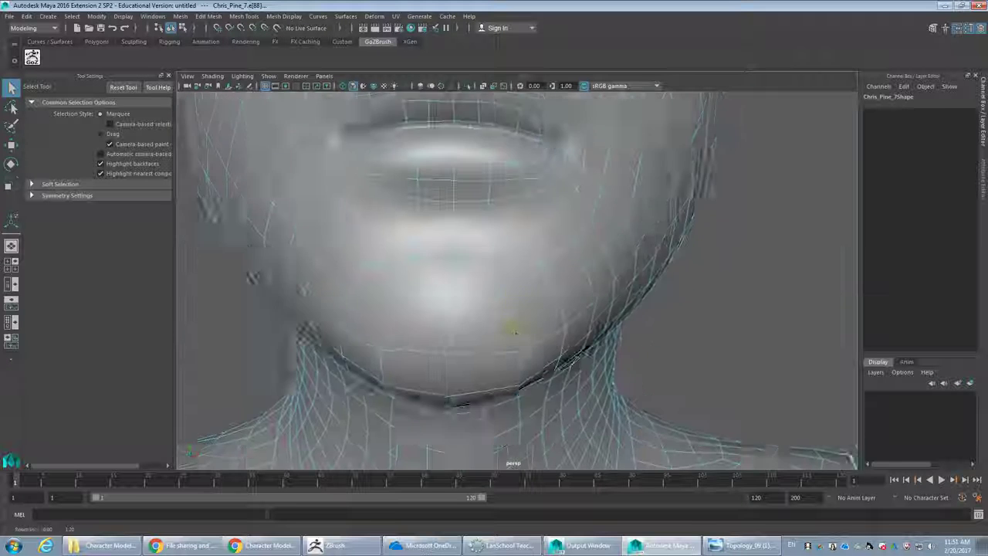
{"action": "middle_click_drag", "start_coordinate": [515, 332], "coordinate": [516, 334], "text": "alt"}
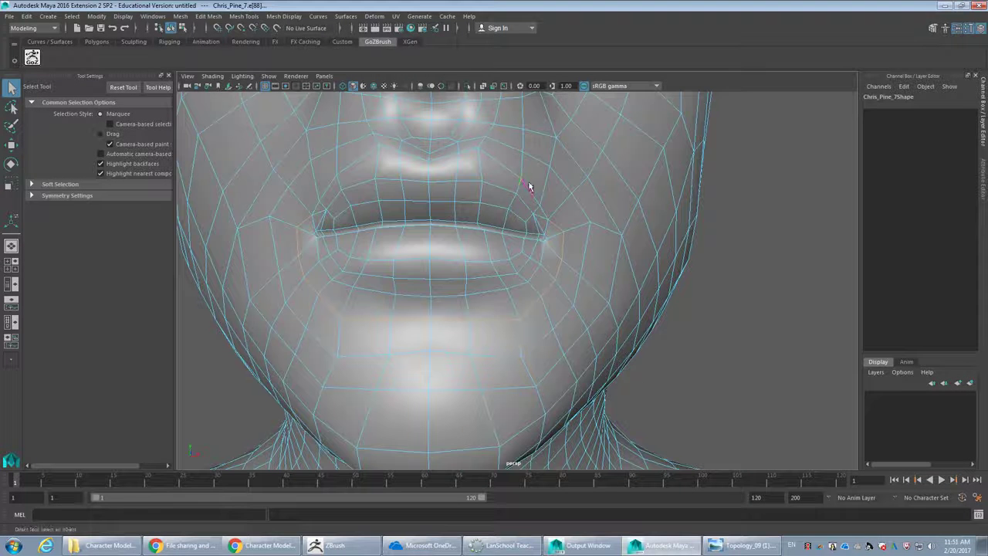
{"action": "left_click", "coordinate": [549, 232]}
{"action": "scroll", "coordinate": [549, 231], "scroll_direction": "up", "scroll_amount": 5}
{"action": "scroll", "coordinate": [548, 230], "scroll_direction": "down", "scroll_amount": 5}
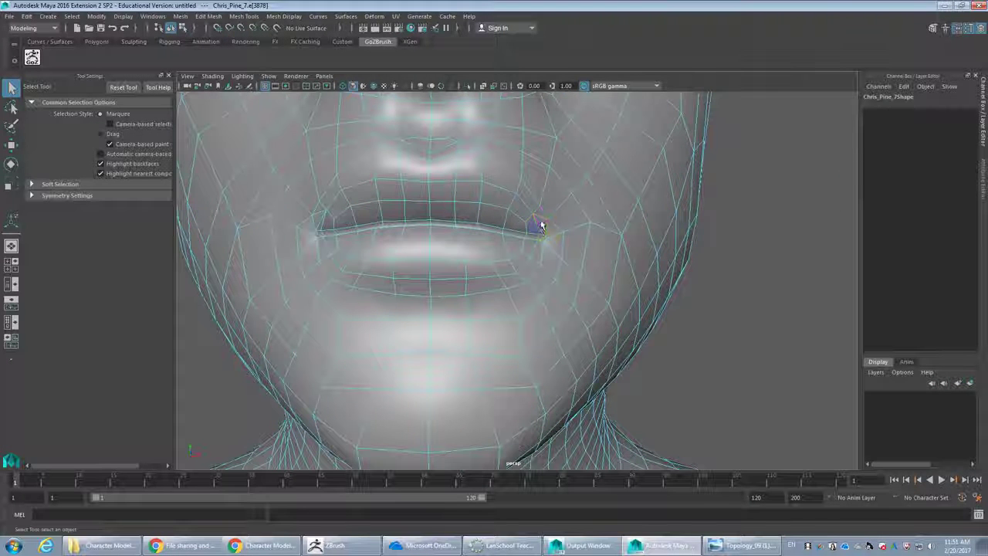
{"action": "middle_click_drag", "start_coordinate": [551, 248], "coordinate": [551, 250], "text": "alt"}
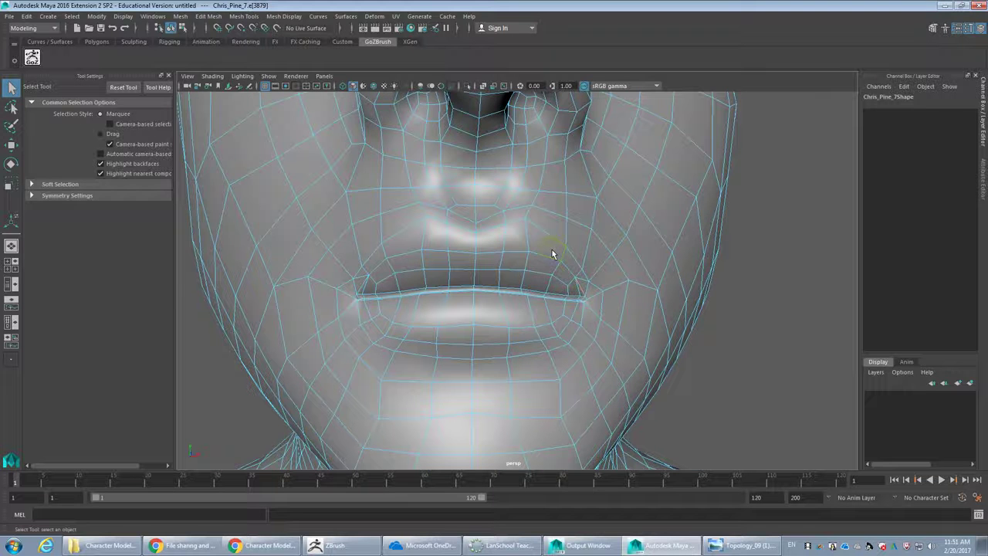
{"action": "scroll", "coordinate": [571, 316], "scroll_direction": "up", "scroll_amount": 5}
{"action": "scroll", "coordinate": [623, 294], "scroll_direction": "down", "scroll_amount": 5}
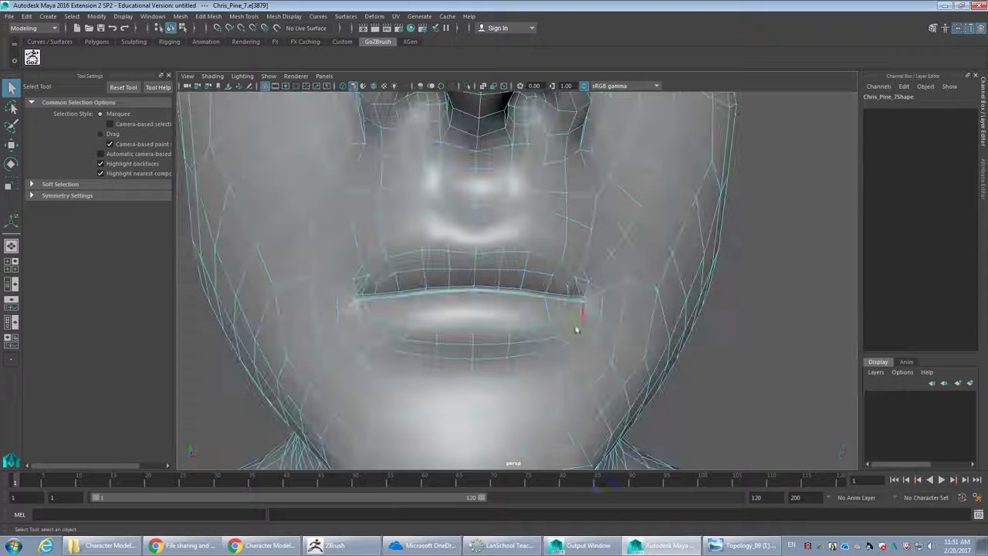